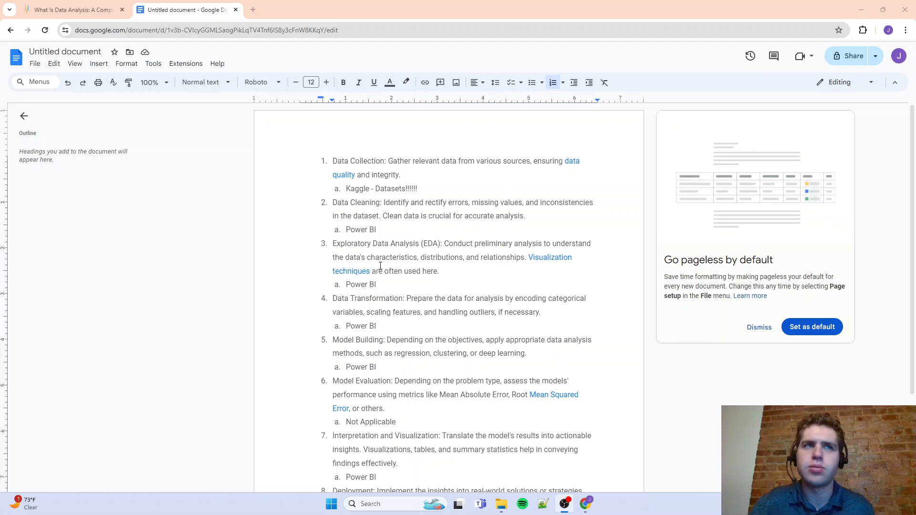
Search Google in a new tab for "data analysis process"
scroll(381, 266, down, 3)
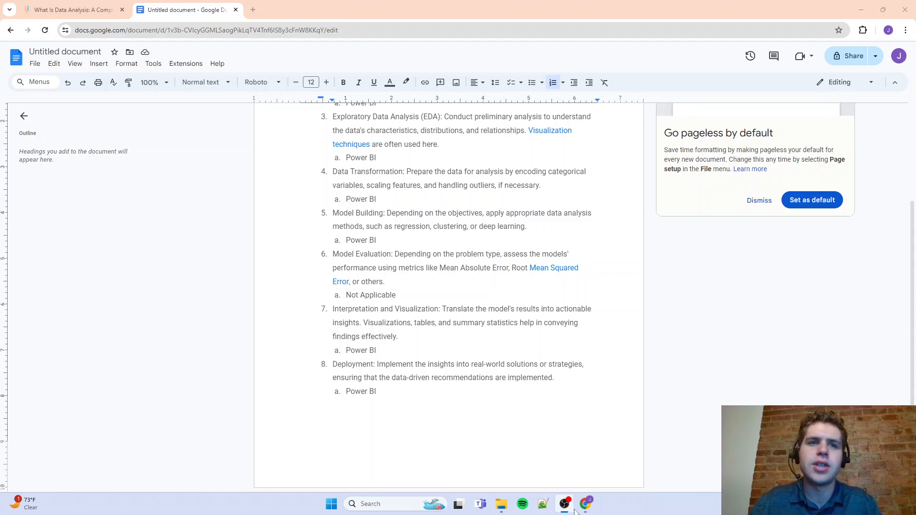
mouse_move(584, 512)
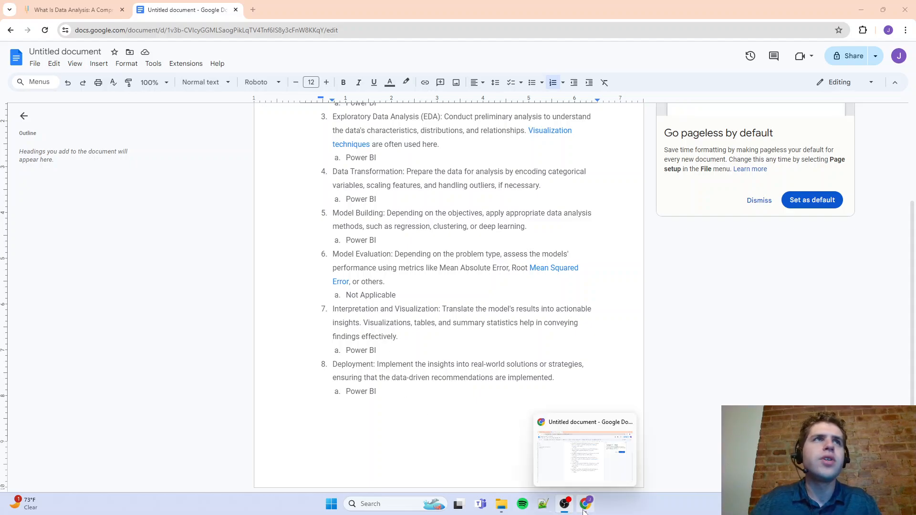
click(254, 10)
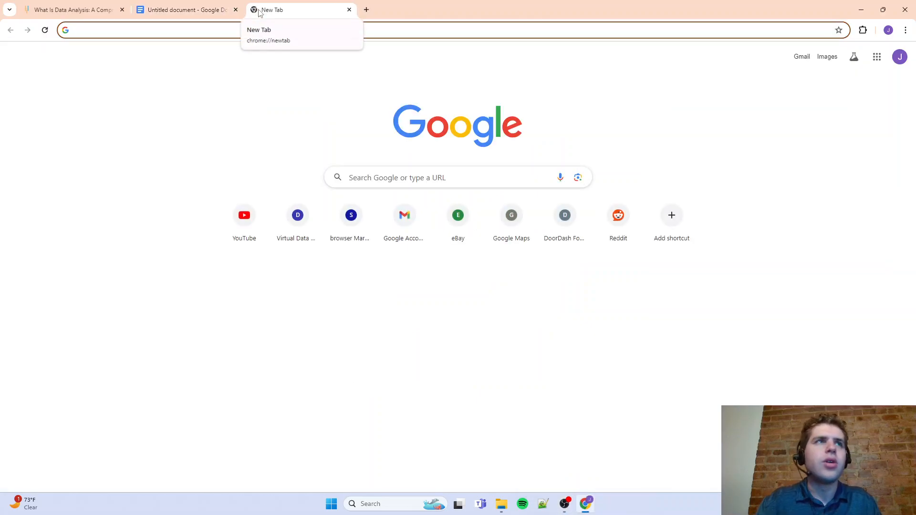
text(data ala)
key(BackSpace)
key(BackSpace)
text(nalysis proces)
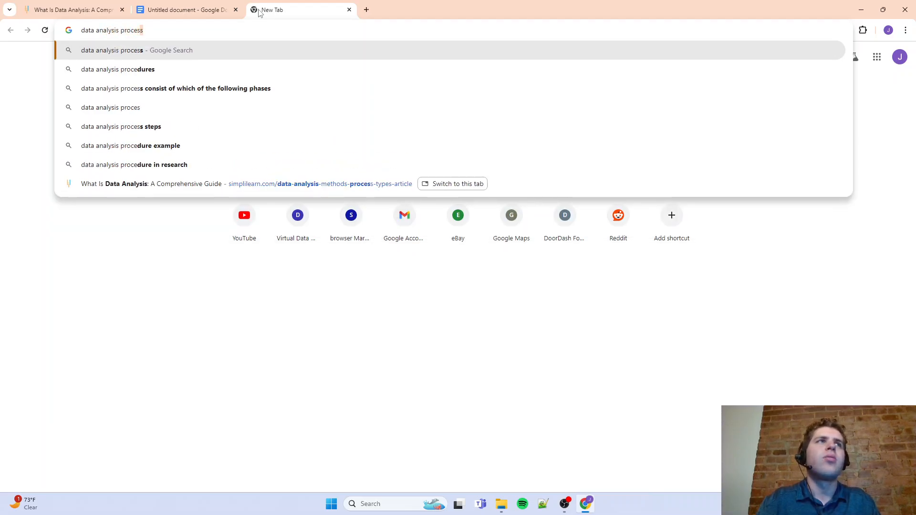
key(Return)
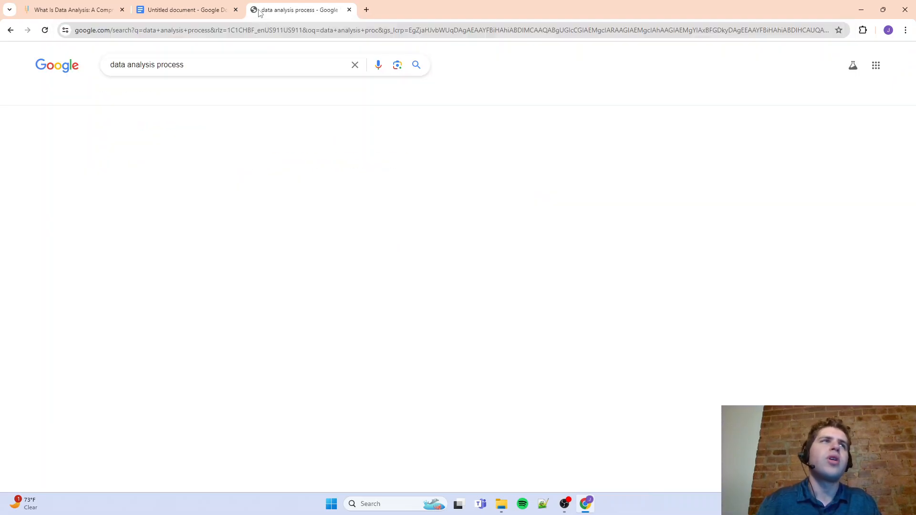
Open DataCamp's "What is Data Analysis? An Expert Guide With Examples" and read through its step-by-step data analysis process
click(275, 248)
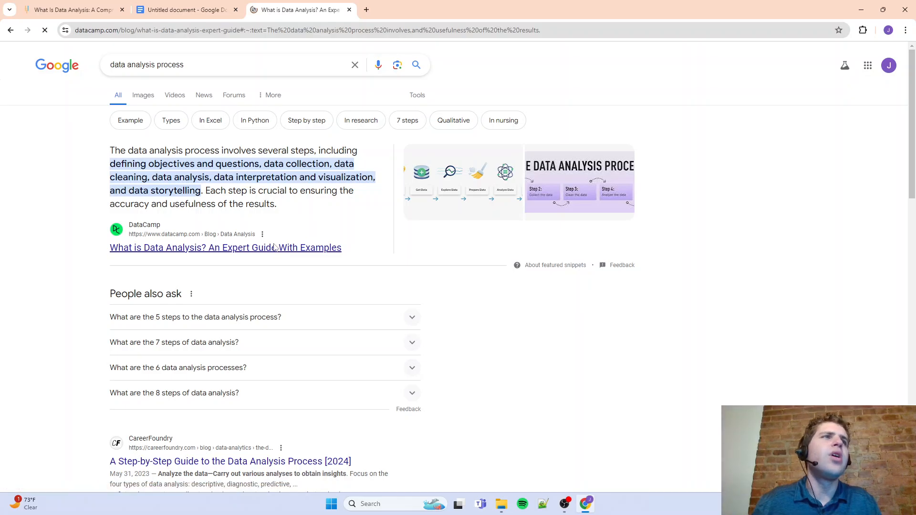
scroll(276, 249, down, 16)
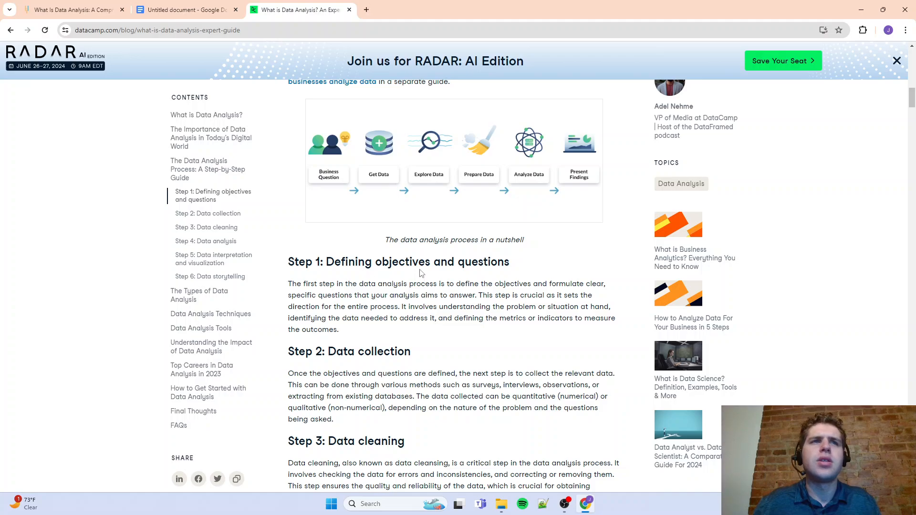
scroll(421, 273, down, 3)
scroll(368, 292, down, 1)
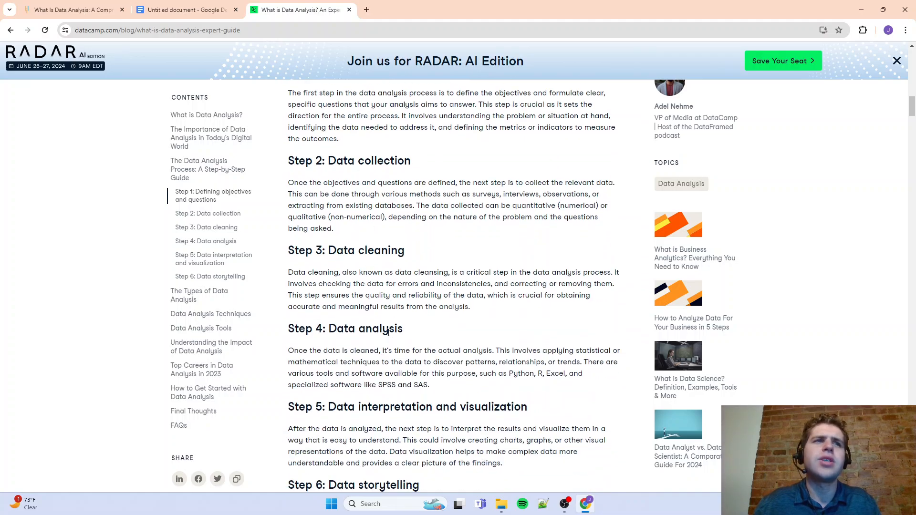
scroll(408, 387, down, 6)
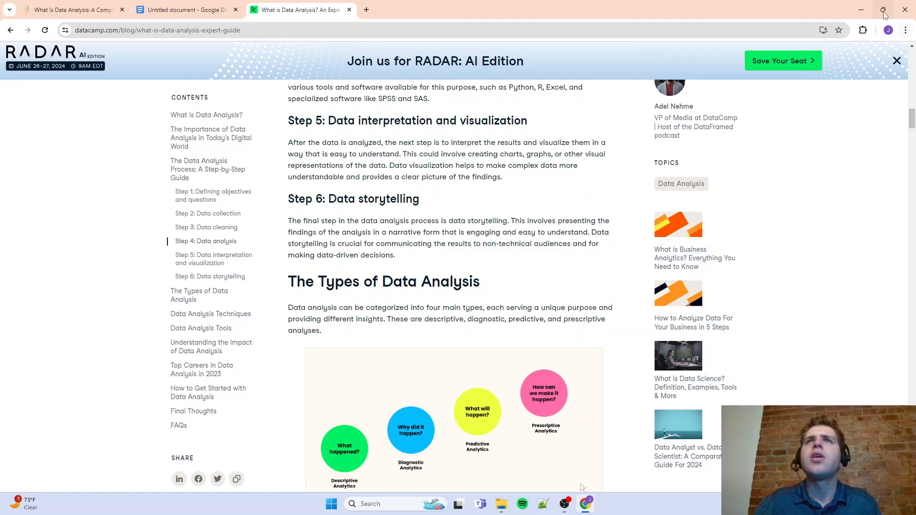
Return to the untitled Google Docs document and review the numbered process list from Data Collection through Model Building, including the assigned tools
click(863, 11)
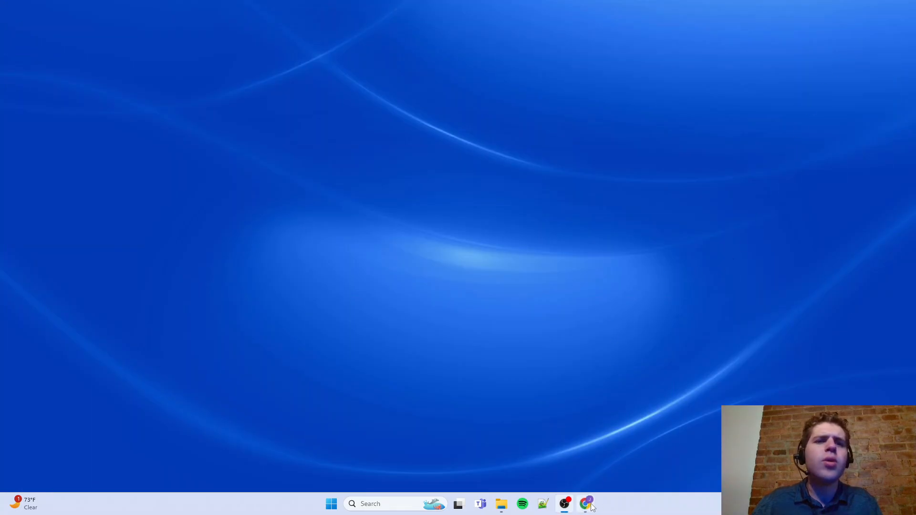
click(590, 505)
click(186, 10)
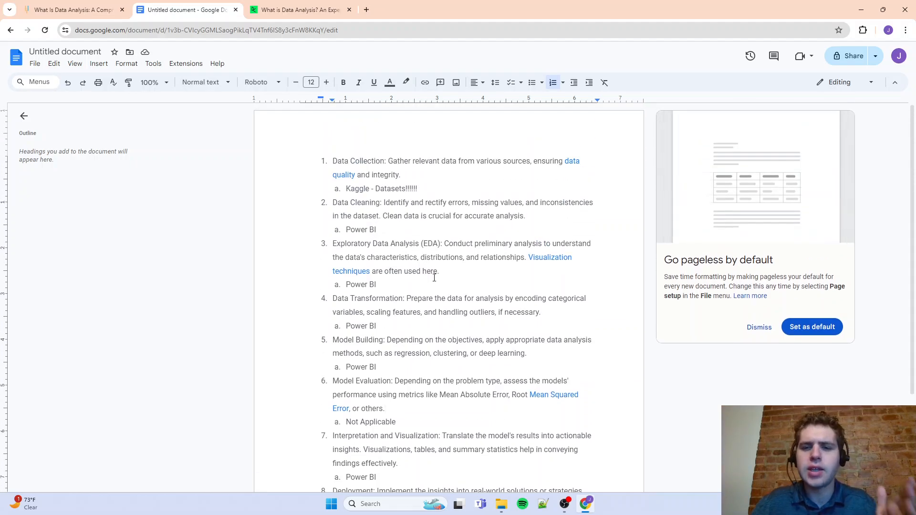
double_click(372, 161)
click(372, 162)
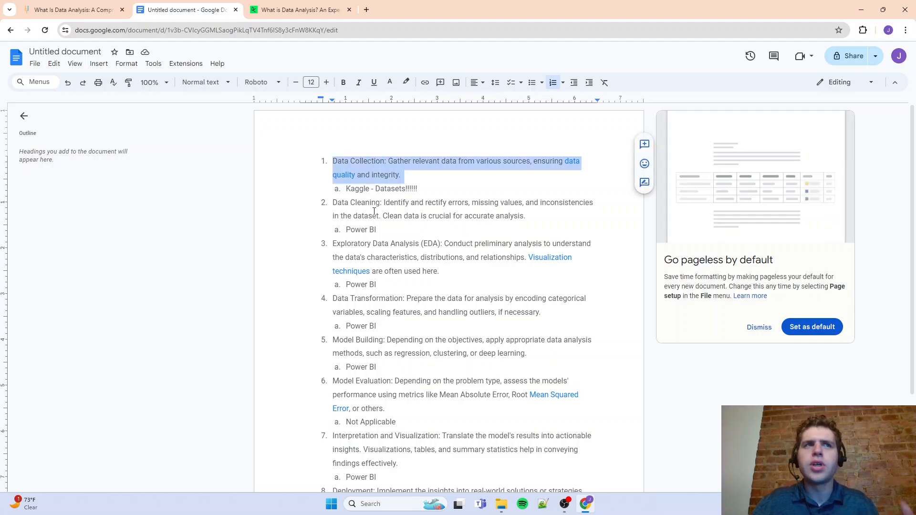
double_click(363, 191)
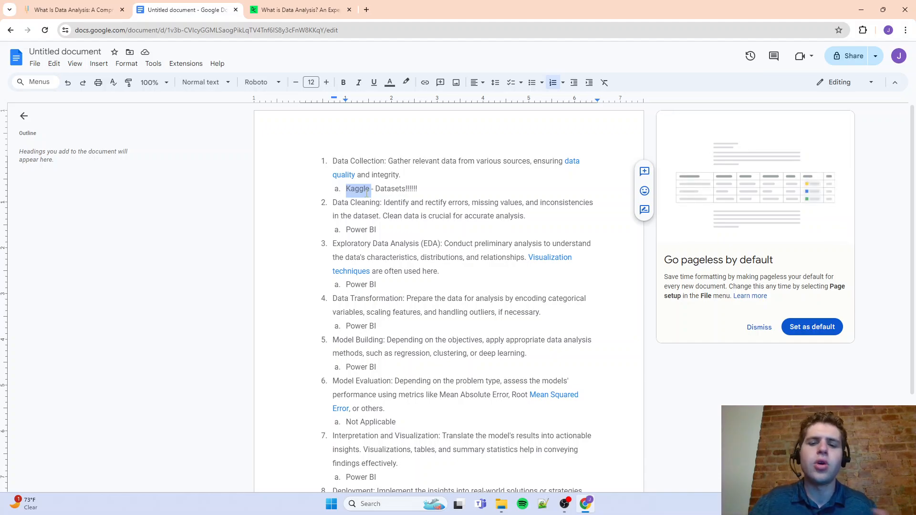
double_click(360, 203)
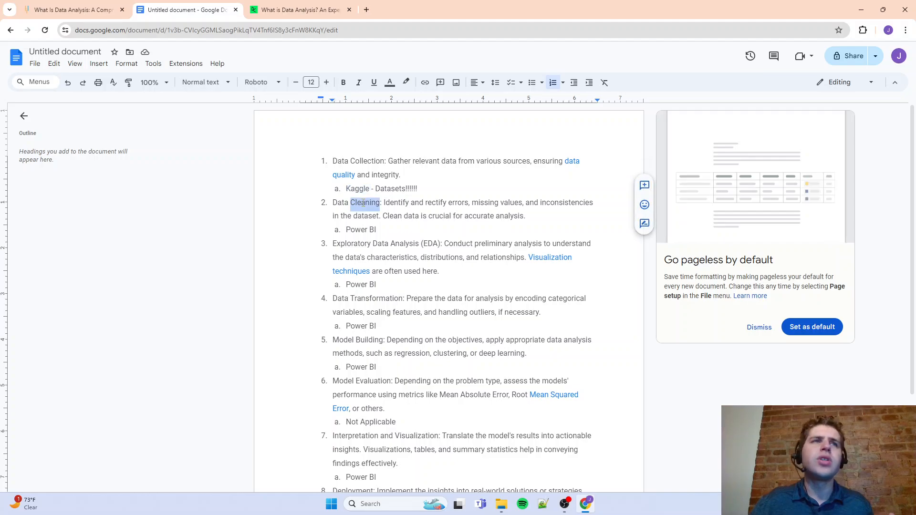
drag(351, 201, 416, 433)
scroll(415, 432, up, 2)
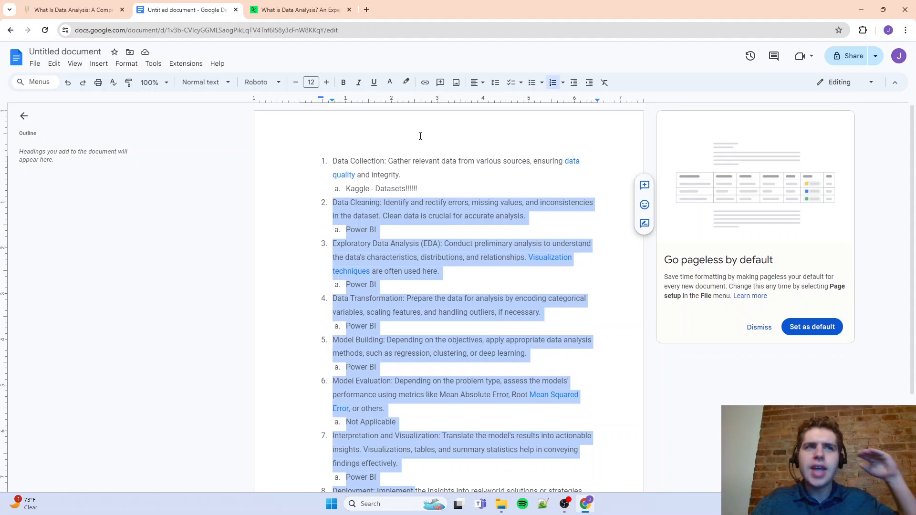
click(389, 246)
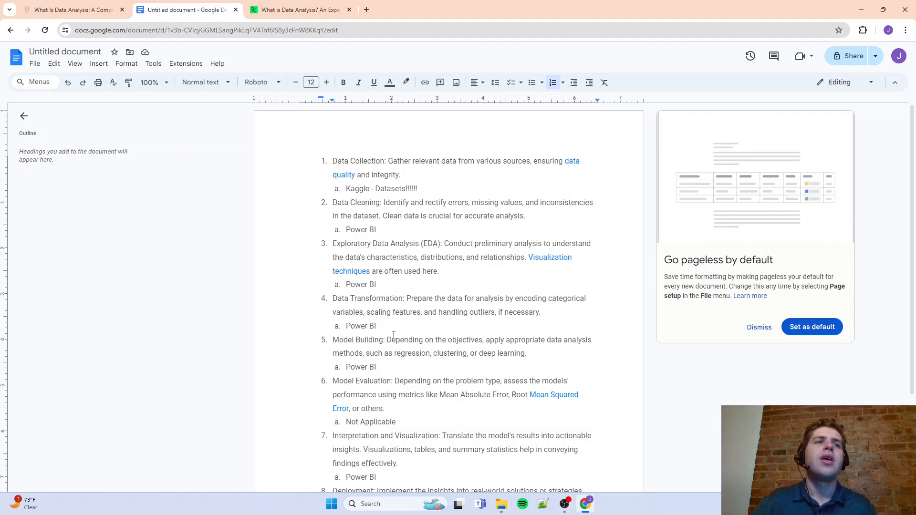
scroll(394, 334, down, 1)
triple_click(374, 299)
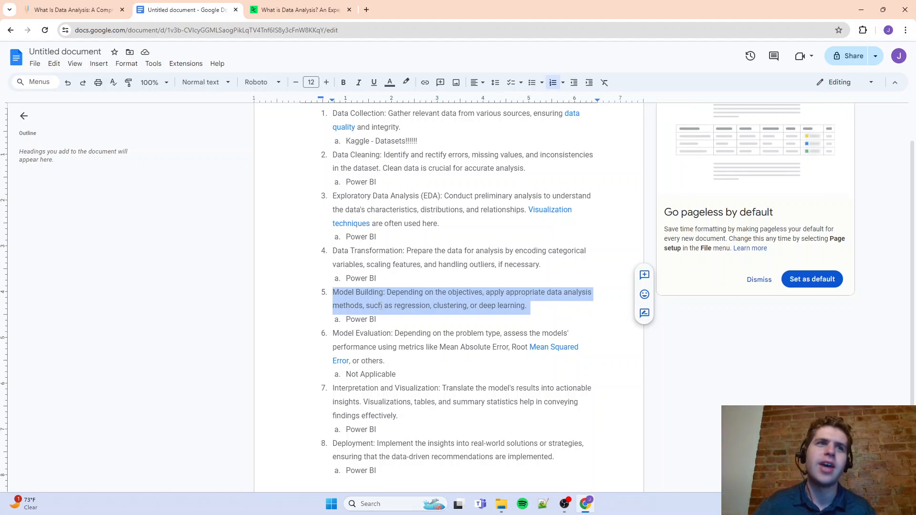
scroll(377, 304, down, 3)
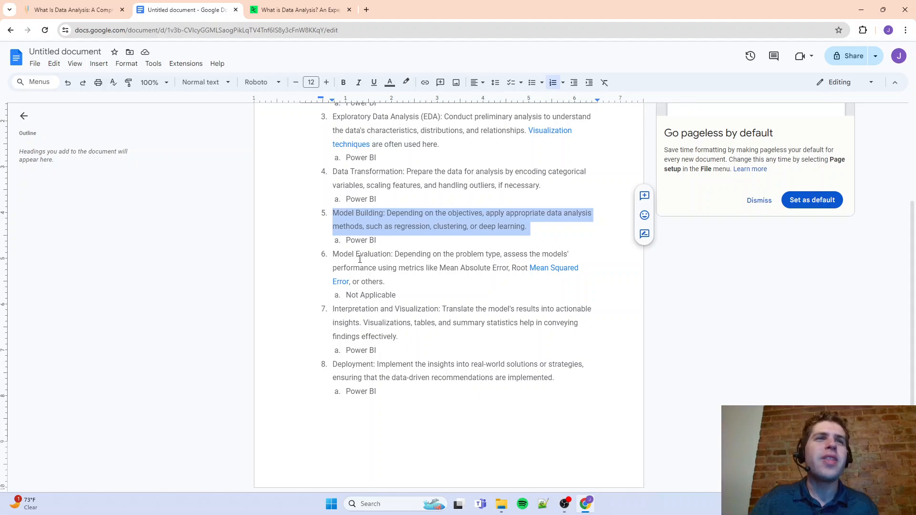
Delete the Model Evaluation item with its Not Applicable sub-item and the leftover empty line from the numbered list
drag(398, 296, 339, 249)
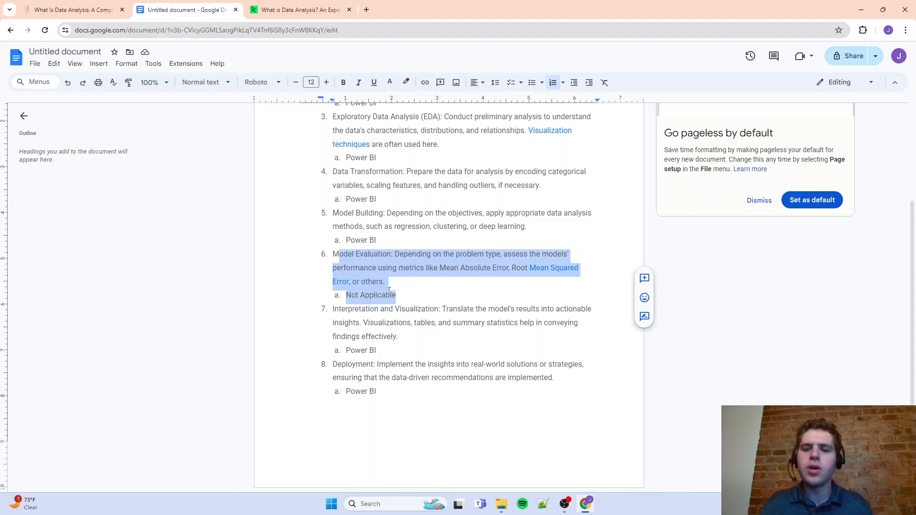
drag(396, 296, 334, 253)
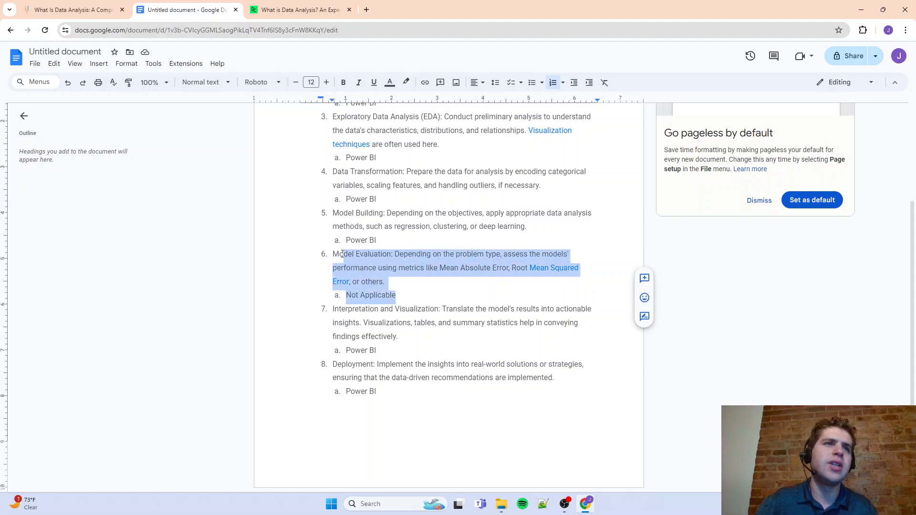
key(BackSpace)
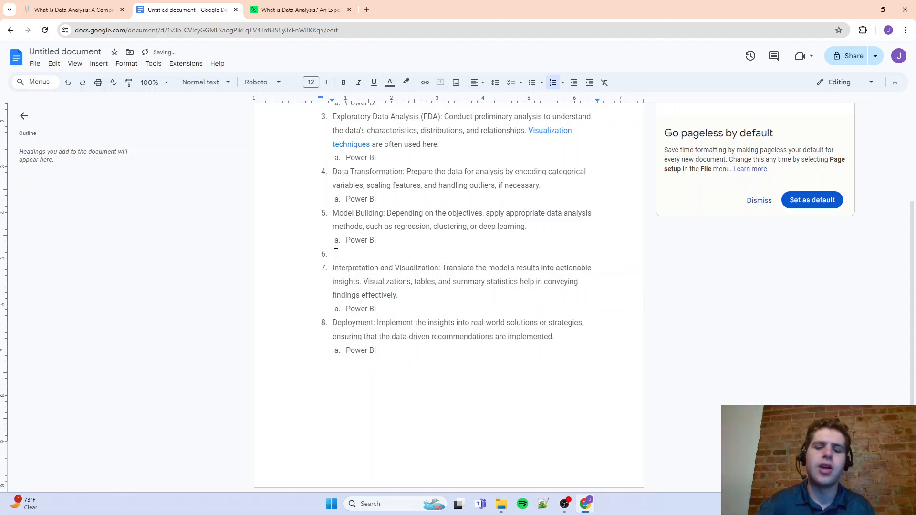
key(BackSpace)
key(BackSpace)
key(BackSpace)
key(BackSpace)
key(BackSpace)
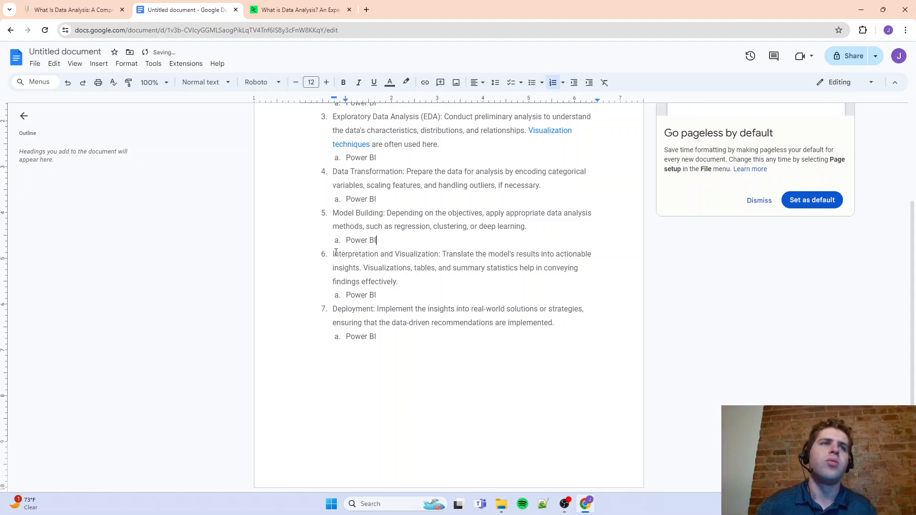
Review the Interpretation and Visualization and Deployment items with their Power BI sub-items, and return to the start of the list
triple_click(413, 250)
click(396, 289)
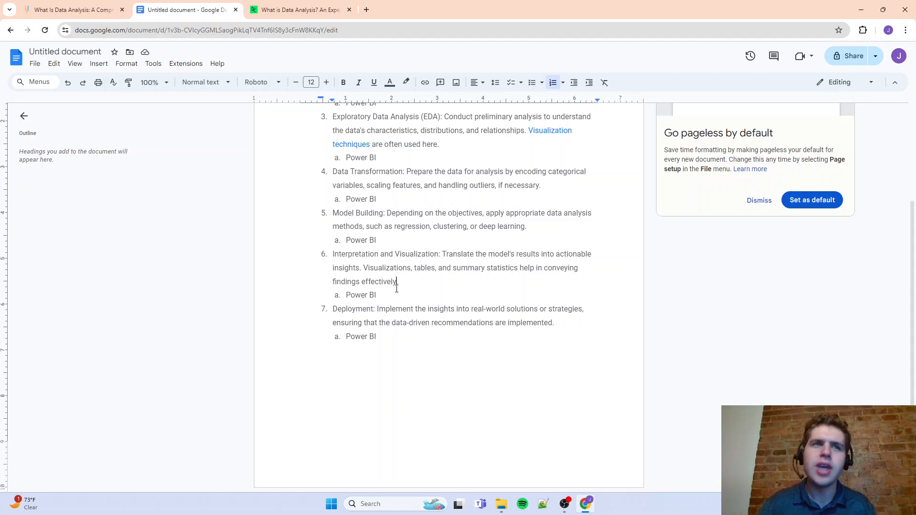
drag(374, 291, 346, 295)
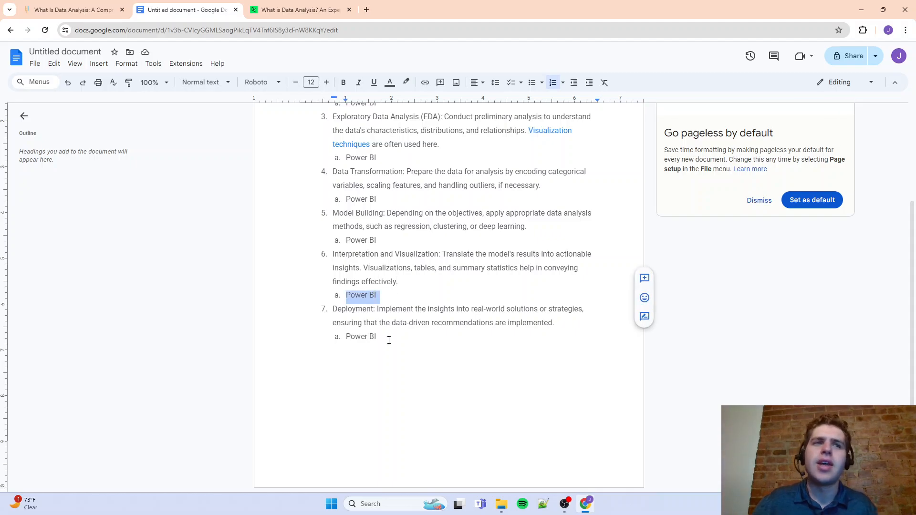
click(369, 334)
triple_click(363, 337)
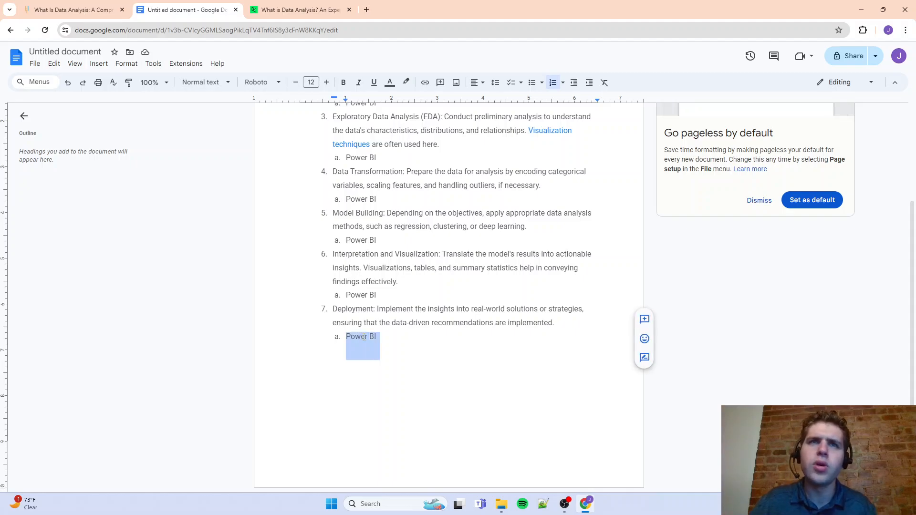
click(364, 337)
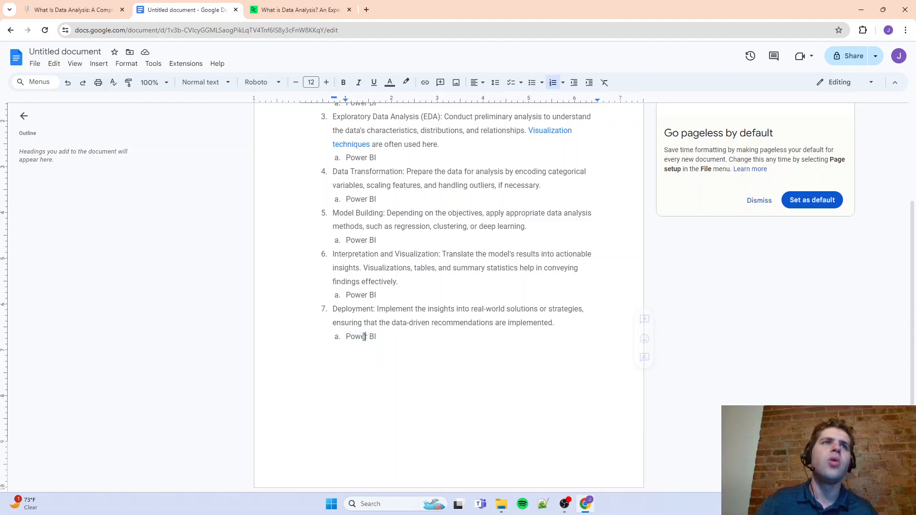
scroll(363, 334, up, 3)
scroll(363, 354, down, 2)
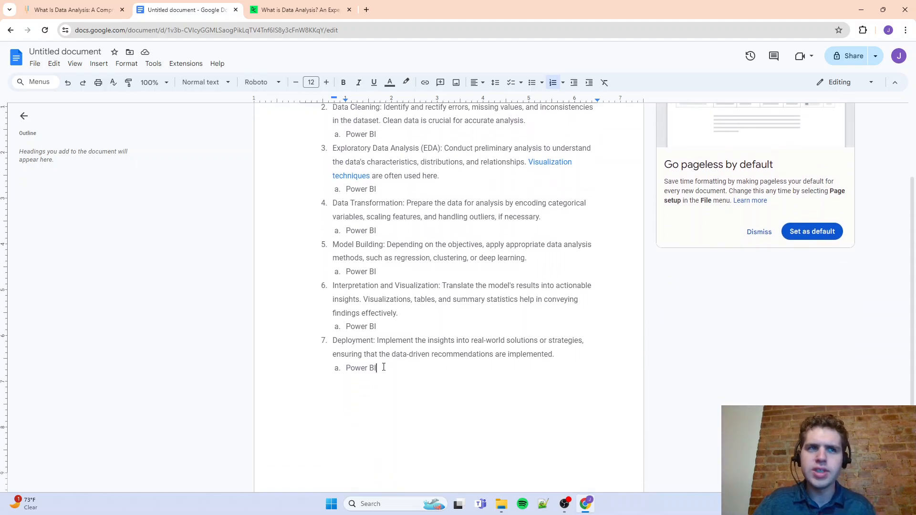
drag(382, 367, 334, 341)
click(386, 352)
scroll(382, 341, up, 2)
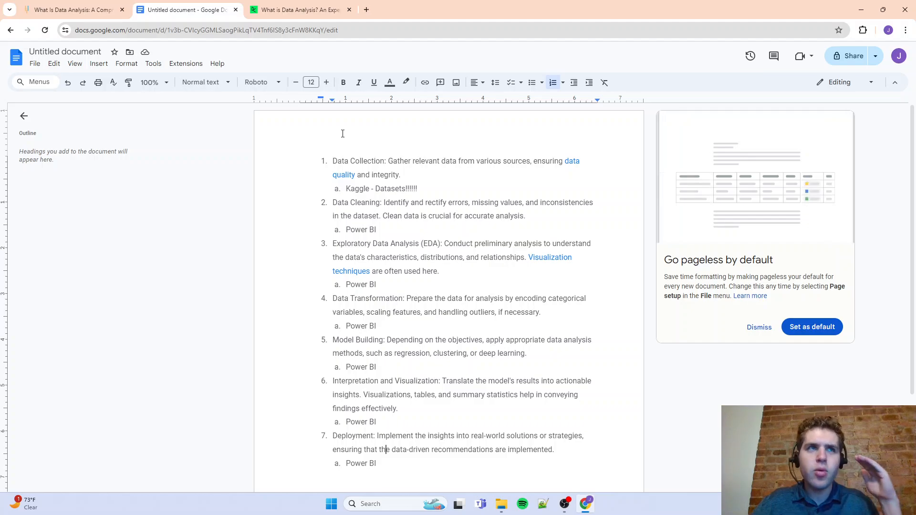
Open Kaggle's Datasets page in a new tab and browse the trending and topic-based dataset sections
click(372, 14)
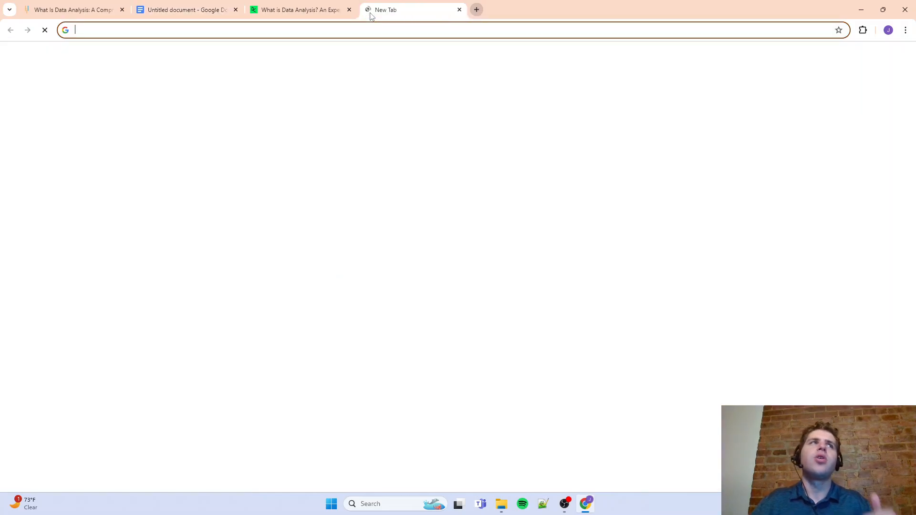
text(kaggle)
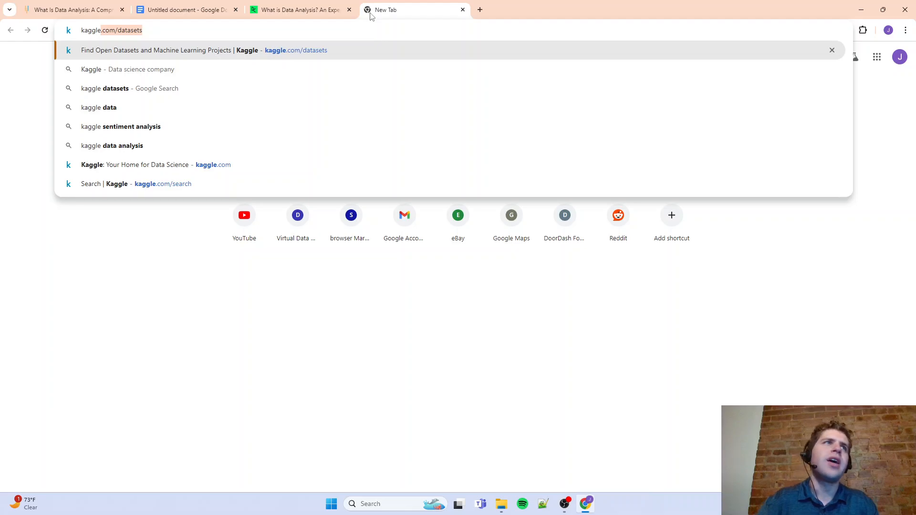
key(Return)
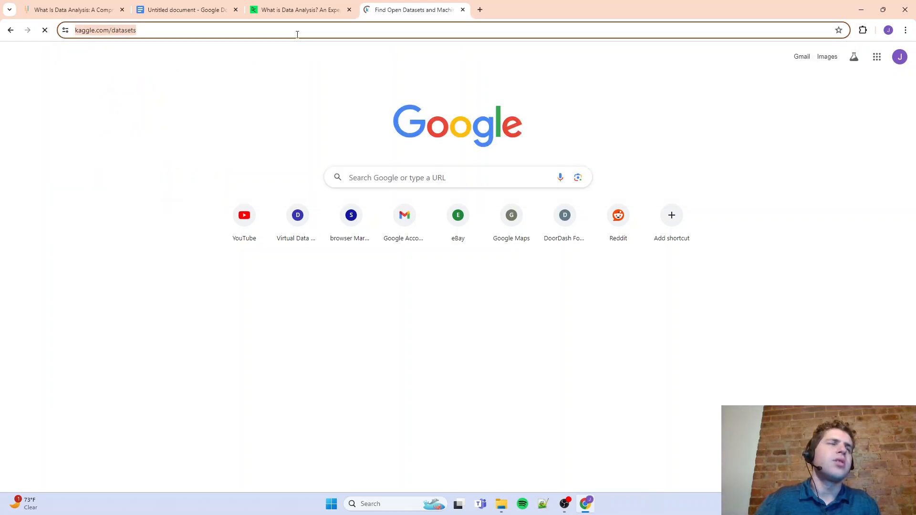
click(84, 125)
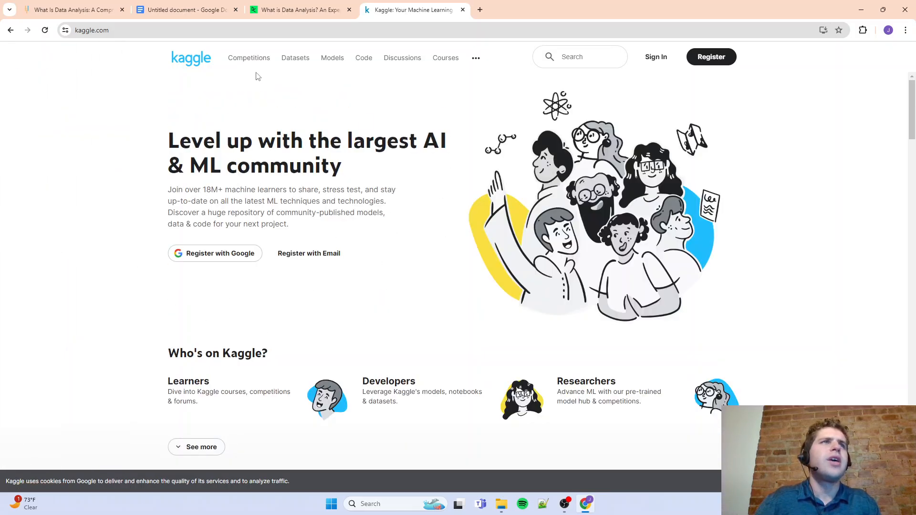
click(304, 66)
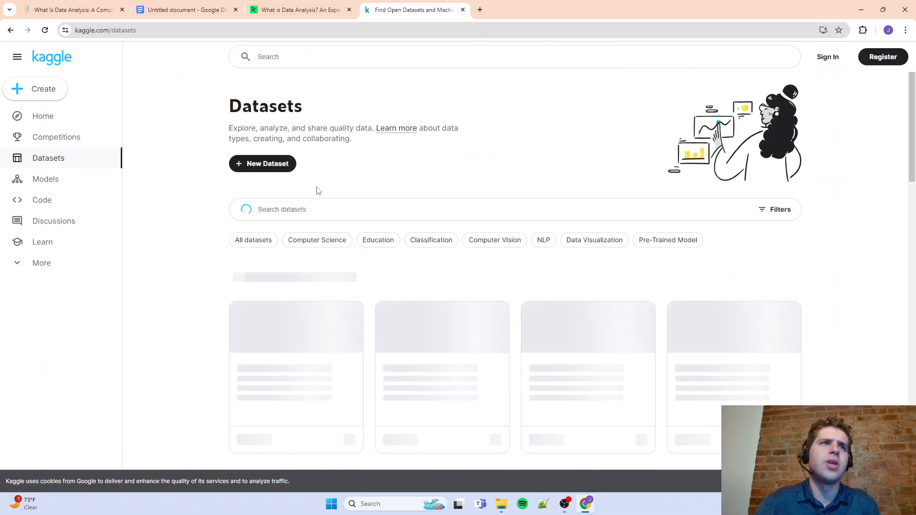
scroll(340, 224, down, 7)
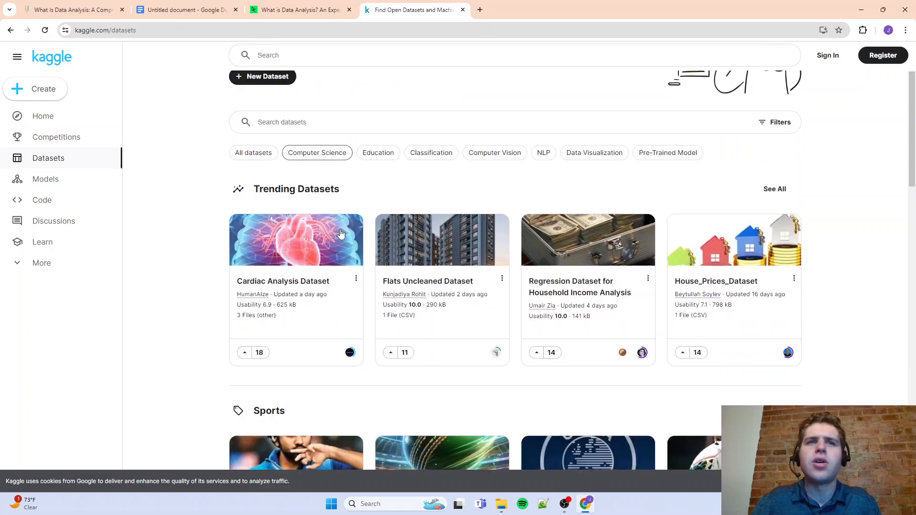
scroll(451, 325, down, 5)
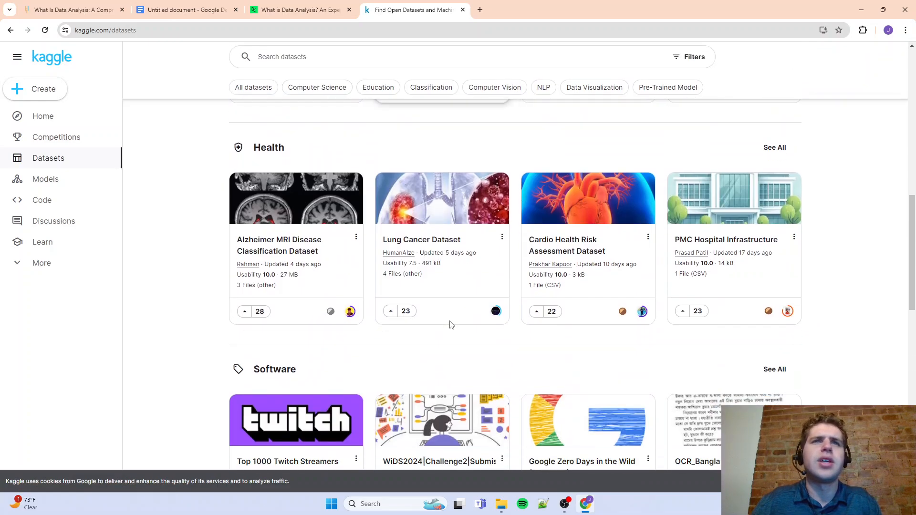
Finish browsing the topic sections, list all datasets and look through the first page of entries
scroll(401, 377, down, 2)
scroll(401, 377, down, 1)
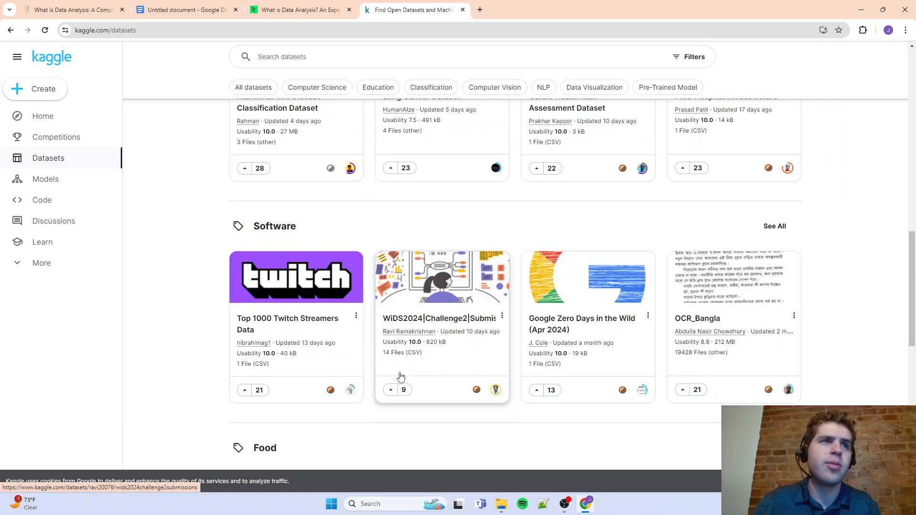
scroll(401, 377, up, 15)
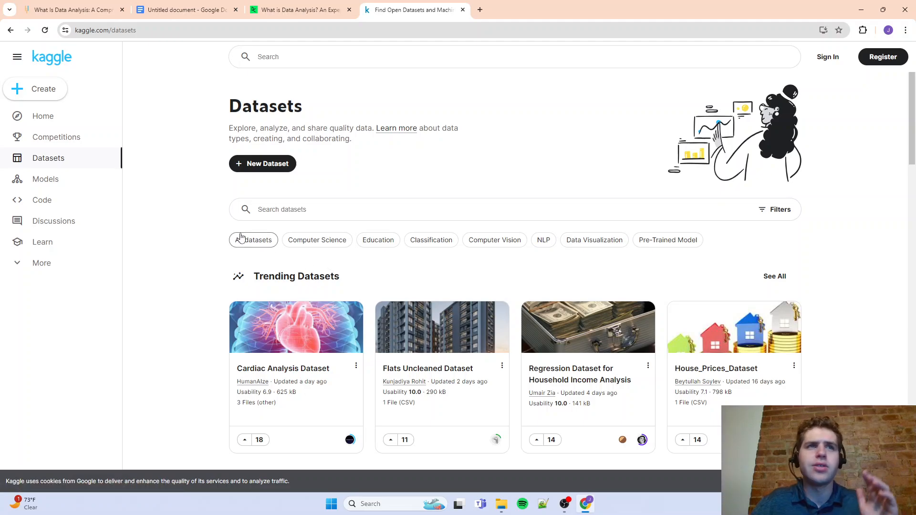
click(241, 238)
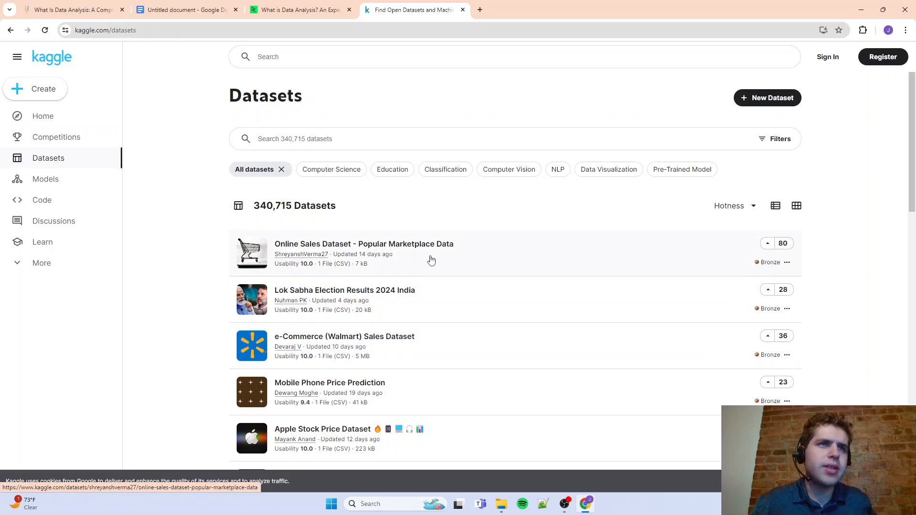
scroll(423, 253, down, 5)
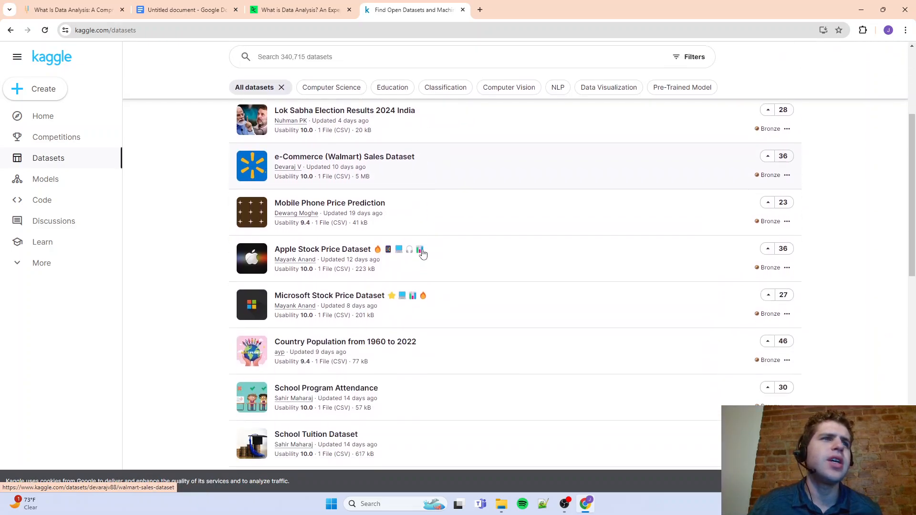
scroll(423, 253, down, 3)
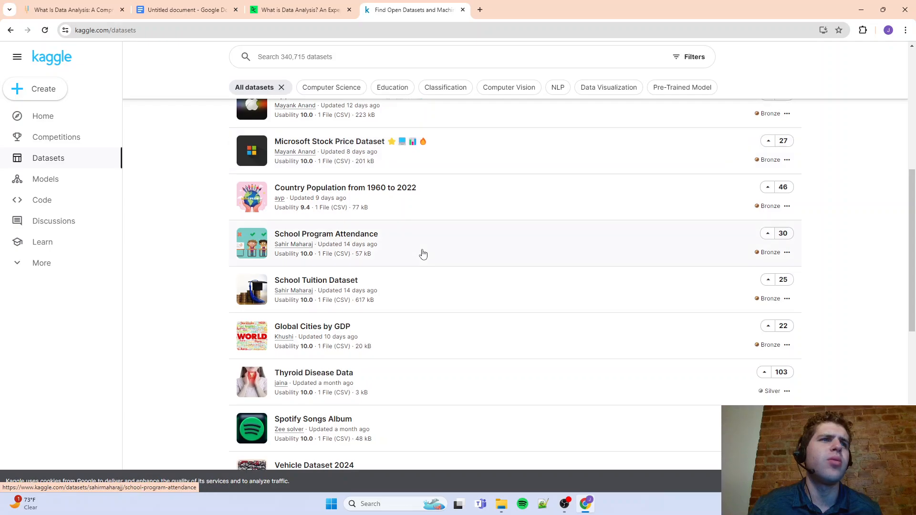
scroll(275, 261, down, 2)
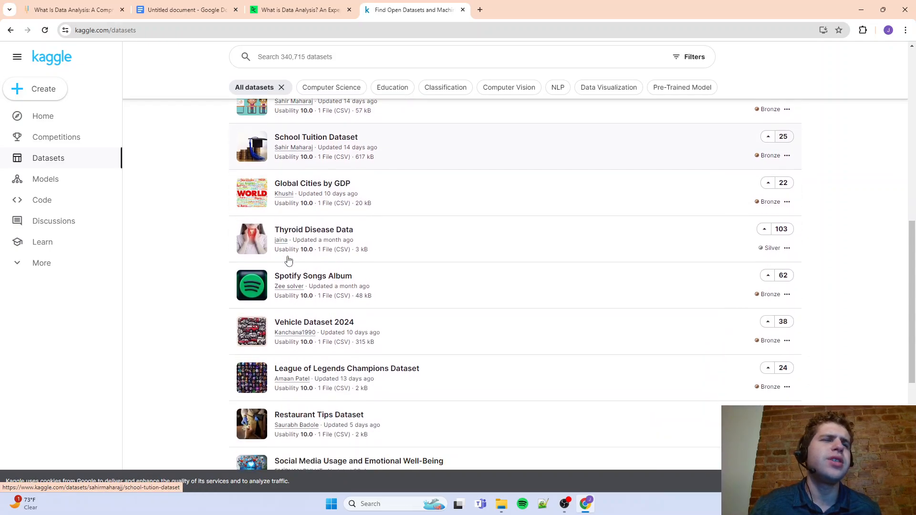
scroll(328, 242, down, 2)
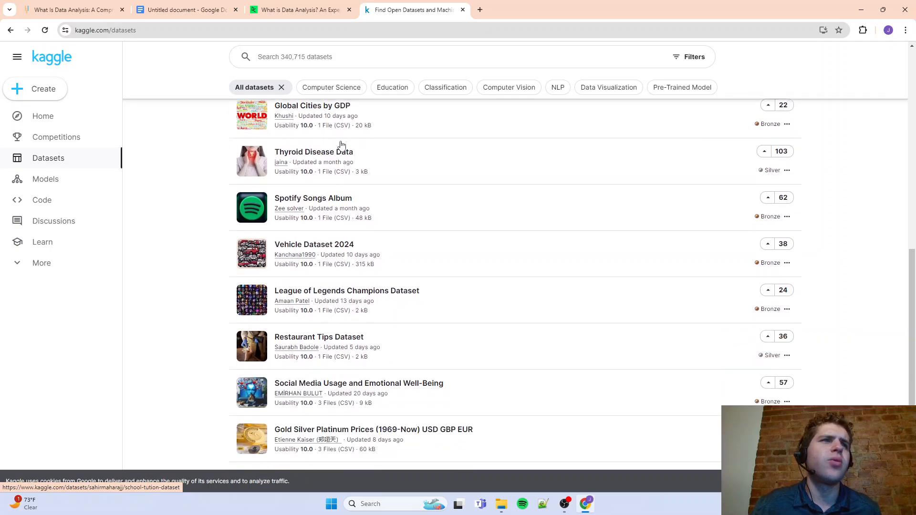
scroll(329, 243, down, 4)
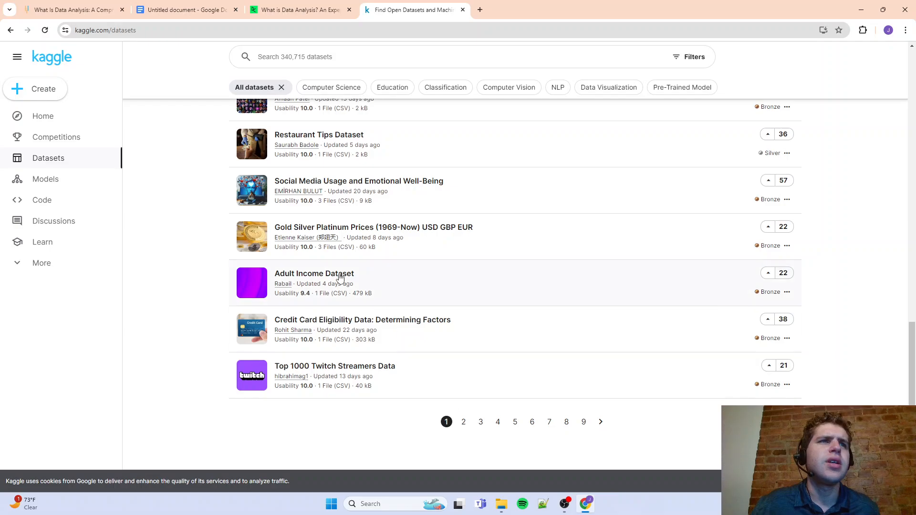
Go to page 2 of the full dataset list, look through its entries and return to the start
click(463, 422)
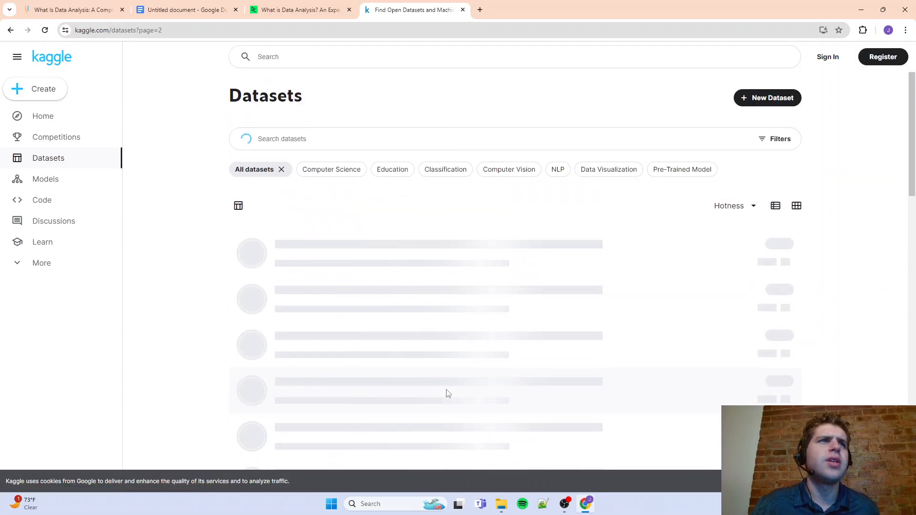
scroll(448, 394, down, 4)
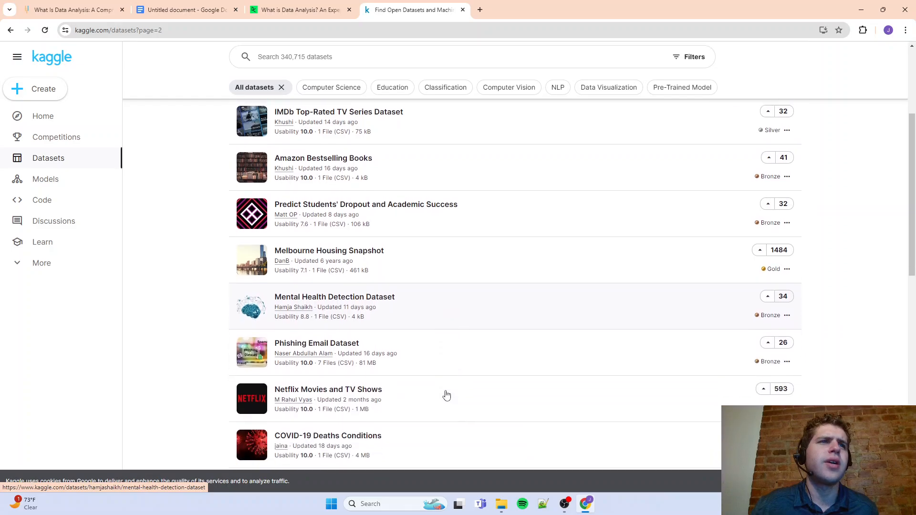
scroll(447, 395, down, 3)
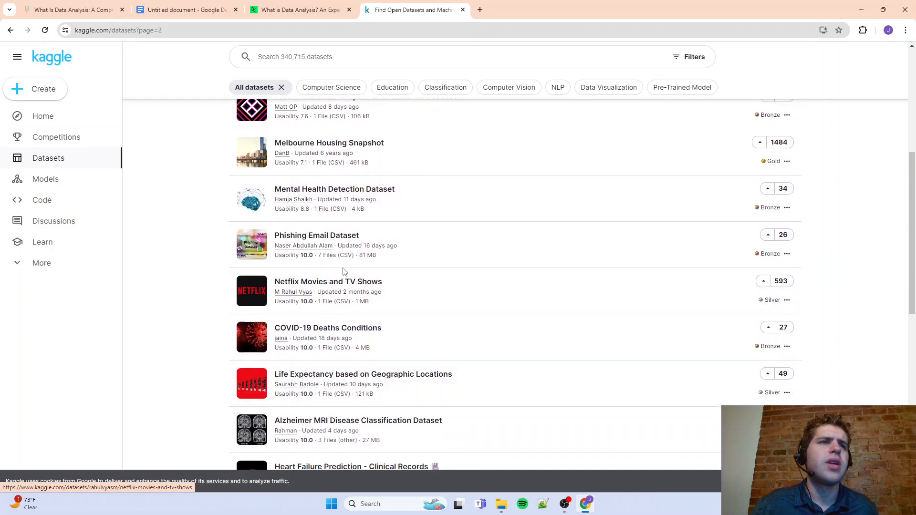
scroll(358, 292, down, 6)
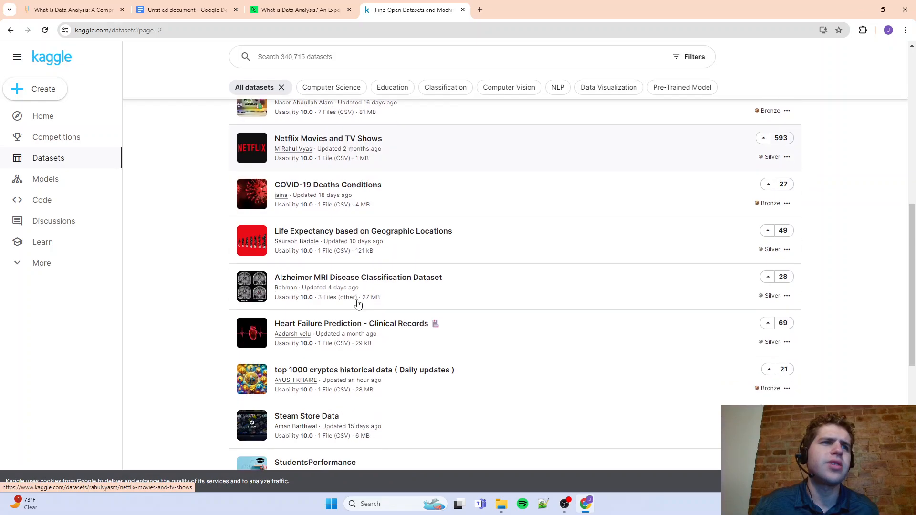
scroll(358, 311, up, 12)
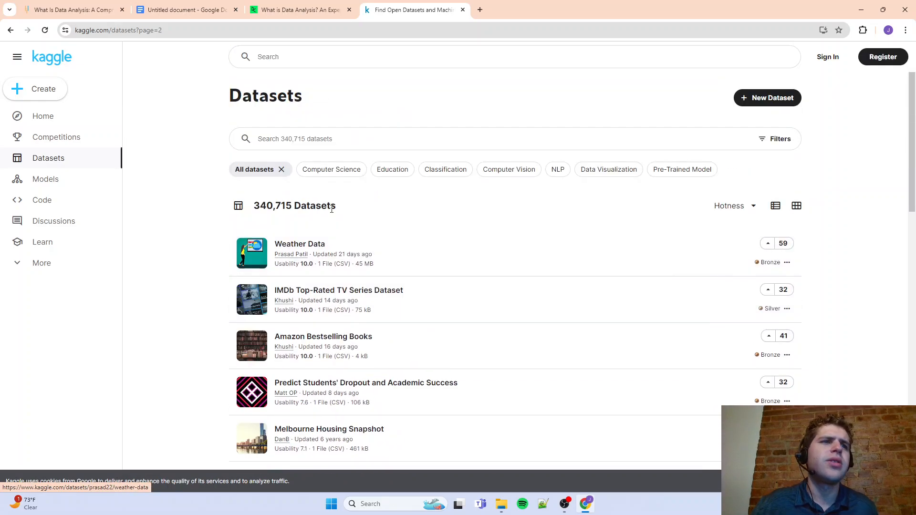
Search the datasets for "music" and look through the matching entries
click(324, 145)
text(mu)
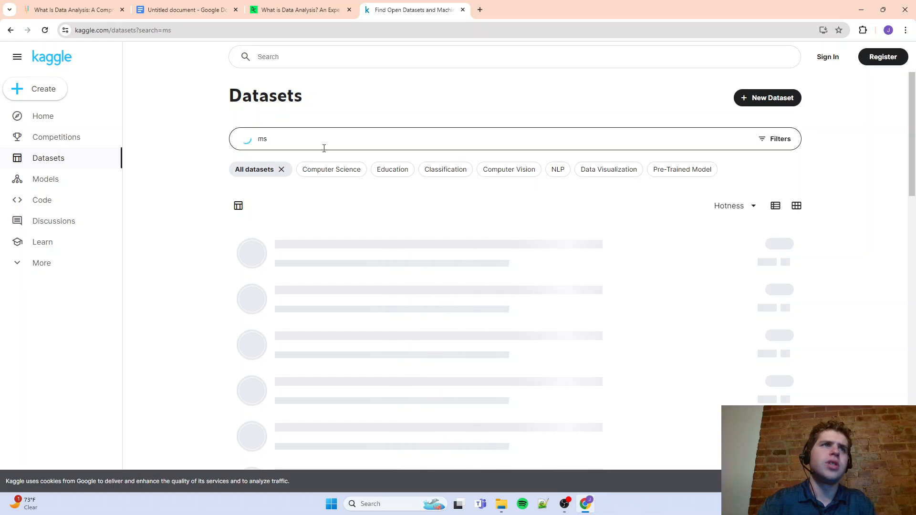
text(sic)
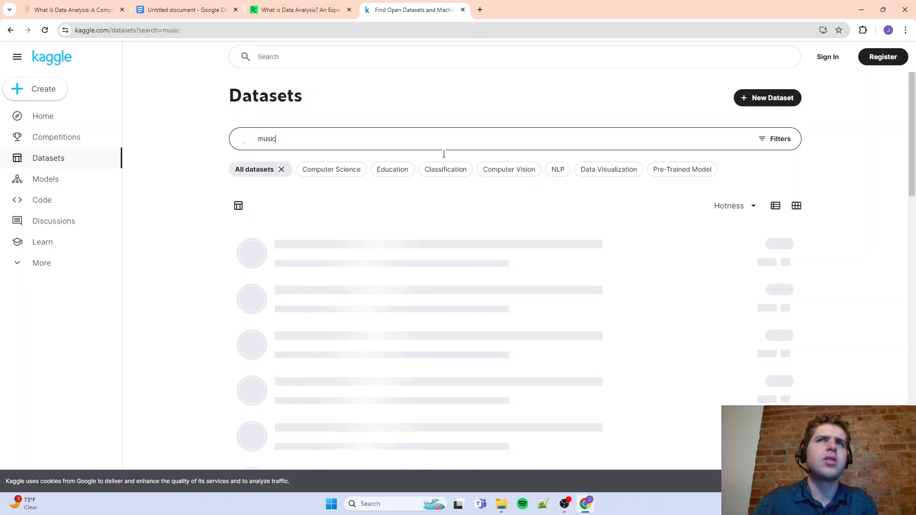
scroll(322, 275, down, 5)
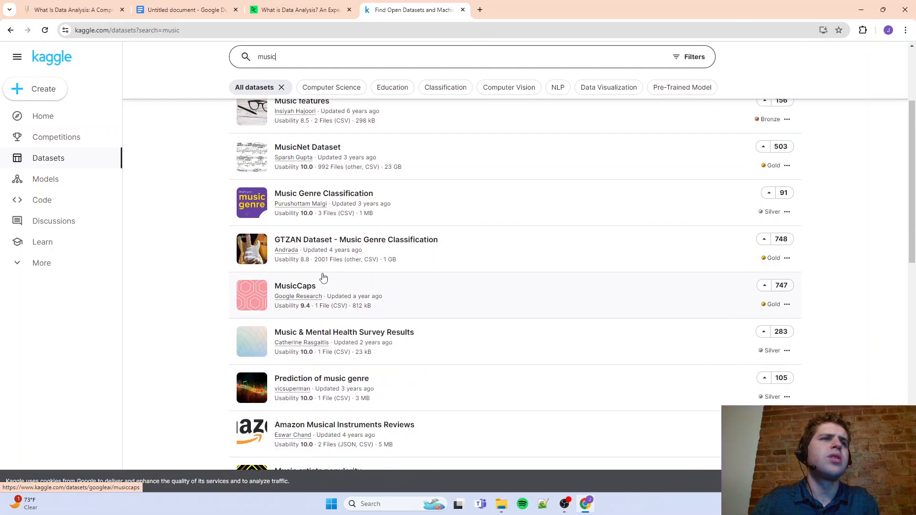
scroll(323, 279, down, 3)
scroll(322, 267, up, 10)
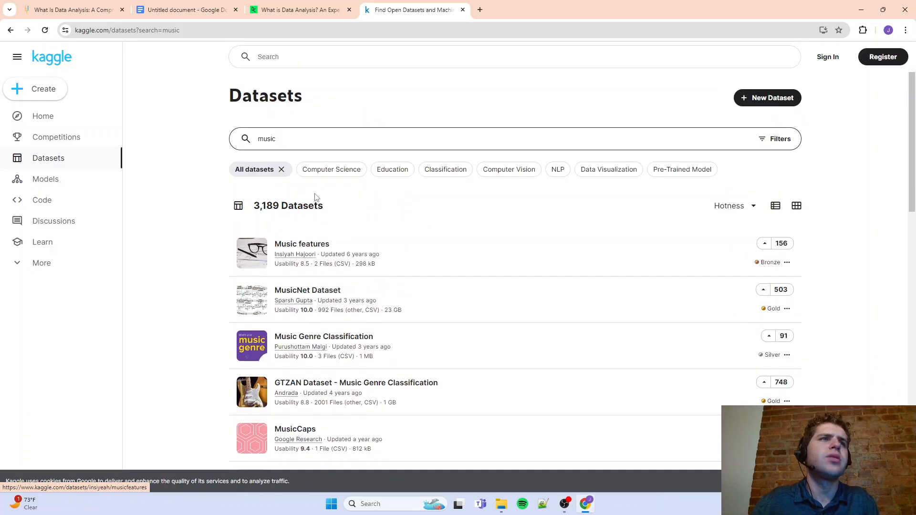
scroll(261, 296, down, 5)
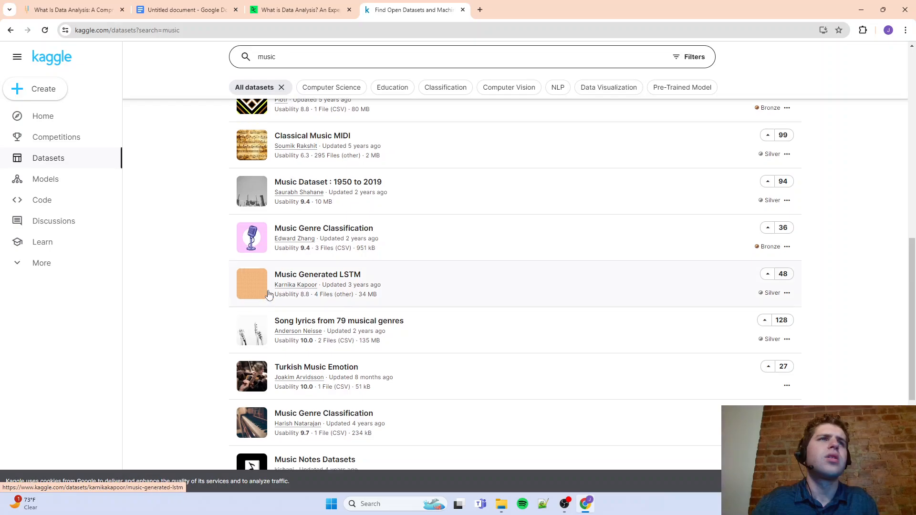
Open Music Dataset : 1950 to 2019, examine the tcc_ceds_music.csv preview, and go back to the music search results
click(334, 187)
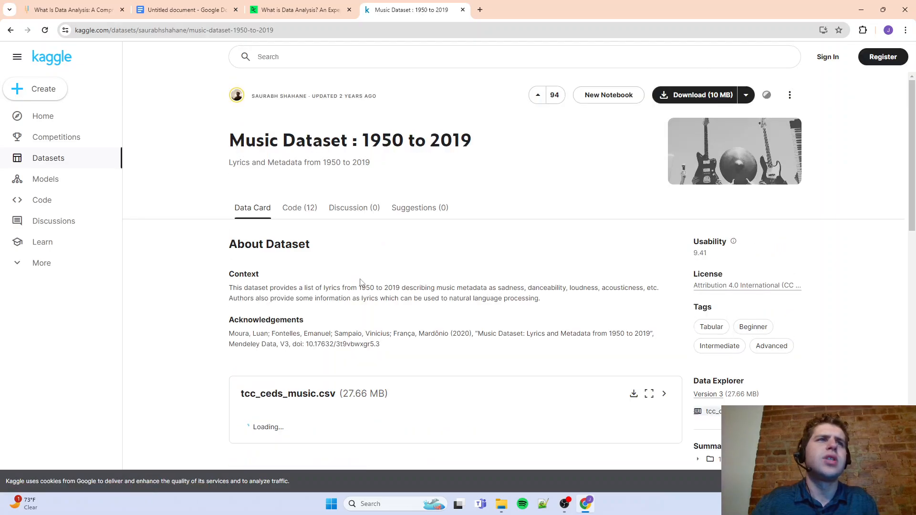
scroll(336, 262, down, 8)
scroll(361, 283, up, 1)
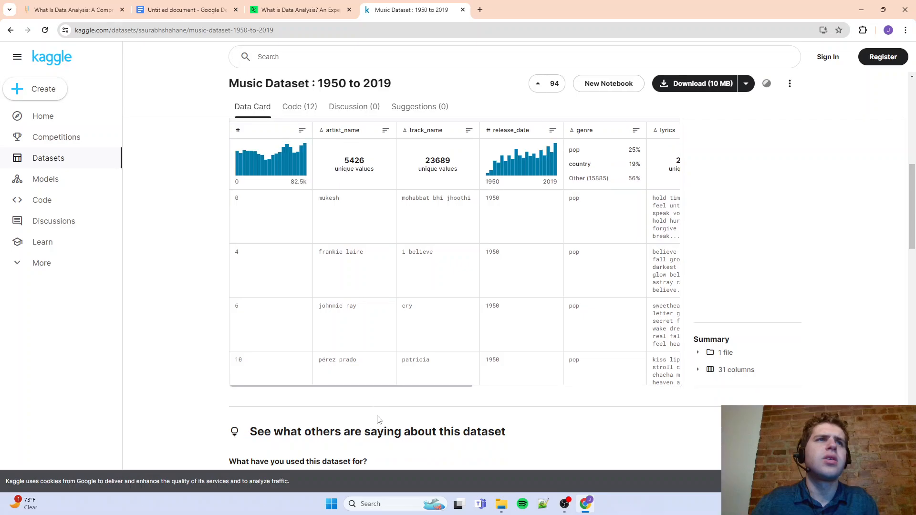
drag(357, 386, 218, 378)
click(10, 30)
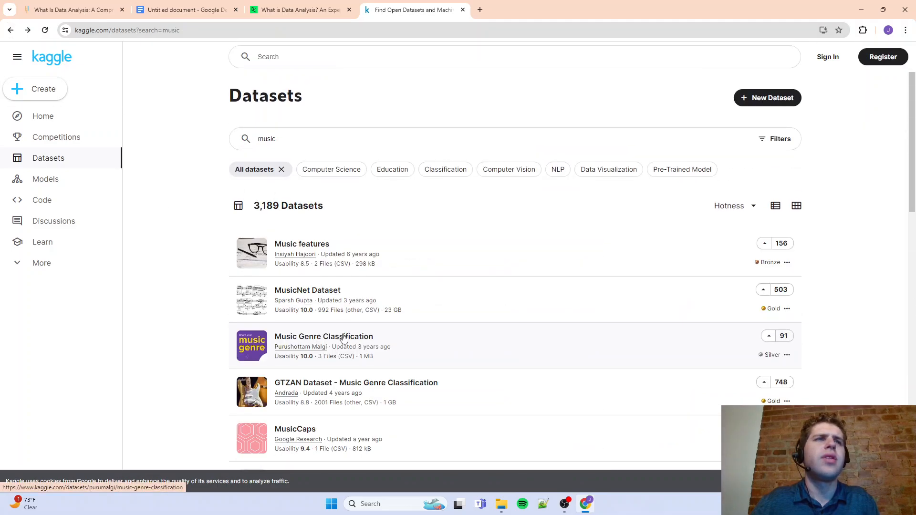
Find the Most Streamed Spotify Songs 2023 dataset in the music search results and open it
scroll(341, 337, down, 5)
scroll(343, 336, down, 6)
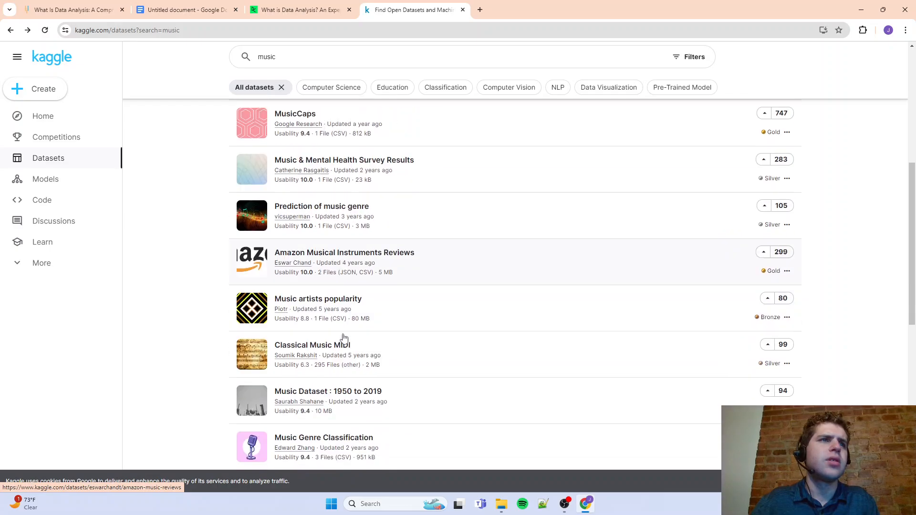
scroll(336, 239, down, 4)
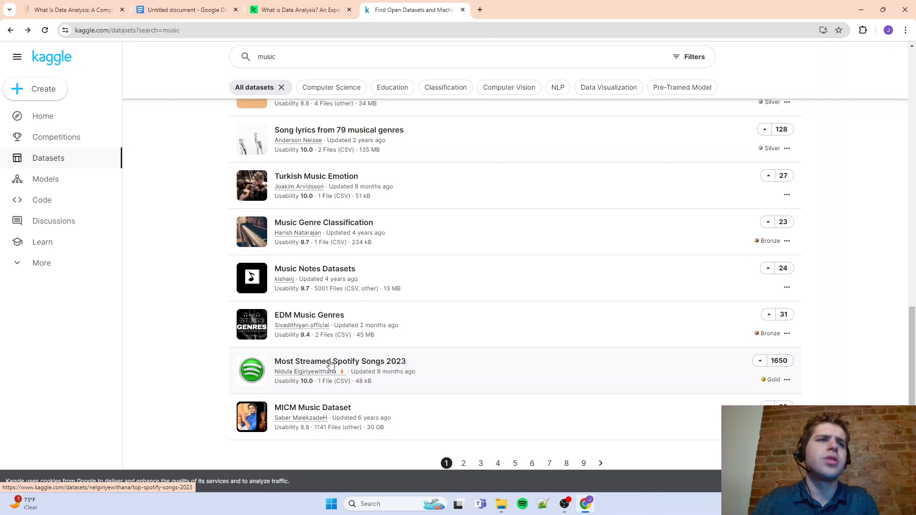
click(330, 364)
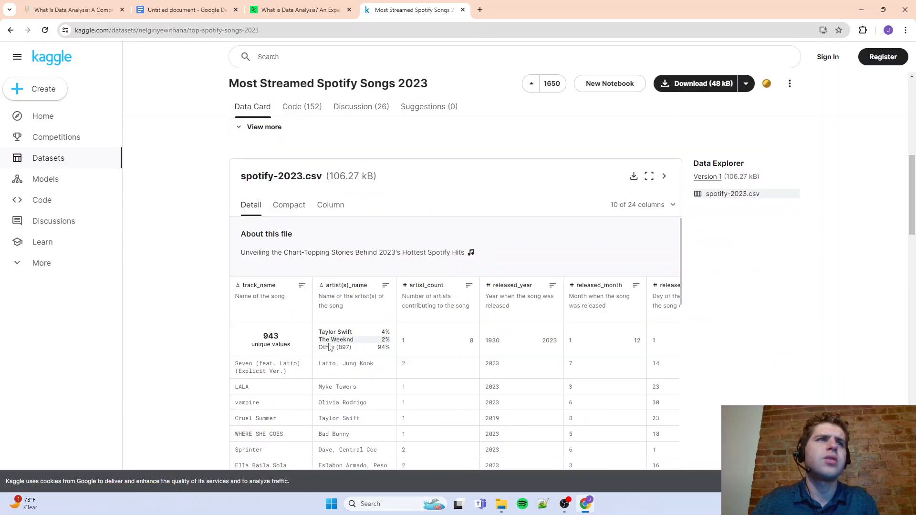
Examine the rows and columns in the spotify-2023.csv preview and the community feedback below it
scroll(328, 347, up, 4)
scroll(329, 347, down, 10)
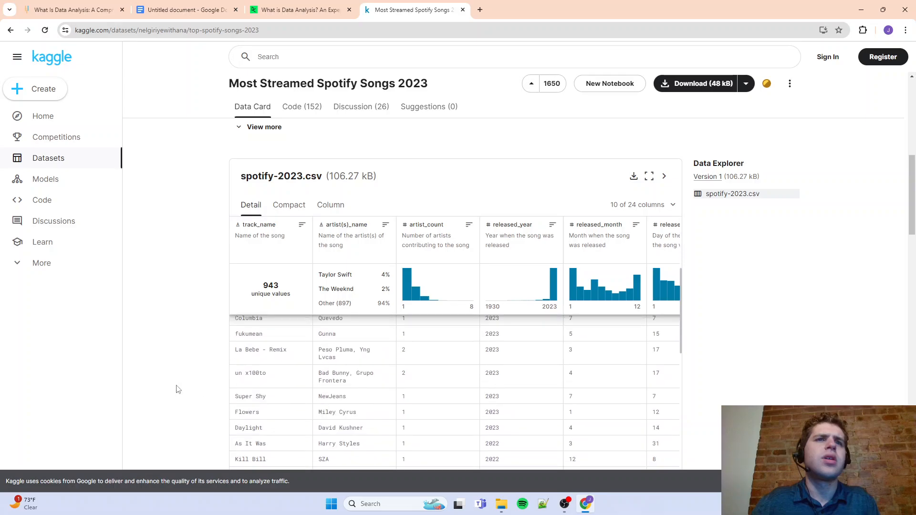
scroll(284, 358, up, 4)
scroll(284, 358, down, 5)
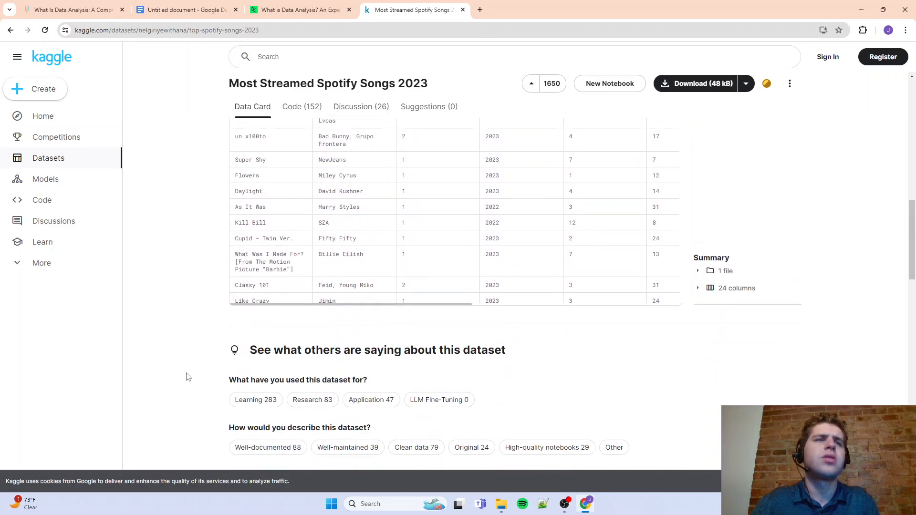
drag(278, 306, 447, 304)
scroll(319, 302, down, 1)
scroll(392, 346, up, 7)
scroll(392, 348, up, 4)
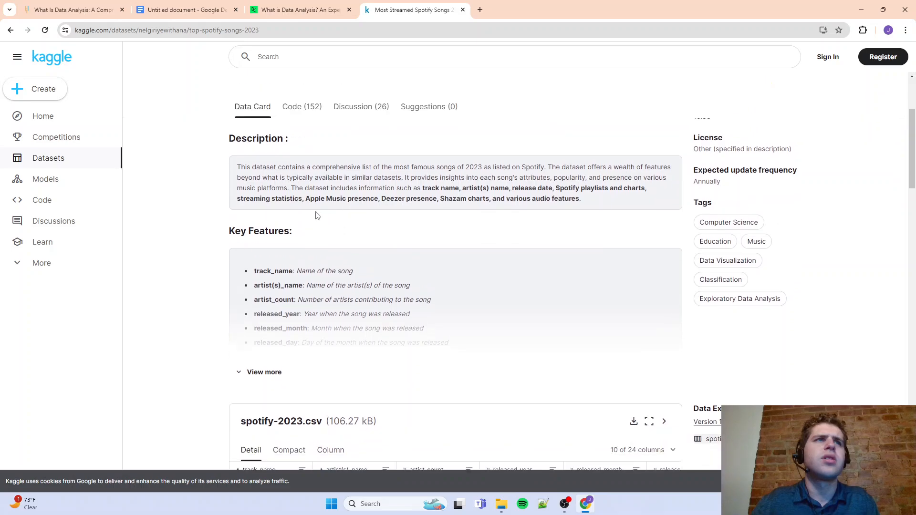
Read the description and key features of the Most Streamed Spotify Songs 2023 dataset and return to its title
drag(367, 188, 547, 184)
click(548, 185)
scroll(487, 218, down, 3)
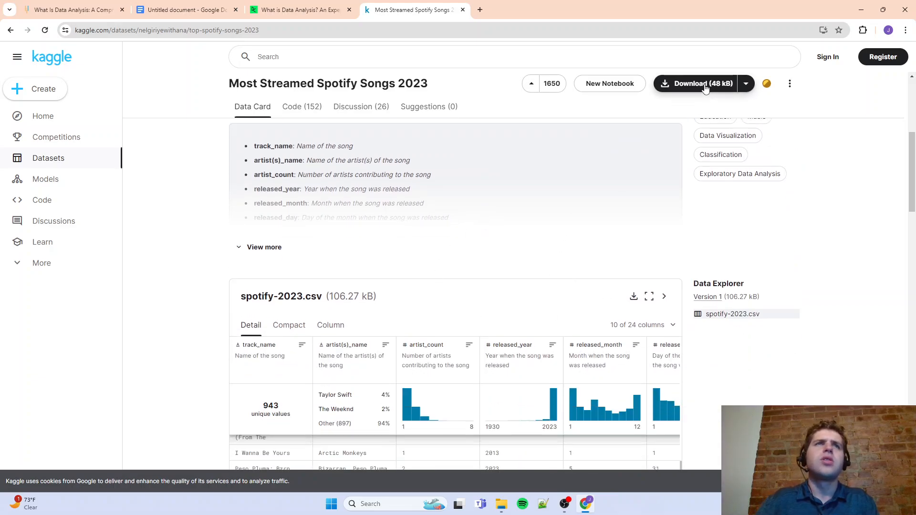
scroll(412, 224, up, 4)
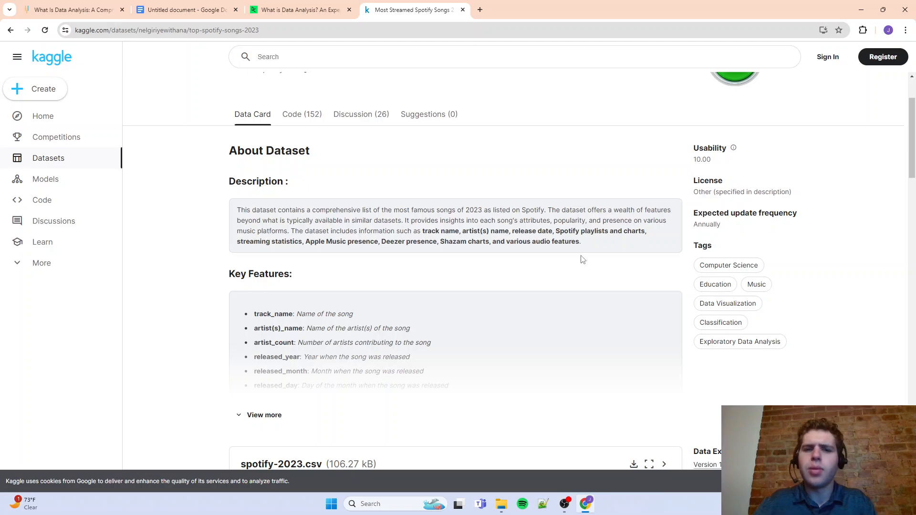
scroll(704, 150, up, 2)
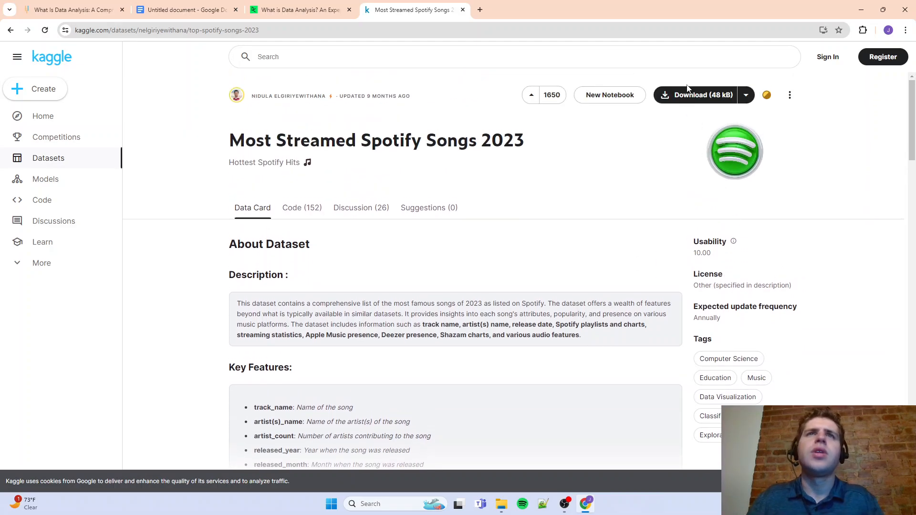
Request the dataset download and sign in to Kaggle with the second Google account listed
click(676, 94)
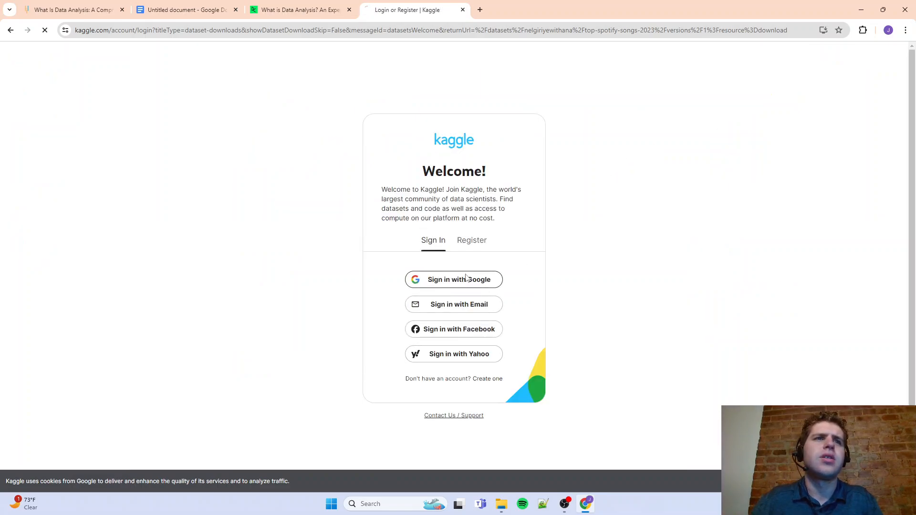
click(466, 279)
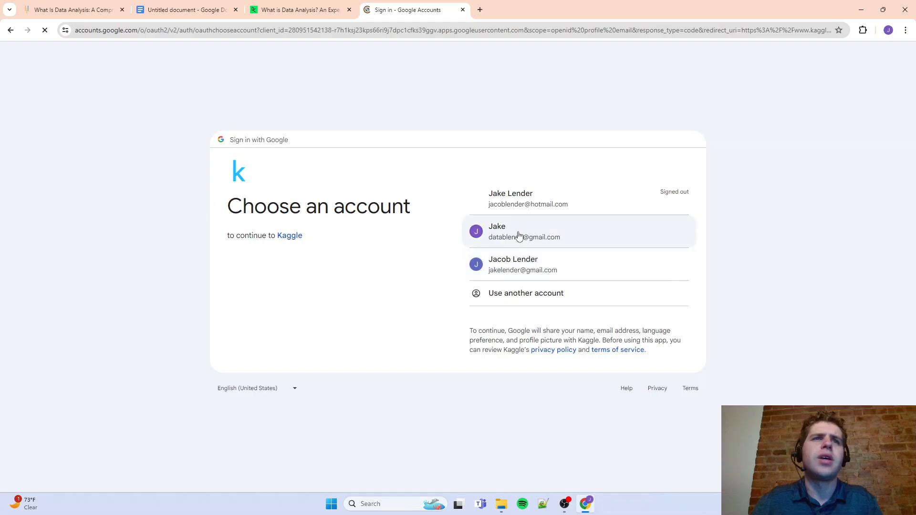
click(518, 236)
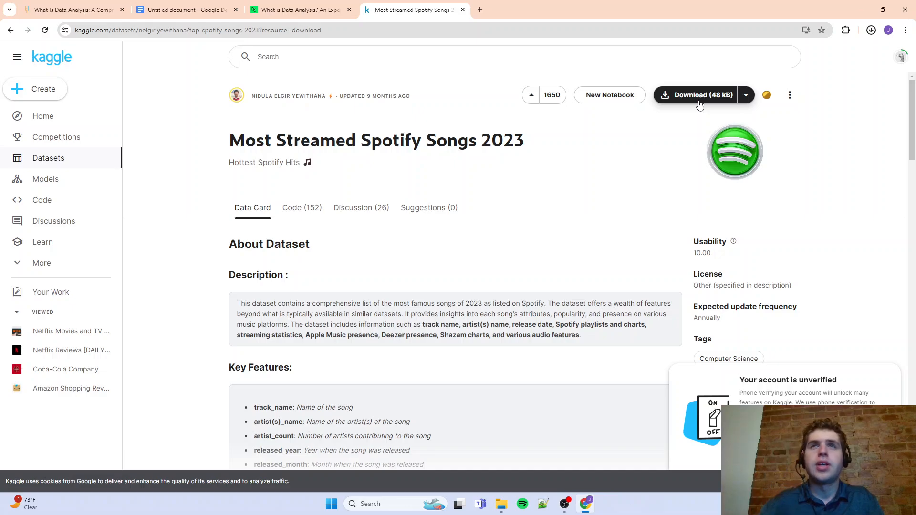
Download the Most Streamed Spotify Songs 2023 archive and show the zip file in the Downloads folder
click(714, 99)
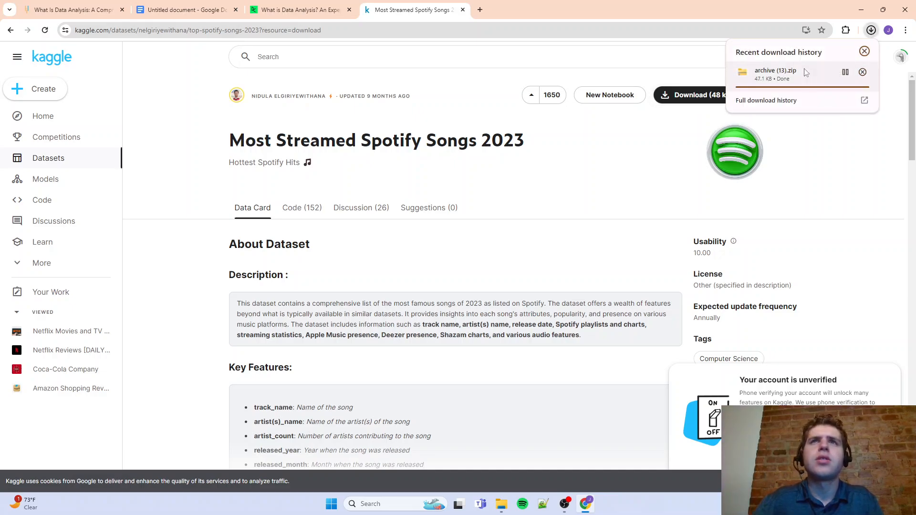
click(844, 76)
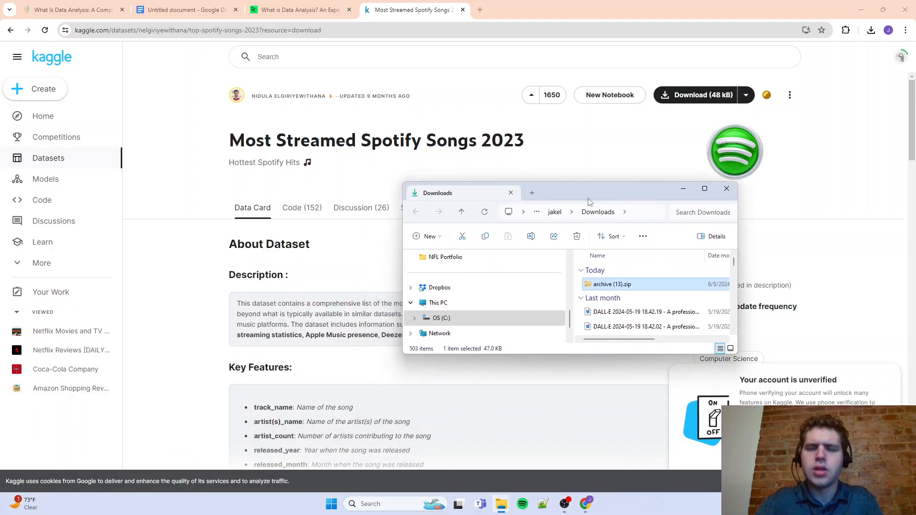
Move archive (13).zip from Downloads into the DataBlenda folder, check its contents there and close File Explorer
double_click(588, 195)
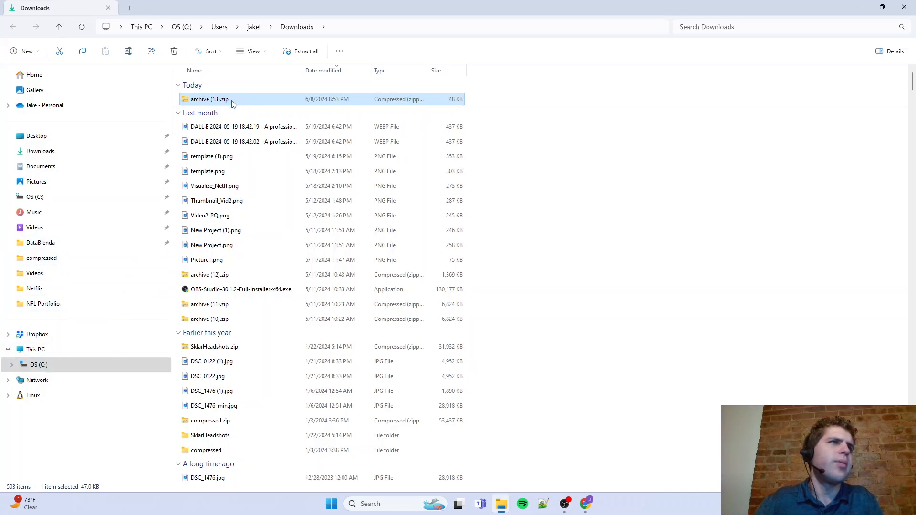
drag(232, 101, 99, 245)
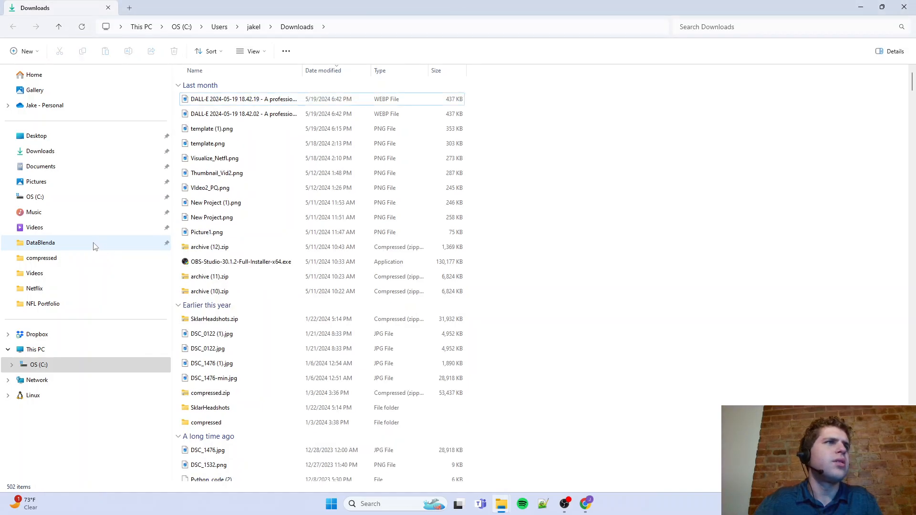
click(94, 247)
click(212, 103)
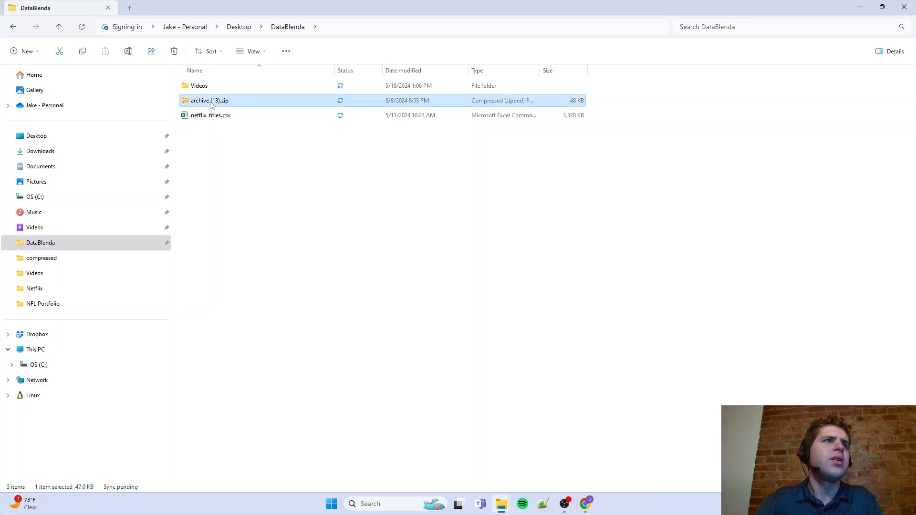
double_click(211, 102)
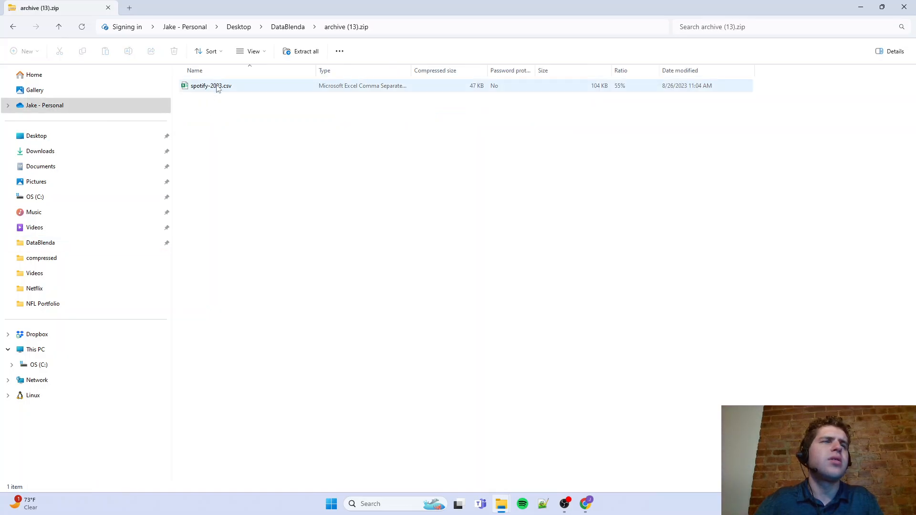
click(902, 8)
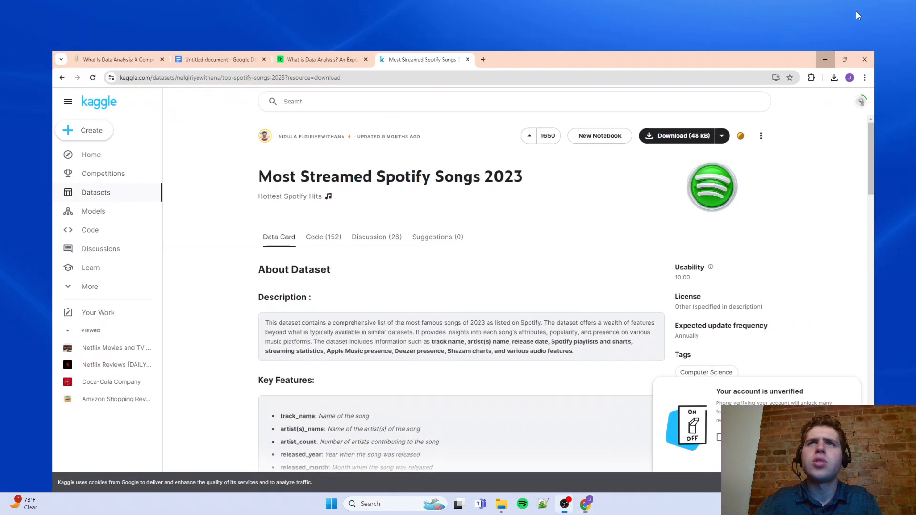
Minimize the browser and launch Power BI Desktop from a Windows search for "power bi"
click(857, 10)
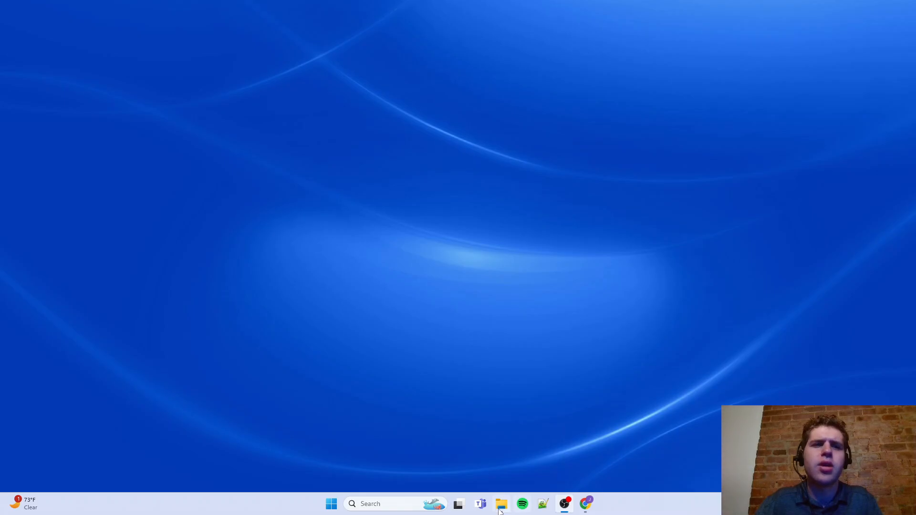
click(381, 506)
text(pow)
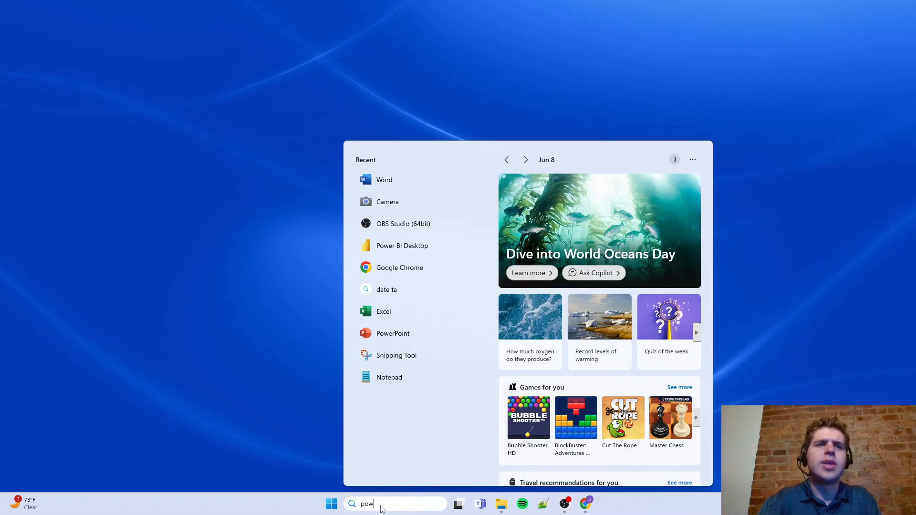
text(er bi)
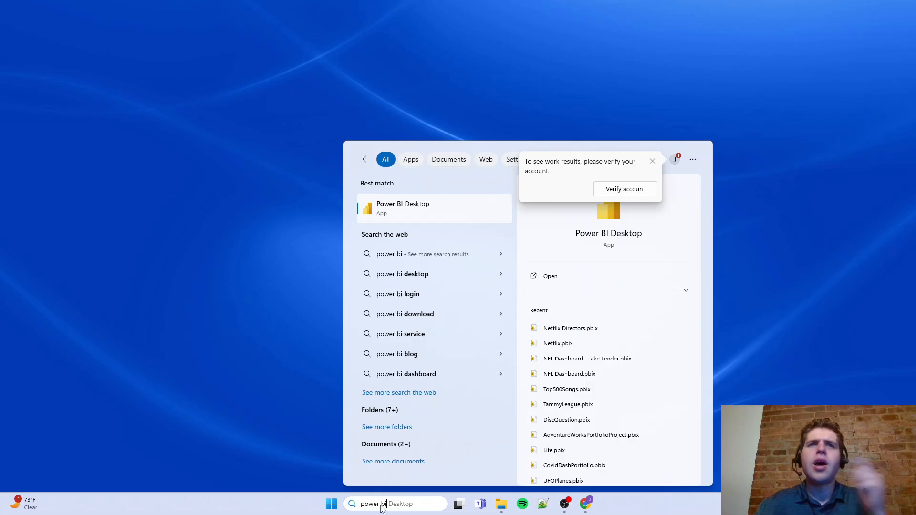
key(Return)
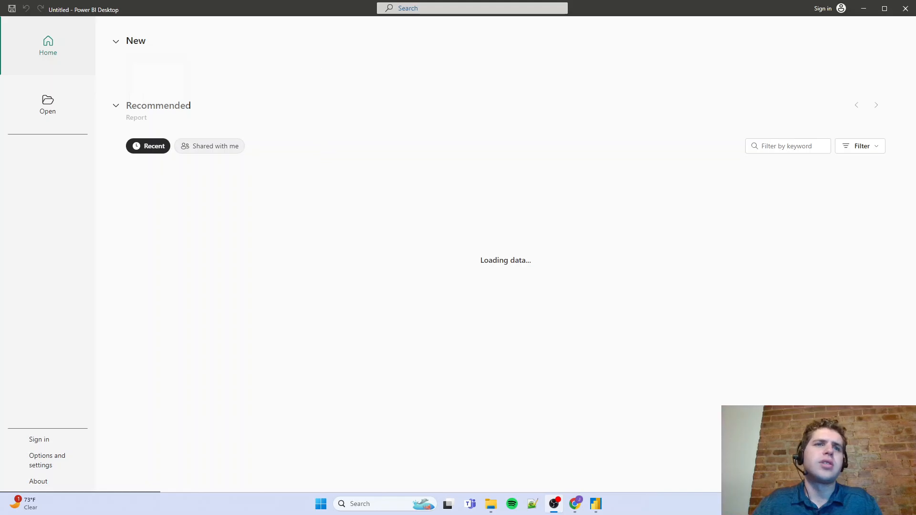
Return to the Google Docs project outline and review its Data Collection and Exploratory Data Analysis items
key(alt+Tab)
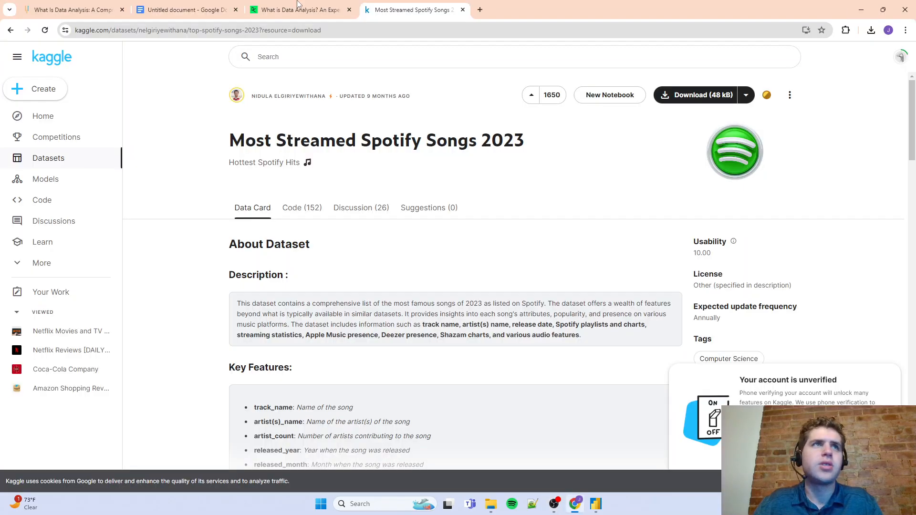
click(208, 9)
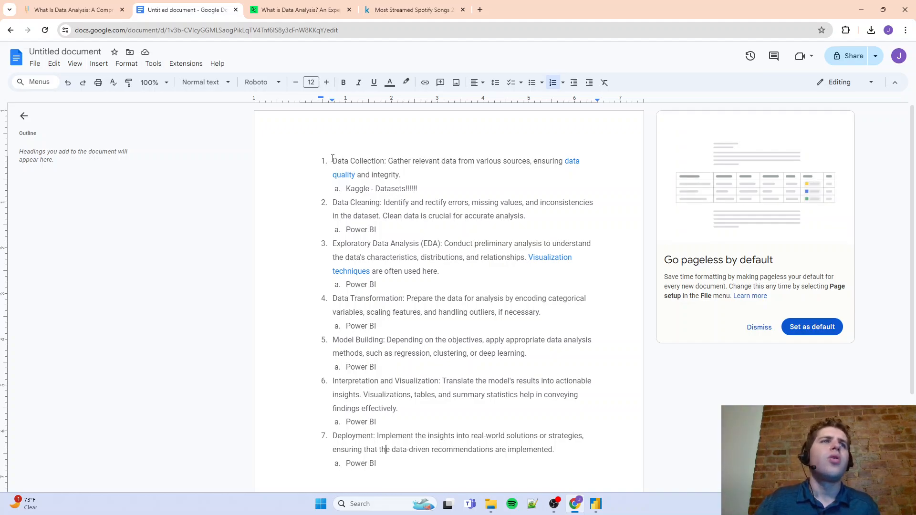
drag(333, 161, 380, 161)
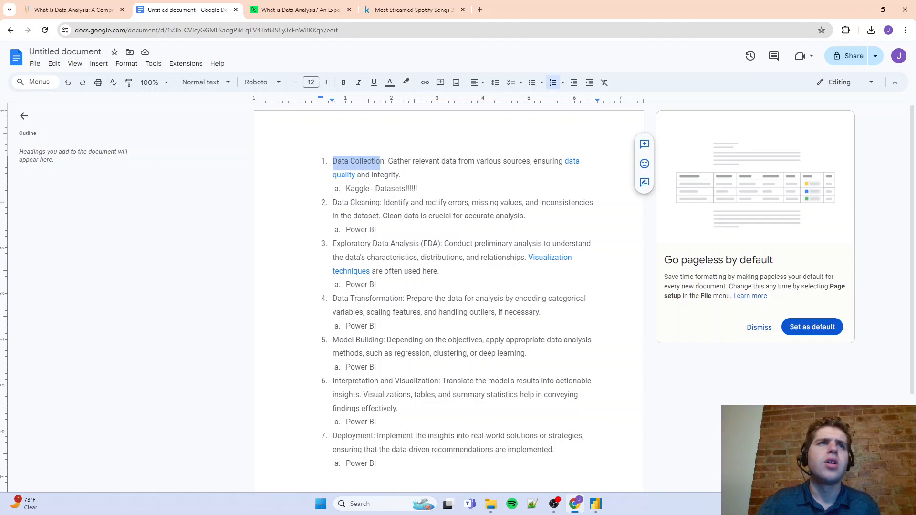
double_click(390, 176)
click(398, 175)
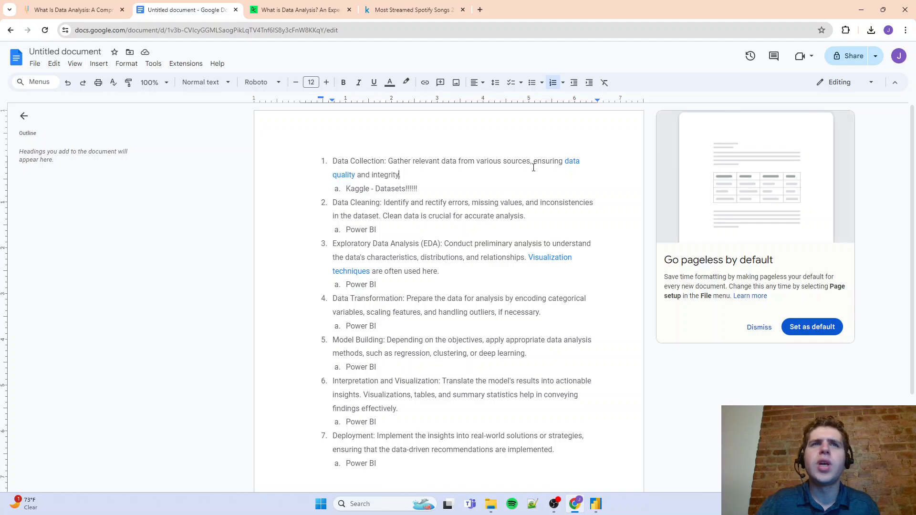
drag(532, 162, 407, 173)
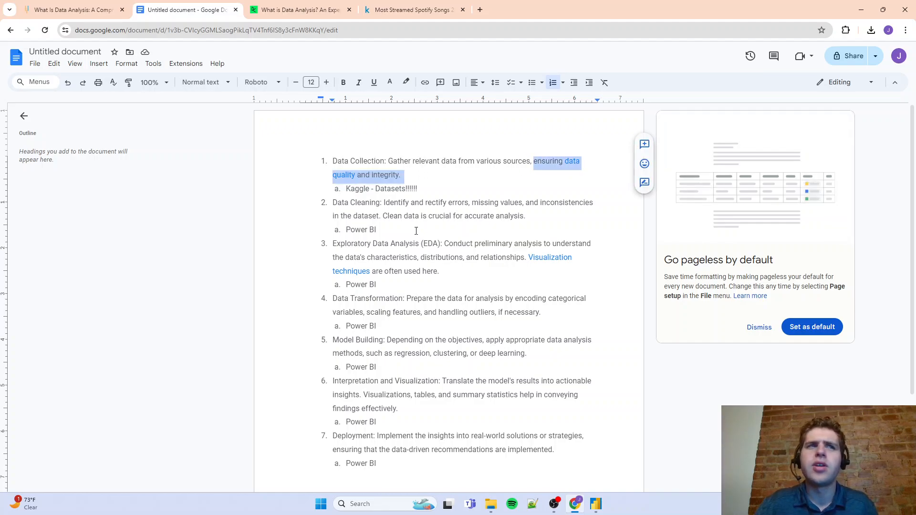
click(411, 248)
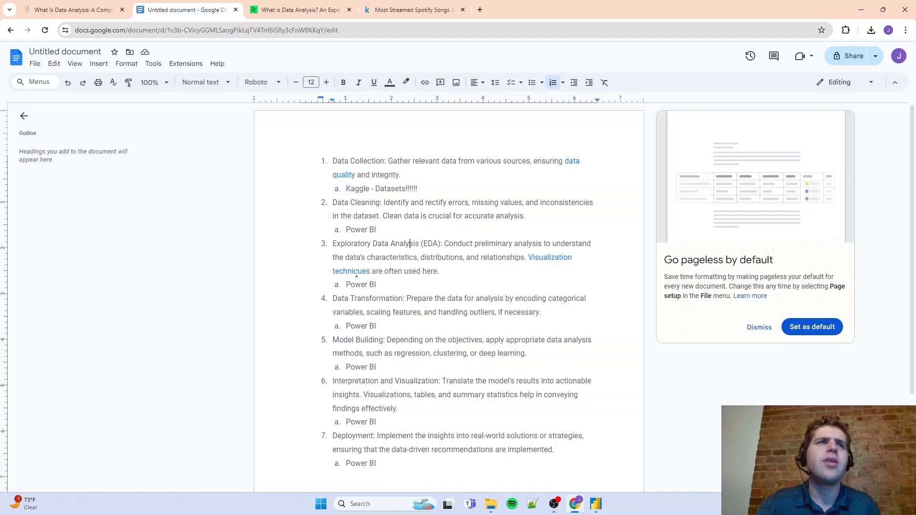
drag(364, 248, 425, 245)
click(428, 245)
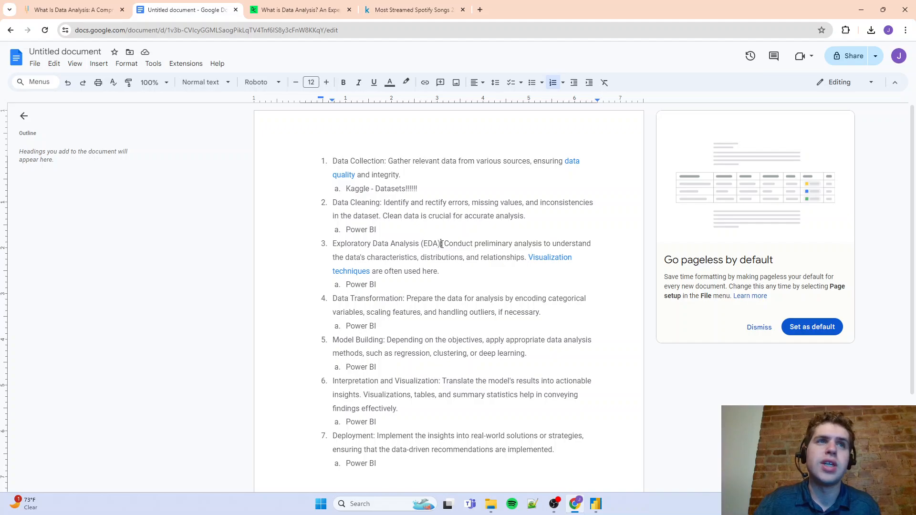
drag(442, 244, 332, 245)
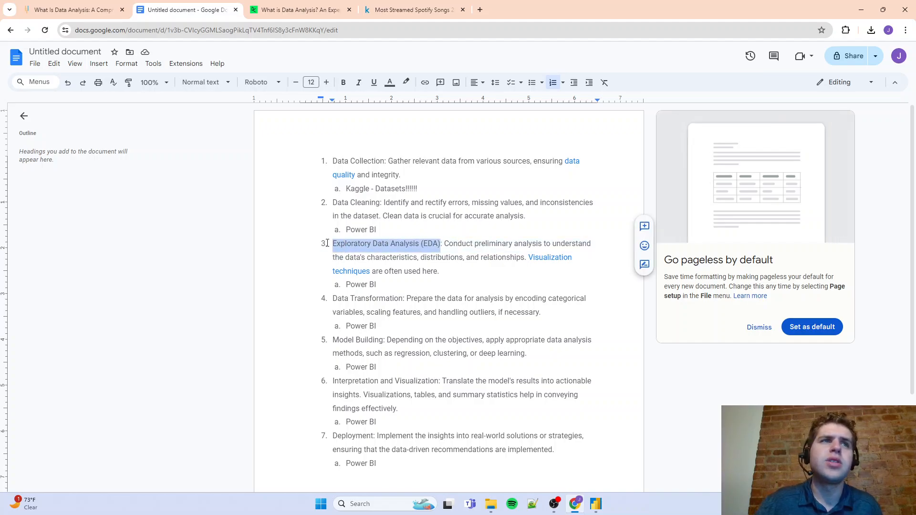
click(373, 245)
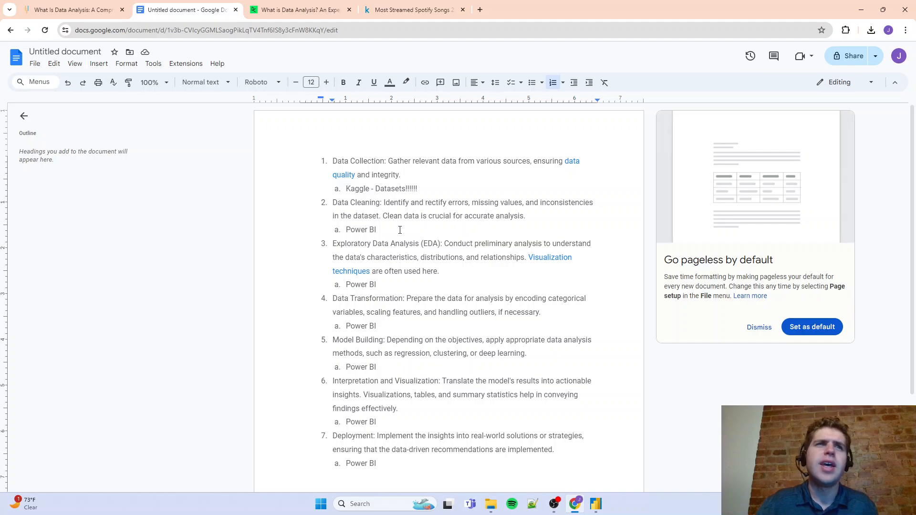
Review the outline's Data Cleaning and Data Collection items and the Power BI note under Data Cleaning
drag(334, 204, 403, 217)
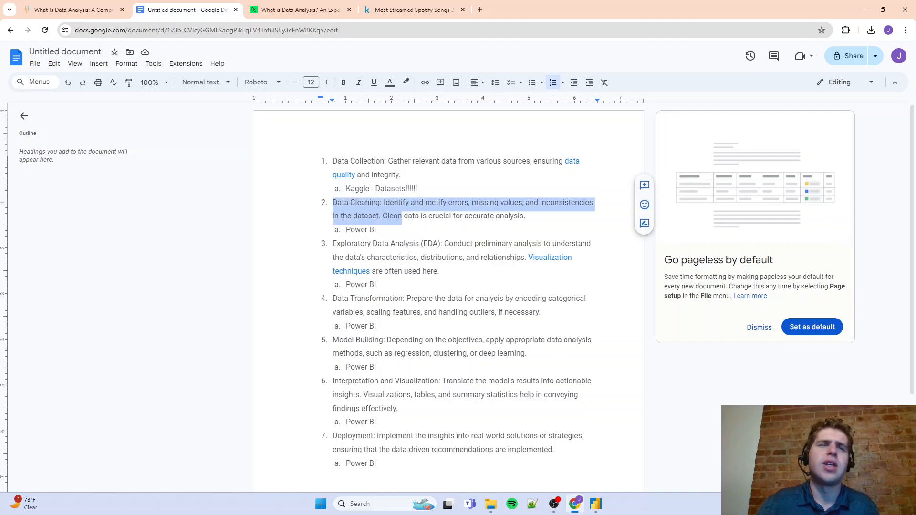
click(409, 247)
click(351, 189)
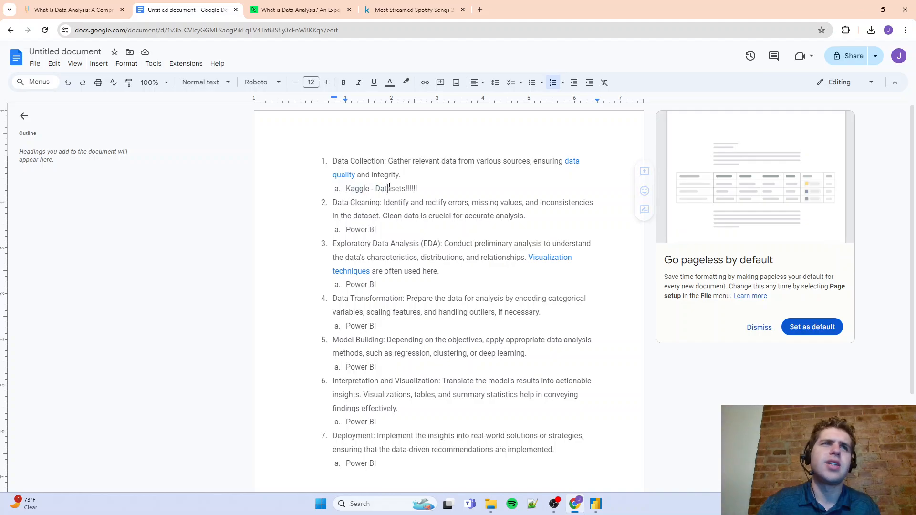
drag(410, 183, 356, 161)
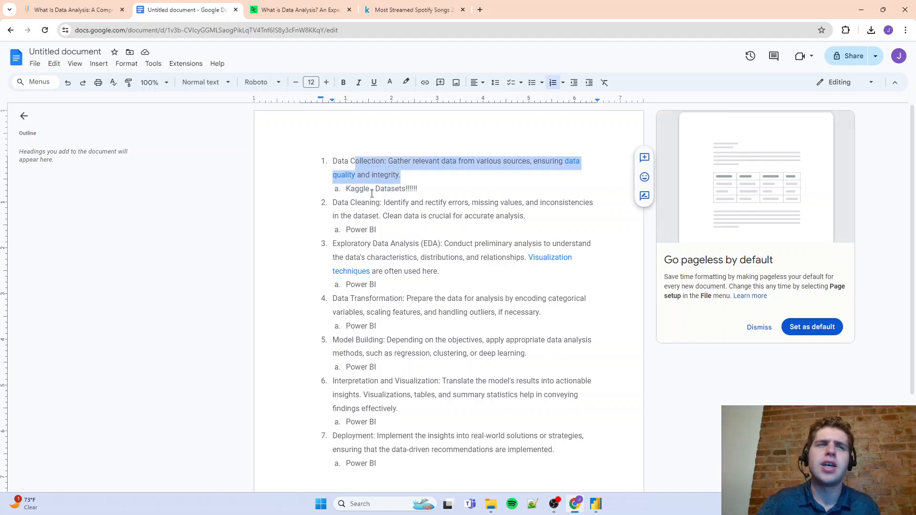
drag(385, 235, 336, 205)
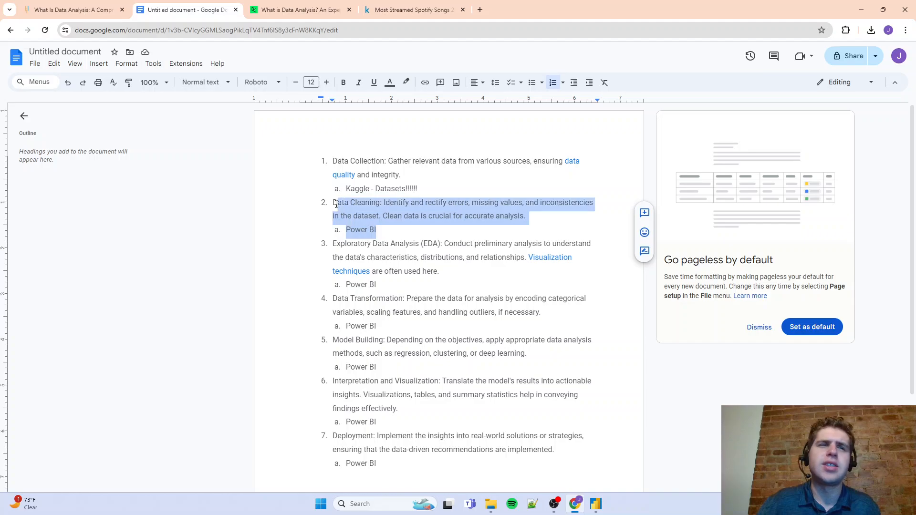
click(413, 238)
double_click(358, 230)
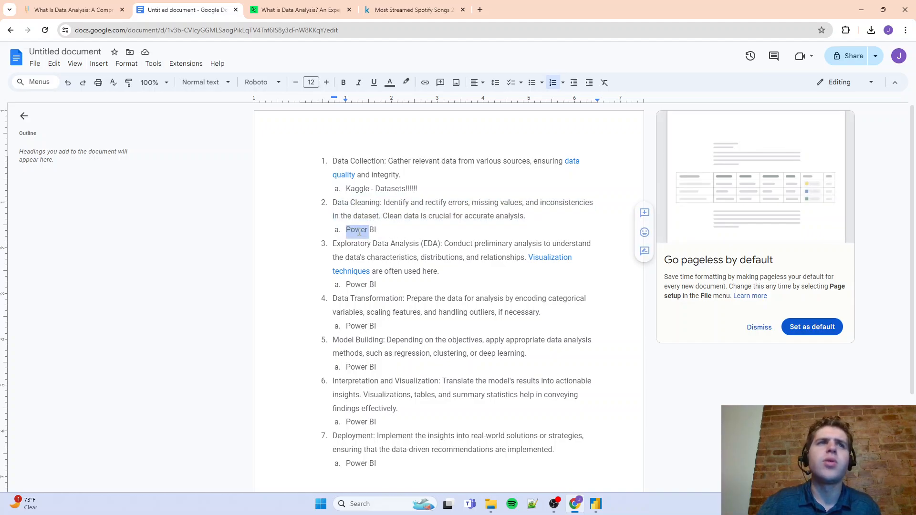
click(361, 231)
double_click(364, 231)
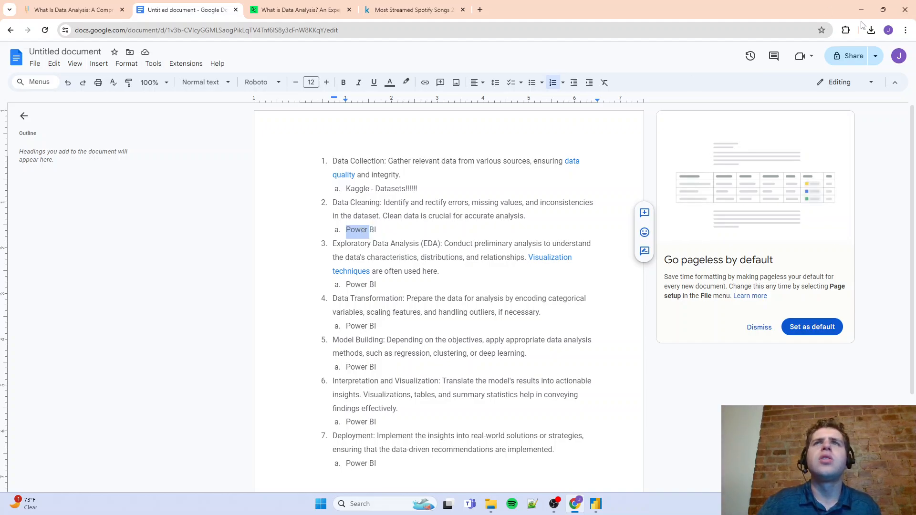
Switch back to Power BI Desktop and create a new blank report
click(862, 19)
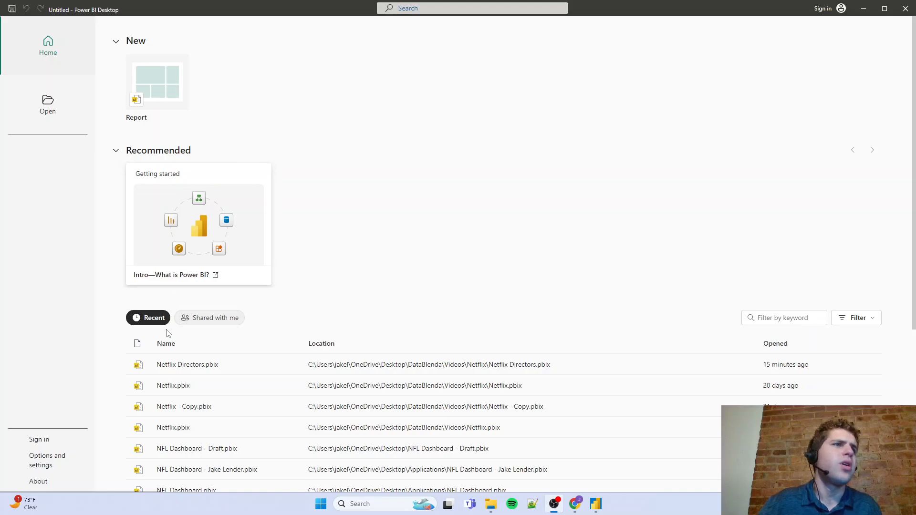
click(150, 94)
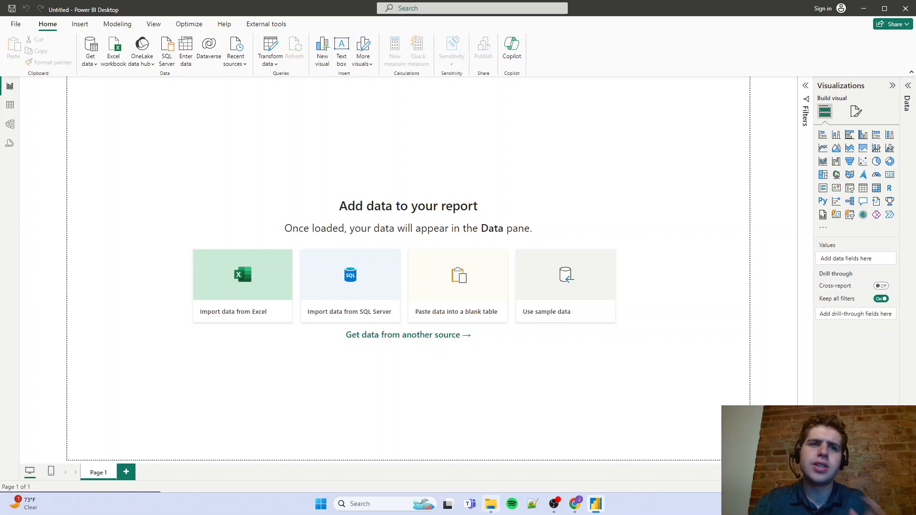
Open the DataBlenda folder in File Explorer and locate the downloaded dataset archive
mouse_move(493, 511)
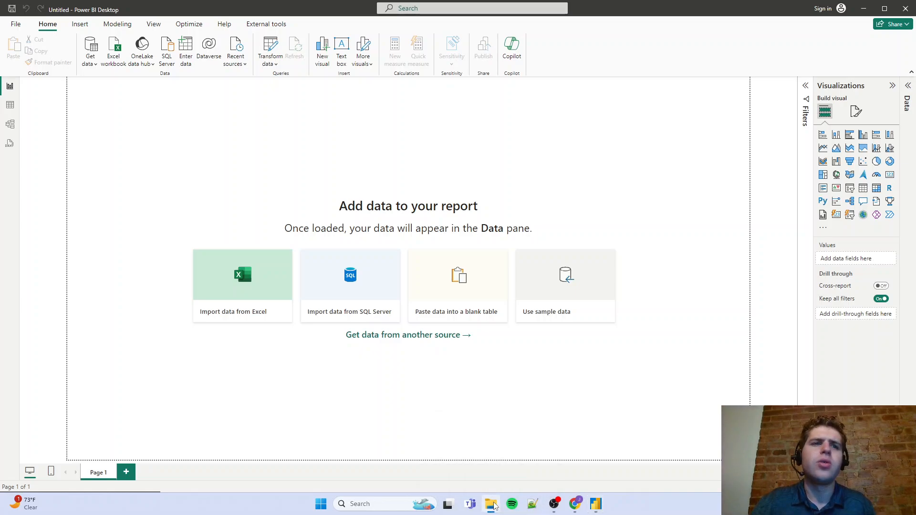
right_click(493, 506)
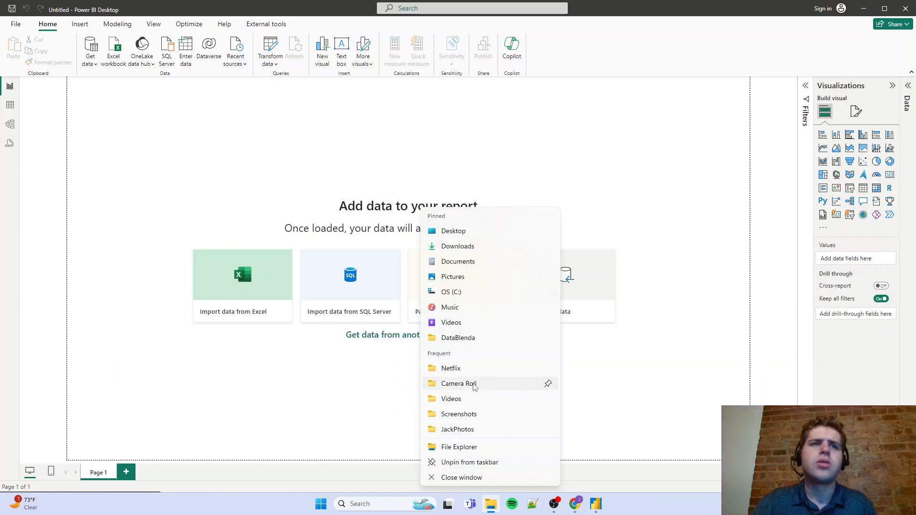
click(472, 339)
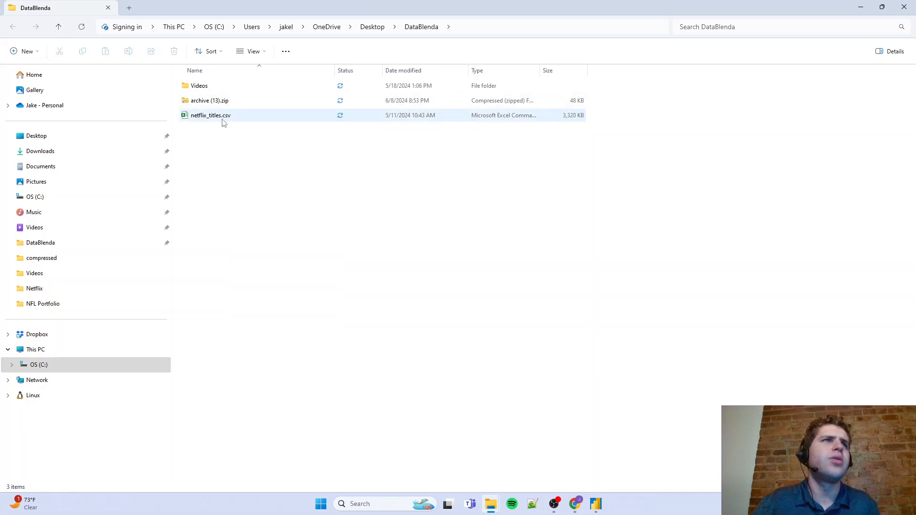
click(209, 120)
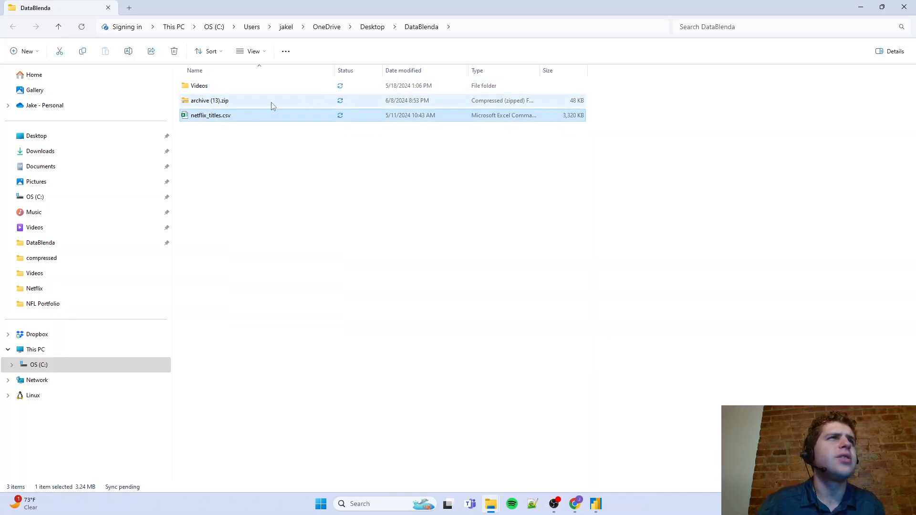
Try to move spotify-2023.csv out of archive (13).zip into DataBlenda, and return to that folder
click(222, 106)
double_click(220, 104)
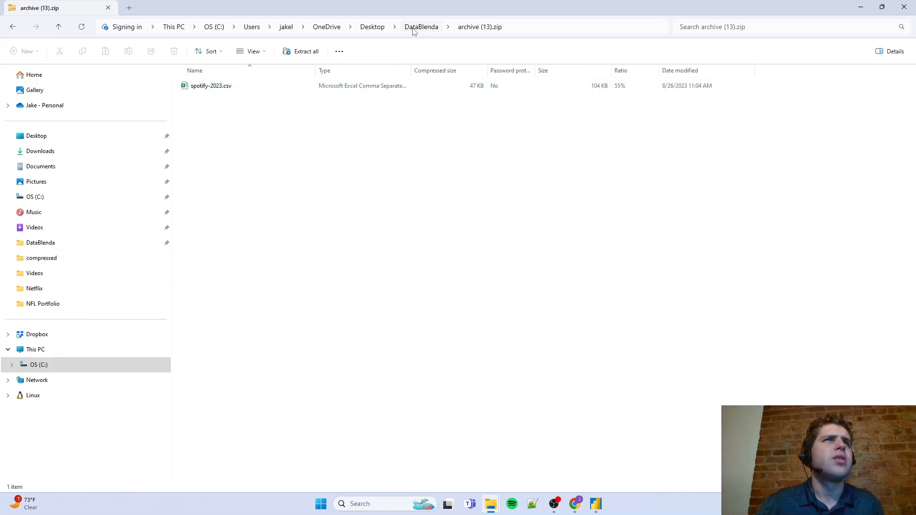
drag(224, 90, 424, 33)
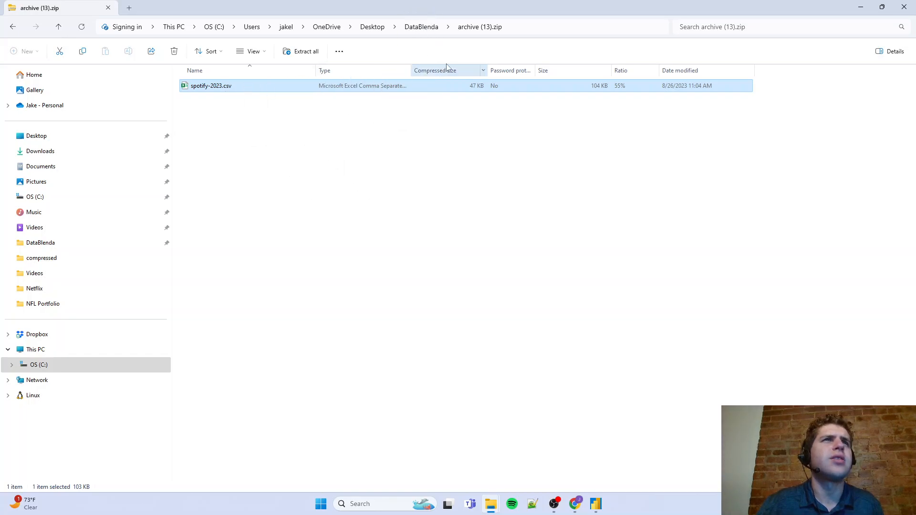
click(422, 32)
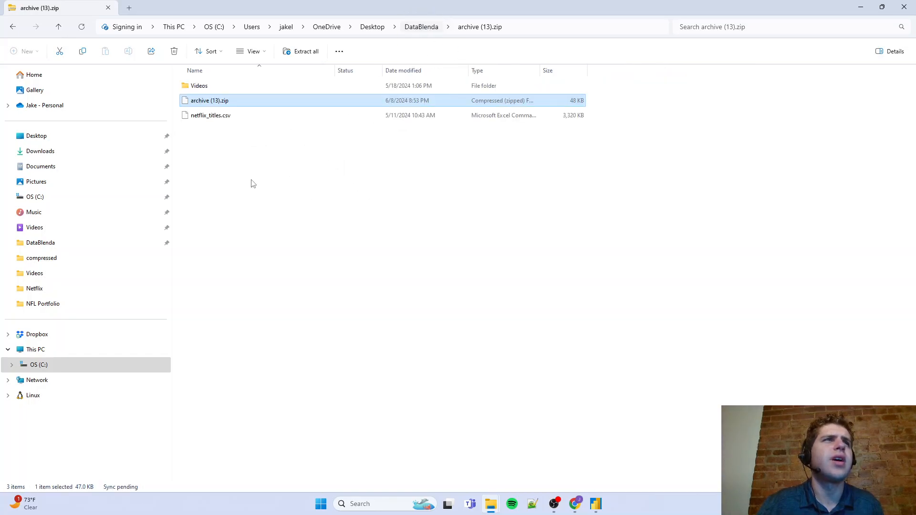
Extract all of archive (13).zip into an archive (13) folder inside DataBlenda
right_click(224, 103)
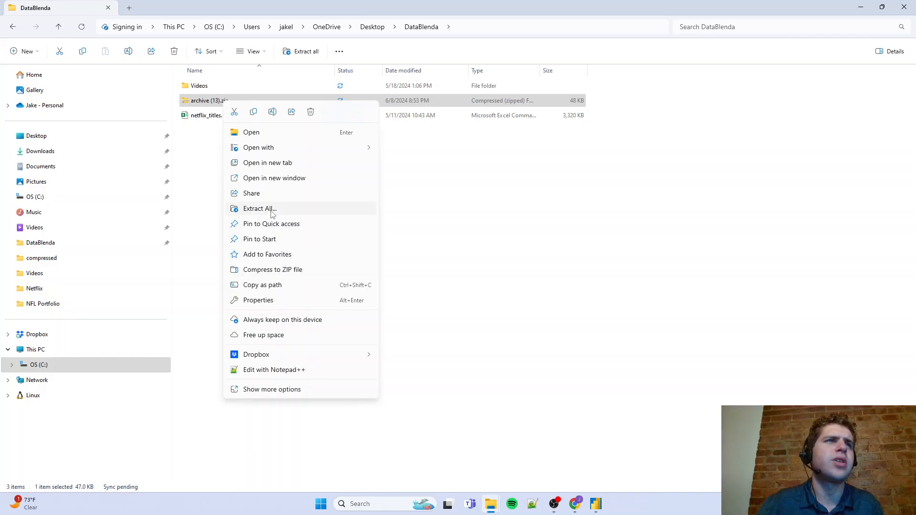
click(260, 209)
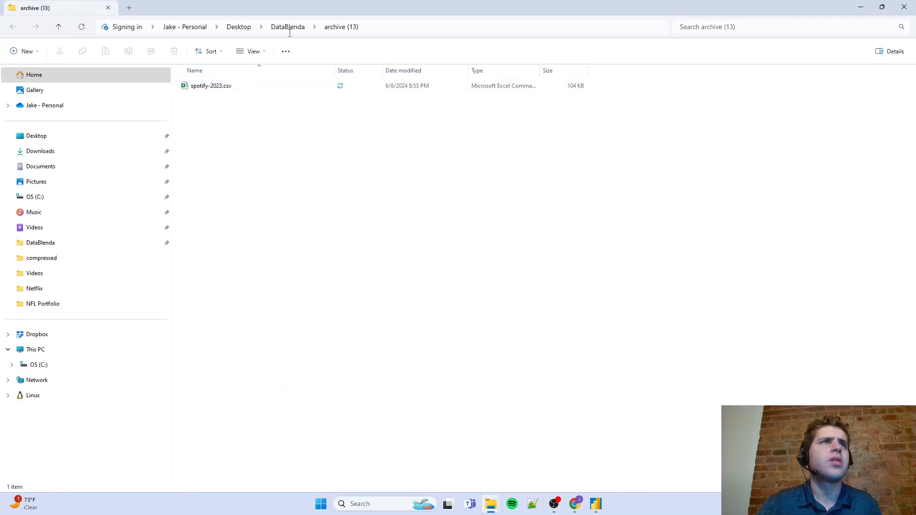
Check the contents of the extracted archive (13) folder in DataBlenda, and return to Power BI Desktop
click(290, 28)
click(206, 27)
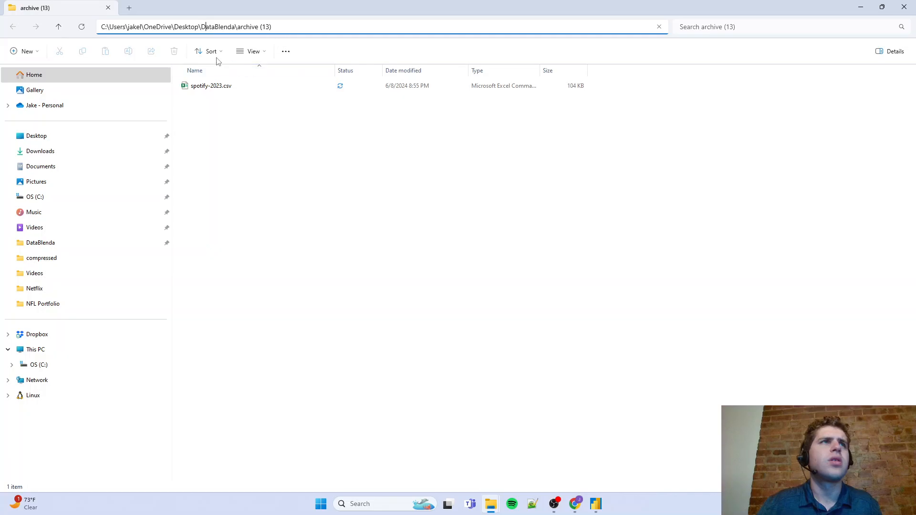
click(59, 26)
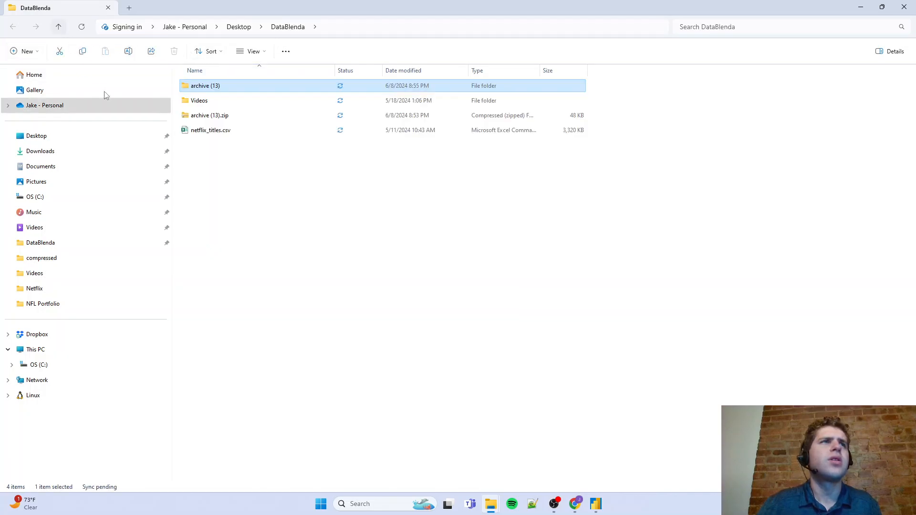
double_click(205, 88)
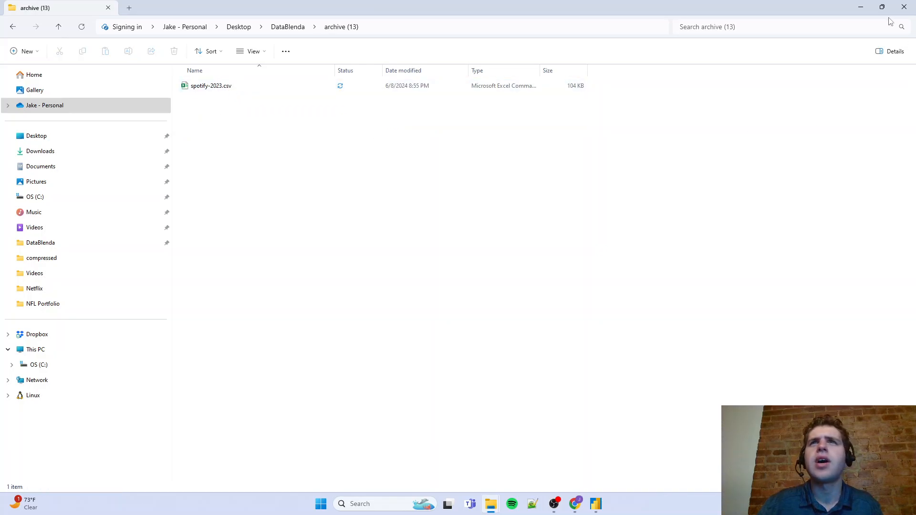
click(862, 8)
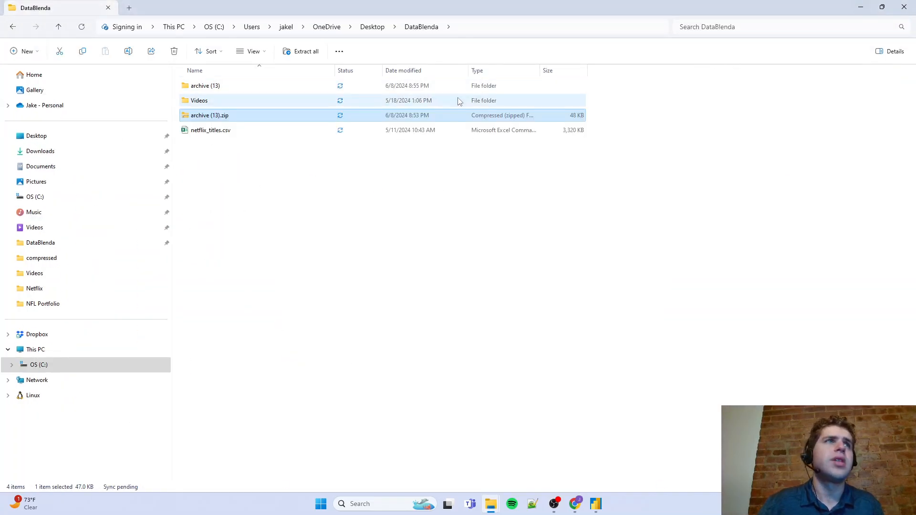
click(863, 9)
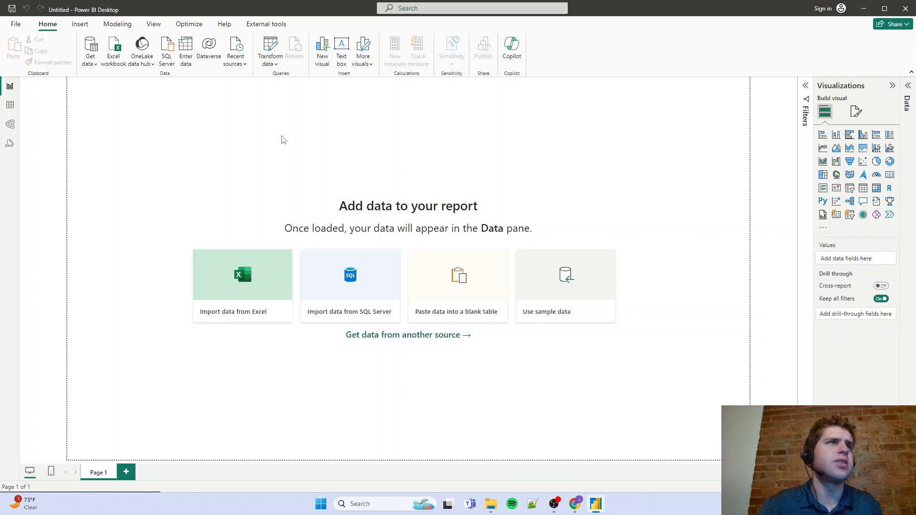
Get spotify-2023.csv from DataBlenda's archive (13) folder as a Text/CSV source and open it for transformation in a maximized Power Query Editor
click(90, 56)
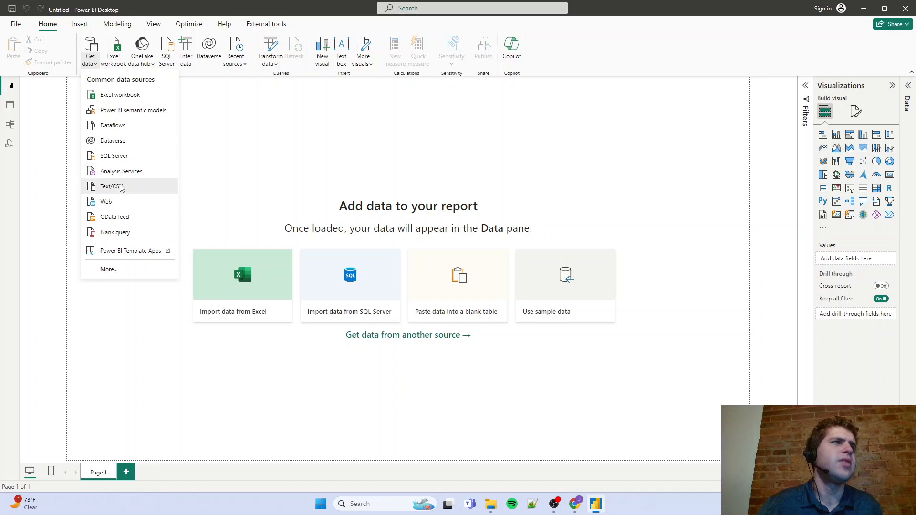
click(122, 187)
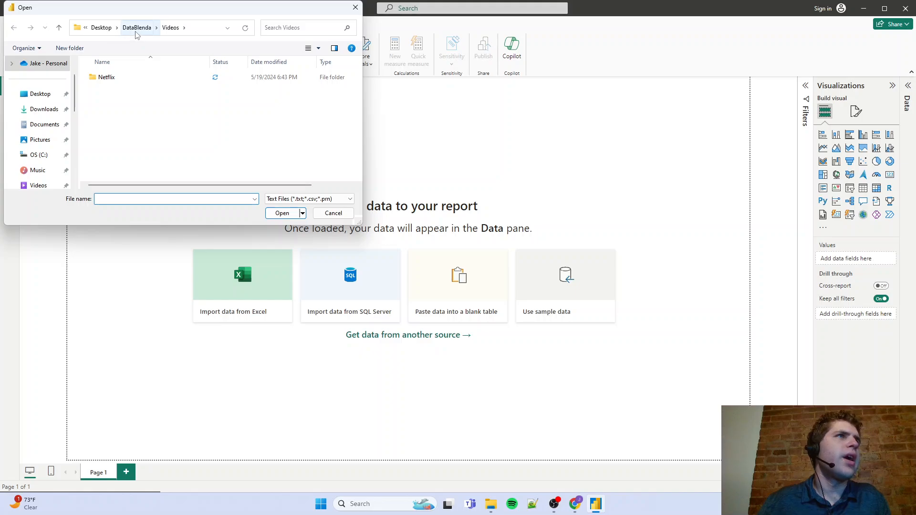
click(137, 28)
double_click(120, 79)
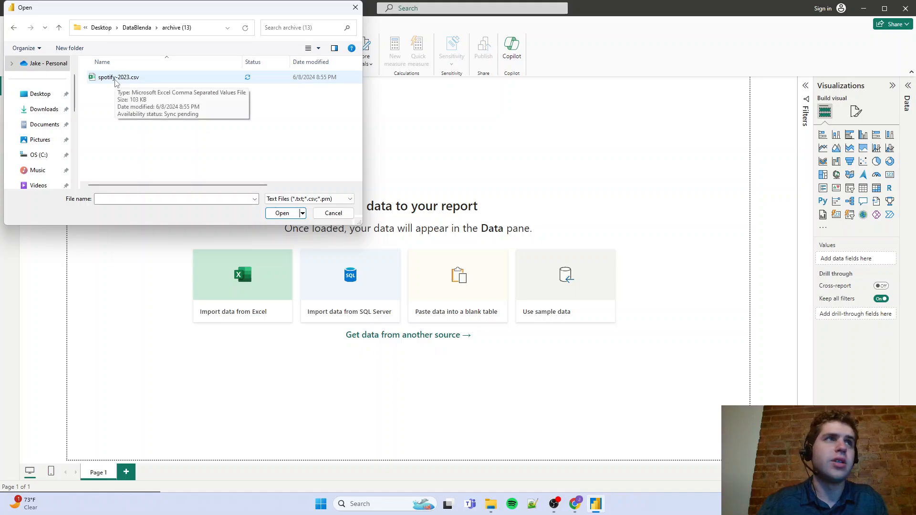
click(115, 80)
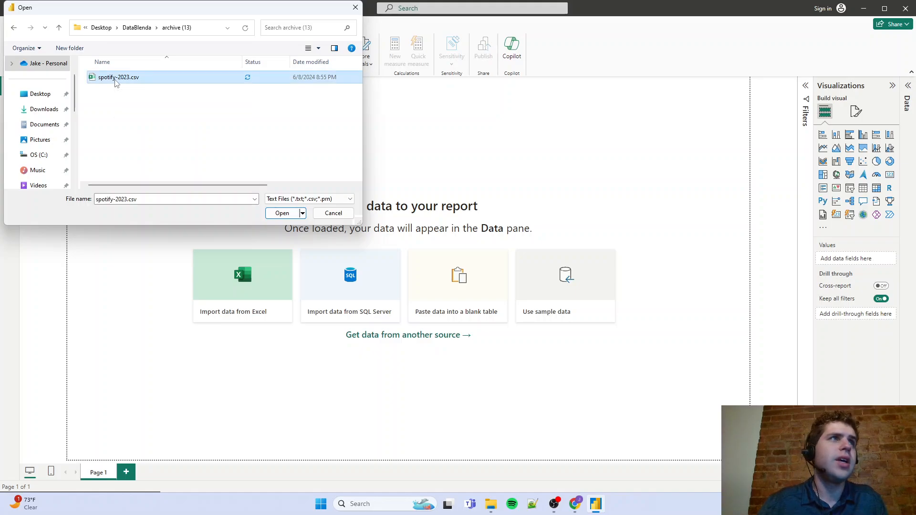
click(282, 214)
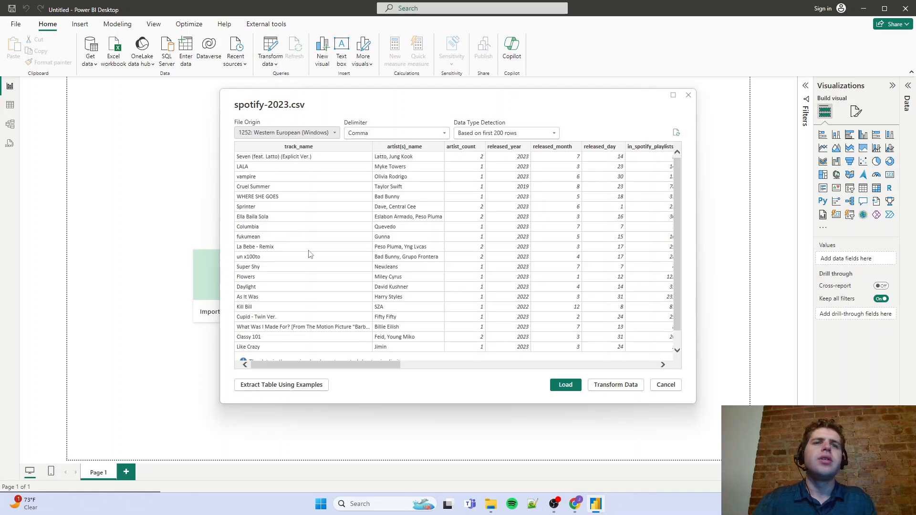
click(612, 386)
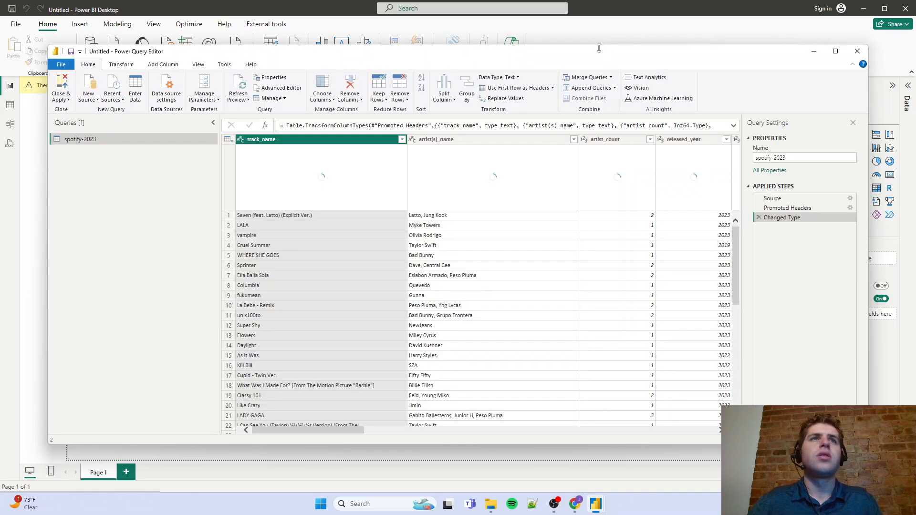
double_click(597, 53)
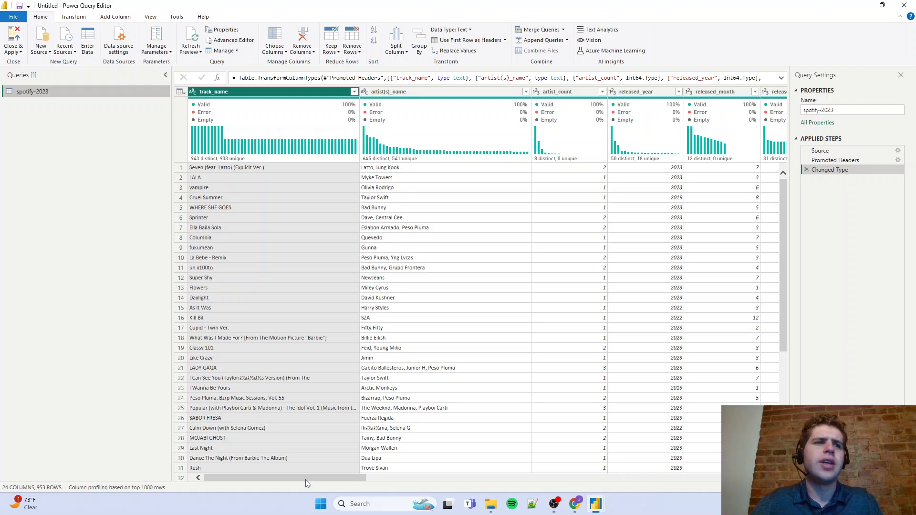
Examine the first columns of the spotify-2023 query, from track_name through in_spotify_charts, including their quality and distribution profiles
drag(306, 481, 227, 464)
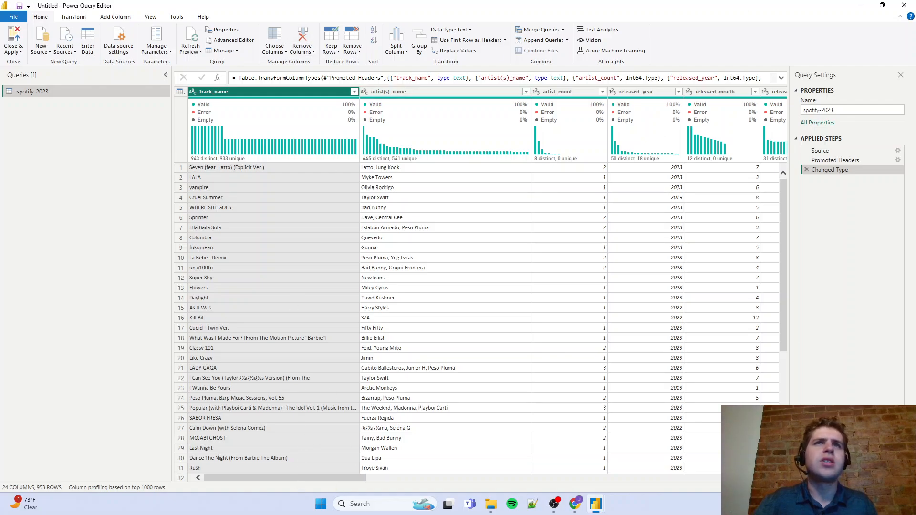
mouse_move(351, 479)
mouse_down()
mouse_move(747, 479)
mouse_move(351, 479)
mouse_up()
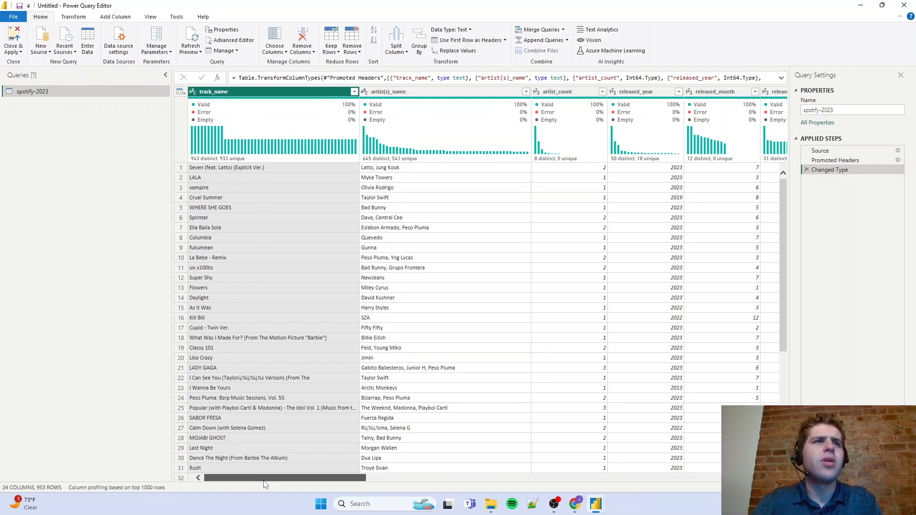
drag(265, 482, 299, 478)
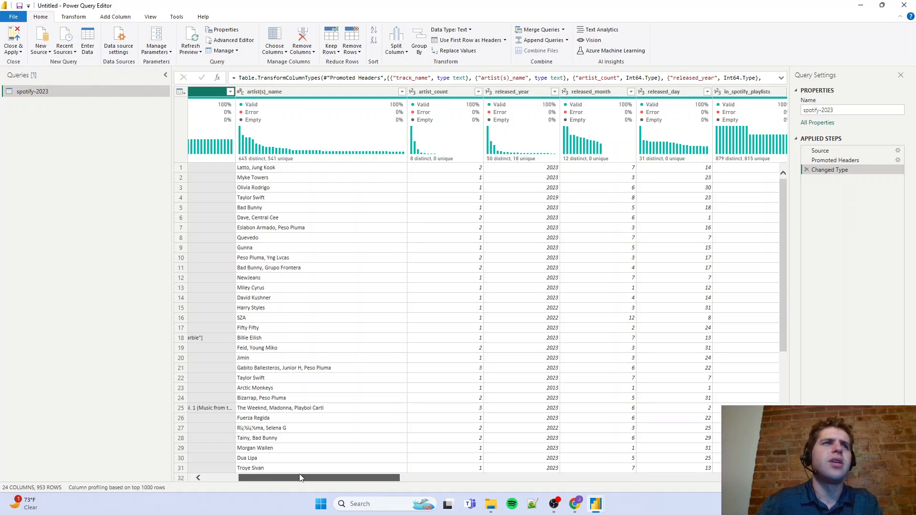
drag(300, 478, 325, 477)
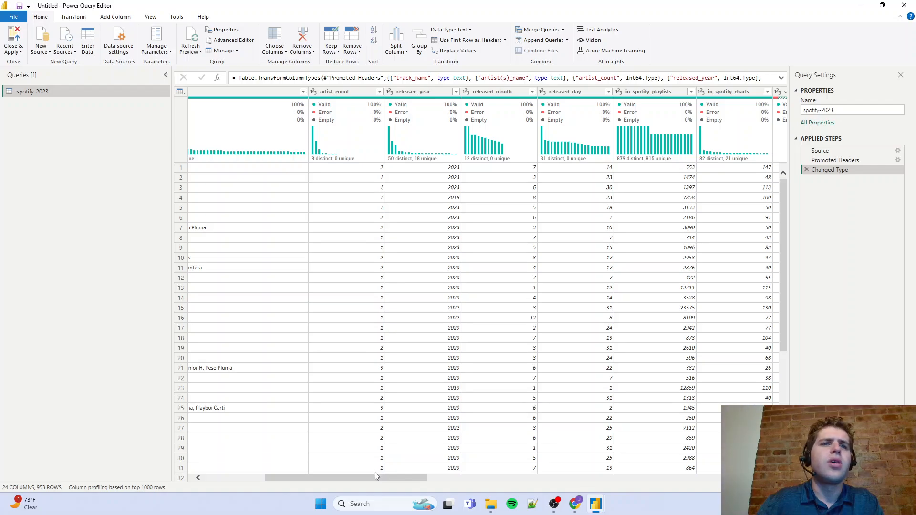
Switch to Chrome, read the full Key Features column descriptions on Kaggle's dataset page, particularly artist_count, and return to Power Query Editor
click(575, 504)
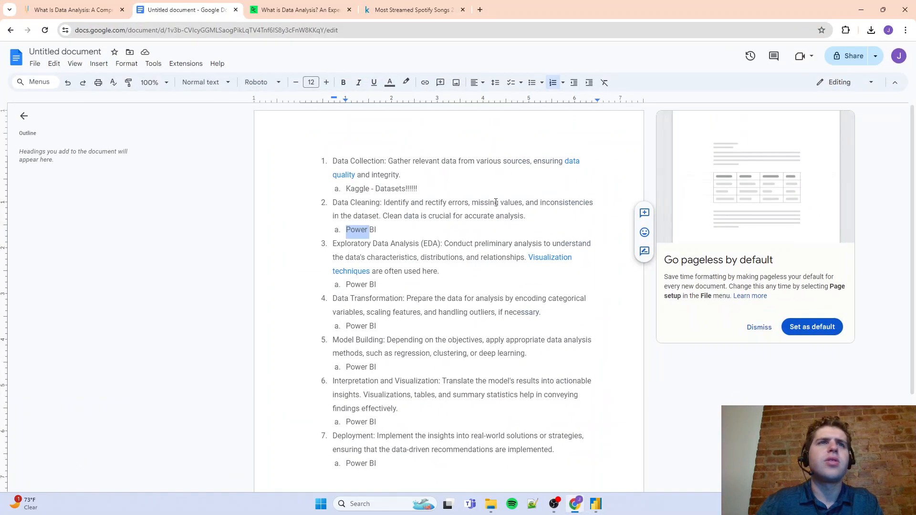
click(305, 9)
click(412, 10)
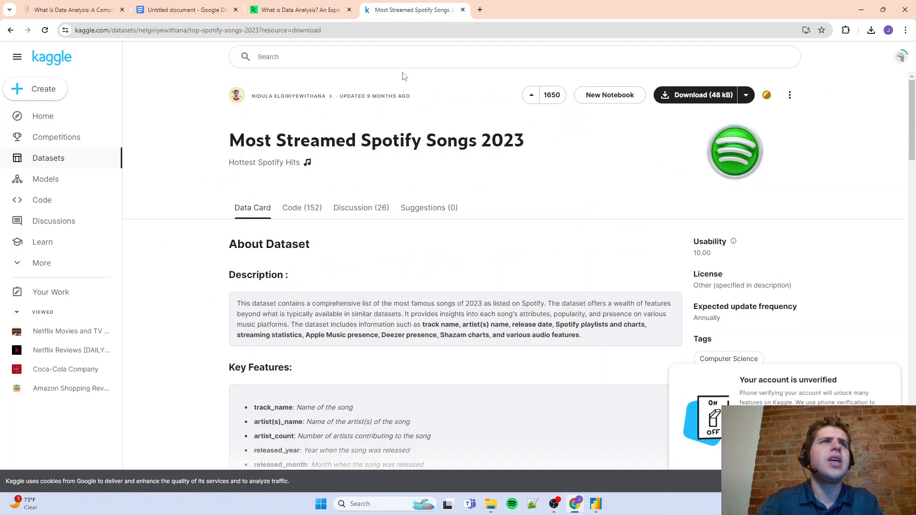
scroll(408, 352, down, 3)
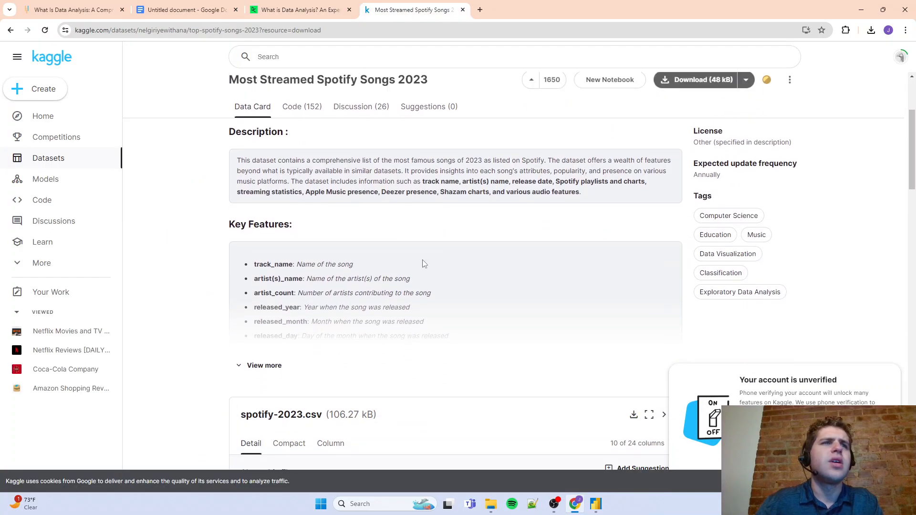
click(274, 367)
scroll(281, 284, down, 3)
scroll(296, 280, up, 3)
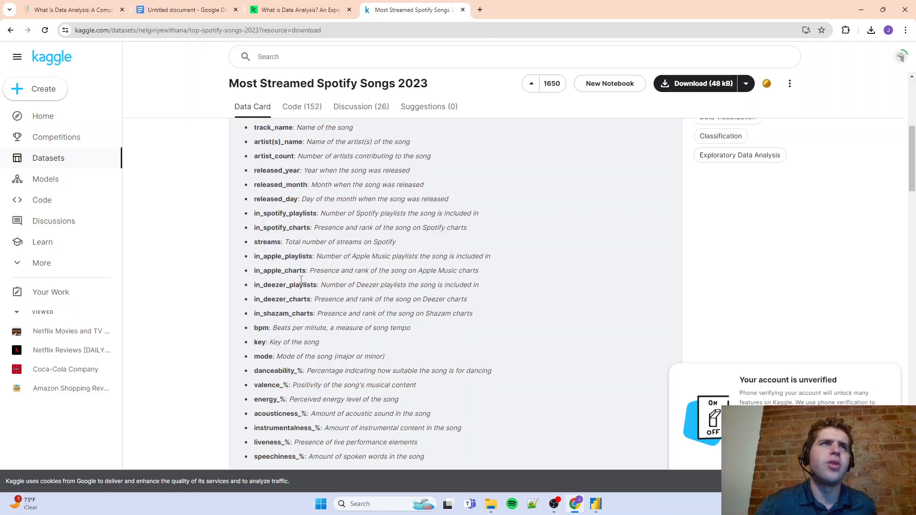
scroll(299, 279, down, 2)
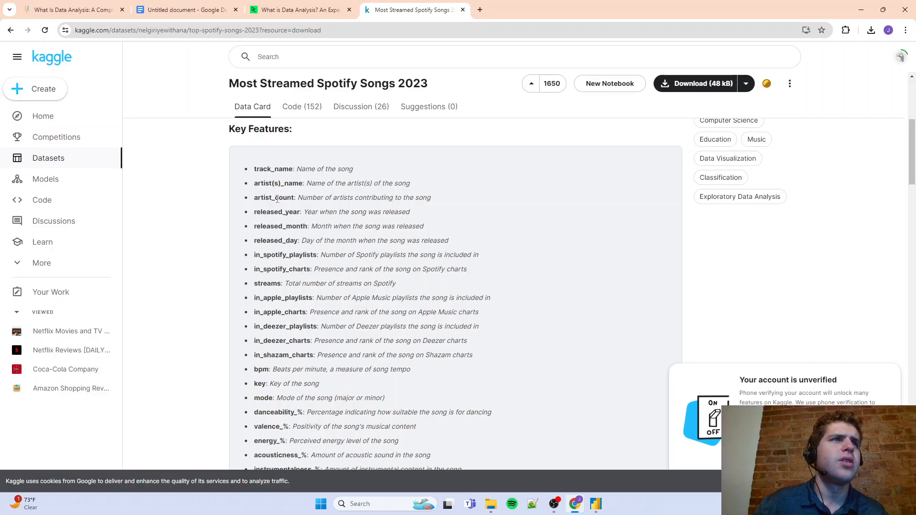
scroll(275, 248, down, 2)
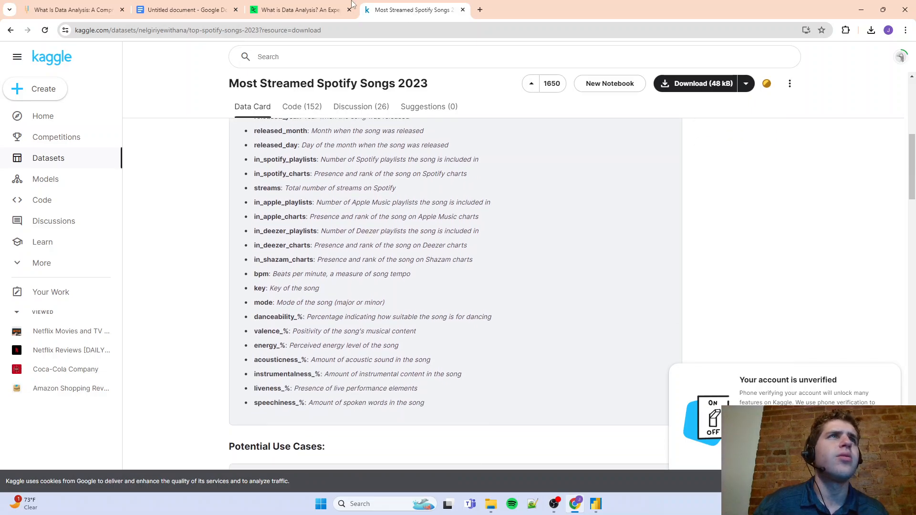
drag(518, 19, 589, 1)
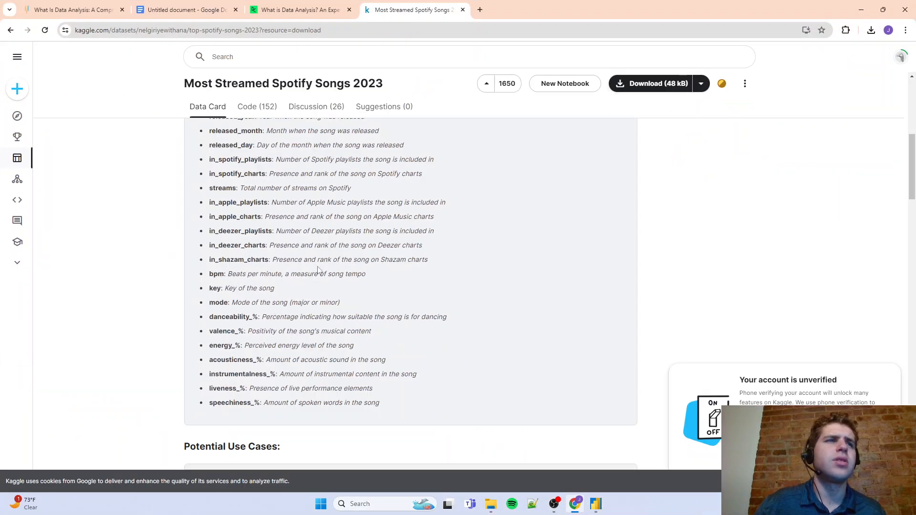
scroll(292, 378, up, 2)
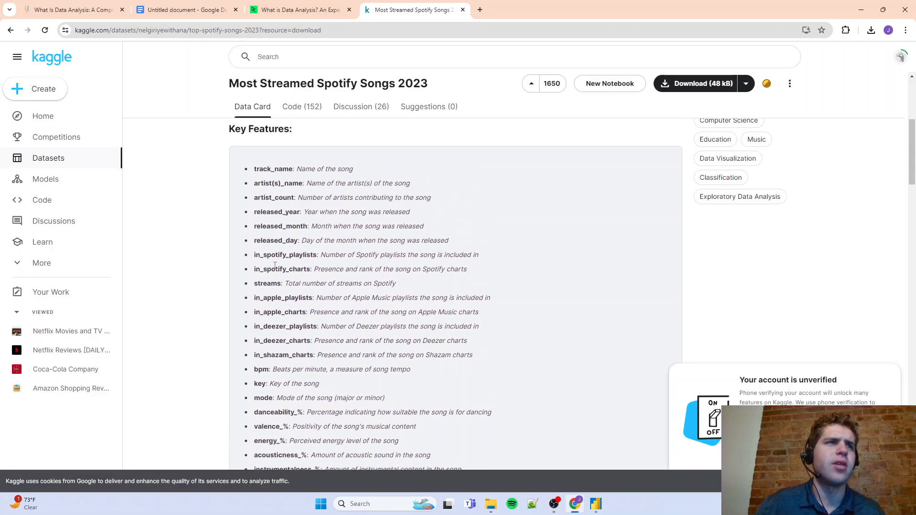
drag(301, 197, 423, 199)
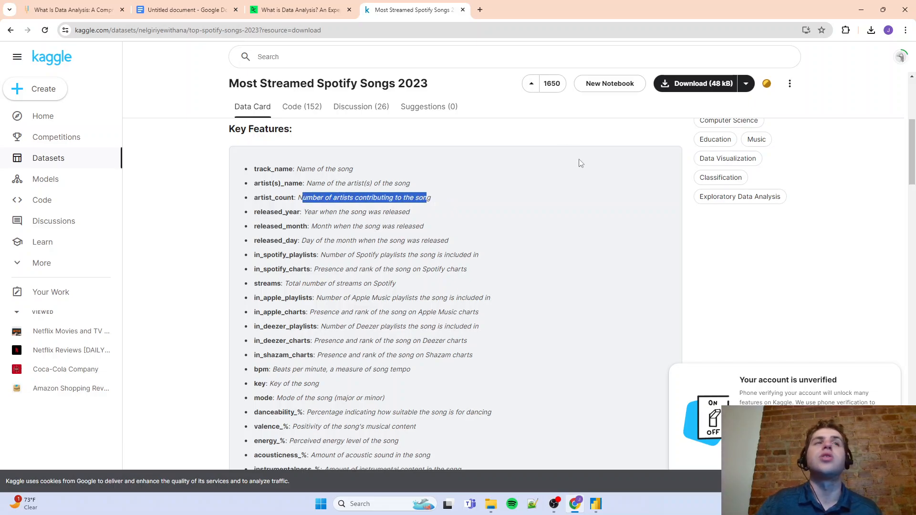
click(862, 10)
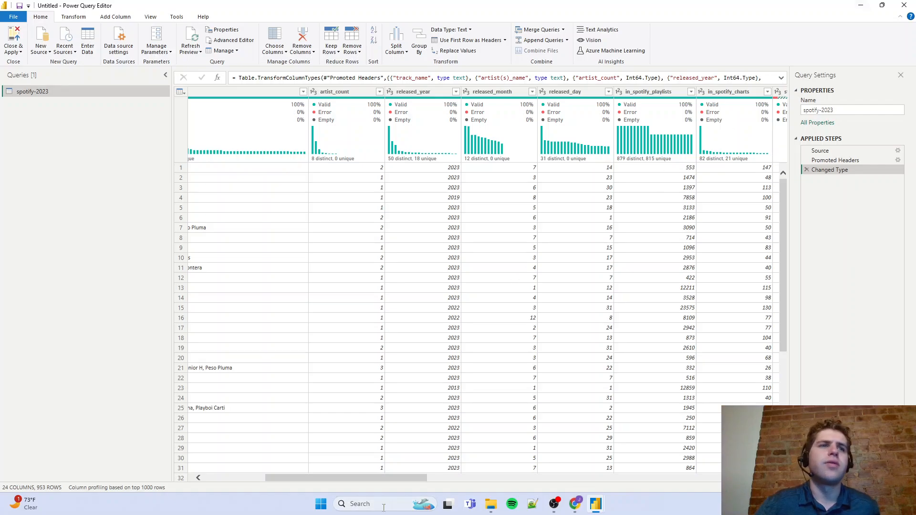
Examine the spotify-2023 columns from track_name through acousticness_%, including their data quality and distribution summaries, and return to the first column
drag(371, 479, 310, 479)
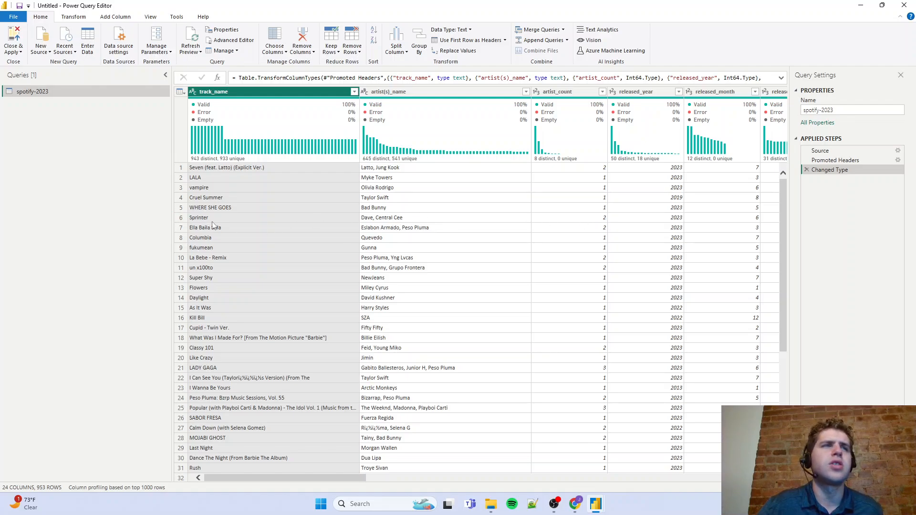
click(374, 479)
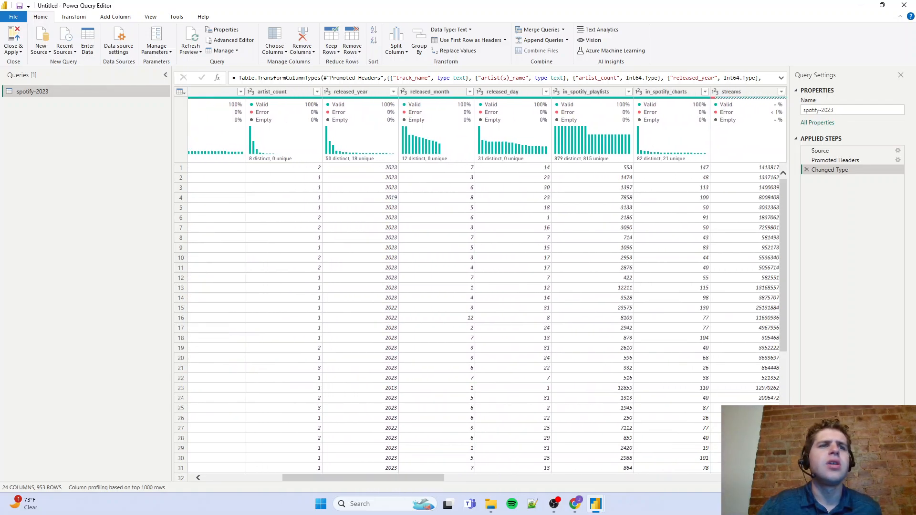
drag(376, 479, 266, 478)
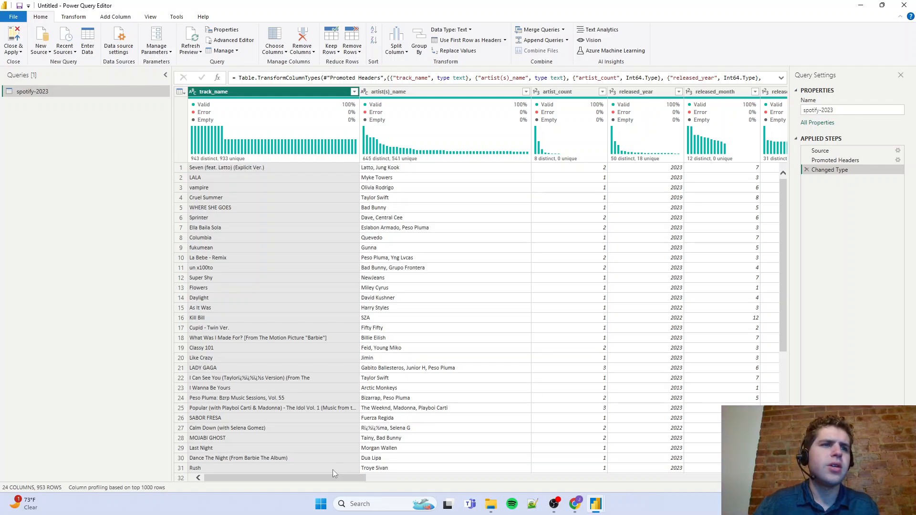
drag(322, 480, 497, 482)
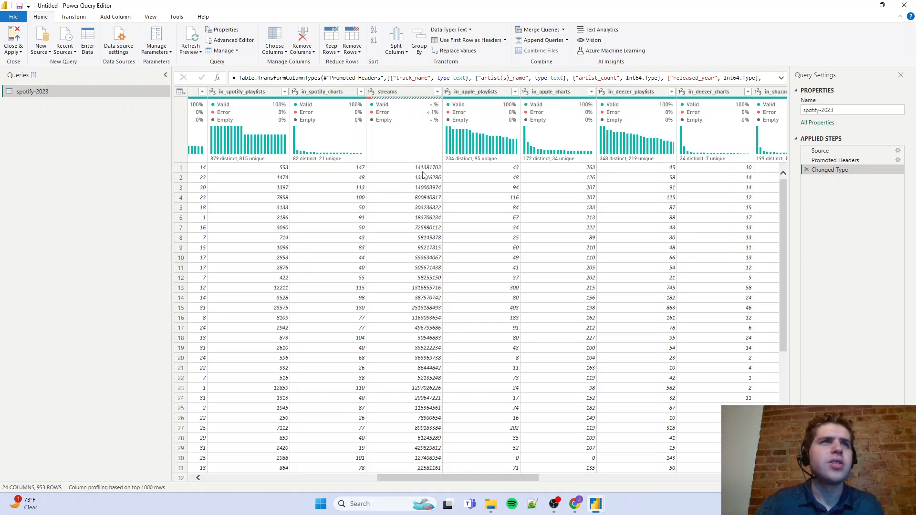
drag(416, 485, 395, 466)
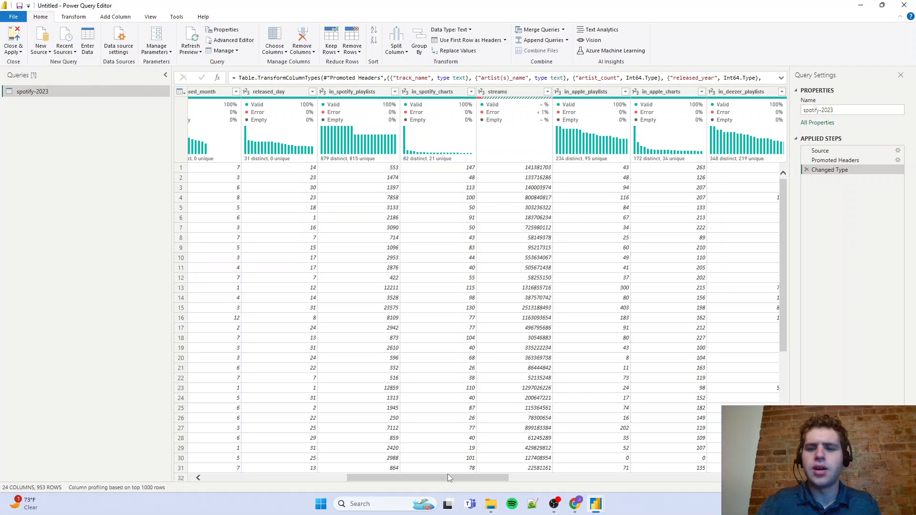
drag(451, 479, 459, 483)
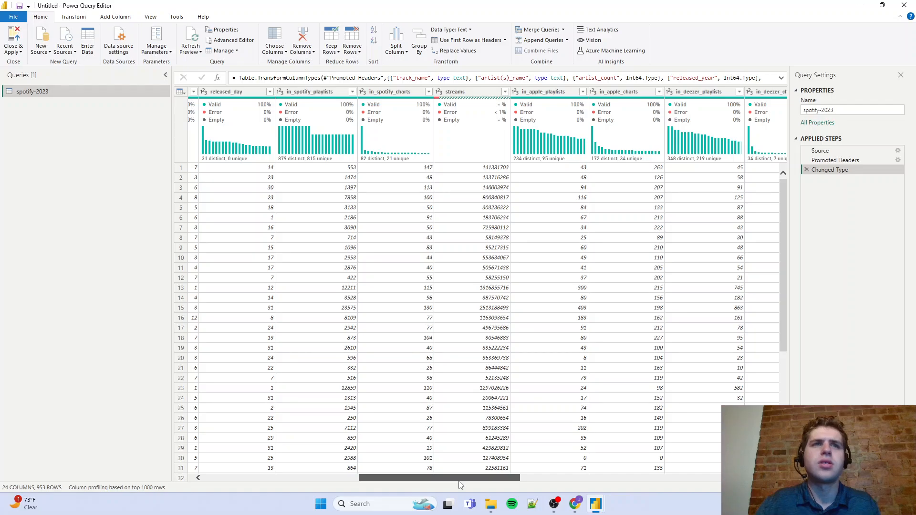
mouse_move(460, 485)
mouse_down()
mouse_move(306, 487)
mouse_move(384, 500)
mouse_move(471, 497)
mouse_up()
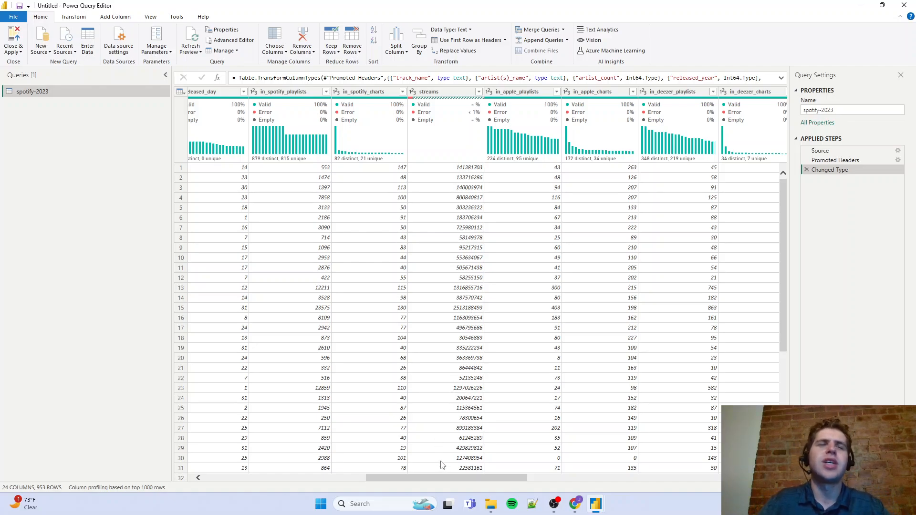
drag(434, 477, 475, 478)
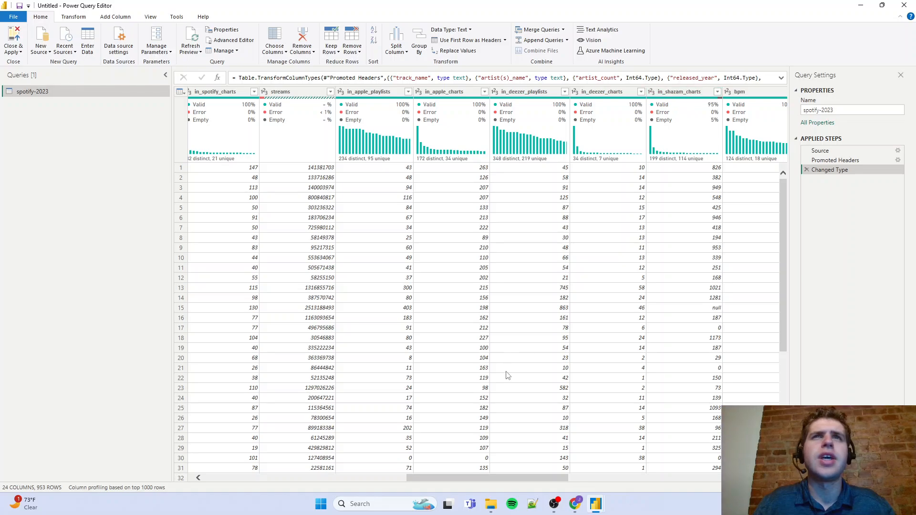
drag(491, 478, 582, 479)
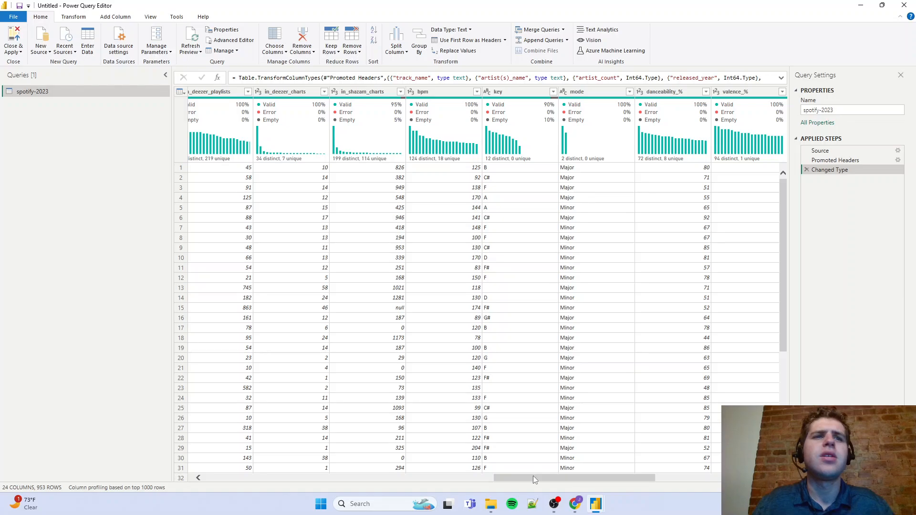
drag(533, 477, 571, 481)
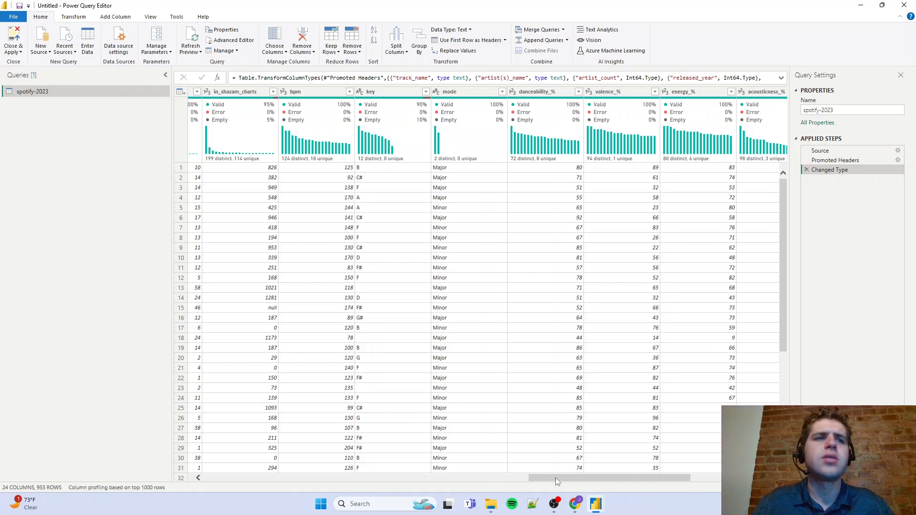
drag(559, 481, 82, 431)
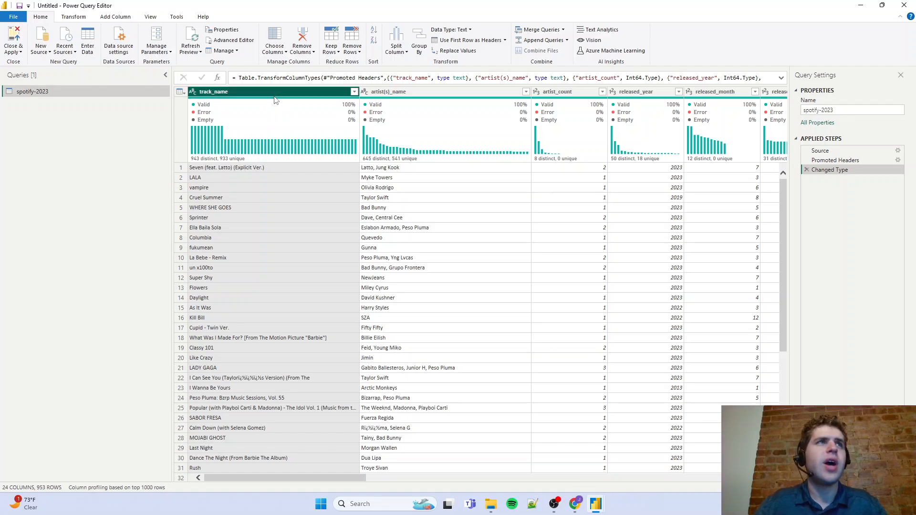
Enable Column profile and examine track_name's column statistics and value distribution, including the repeated titles
click(76, 18)
click(150, 17)
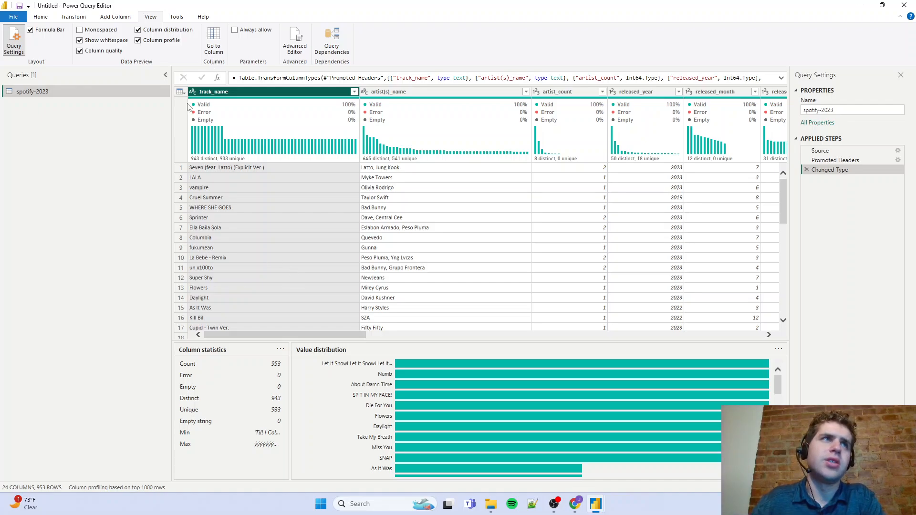
mouse_move(449, 365)
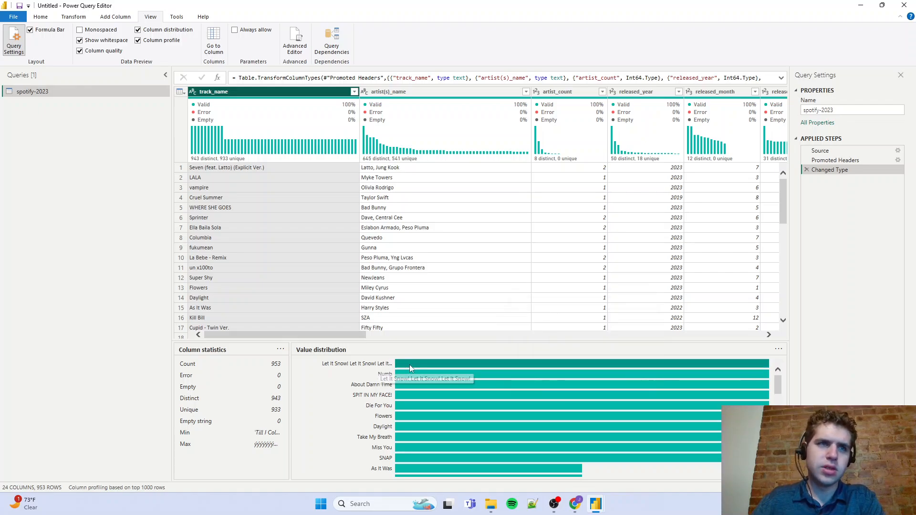
mouse_move(410, 365)
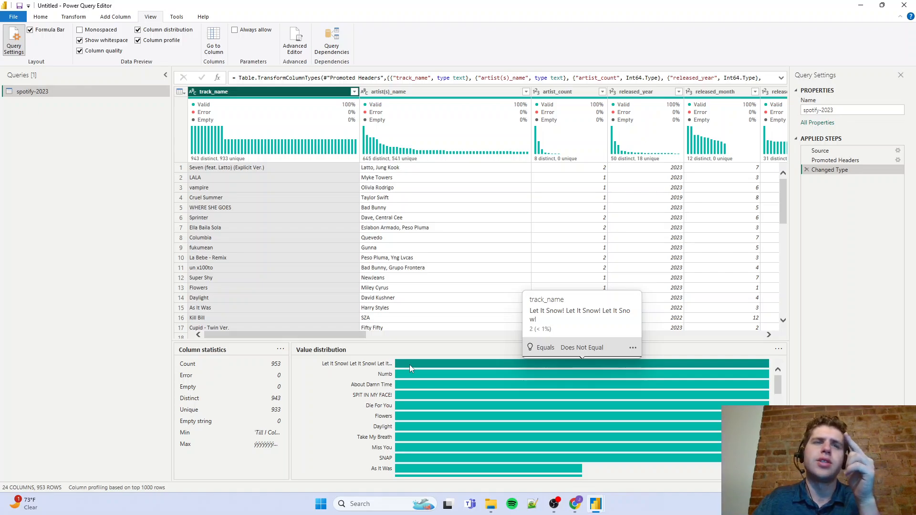
scroll(410, 365, down, 1)
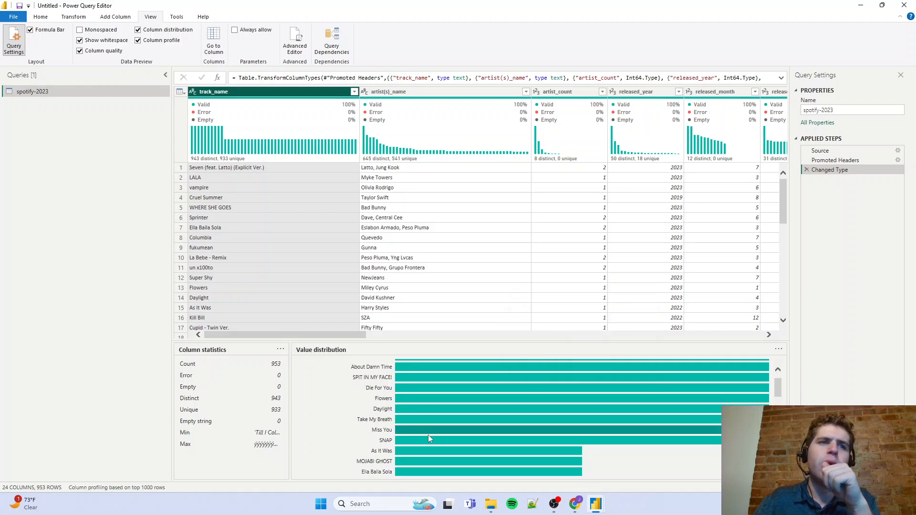
mouse_move(428, 451)
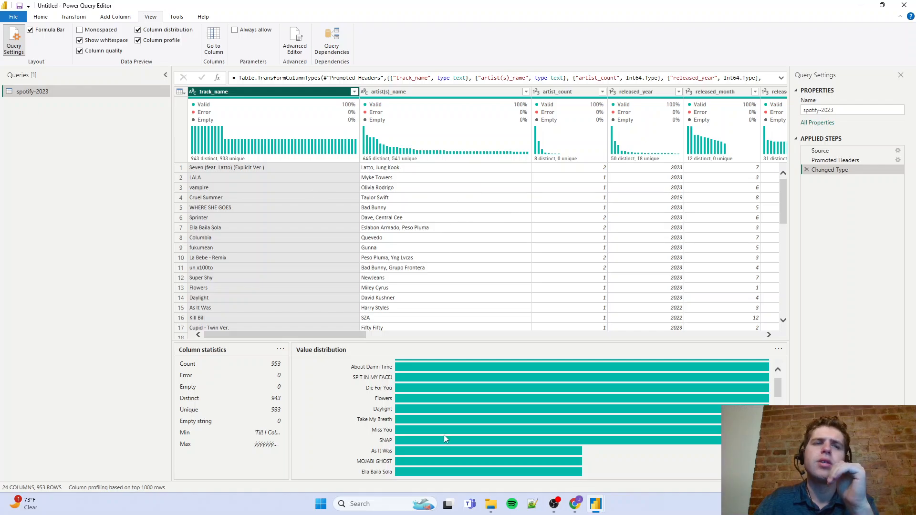
scroll(429, 444, up, 1)
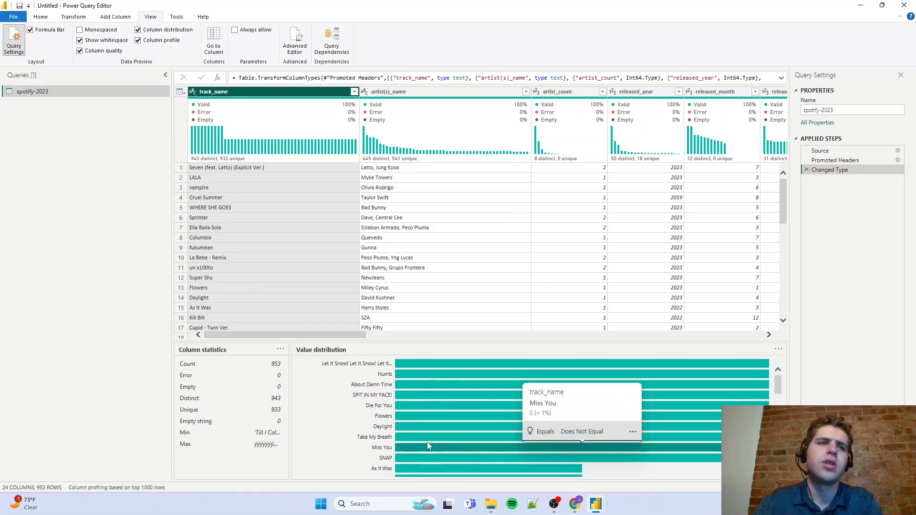
mouse_move(403, 419)
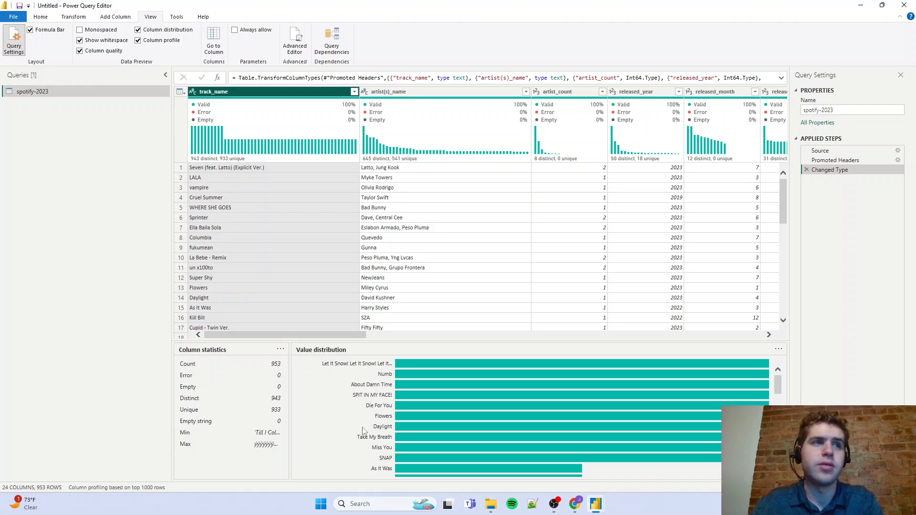
Base column profiling on the entire data set and review the profiles of track_name, artist(s)_name and artist_count
click(155, 487)
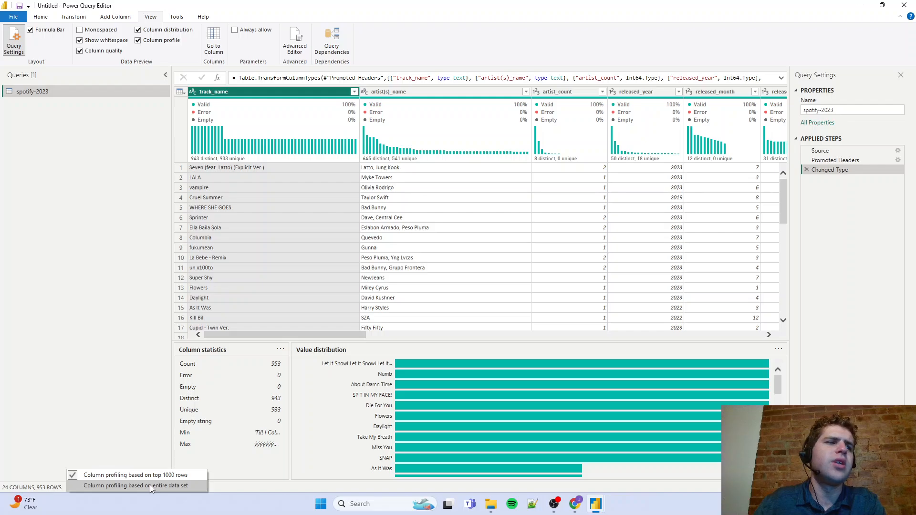
click(149, 485)
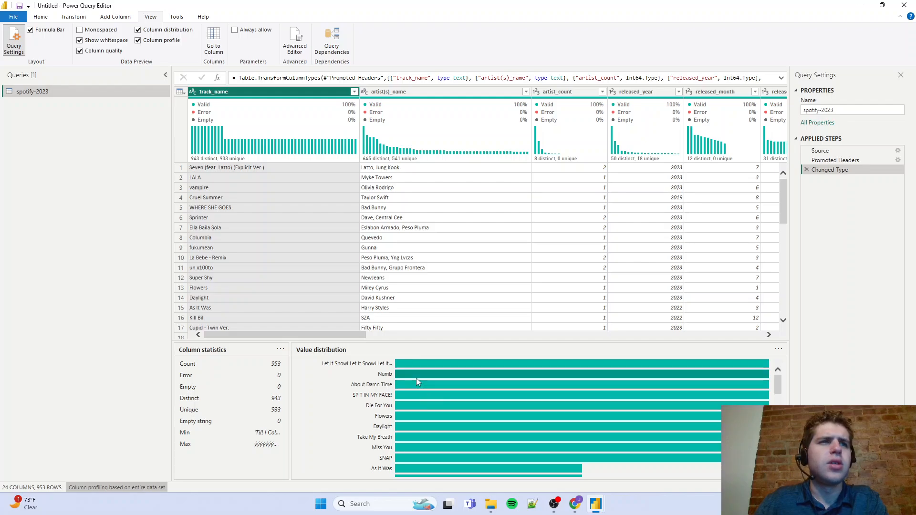
scroll(436, 420, down, 3)
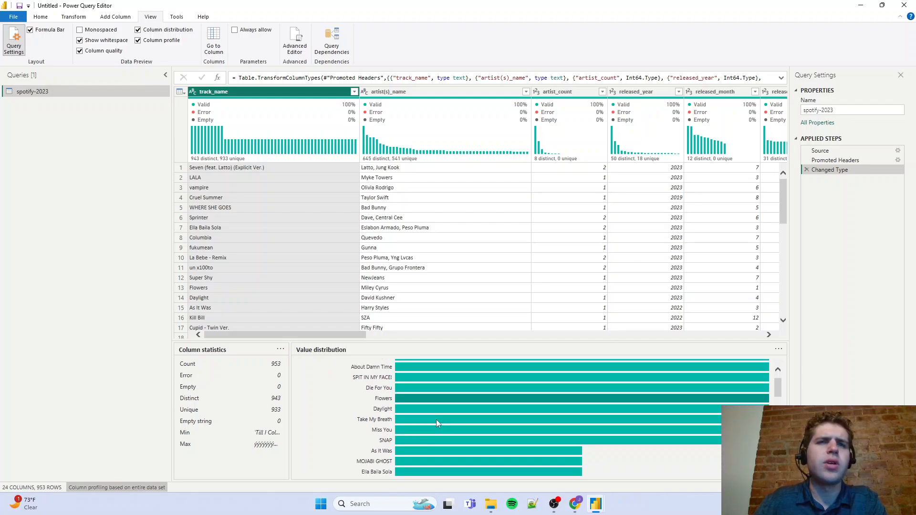
scroll(437, 419, up, 3)
click(432, 128)
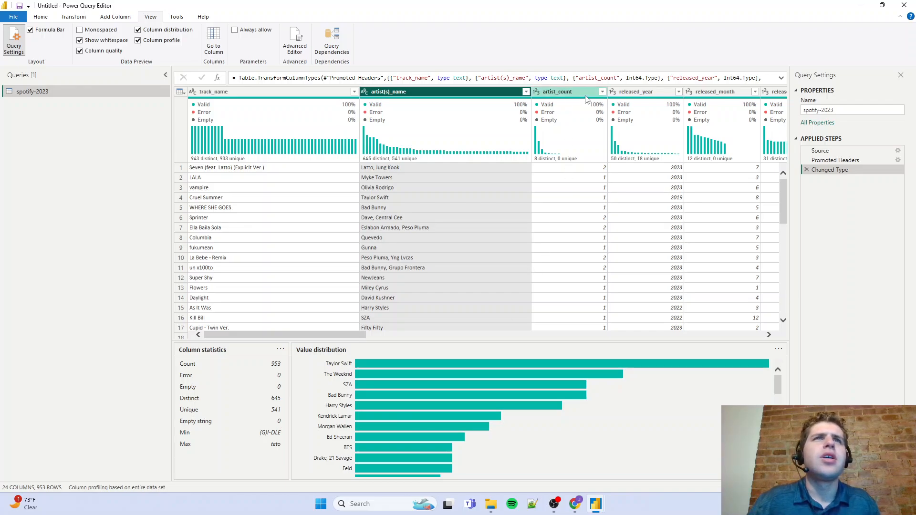
click(569, 102)
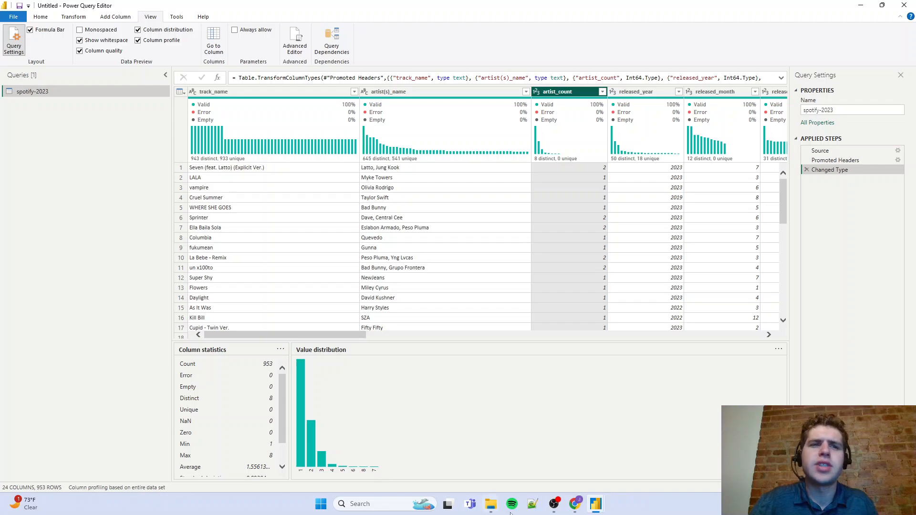
Switch to Chrome, review the Data Cleaning stage in the Google Docs project plan, and return to Power Query Editor
click(575, 504)
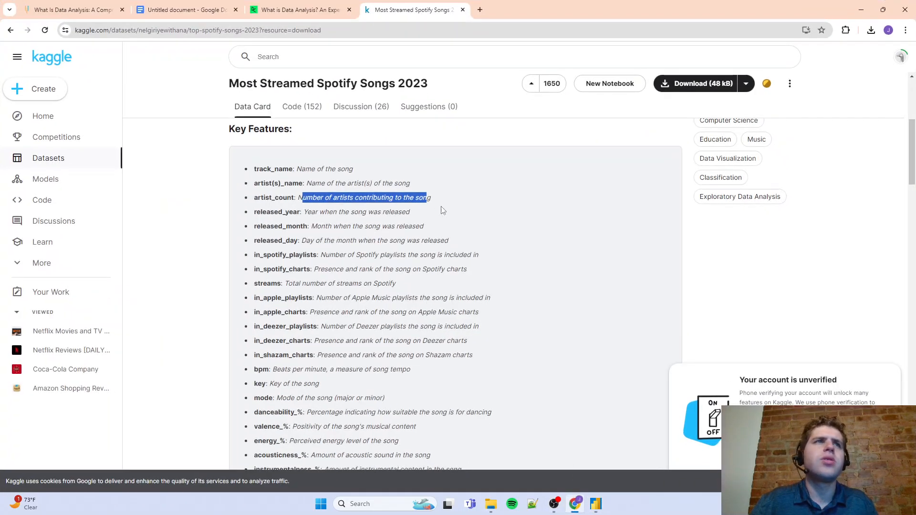
click(186, 10)
click(380, 203)
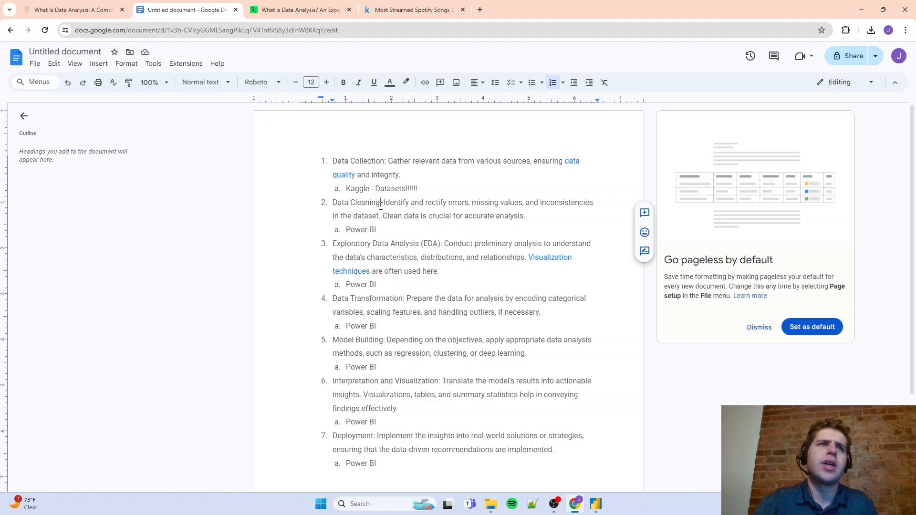
click(862, 10)
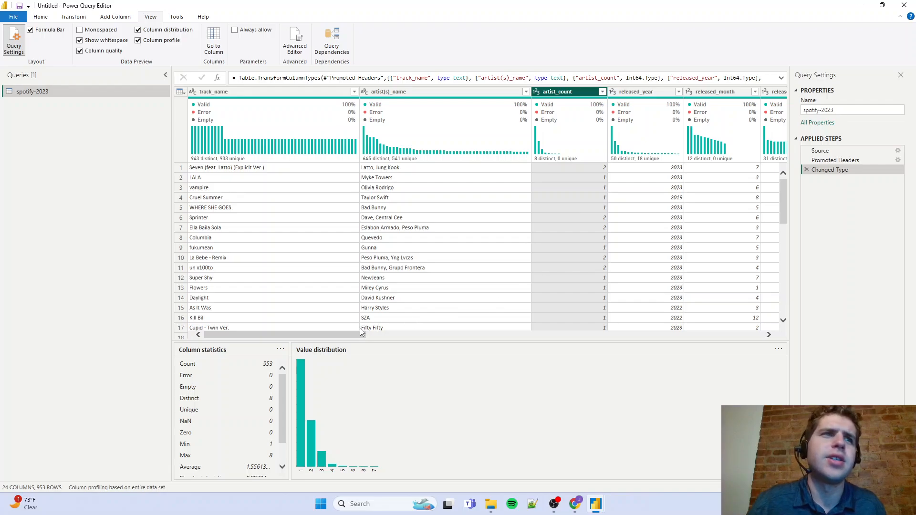
Examine released_year's column statistics and value distribution across all years, and check the chart's grouping options
drag(348, 331, 401, 334)
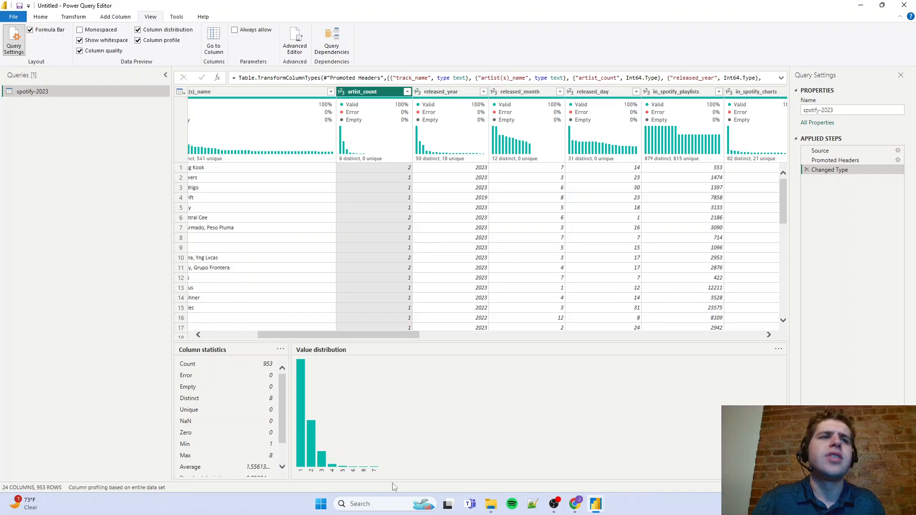
click(457, 91)
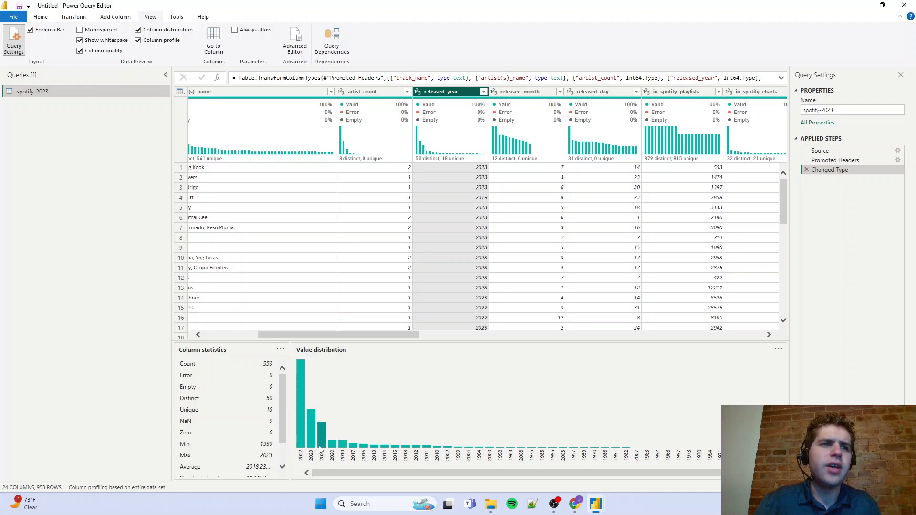
drag(323, 471, 356, 471)
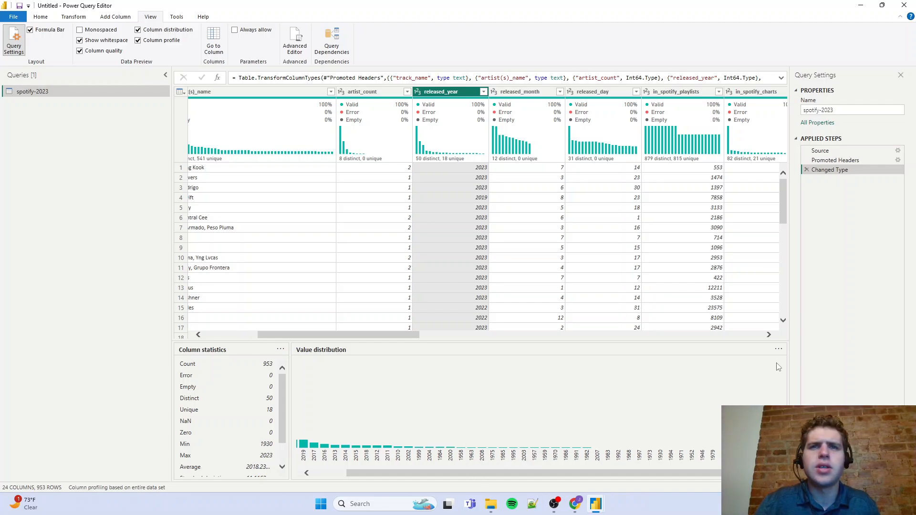
click(778, 349)
mouse_move(805, 369)
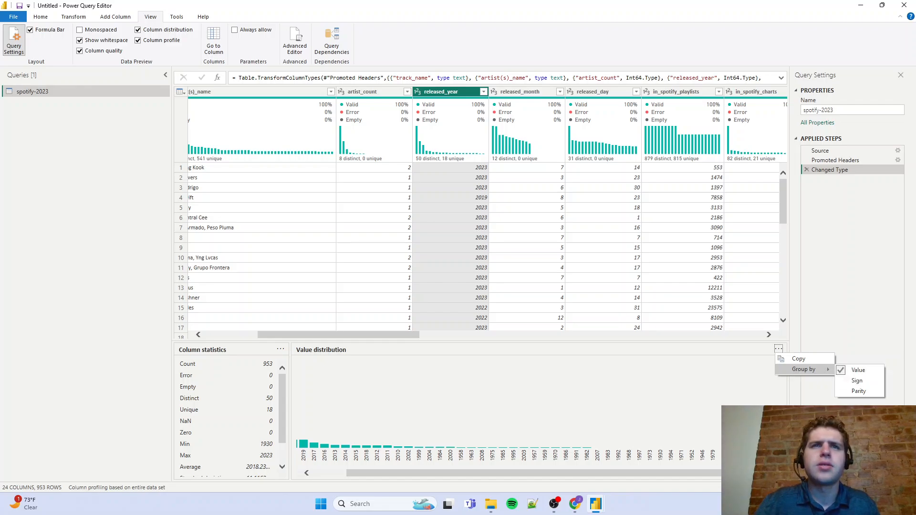
click(744, 372)
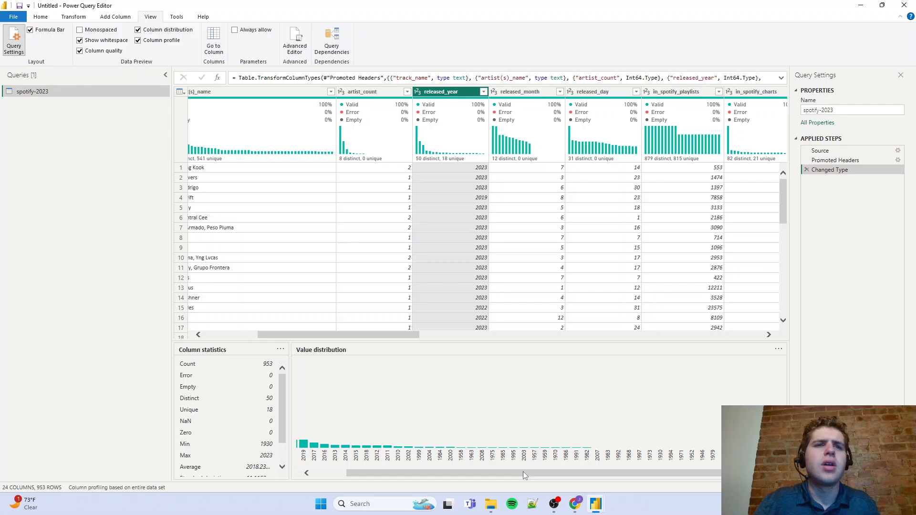
drag(523, 472, 452, 474)
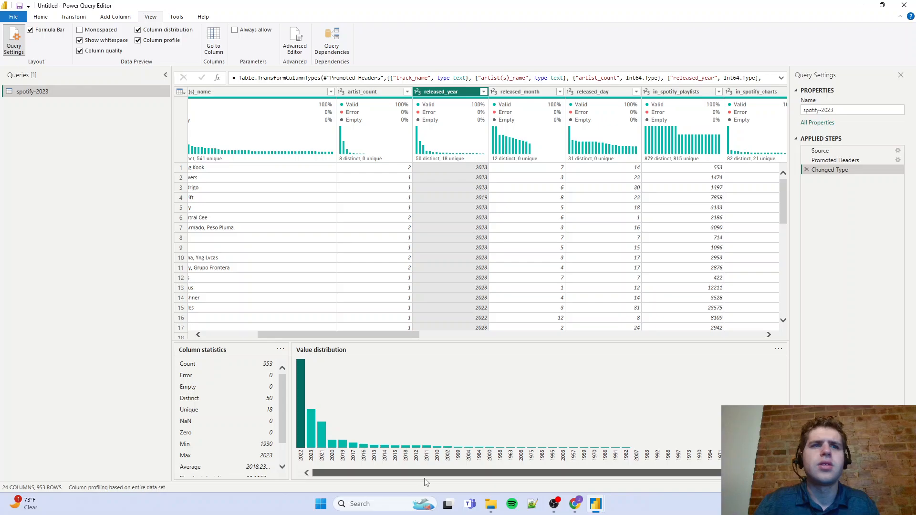
scroll(448, 479, down, 3)
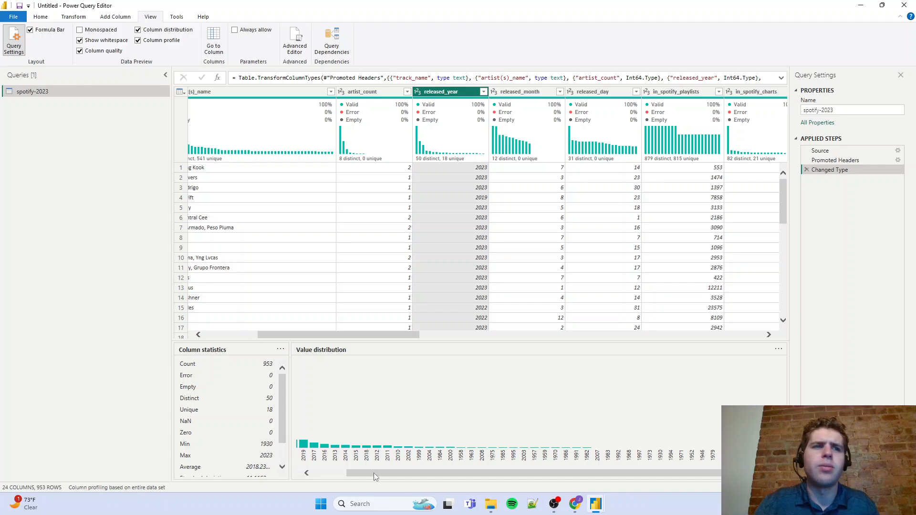
drag(377, 477, 342, 478)
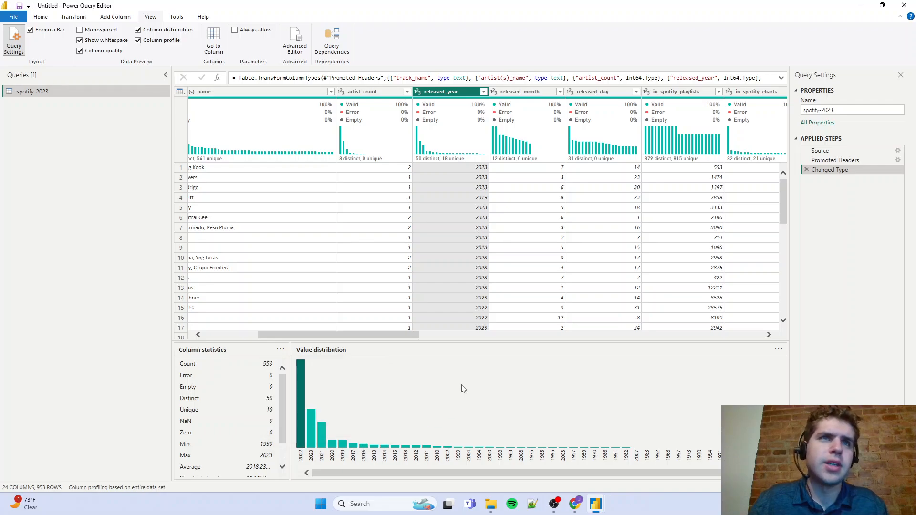
drag(411, 335, 483, 333)
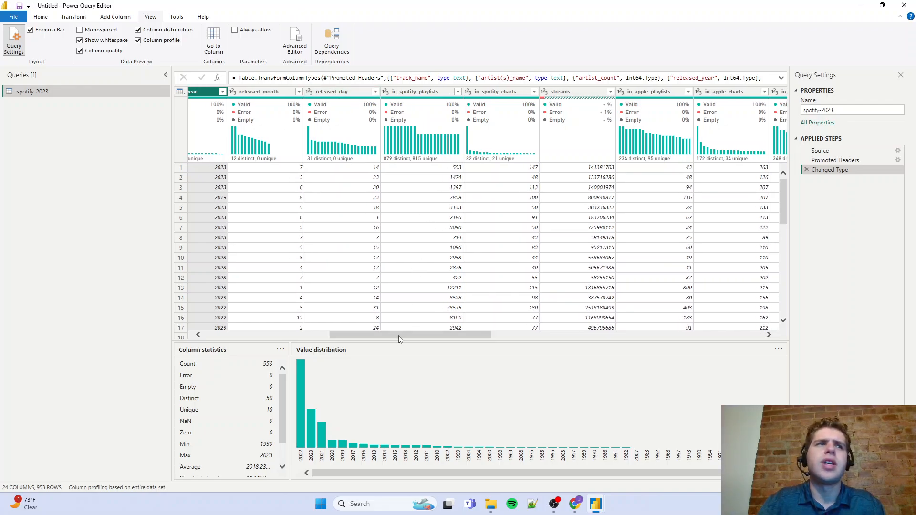
Review the column profiles of in_spotify_playlists, in_spotify_charts and streams, including the error summary for streams
drag(399, 336, 434, 338)
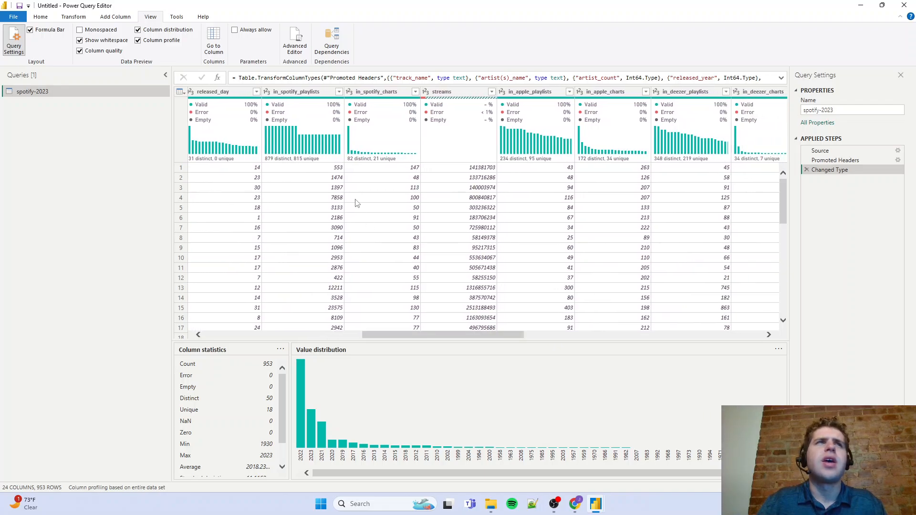
click(324, 94)
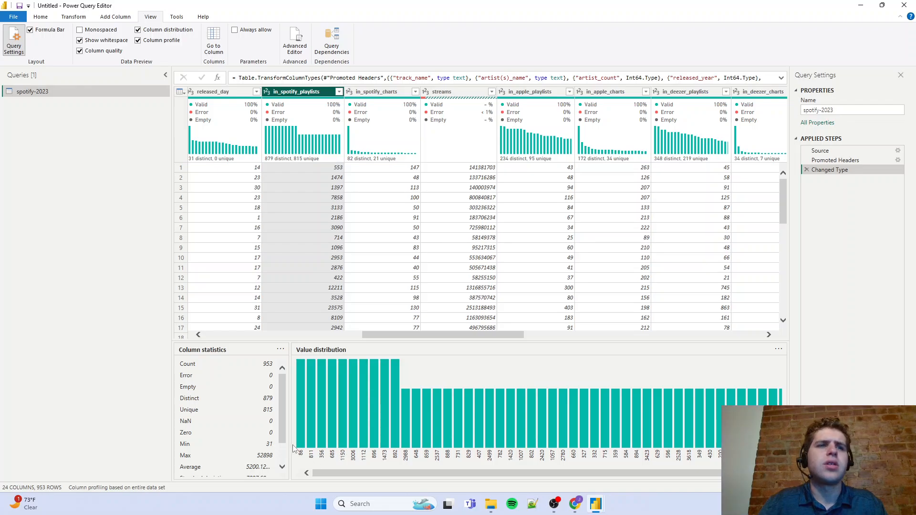
click(390, 93)
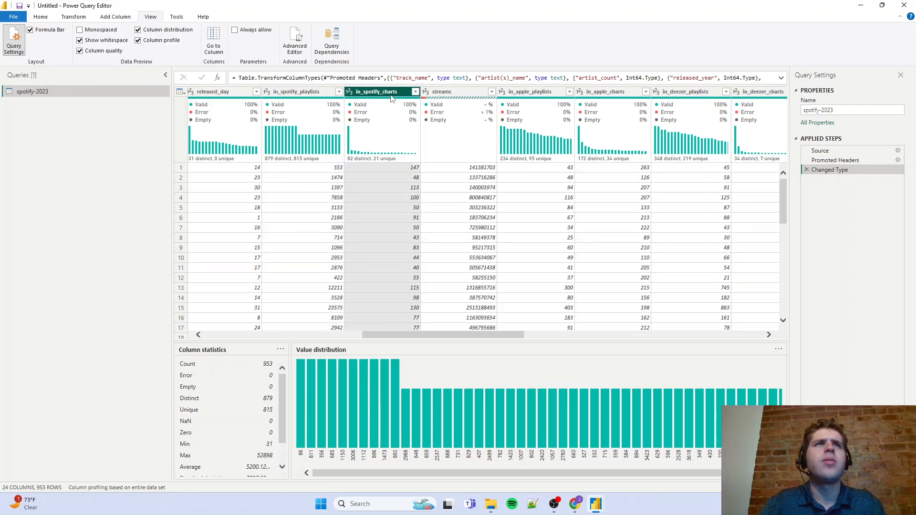
click(472, 94)
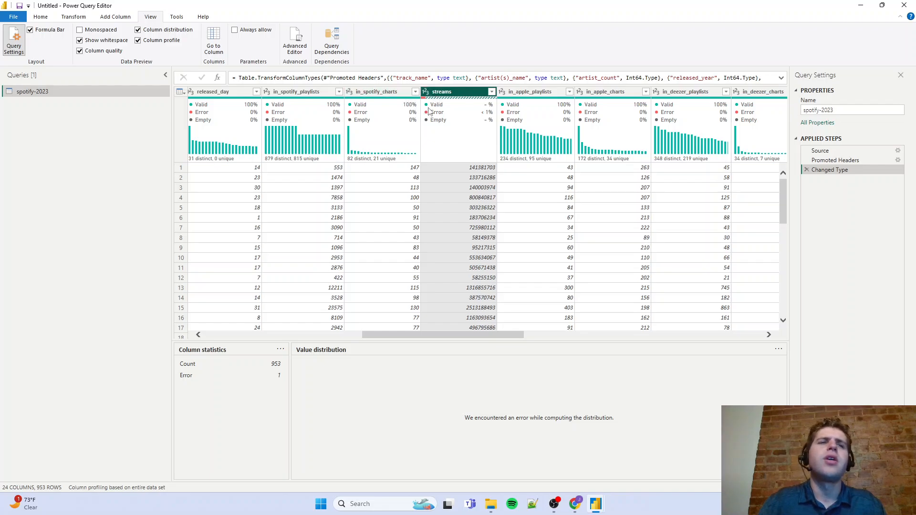
mouse_move(427, 114)
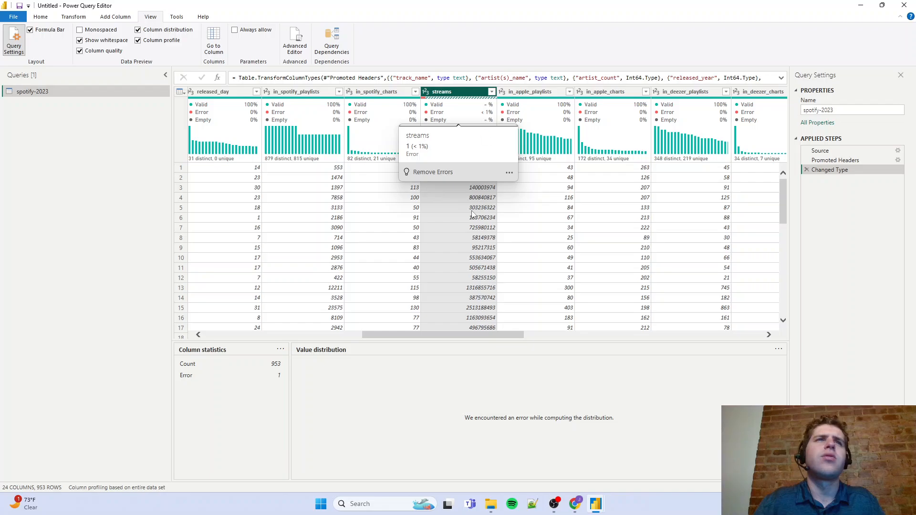
Scan the streams values in the rows and in the column's filter list for the entry causing the error
scroll(472, 239, down, 18)
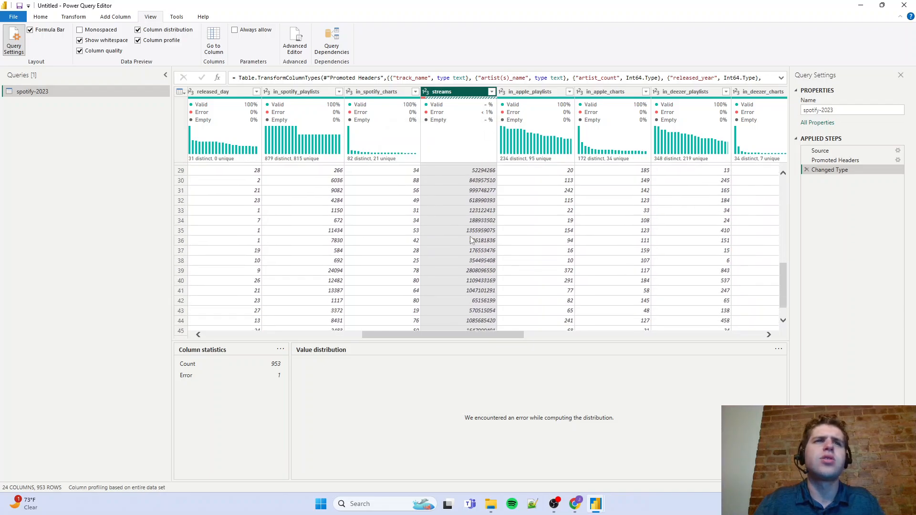
scroll(472, 240, down, 20)
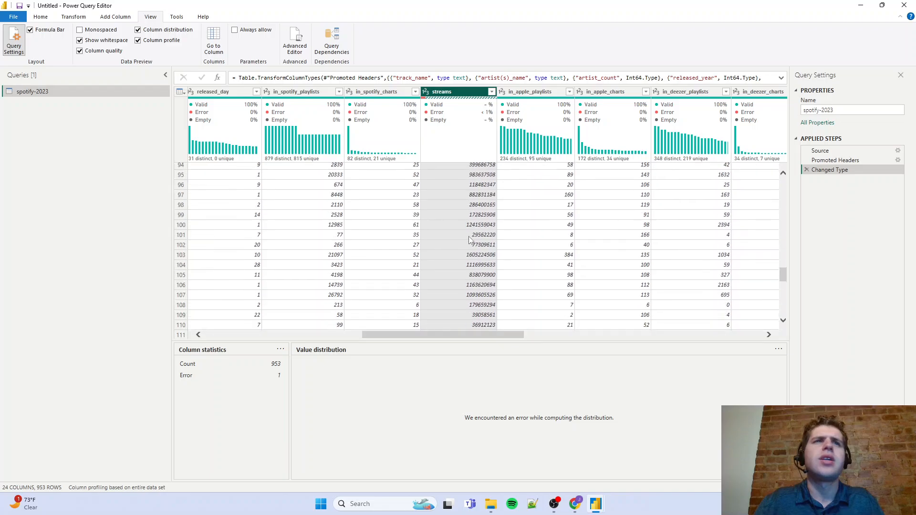
scroll(471, 240, down, 20)
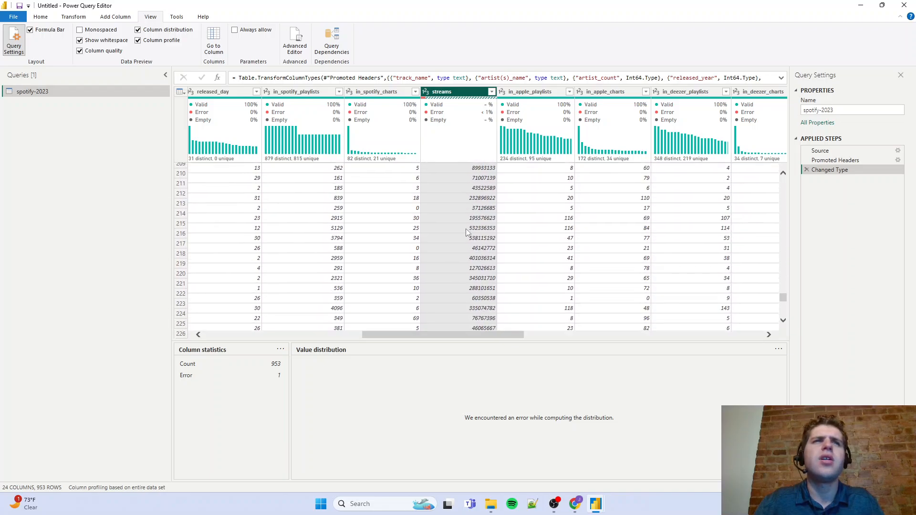
click(492, 92)
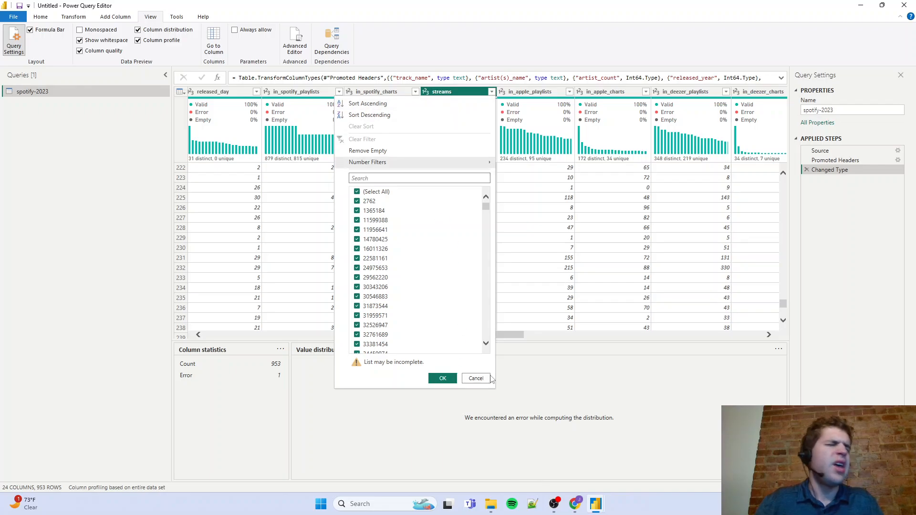
scroll(423, 301, down, 15)
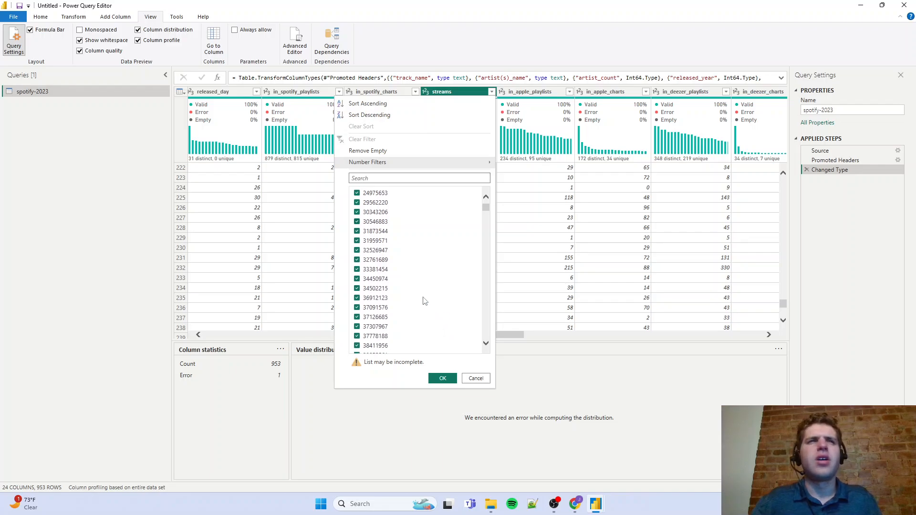
drag(487, 229, 433, 189)
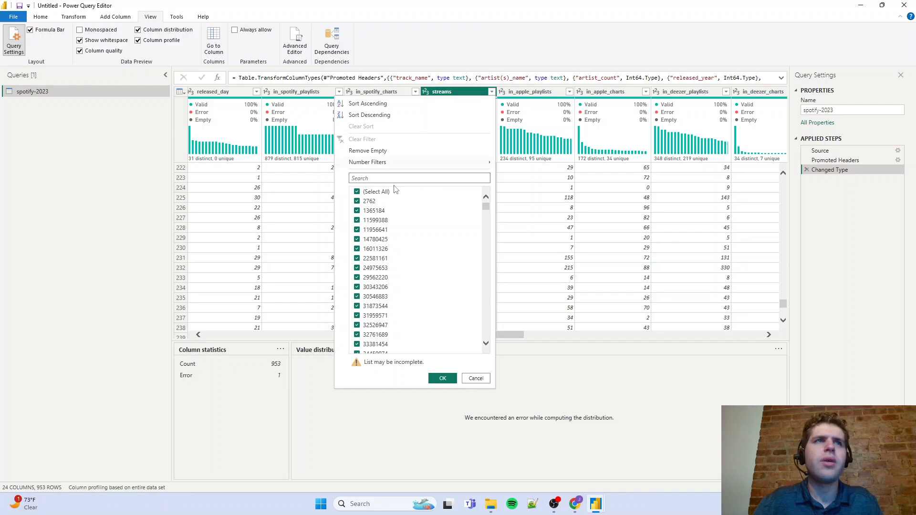
click(475, 378)
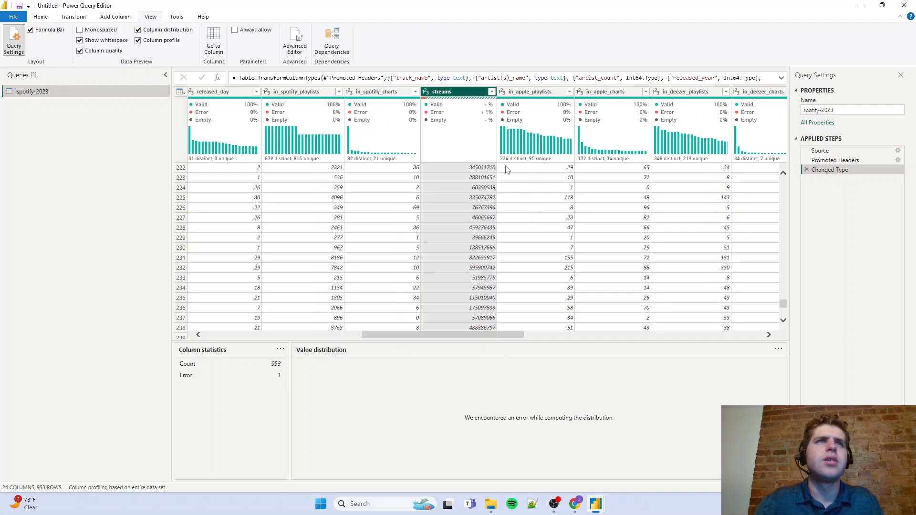
Search further down the streams column for the Error cell and examine its conversion error details
scroll(584, 274, down, 3)
scroll(584, 274, down, 18)
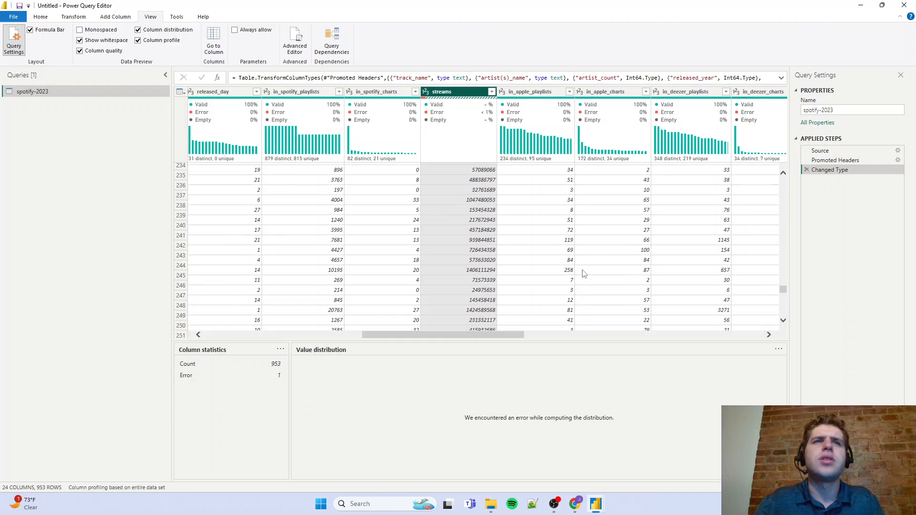
scroll(574, 277, down, 20)
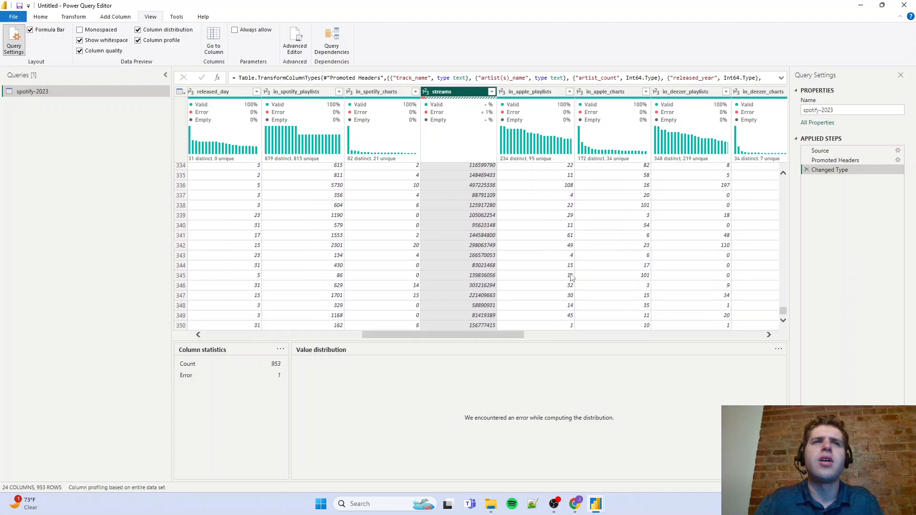
scroll(569, 278, down, 20)
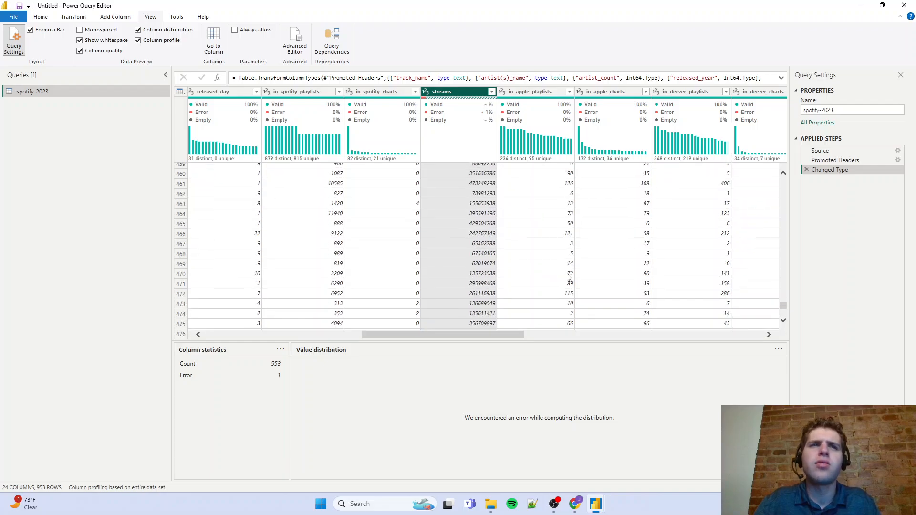
scroll(569, 277, down, 11)
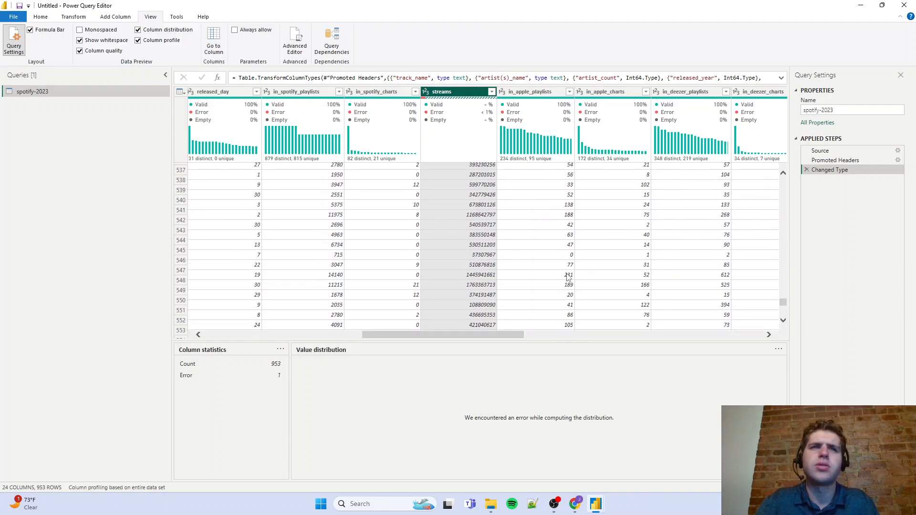
scroll(564, 278, up, 2)
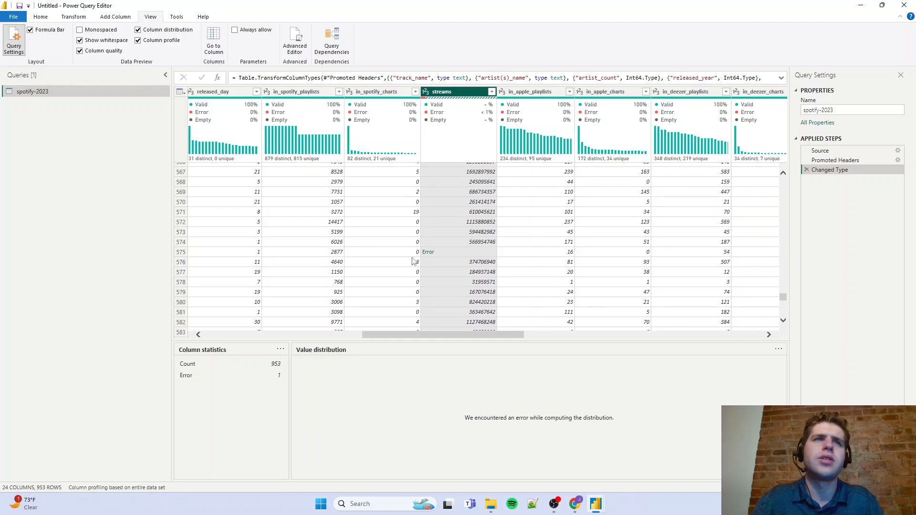
click(454, 251)
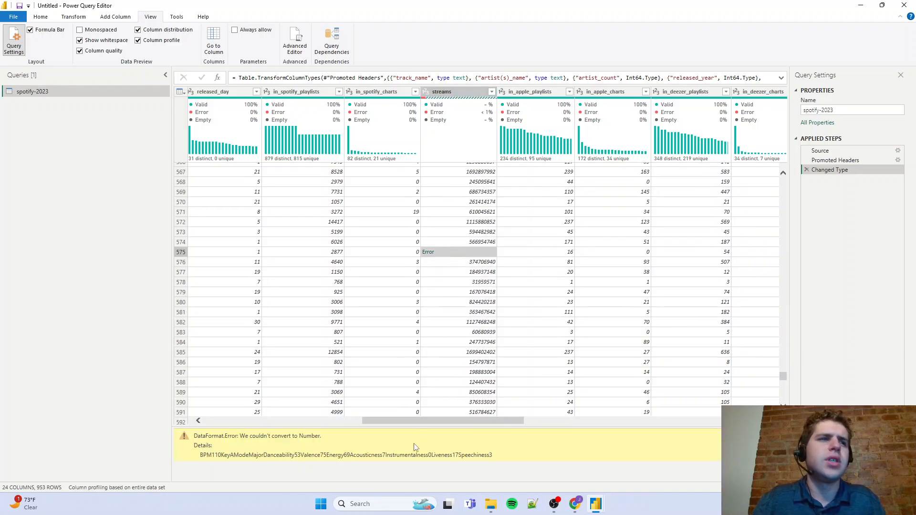
drag(369, 456, 489, 451)
click(203, 456)
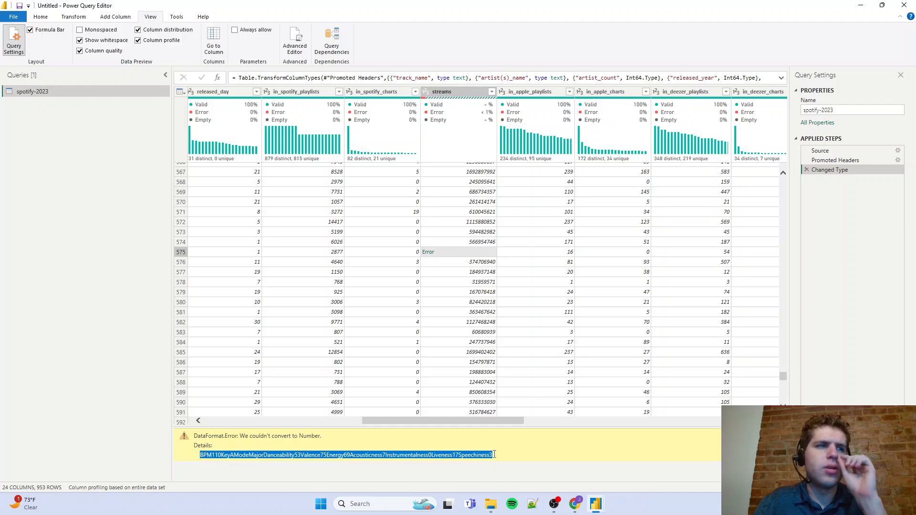
drag(494, 454, 490, 456)
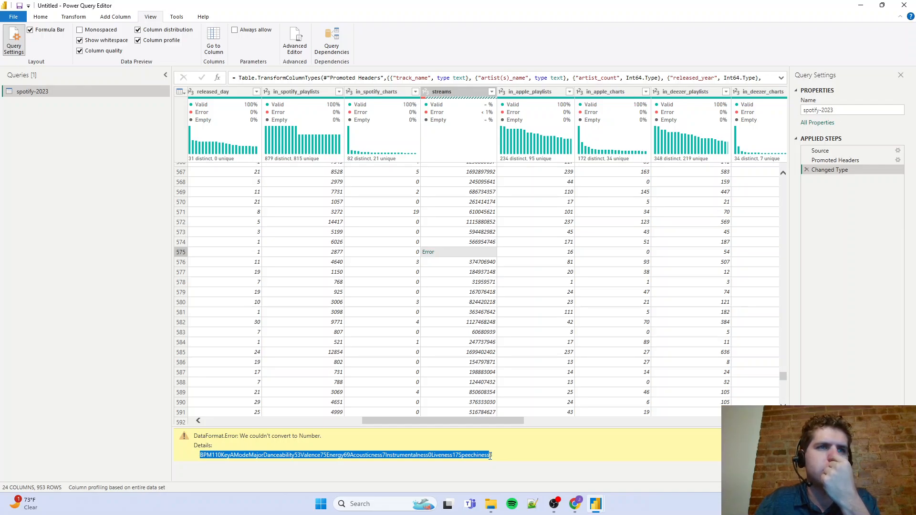
Remove the rows with errors in the streams column
click(492, 92)
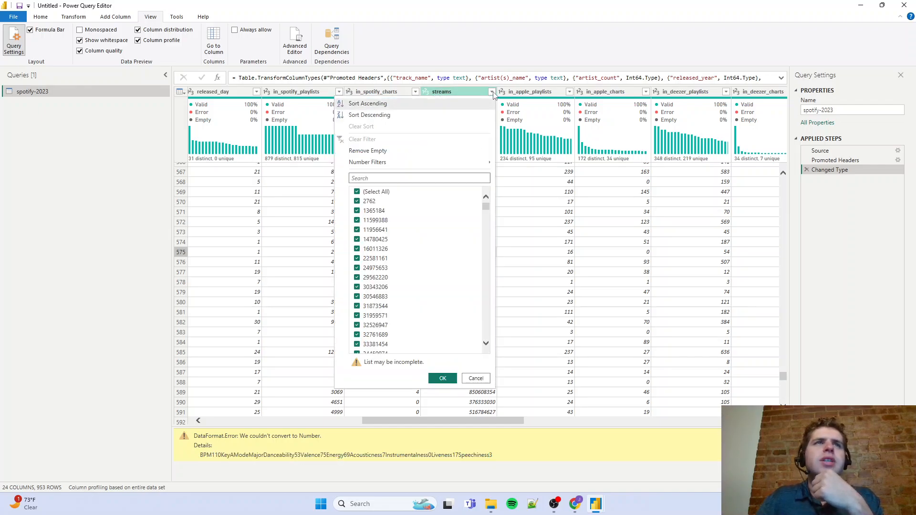
mouse_move(435, 166)
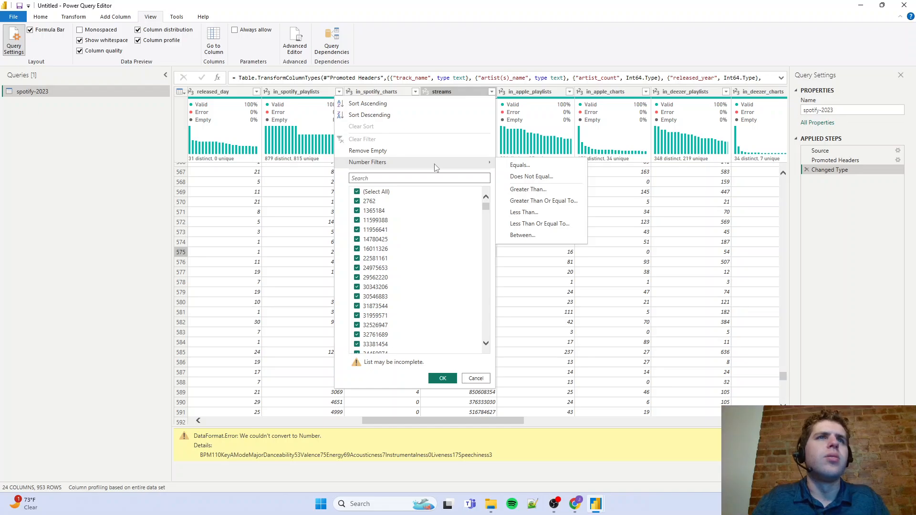
right_click(458, 92)
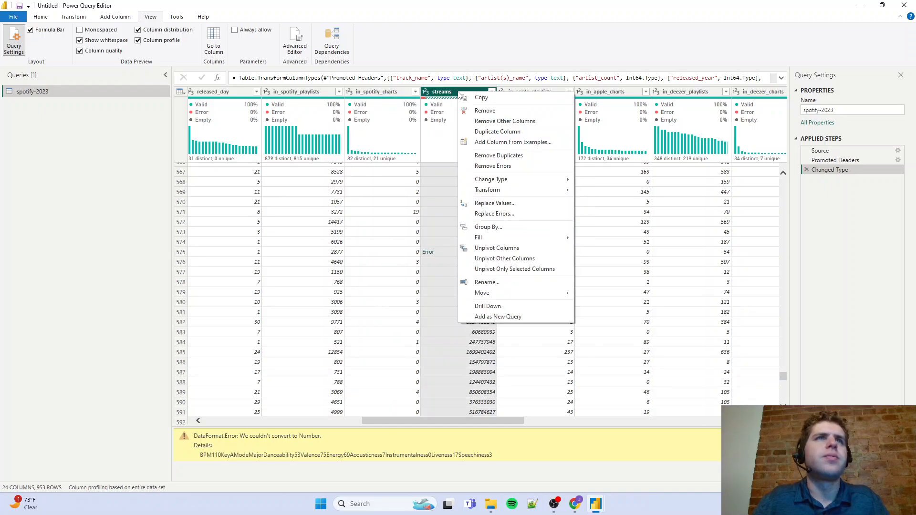
click(494, 166)
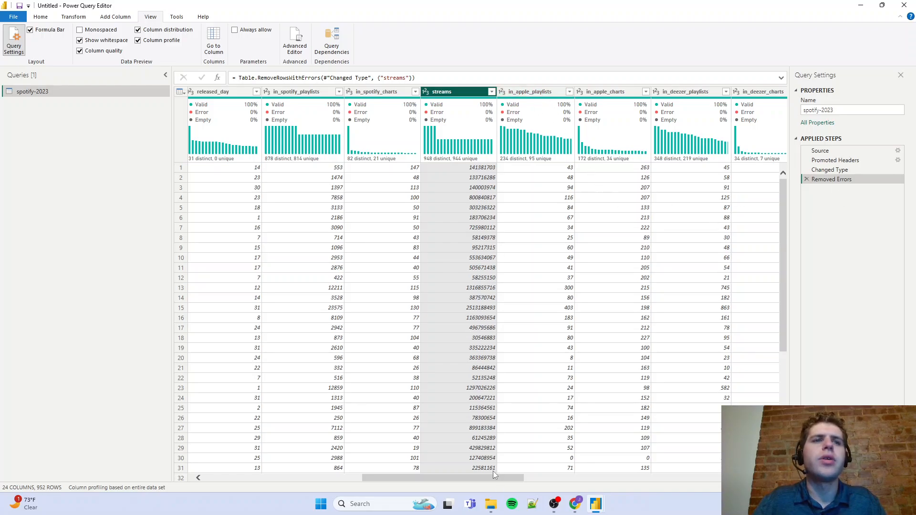
Check the column quality of the remaining chart columns and examine the value distributions of key and mode
drag(493, 477, 583, 490)
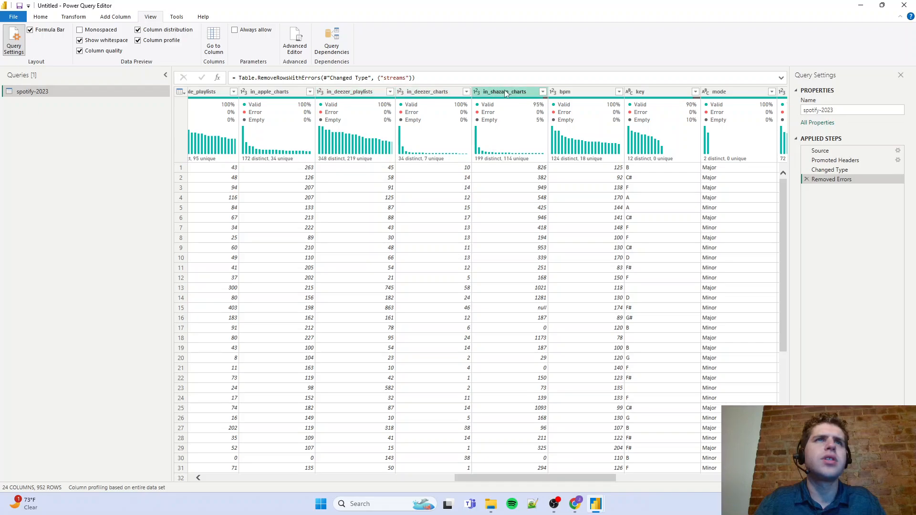
drag(522, 477, 610, 490)
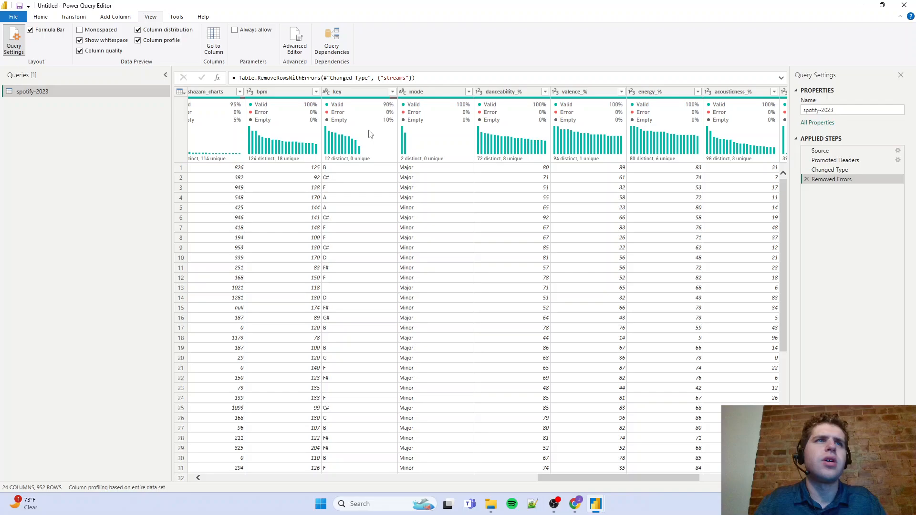
click(361, 94)
mouse_move(326, 365)
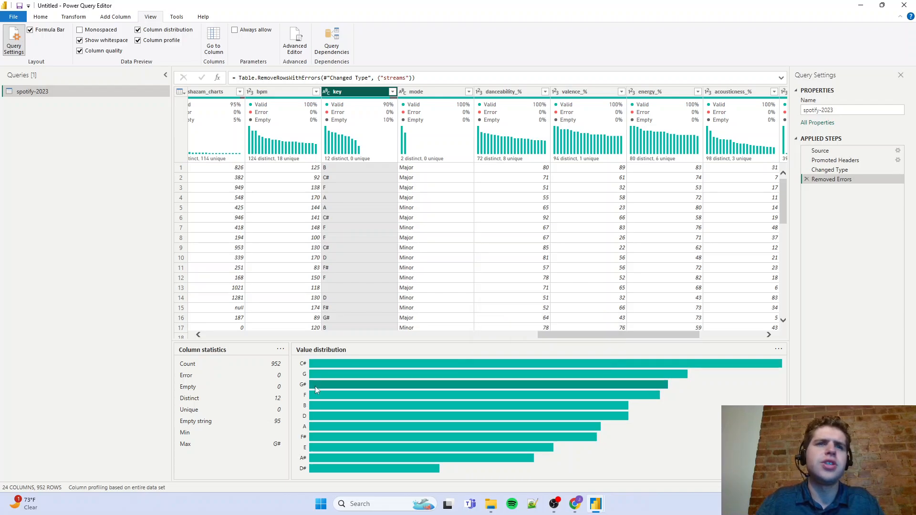
mouse_move(320, 395)
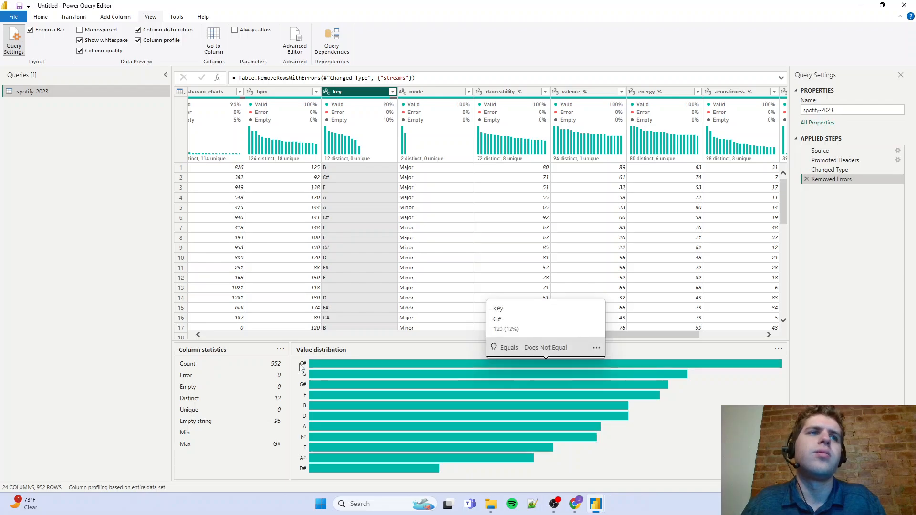
click(443, 98)
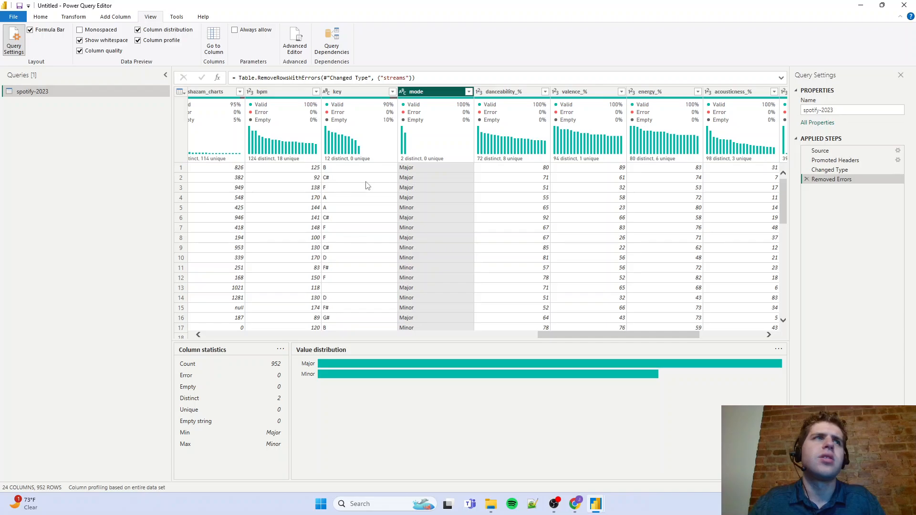
Examine danceability_%'s value distribution, filter the rows to danceability_% equals 34, and review the matching tracks
click(531, 97)
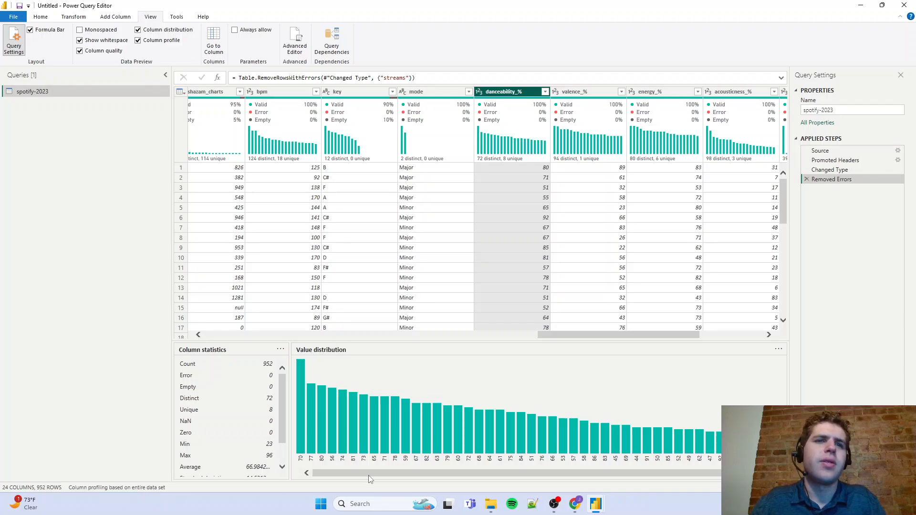
drag(367, 475, 412, 472)
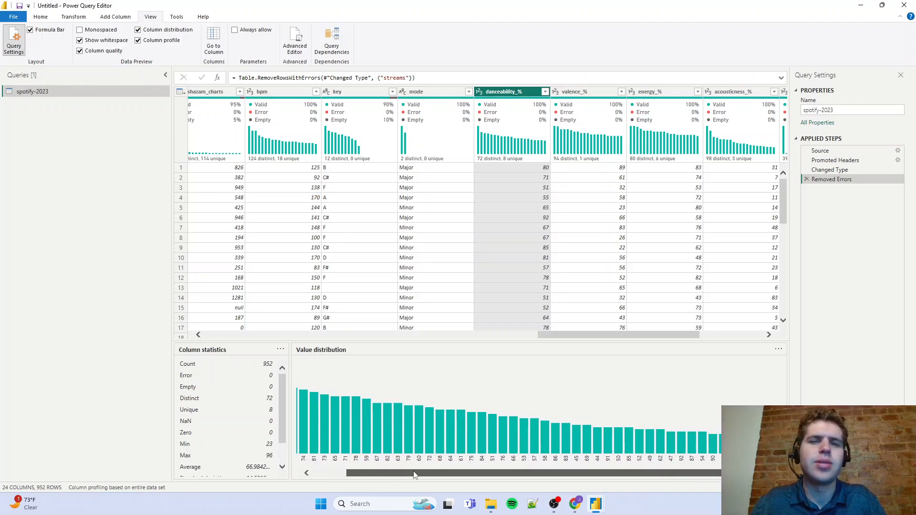
mouse_move(776, 446)
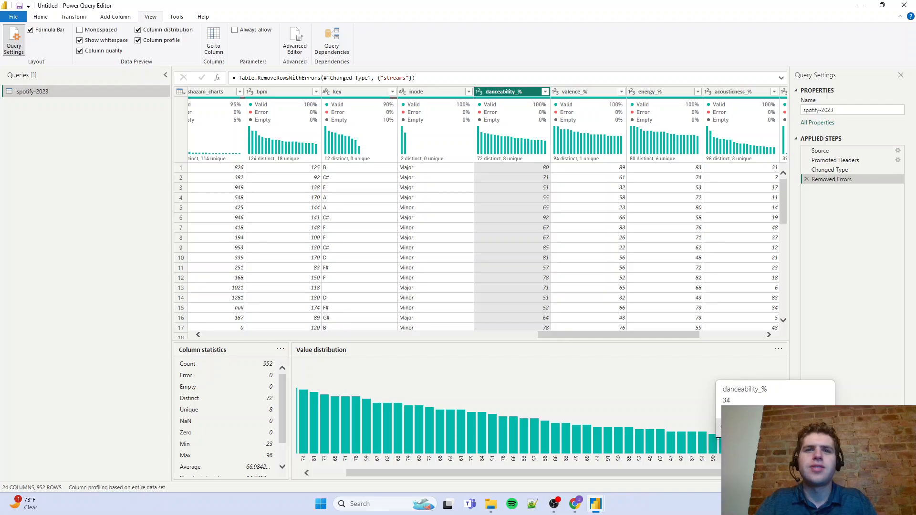
click(732, 427)
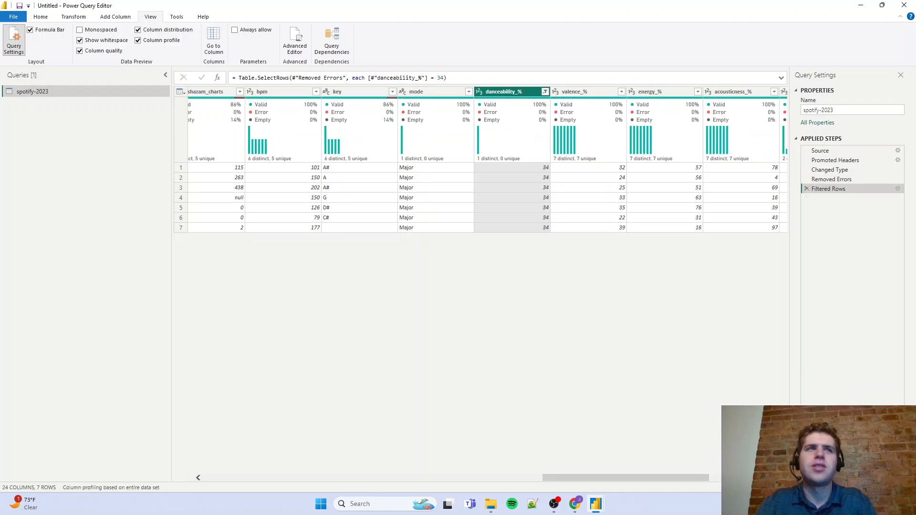
drag(580, 478, 221, 481)
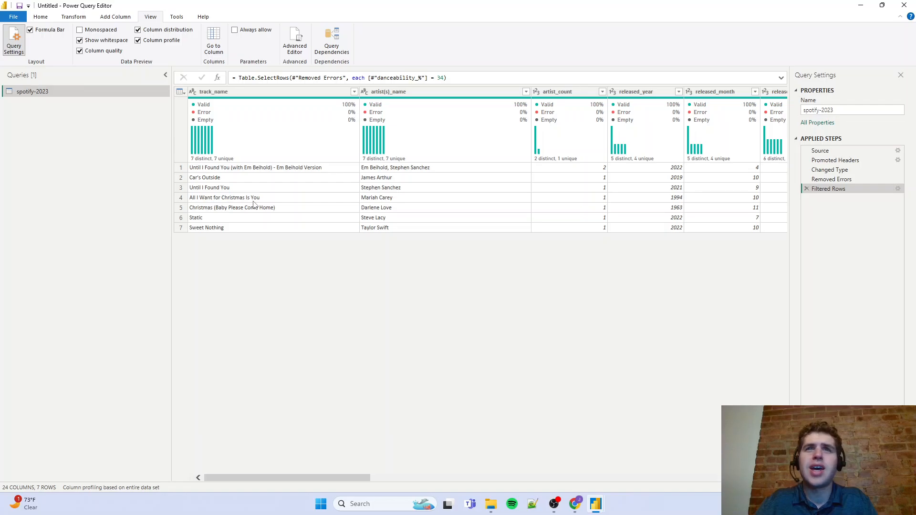
drag(328, 479, 729, 478)
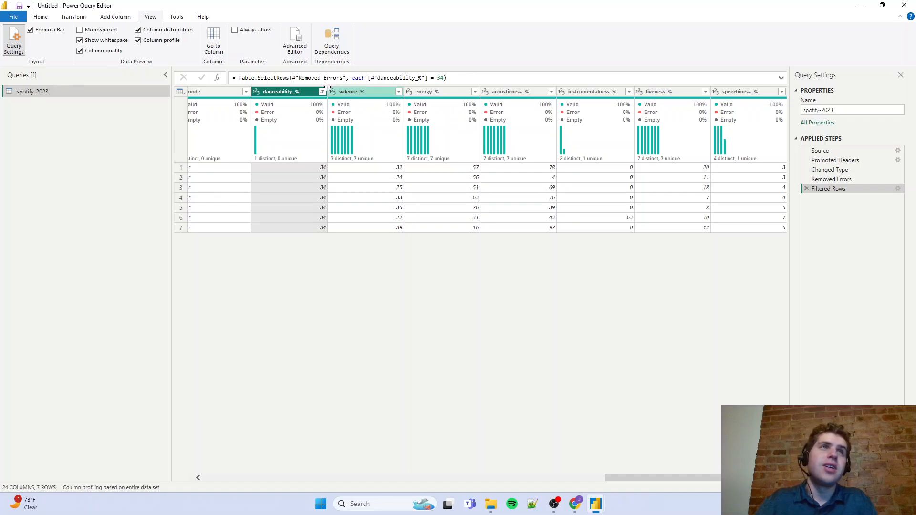
Remove the danceability_% row filter and examine the value distributions of valence_% and energy_%
click(807, 189)
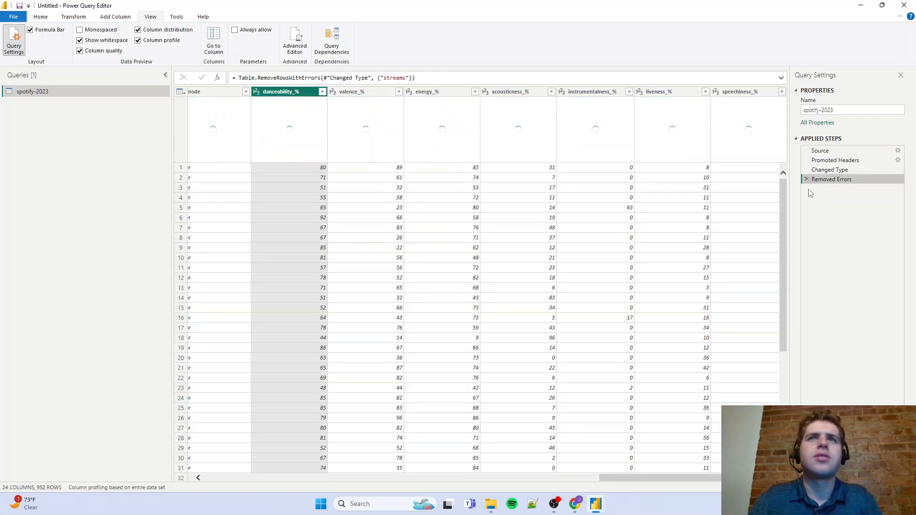
click(386, 95)
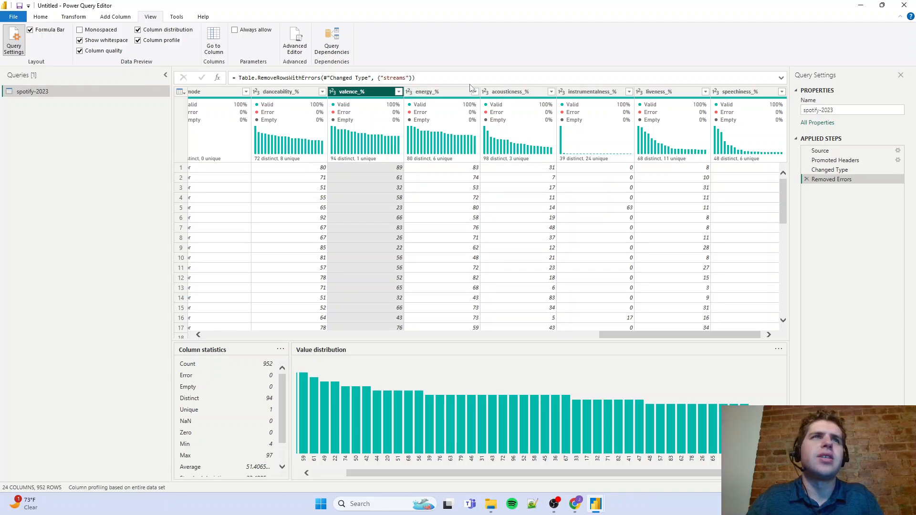
click(454, 91)
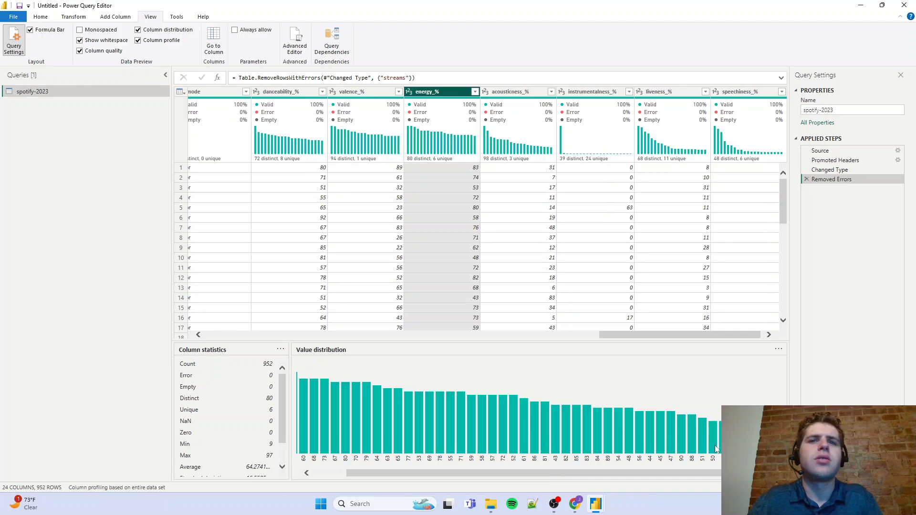
Filter the rows to energy_% equals 91 to review the matching tracks and artists, and remove the filter
mouse_move(712, 474)
mouse_down()
mouse_move(662, 481)
mouse_move(727, 482)
mouse_up()
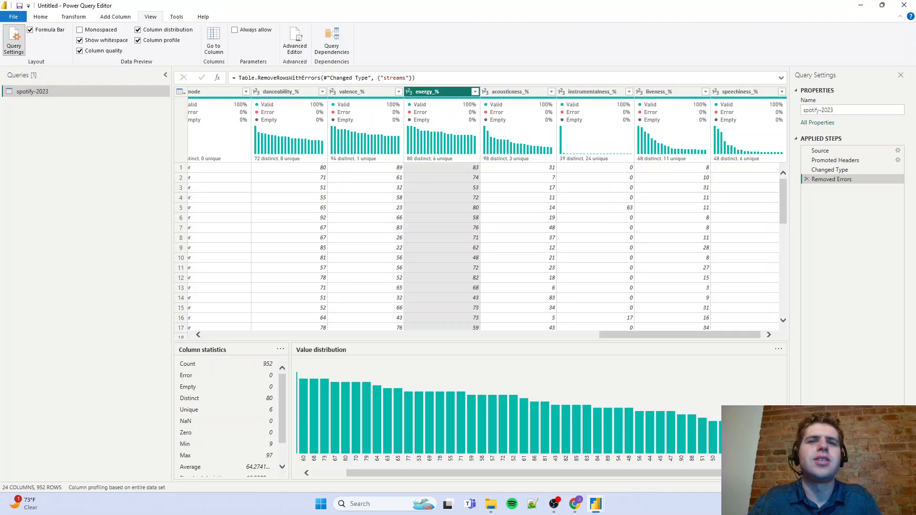
mouse_move(755, 442)
click(714, 413)
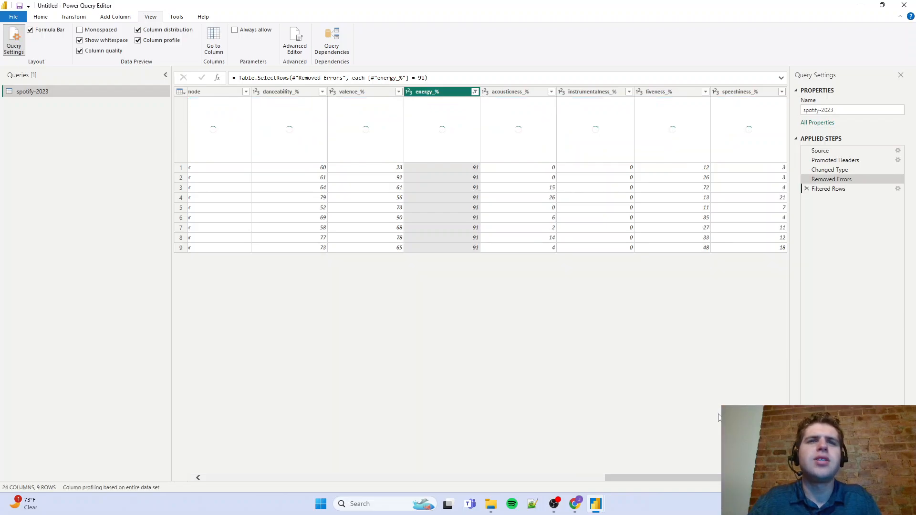
drag(693, 478, 292, 478)
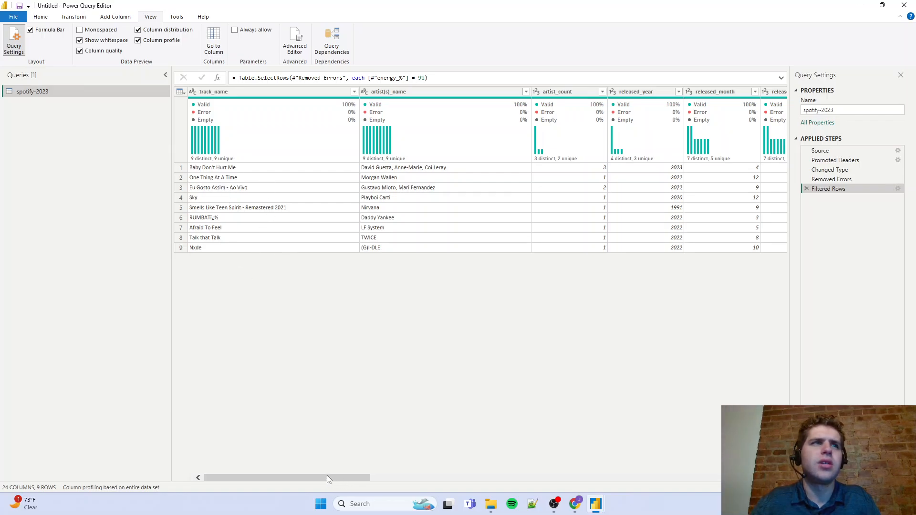
drag(313, 477, 713, 477)
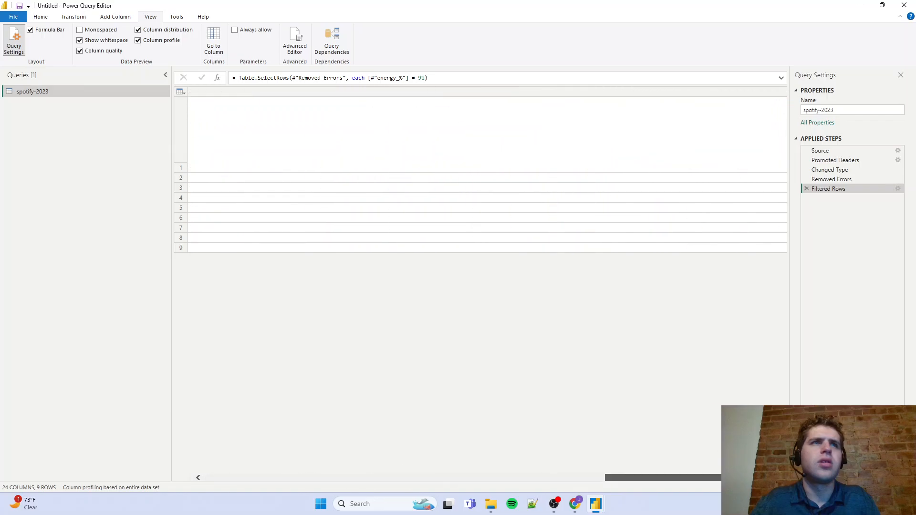
click(806, 189)
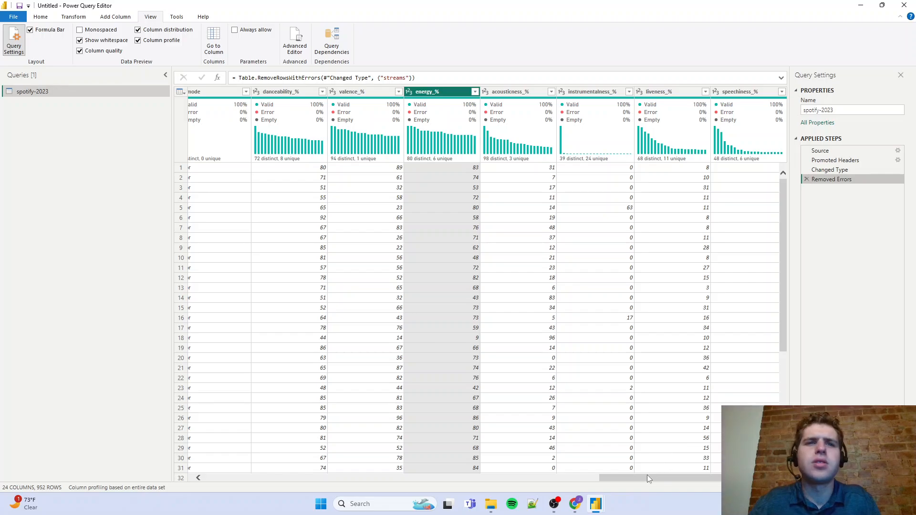
Examine the value distributions of acousticness_%, instrumentalness_%, liveness_% and speechiness_%
drag(647, 477, 650, 477)
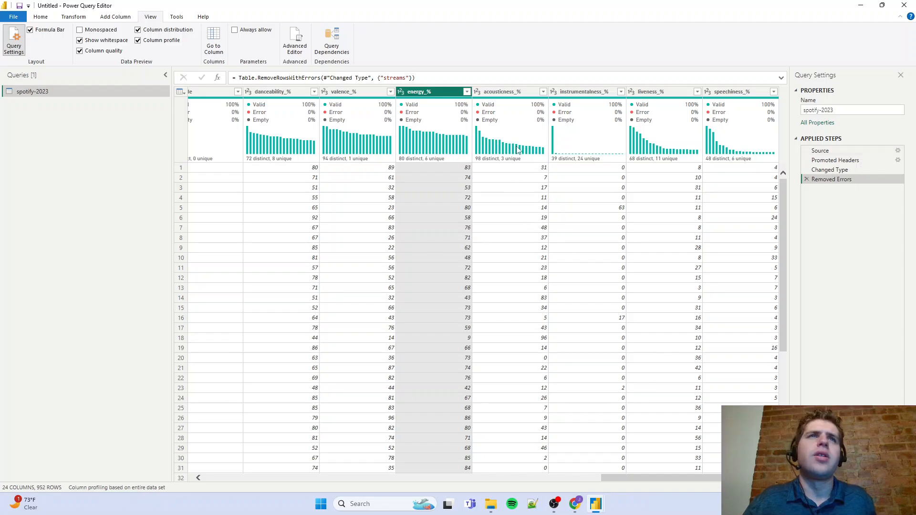
click(534, 93)
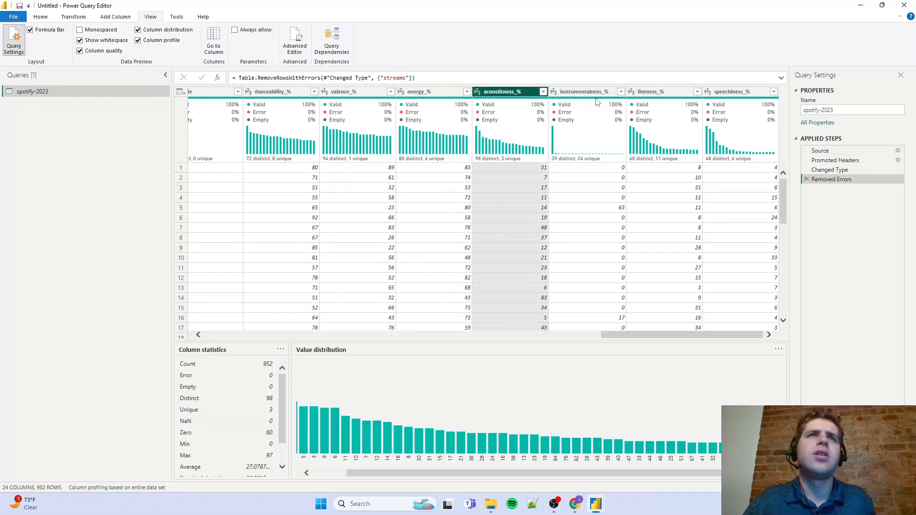
click(596, 94)
click(649, 92)
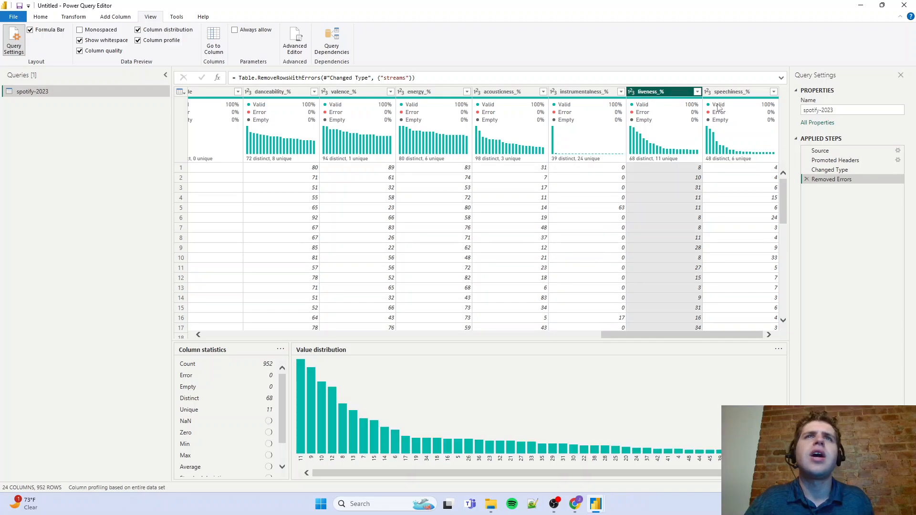
click(730, 92)
Examine the column statistics and value distribution of released_year
drag(666, 337, 293, 337)
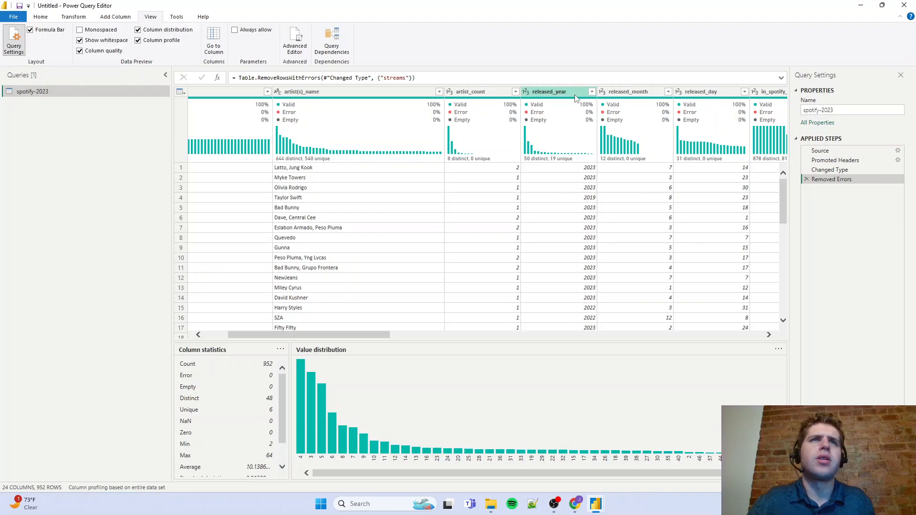
click(553, 92)
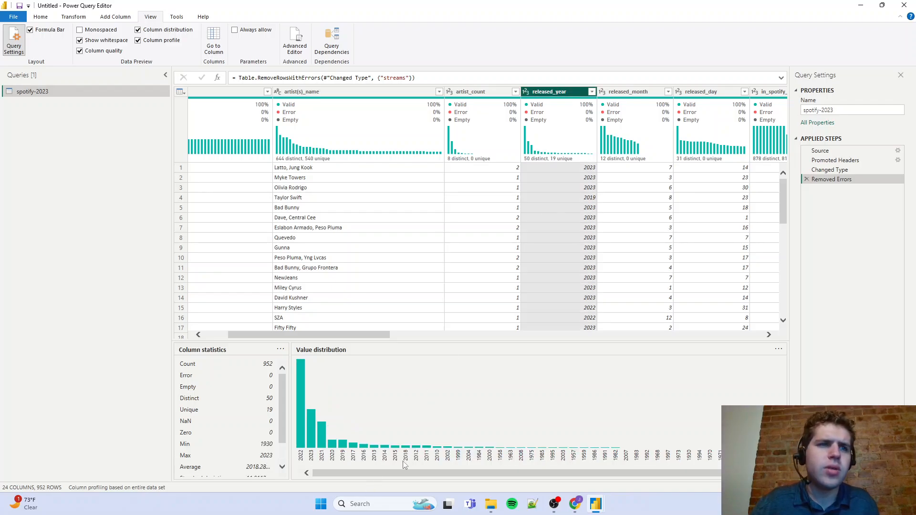
drag(386, 472, 420, 474)
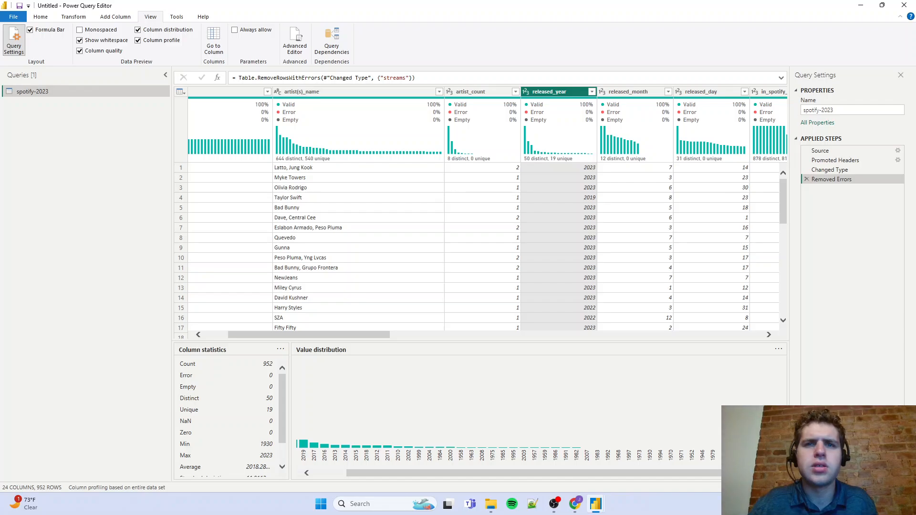
Try a descending sort on released_year, replace it with an ascending sort, and review the names of the earliest tracks
click(592, 92)
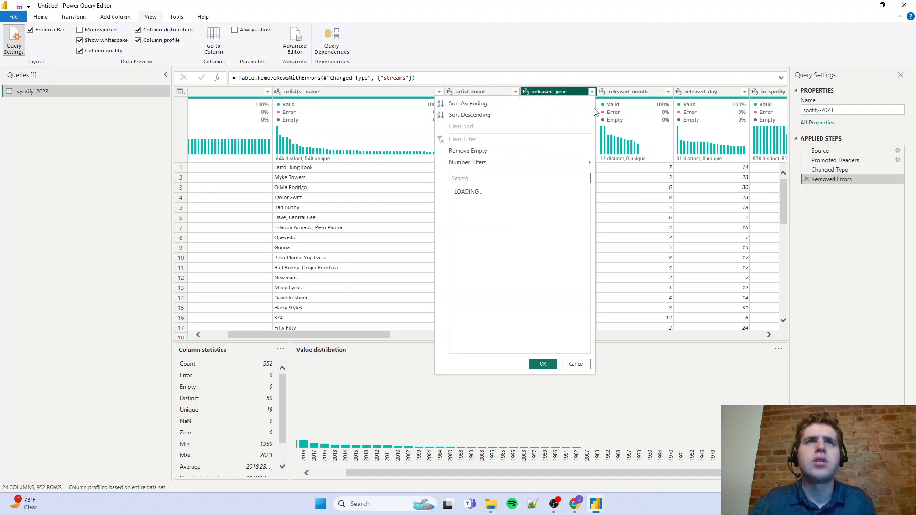
click(495, 115)
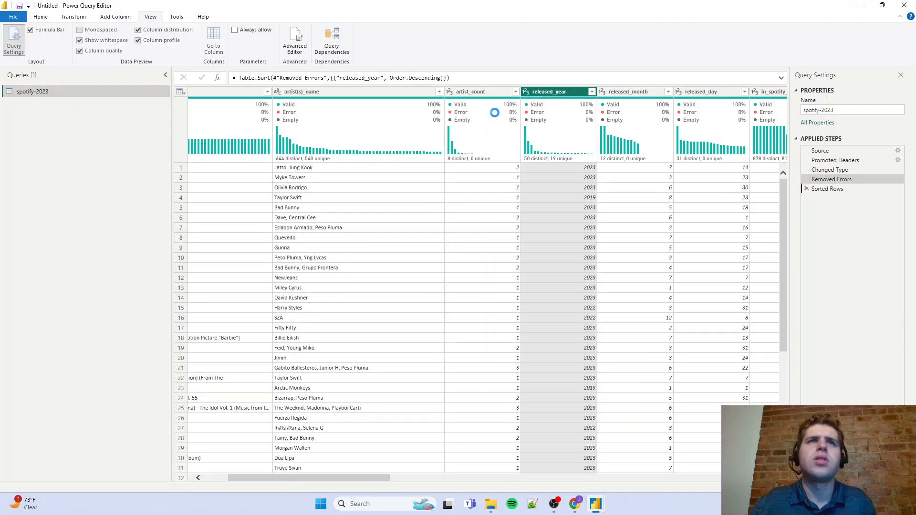
click(591, 91)
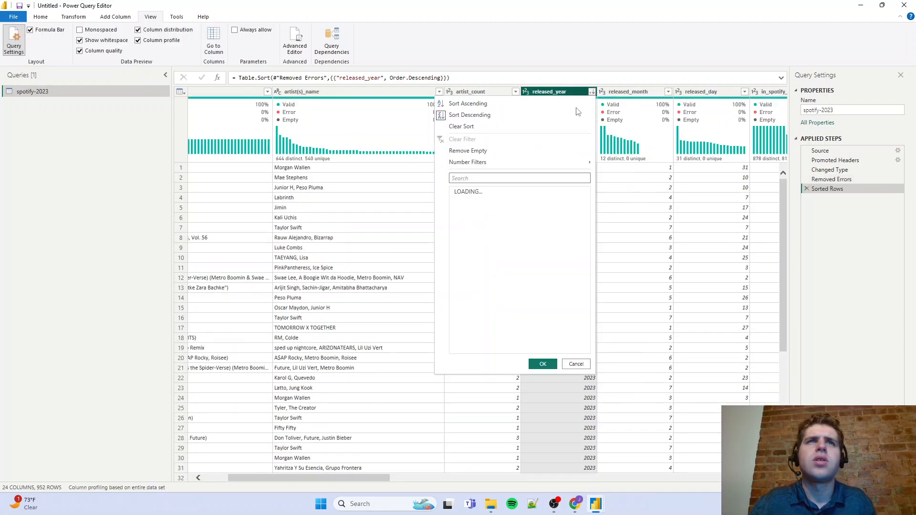
click(525, 104)
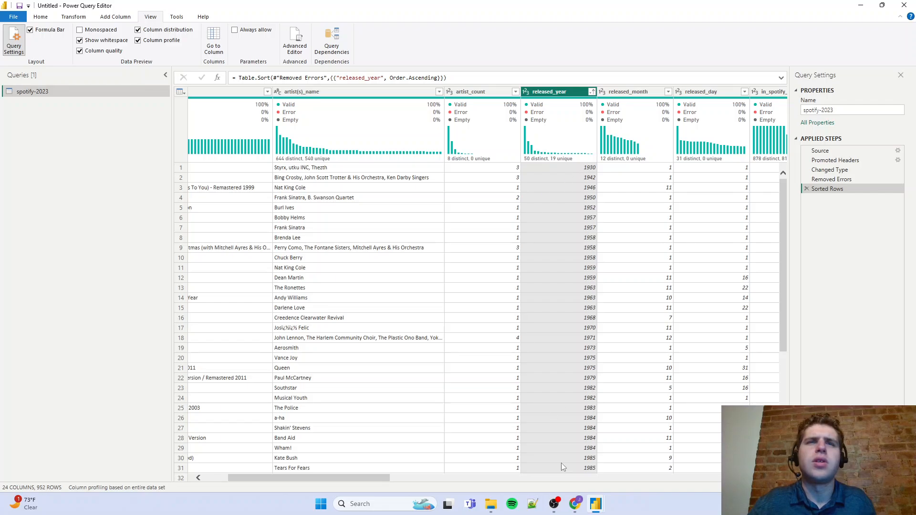
drag(384, 476, 359, 475)
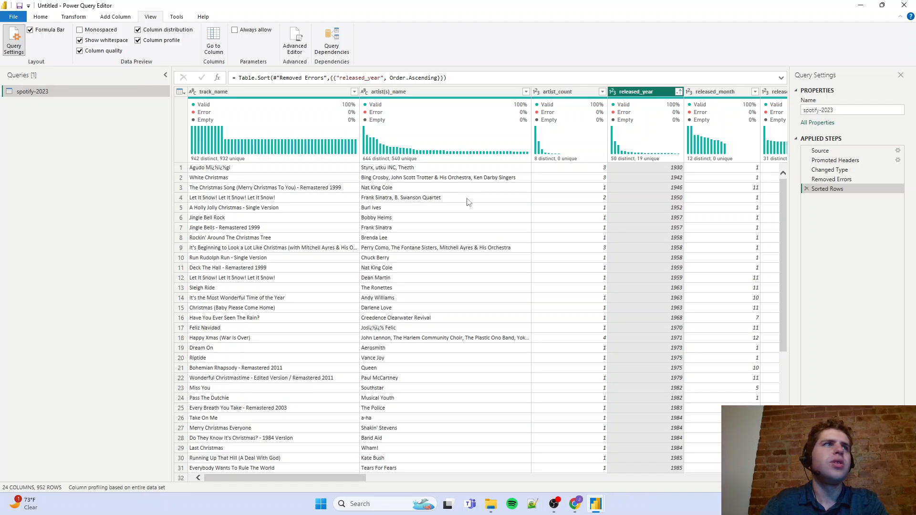
Switch to the project outline in Google Docs, review its Data Cleaning and Exploratory Data Analysis stages, and return to Power Query Editor
click(575, 504)
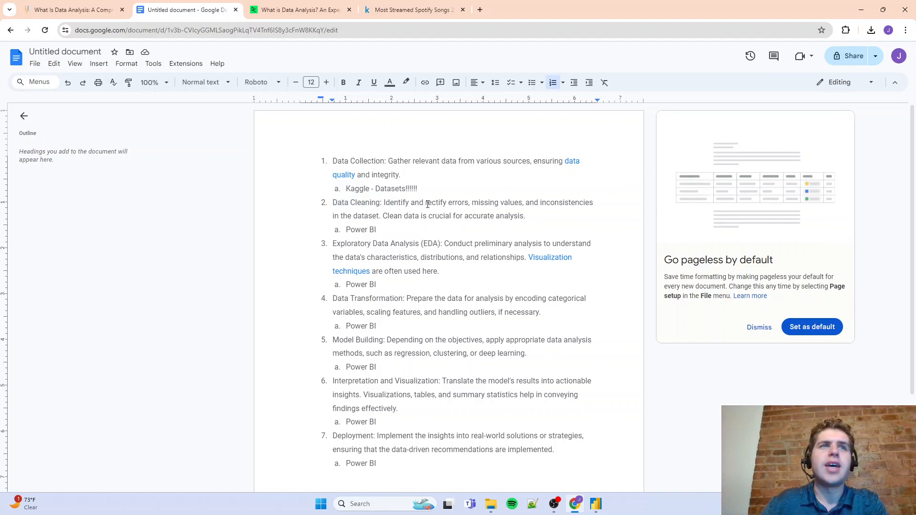
drag(424, 203, 475, 208)
click(475, 208)
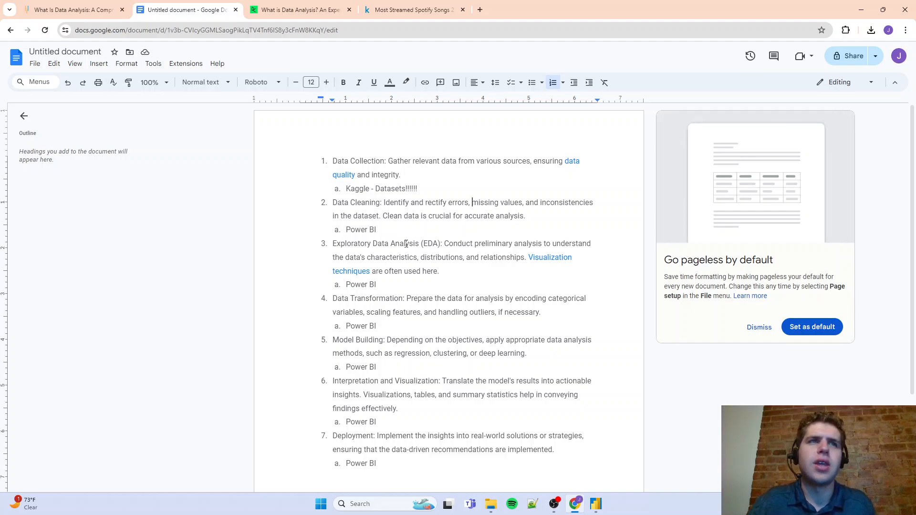
drag(373, 243, 545, 244)
click(454, 244)
click(386, 259)
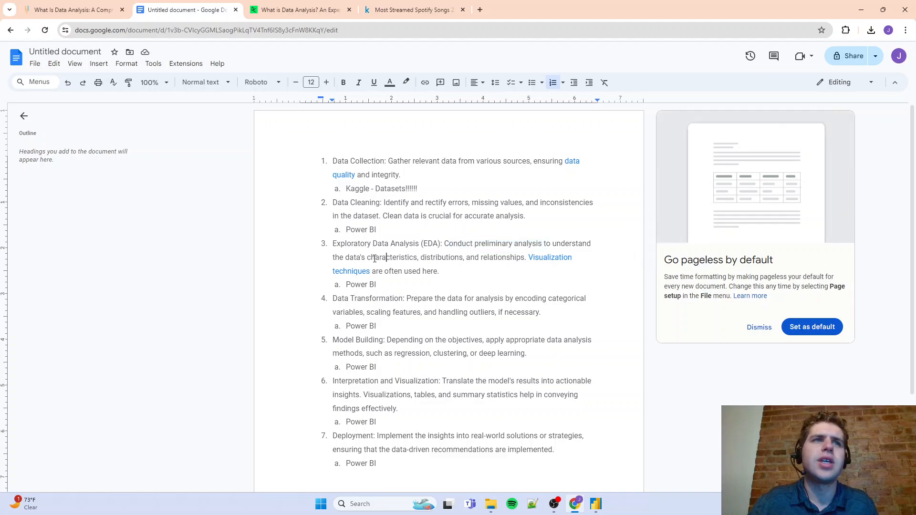
double_click(501, 258)
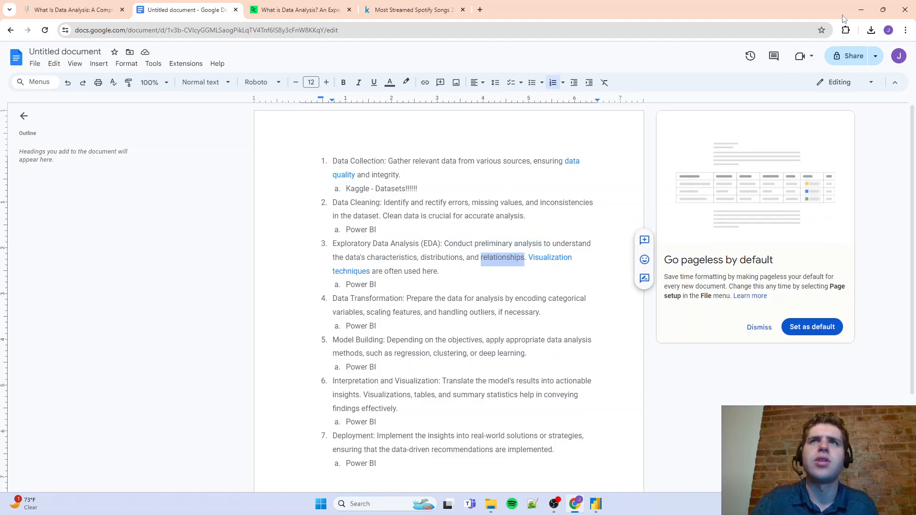
click(861, 10)
Examine the full column statistics of released_year and released_month, including average and standard deviation
click(654, 92)
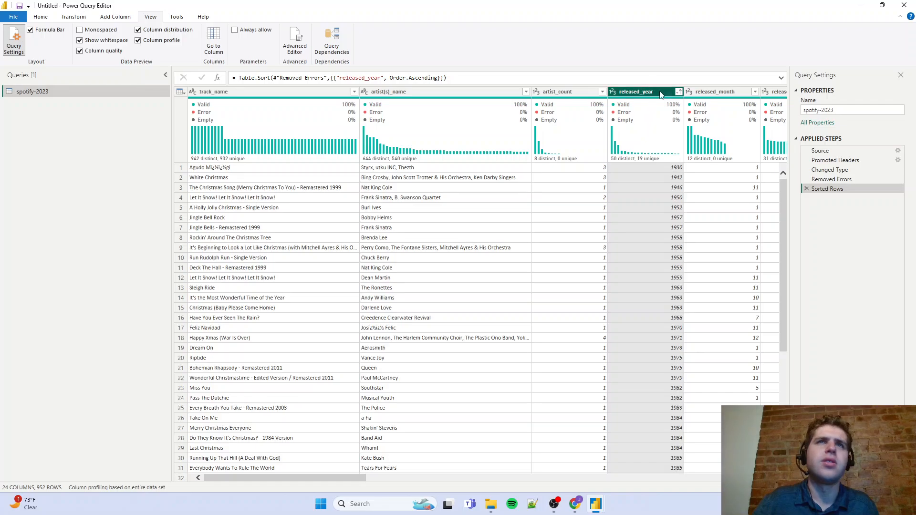
scroll(262, 446, down, 1)
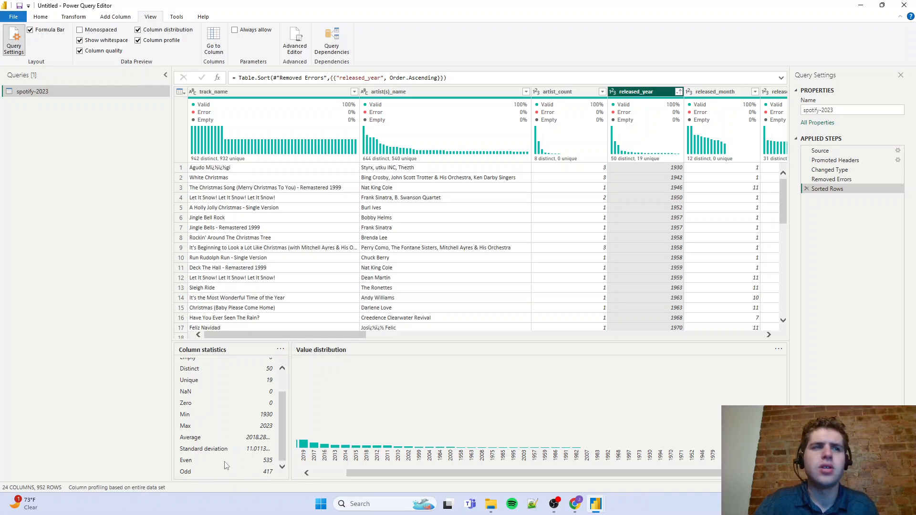
scroll(224, 466, up, 2)
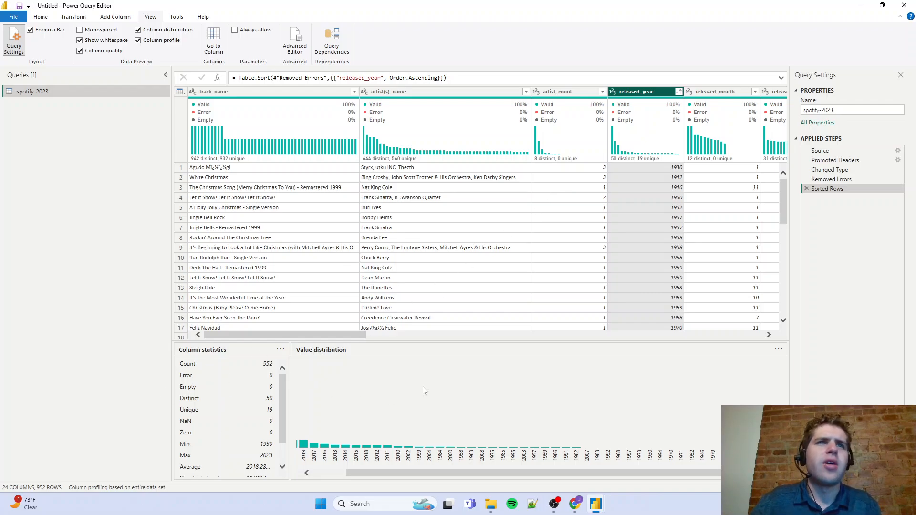
click(715, 92)
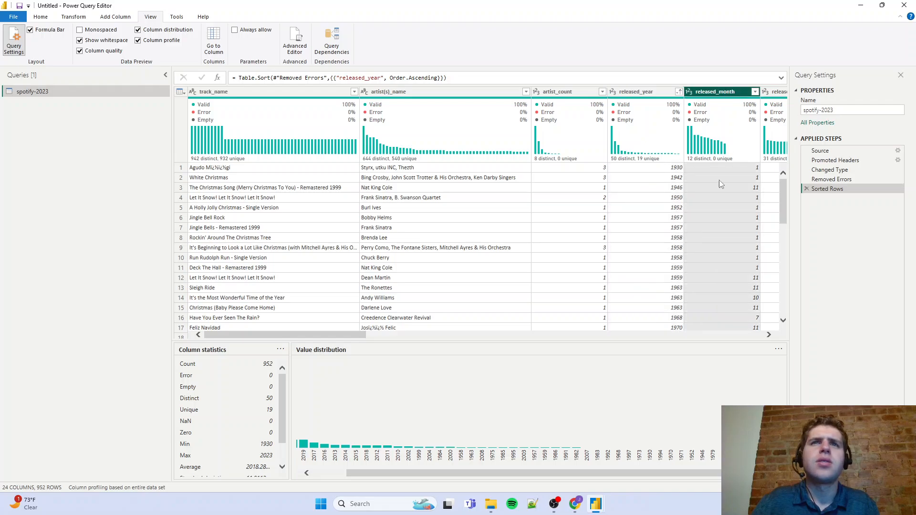
scroll(259, 449, down, 2)
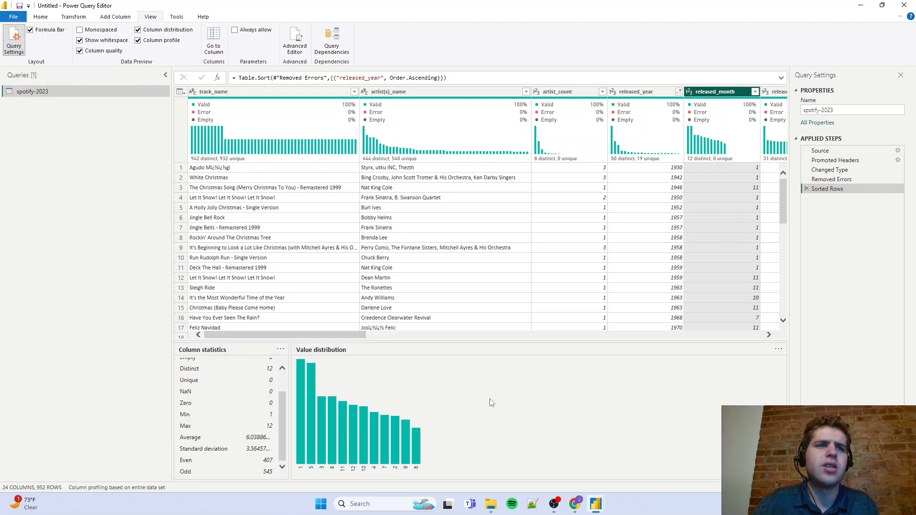
Examine the streams column's value distribution and full column statistics
drag(340, 333, 533, 335)
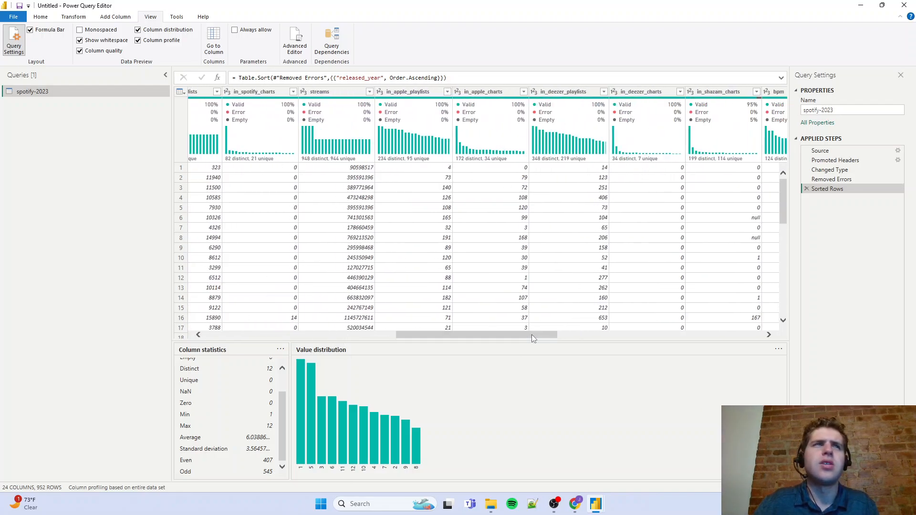
click(351, 93)
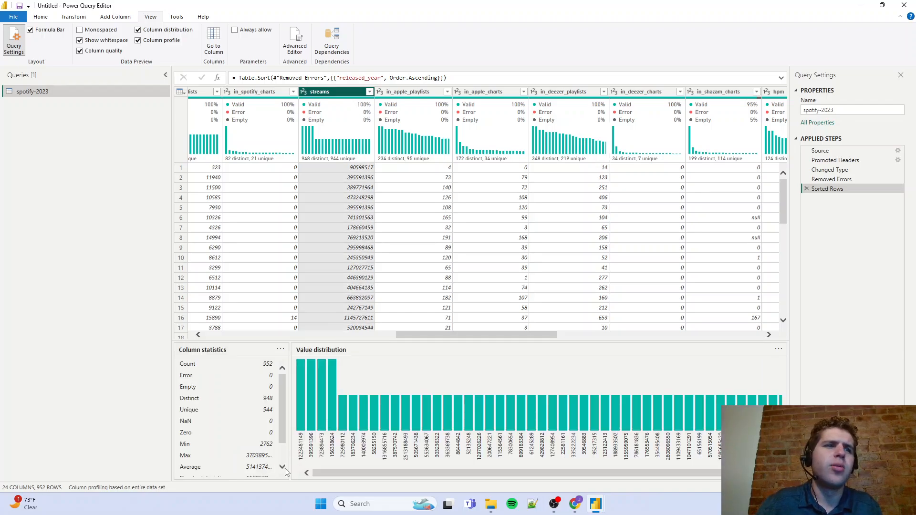
scroll(281, 431, down, 1)
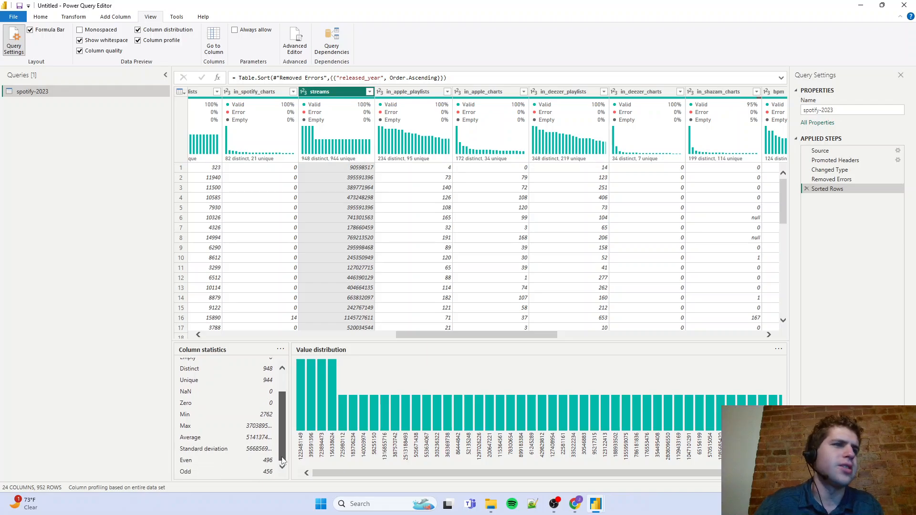
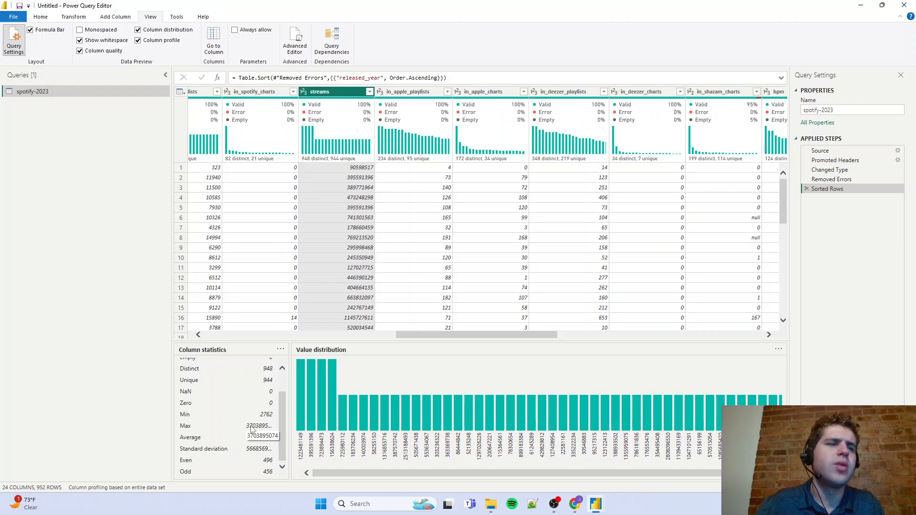
Add a descending sort on the streams column, trying the ascending order in between
click(369, 92)
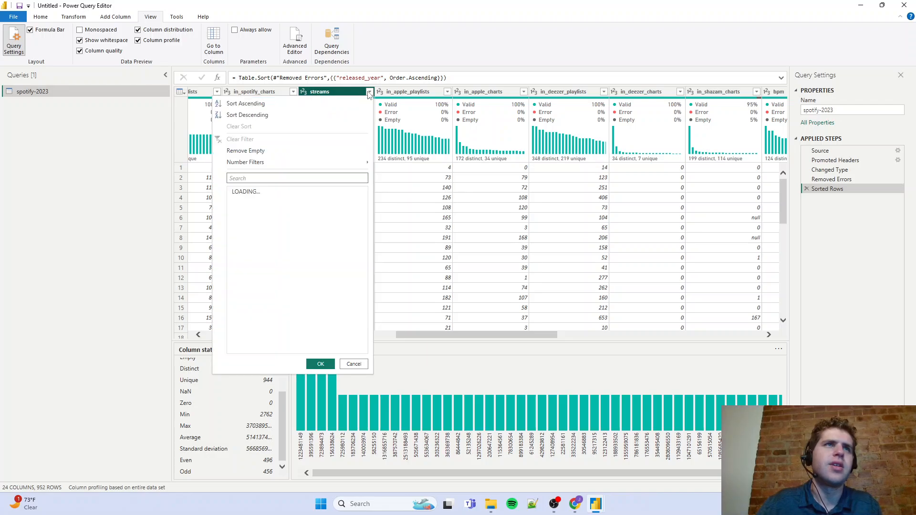
click(248, 115)
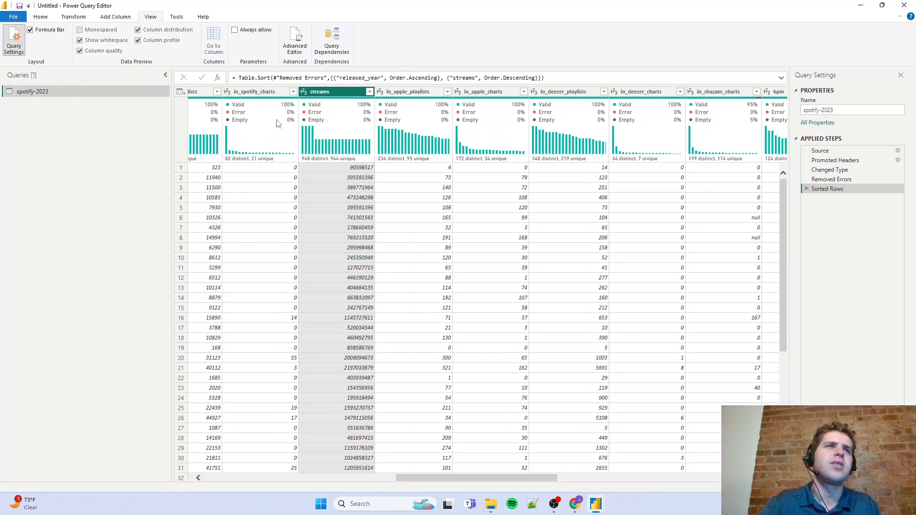
click(369, 92)
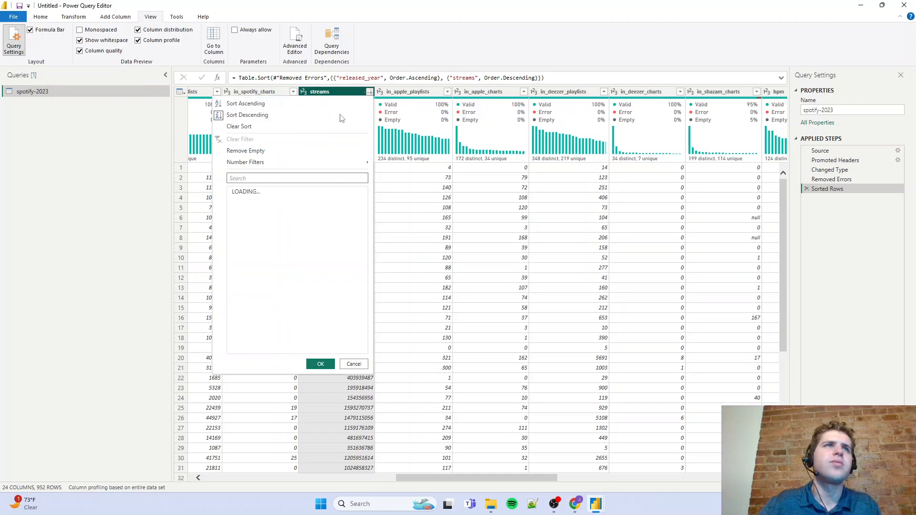
click(315, 103)
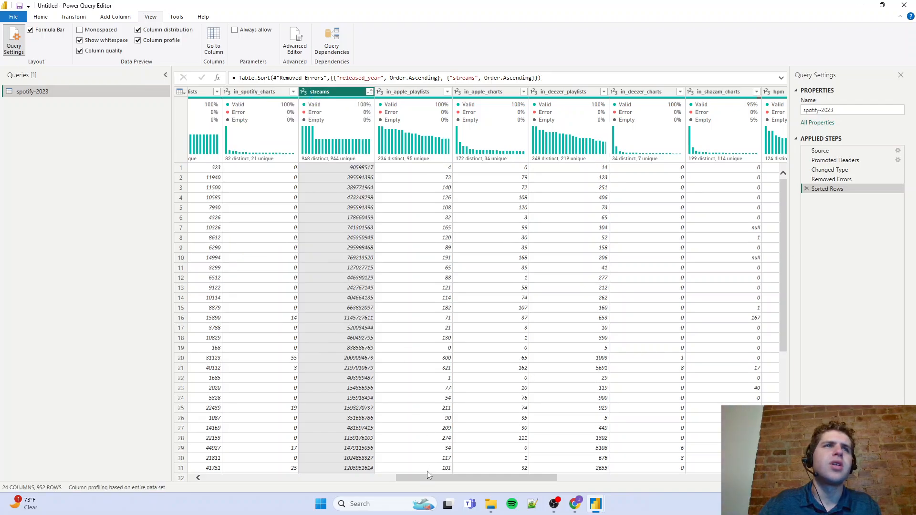
click(369, 92)
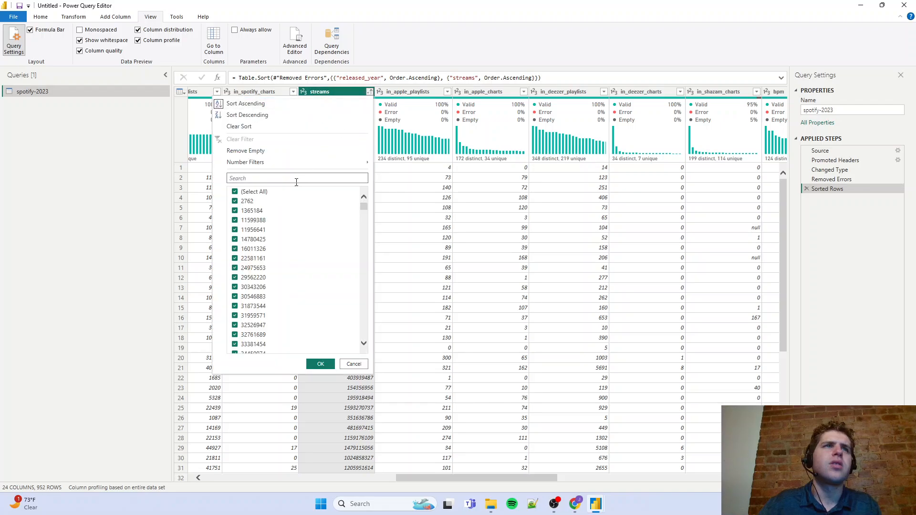
click(275, 116)
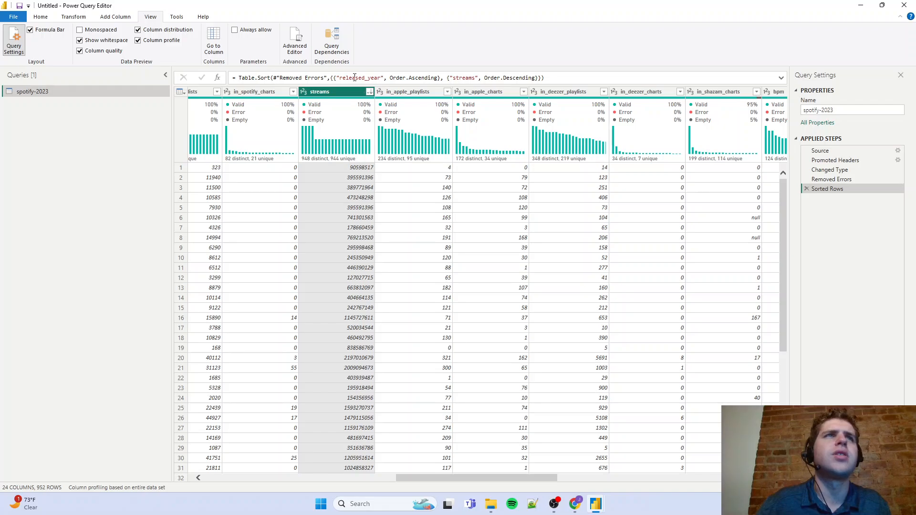
Remove the released_year criterion from the sort formula so rows sort only by streams descending, and review the top track names
drag(441, 80, 336, 78)
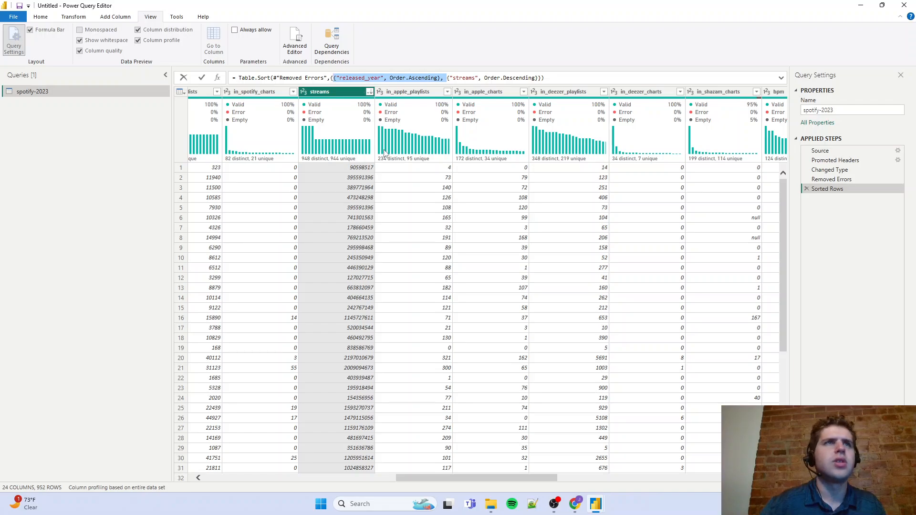
key(BackSpace)
key(Return)
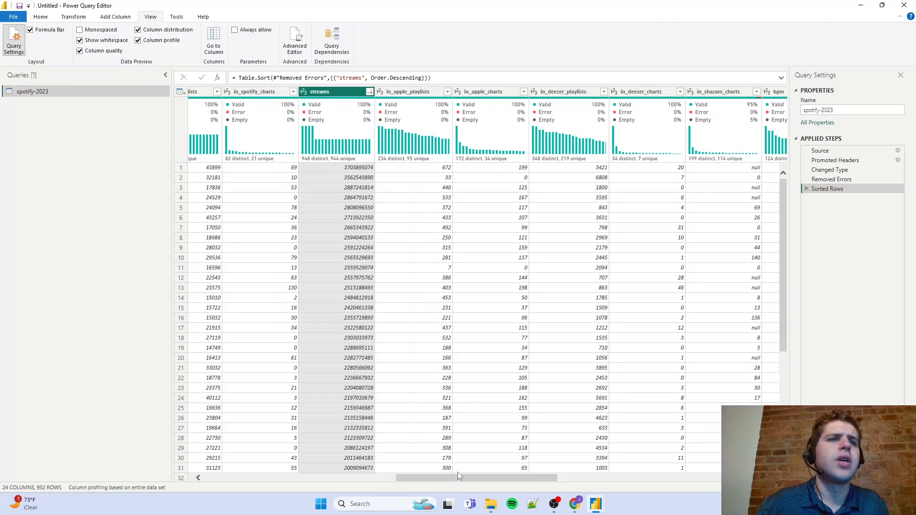
drag(457, 477, 185, 486)
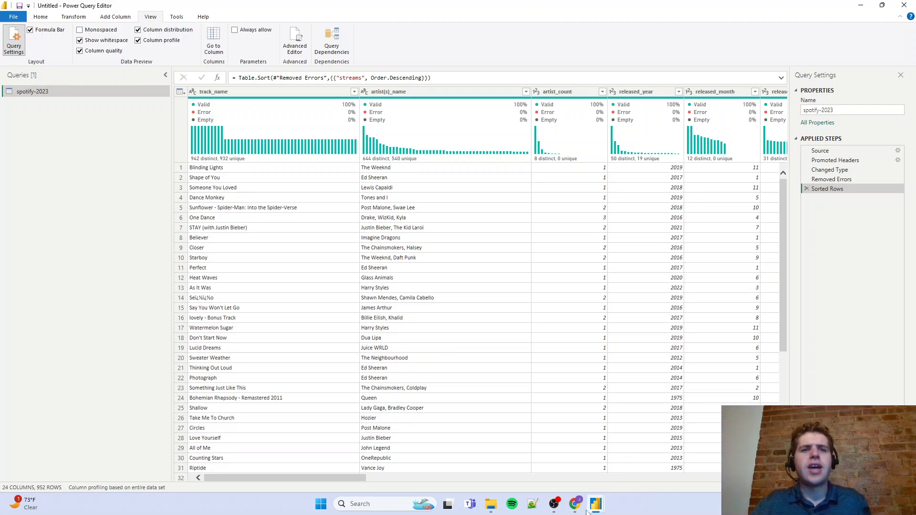
Switch to the project outline in Google Docs, review the stages from Data Transformation to Deployment, and return to Power Query Editor
mouse_move(575, 511)
click(569, 450)
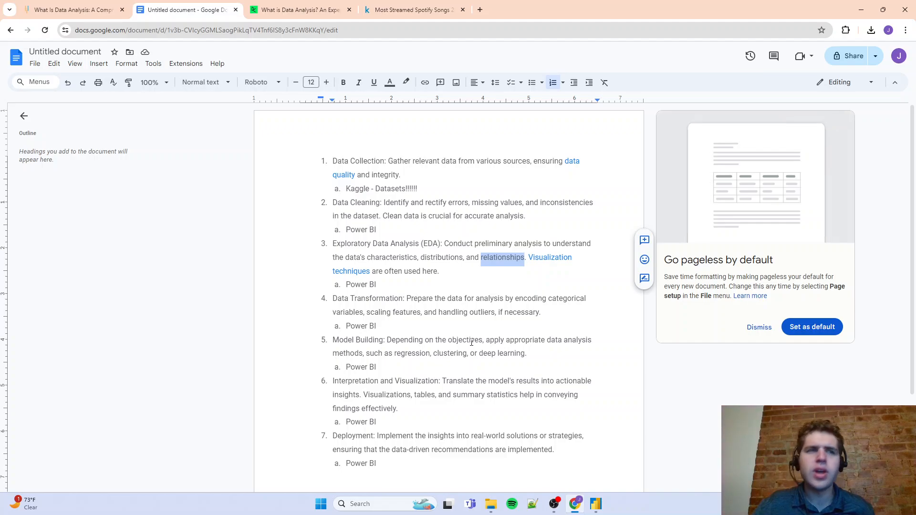
scroll(440, 322, down, 2)
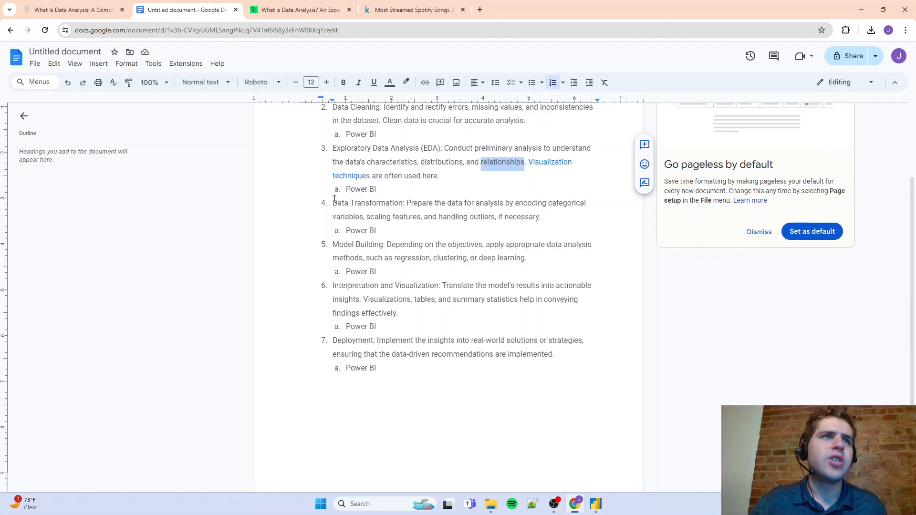
drag(333, 202, 403, 203)
triple_click(368, 245)
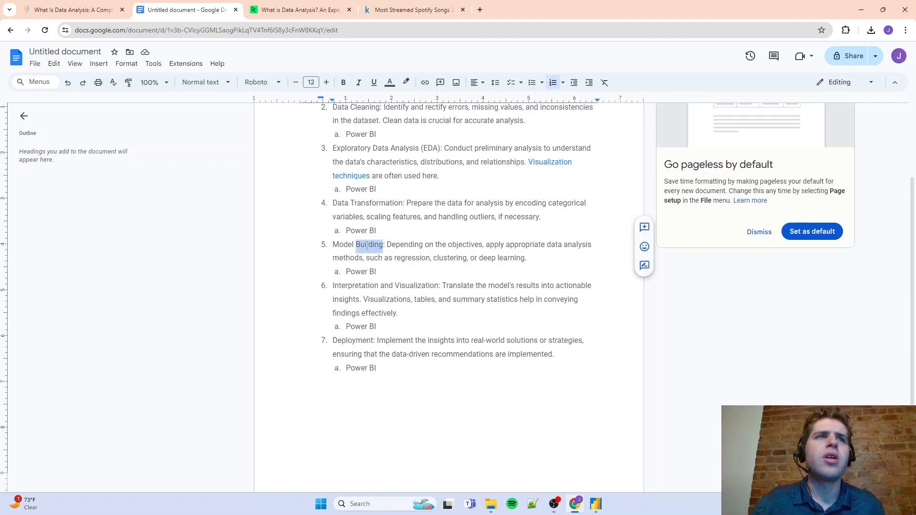
click(366, 287)
triple_click(366, 287)
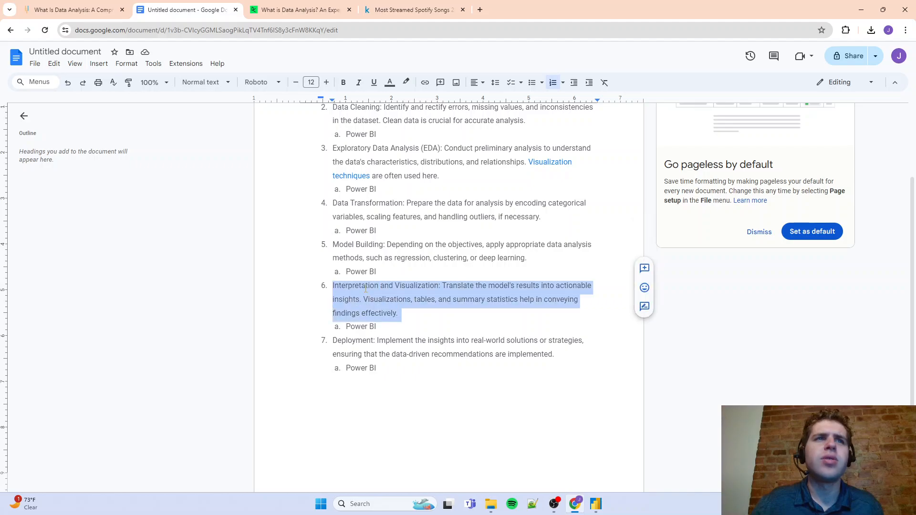
double_click(357, 341)
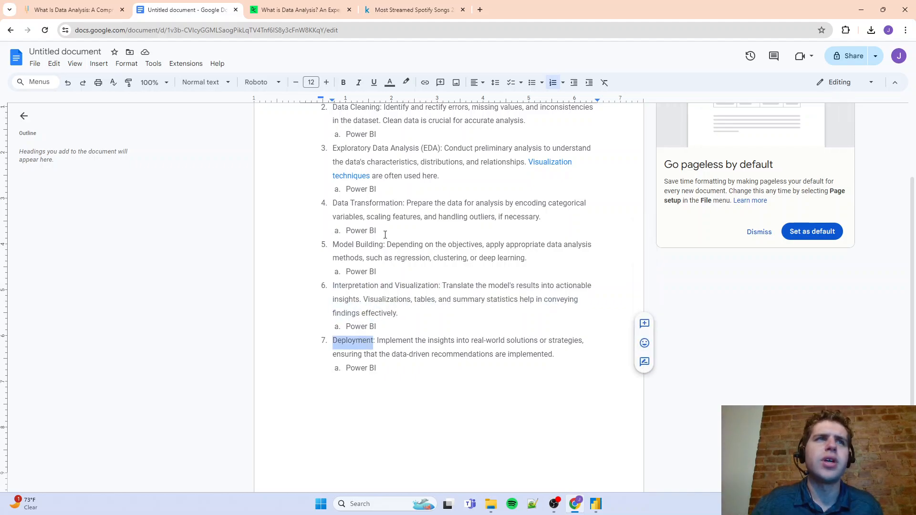
double_click(367, 210)
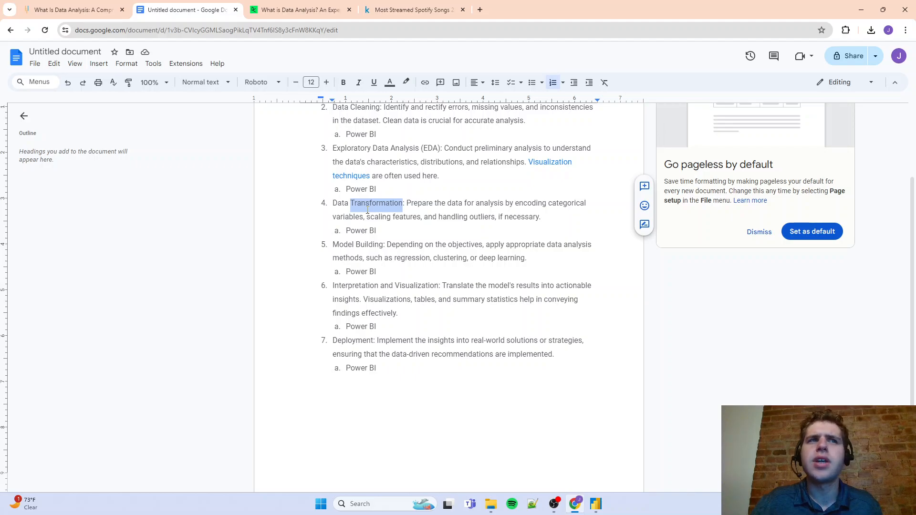
click(367, 209)
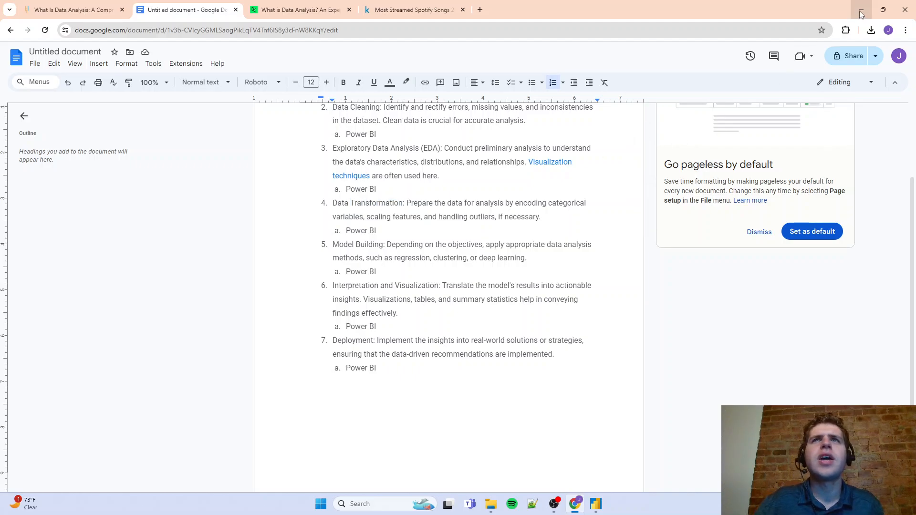
click(861, 14)
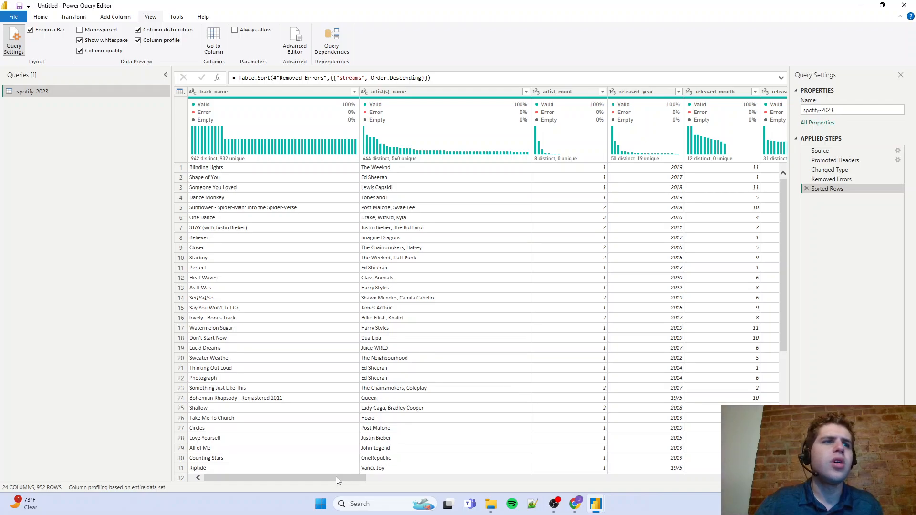
Select the released_year, released_month and released_day columns together and open the Merge Columns settings for them
drag(336, 477, 405, 480)
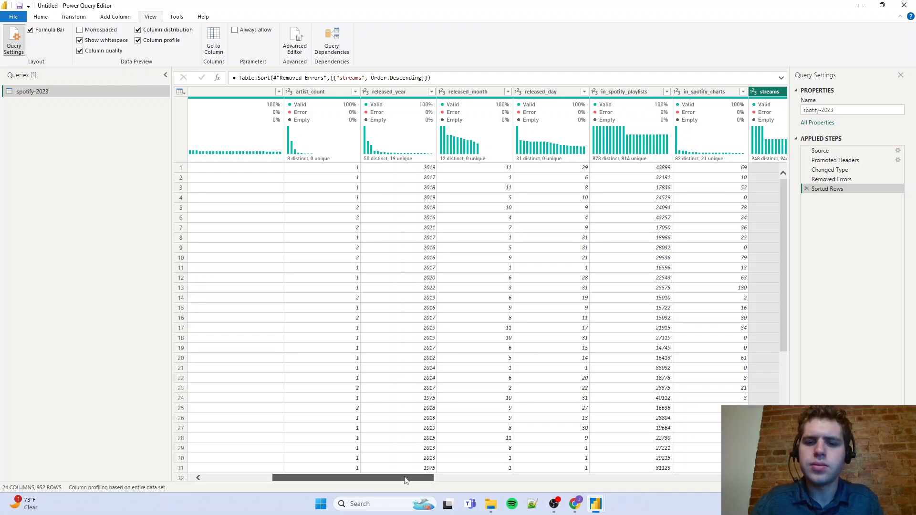
click(419, 94)
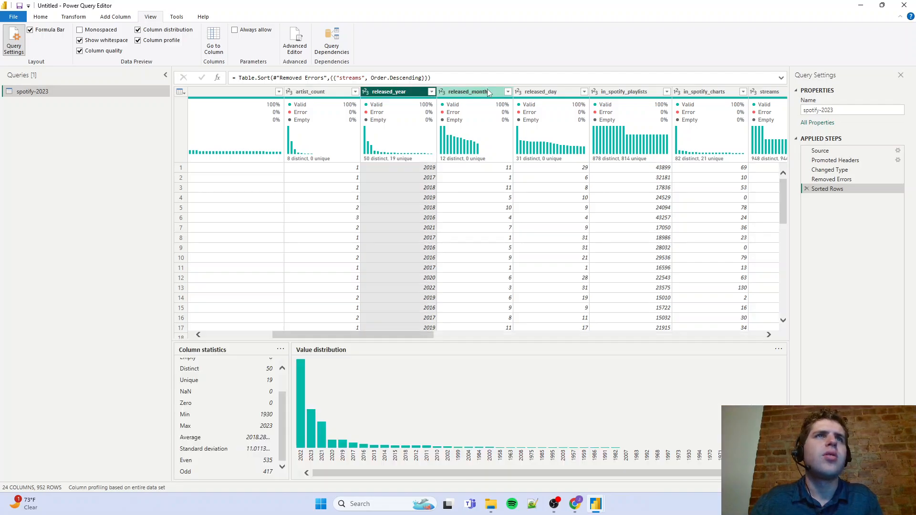
ctrl+click(482, 92)
ctrl+click(565, 98)
right_click(565, 95)
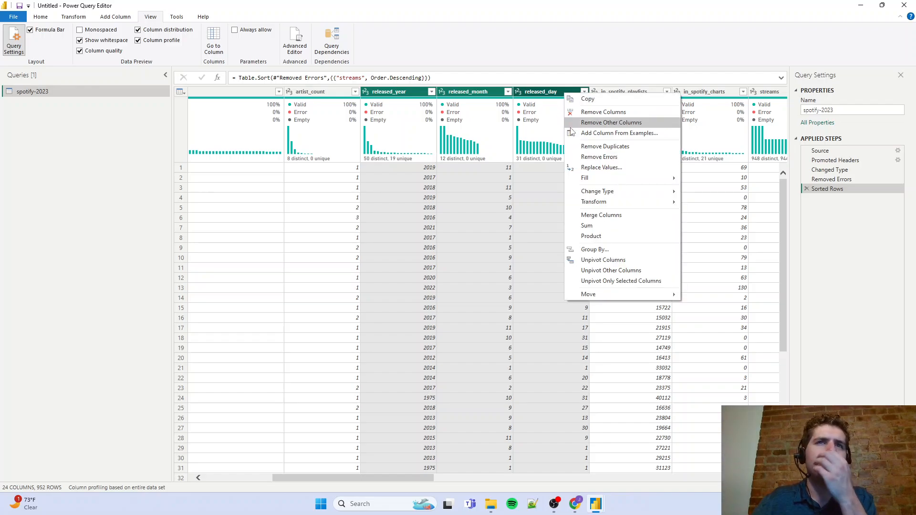
click(593, 215)
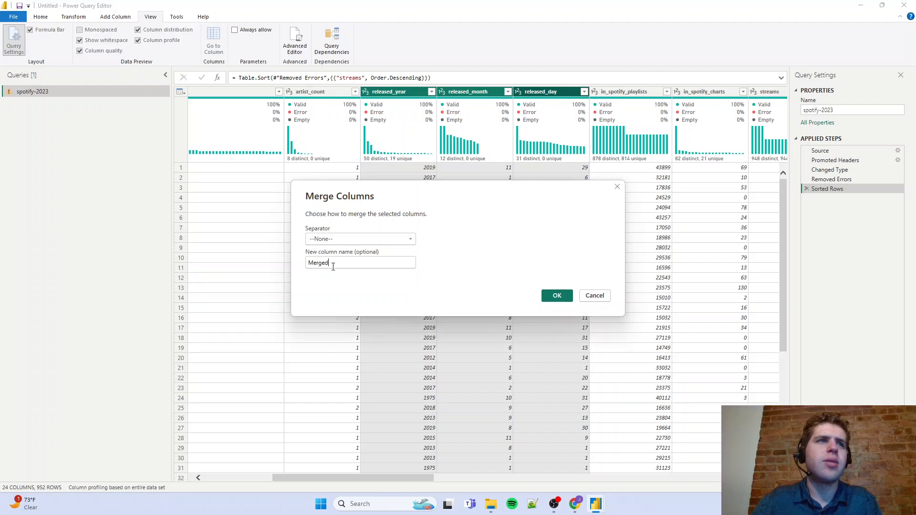
Merge the three release columns into Release_Date with the custom separator "/", and set the merged column's data type to Date
double_click(333, 265)
text(Date)
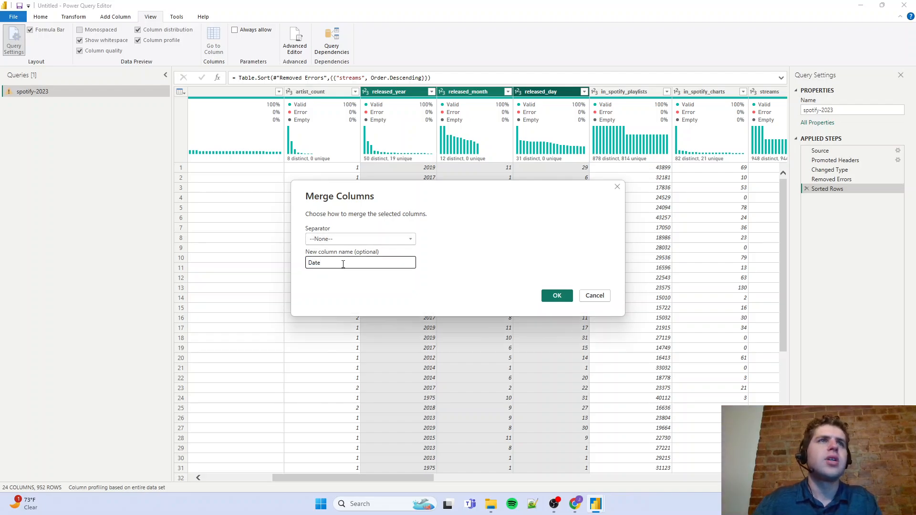
double_click(334, 262)
text(Release_)
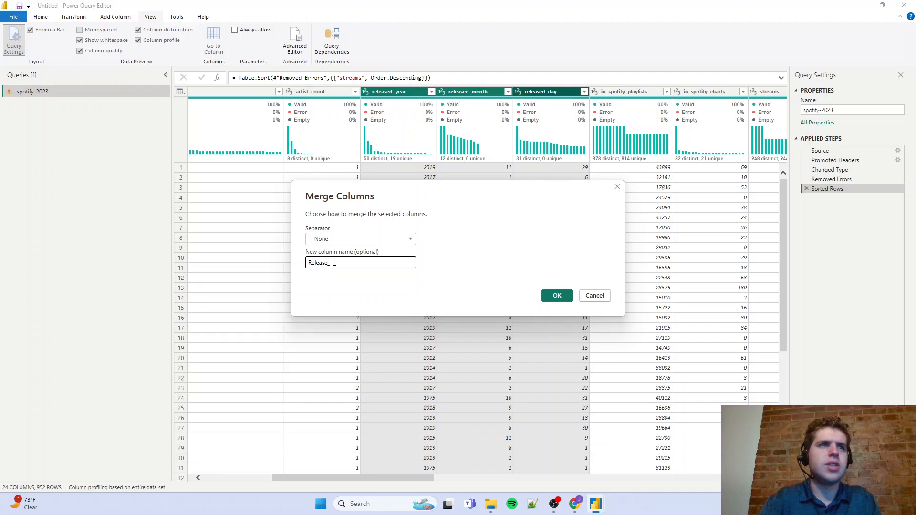
click(349, 239)
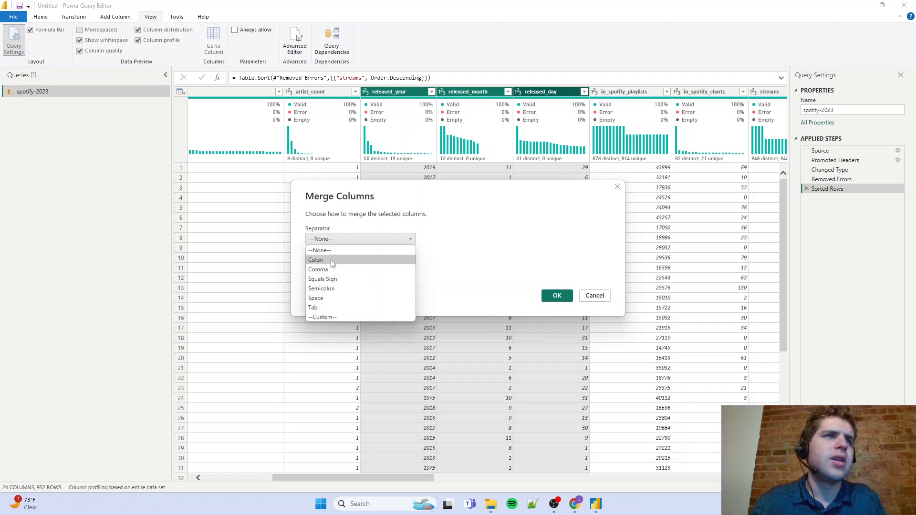
click(337, 316)
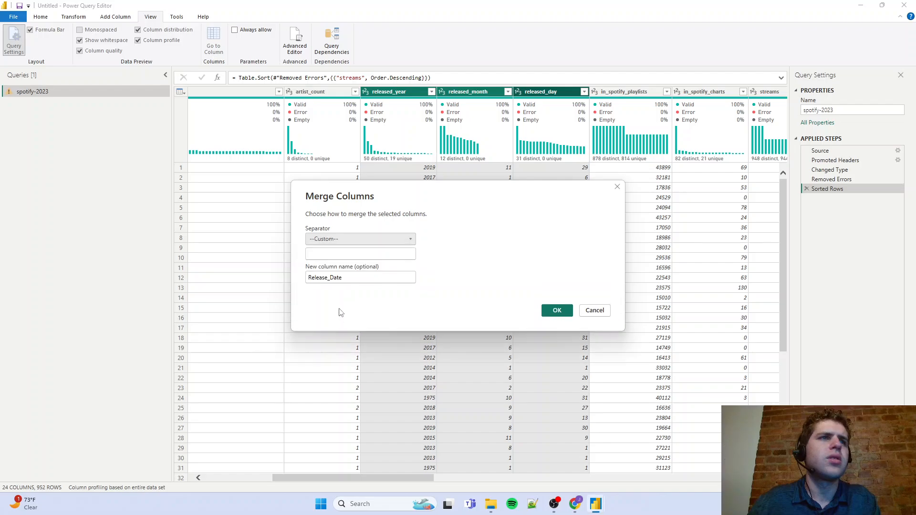
text(/)
click(558, 310)
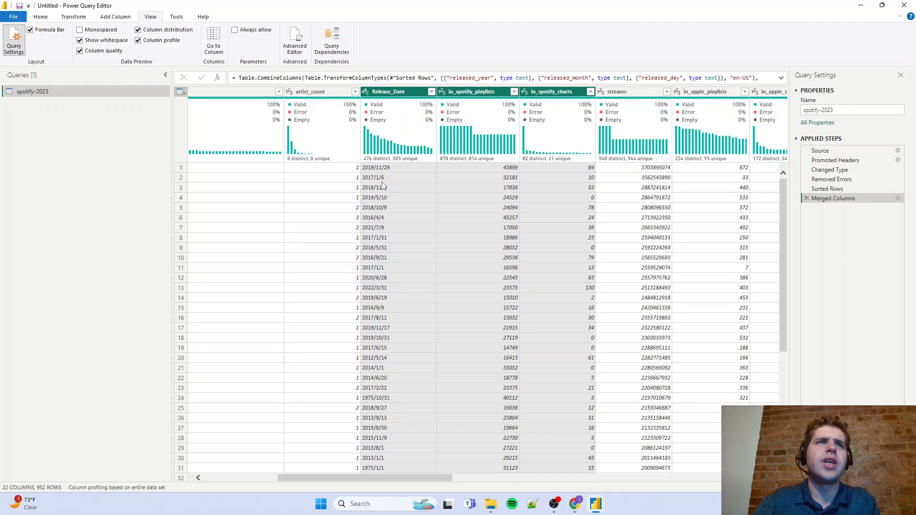
click(365, 92)
click(395, 156)
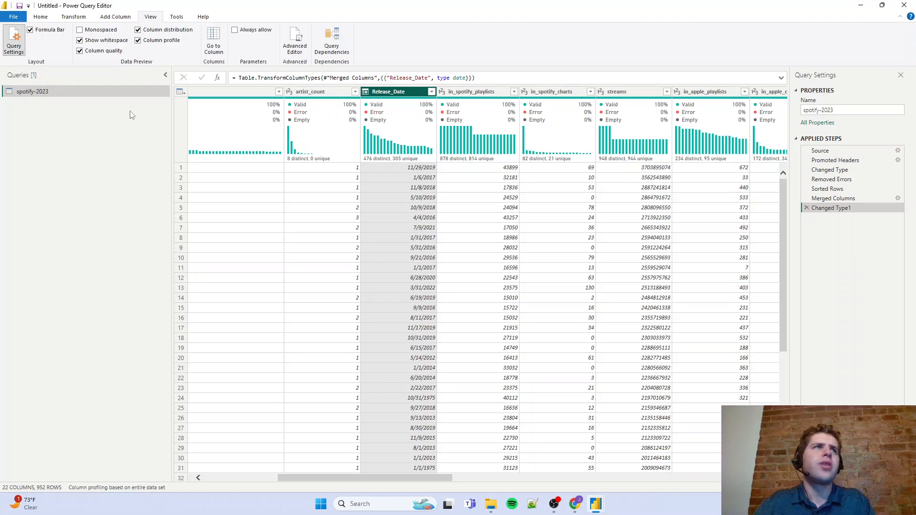
Switch to Chrome, search Google in a new tab for "date table power bi", and look through the results
click(576, 502)
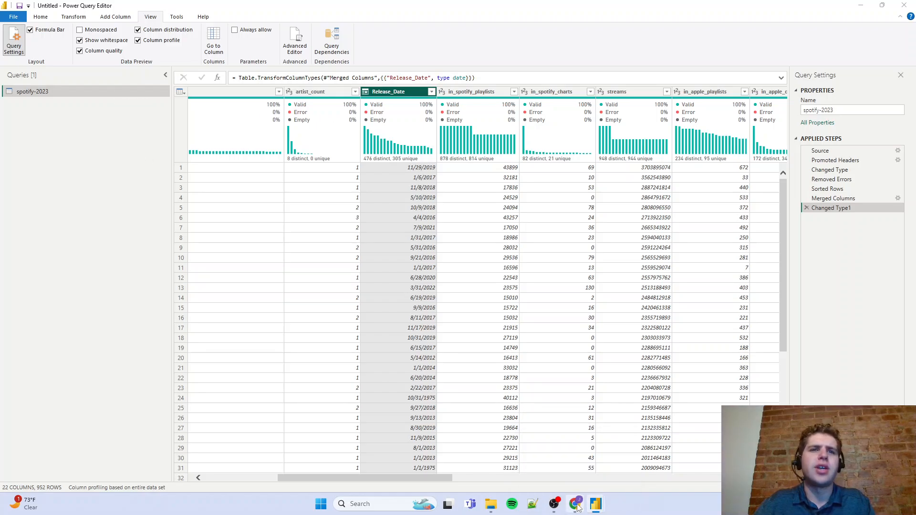
click(480, 13)
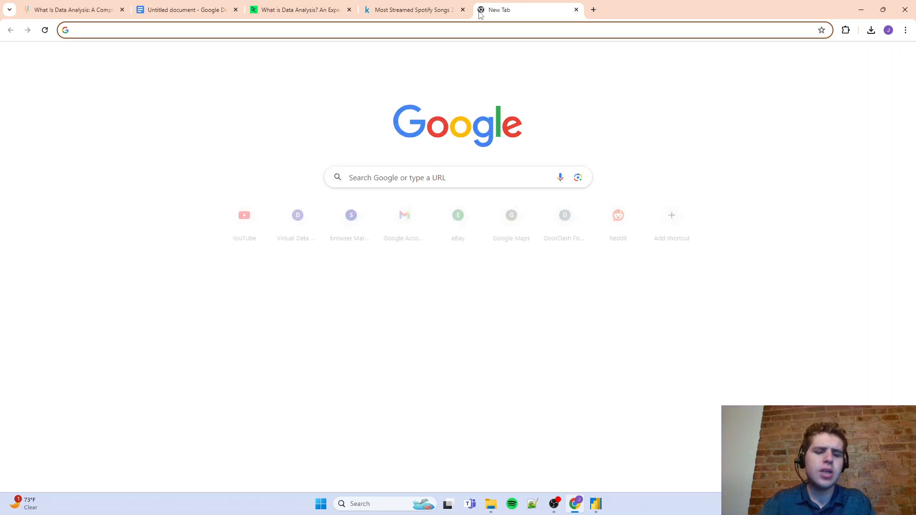
text(date table power)
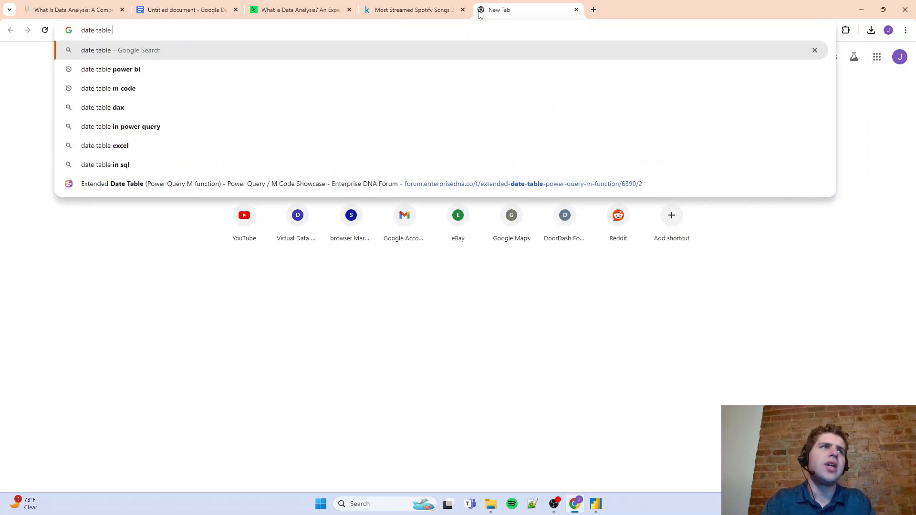
key(Return)
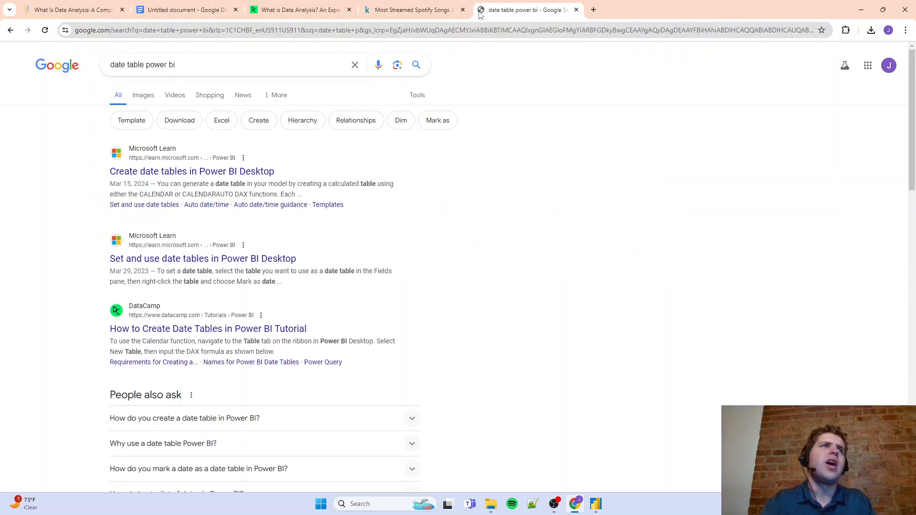
scroll(371, 245, down, 2)
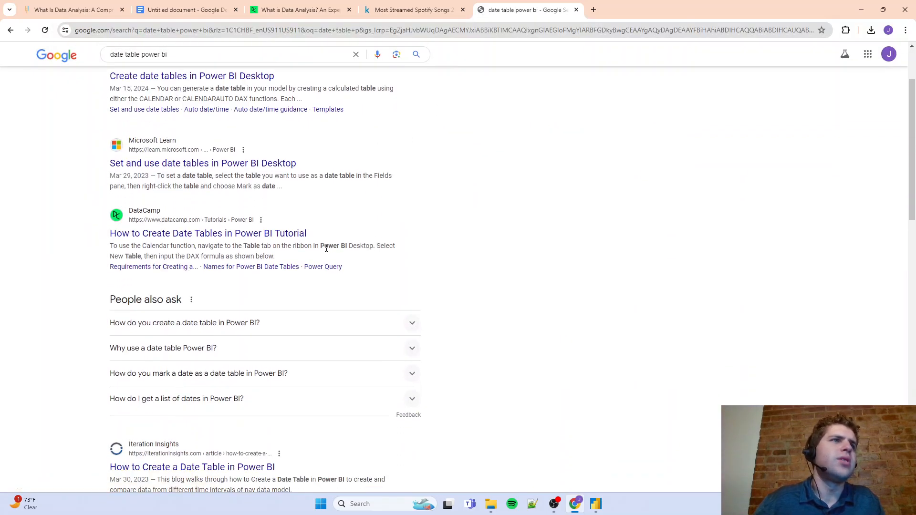
scroll(326, 249, down, 1)
scroll(326, 247, up, 3)
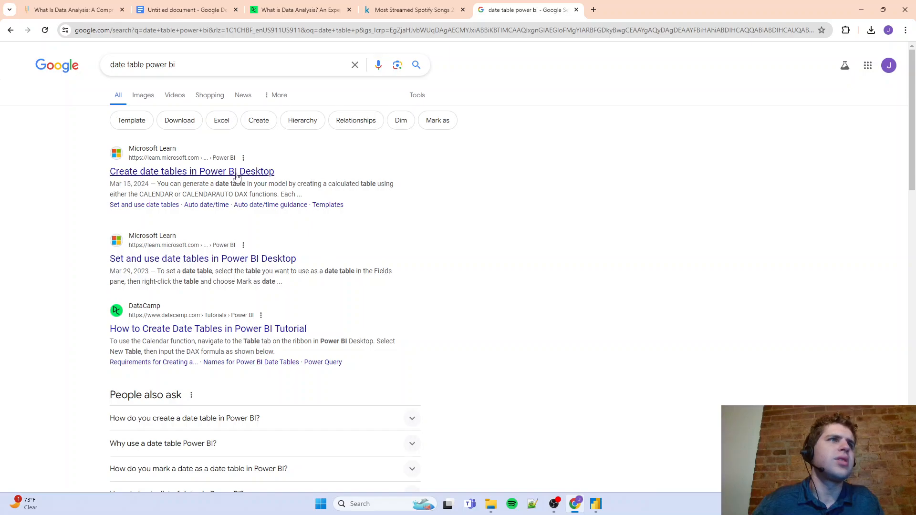
Open the Microsoft Learn article on creating date tables in Power BI Desktop and skim it through to the related content
click(231, 174)
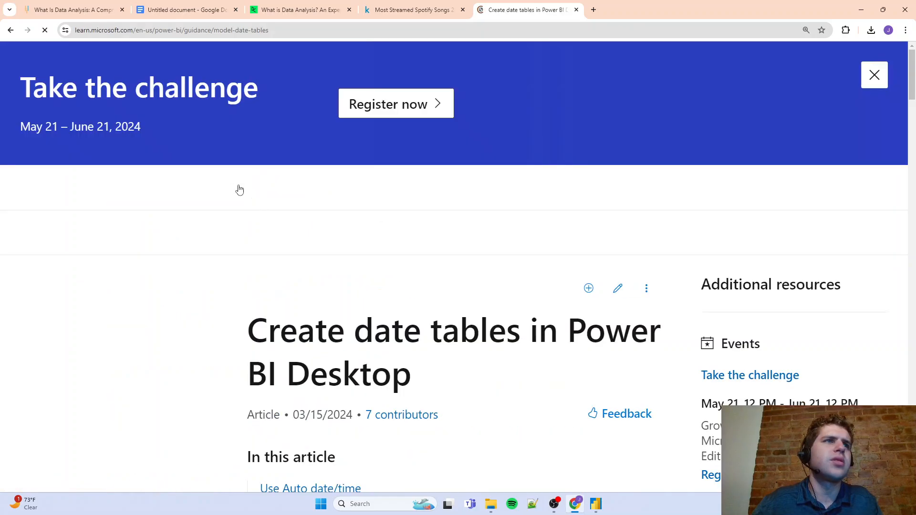
scroll(296, 249, down, 10)
scroll(300, 253, down, 20)
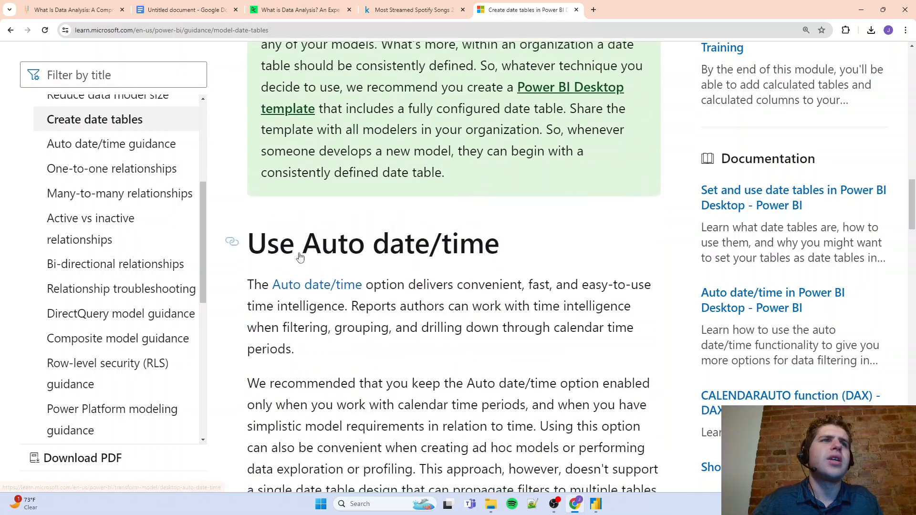
scroll(300, 256, down, 20)
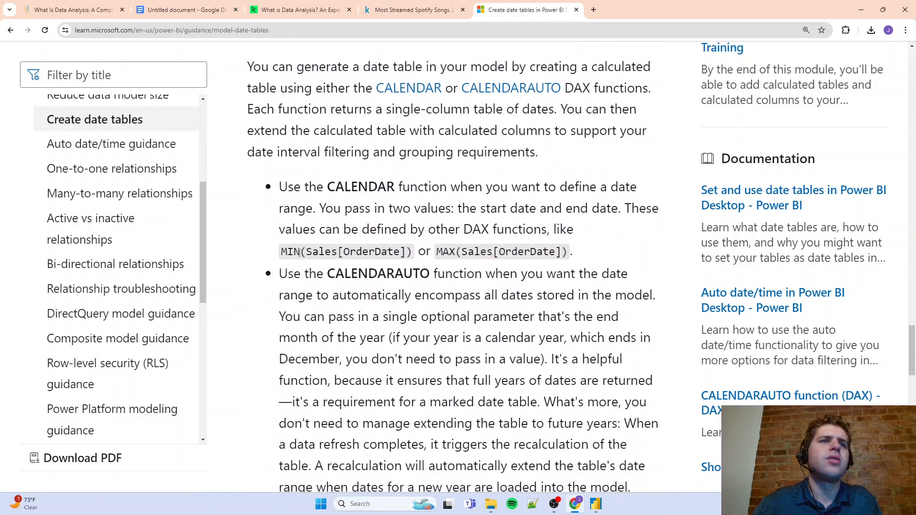
scroll(296, 260, down, 10)
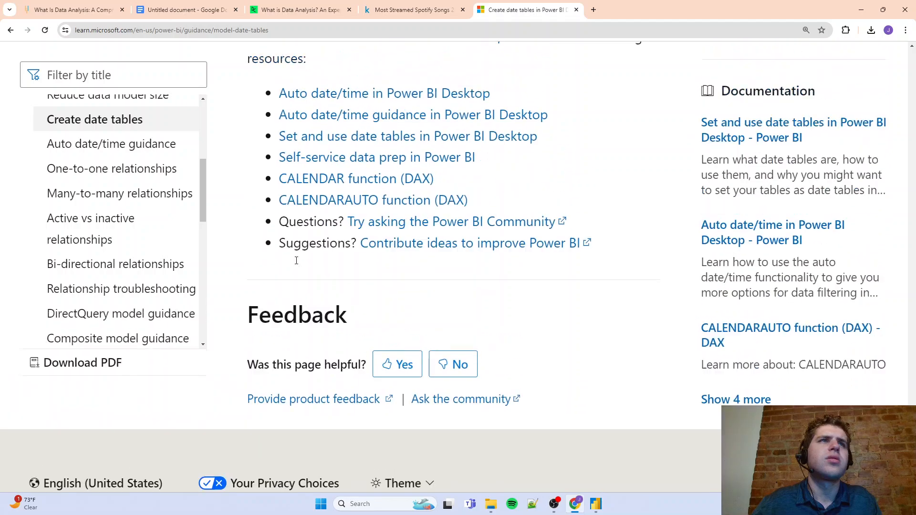
scroll(333, 241, up, 2)
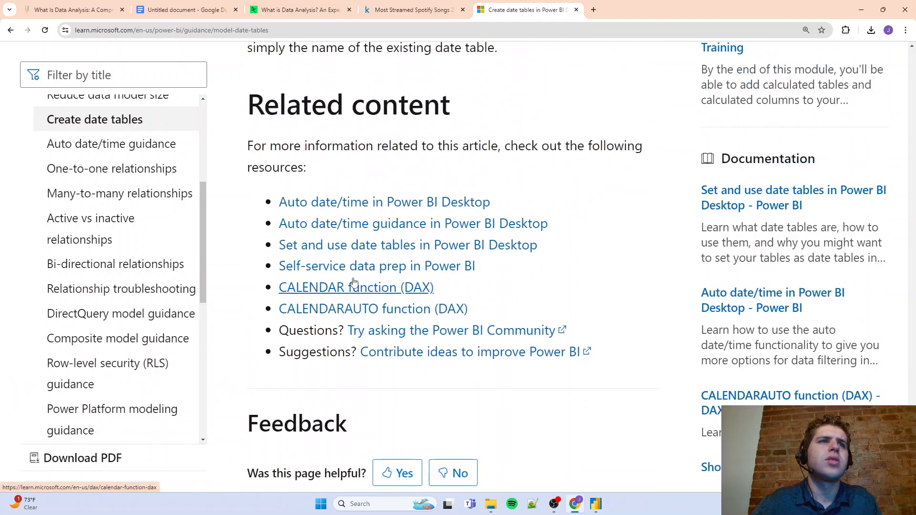
Open the CALENDARAUTO function reference and review its description, syntax, remarks and example
click(355, 310)
scroll(355, 305, down, 10)
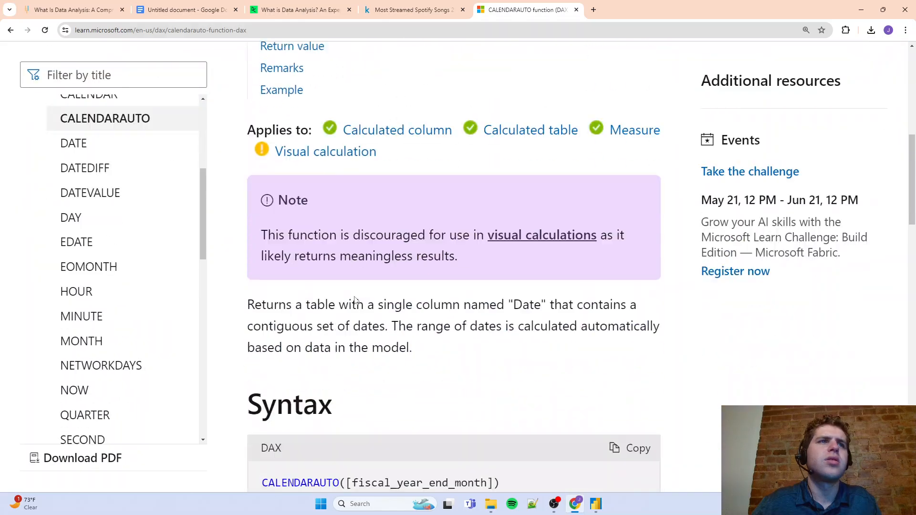
scroll(355, 301, down, 15)
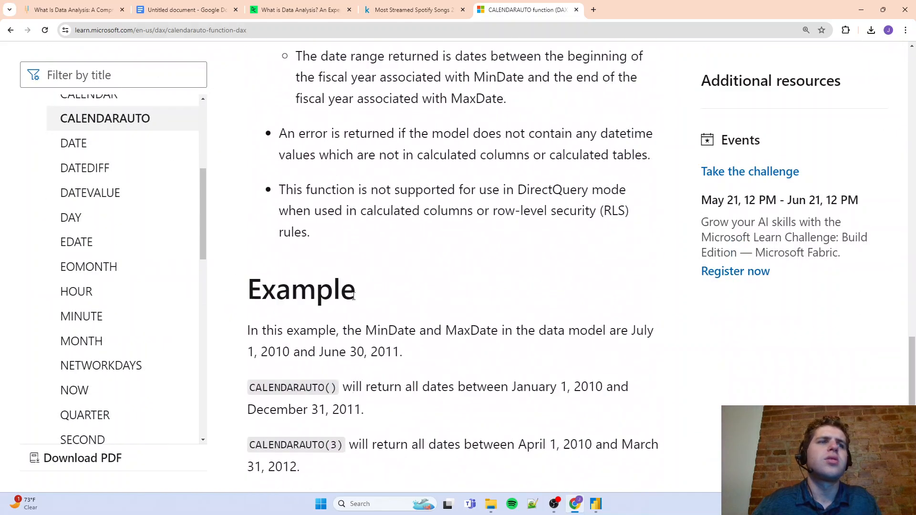
scroll(353, 293, up, 20)
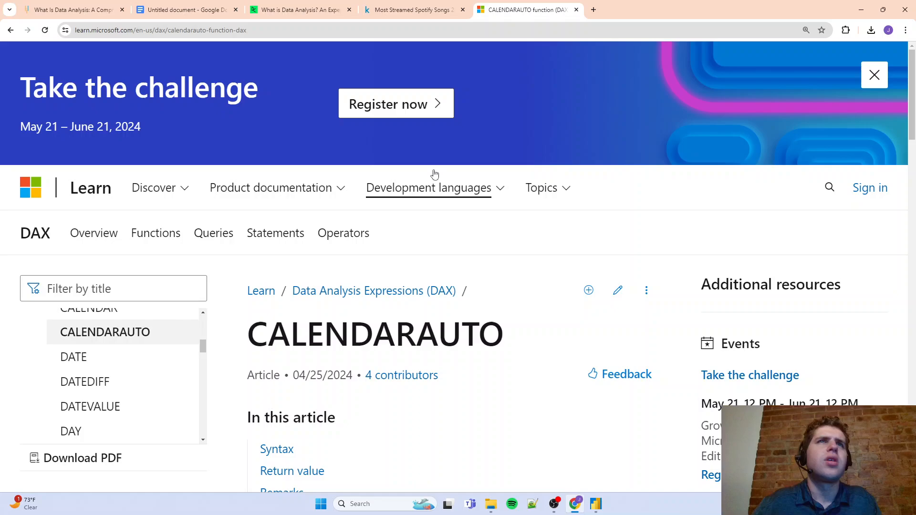
Return to Power Query Editor, then close it and apply the query changes to the Power BI model
click(861, 10)
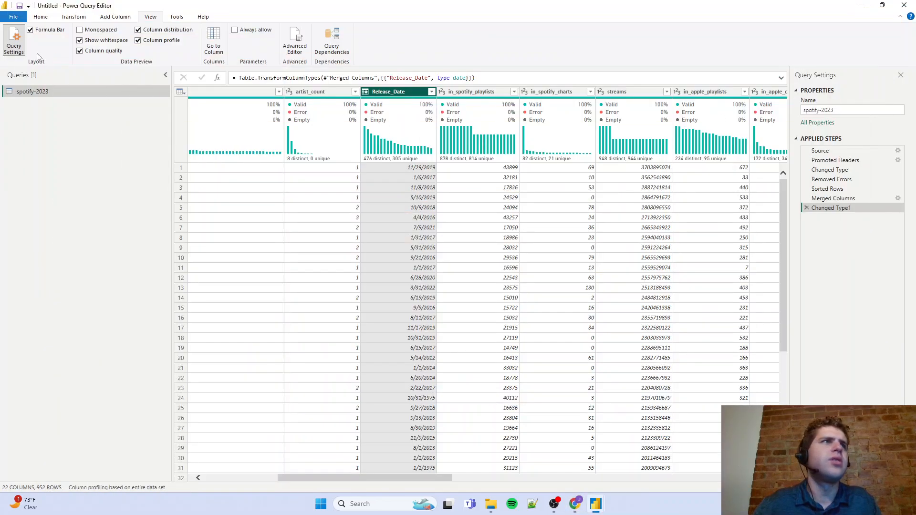
click(46, 17)
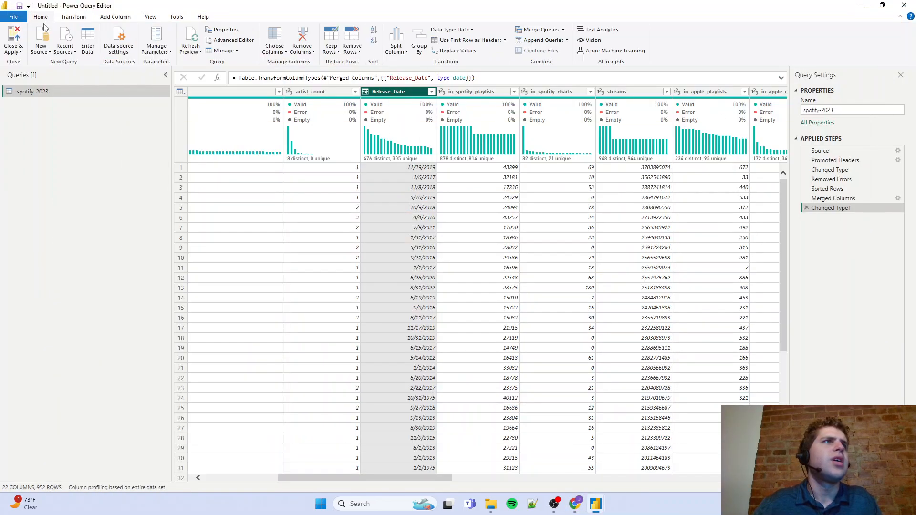
click(14, 38)
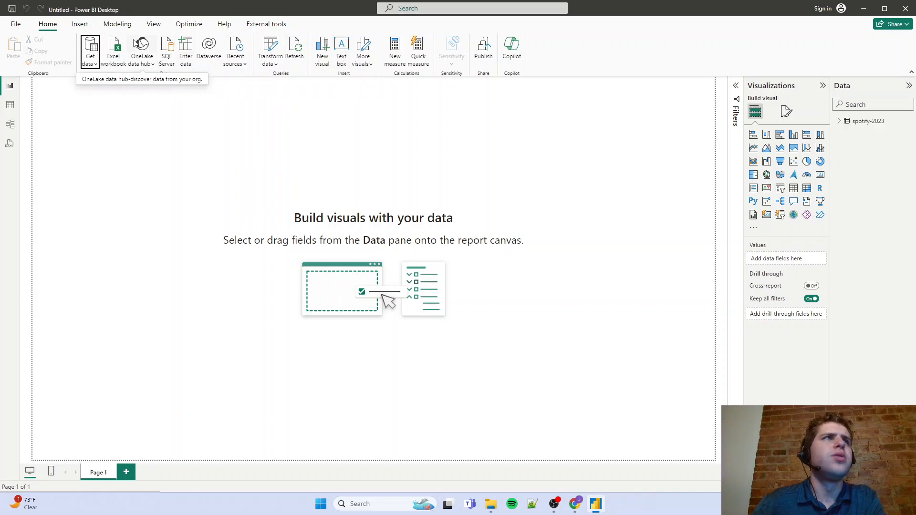
click(86, 27)
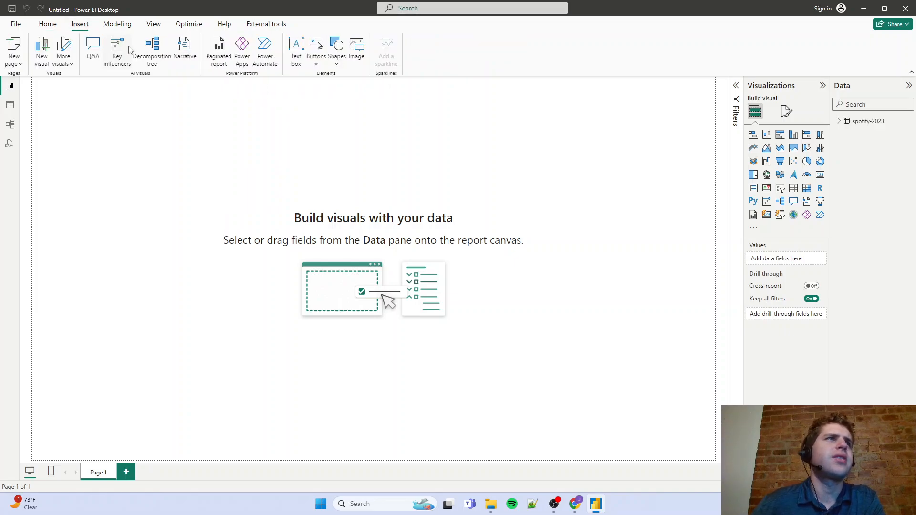
click(58, 28)
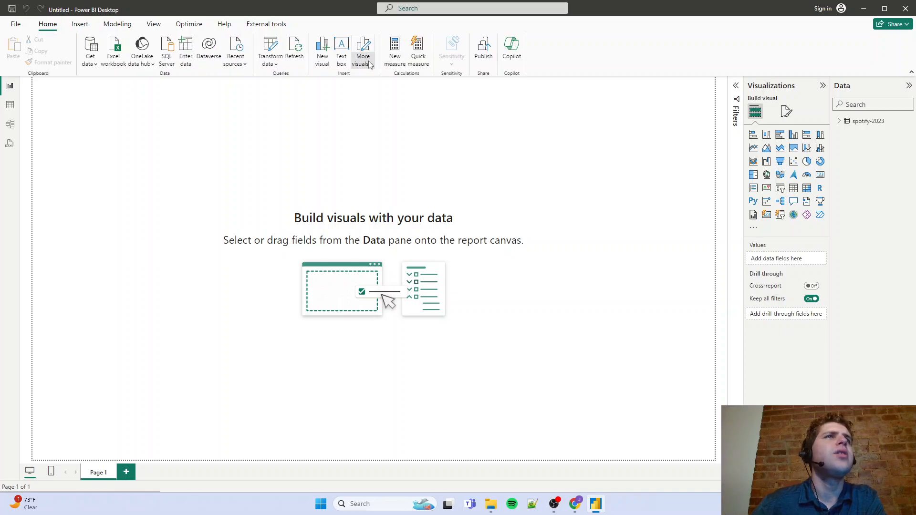
click(363, 56)
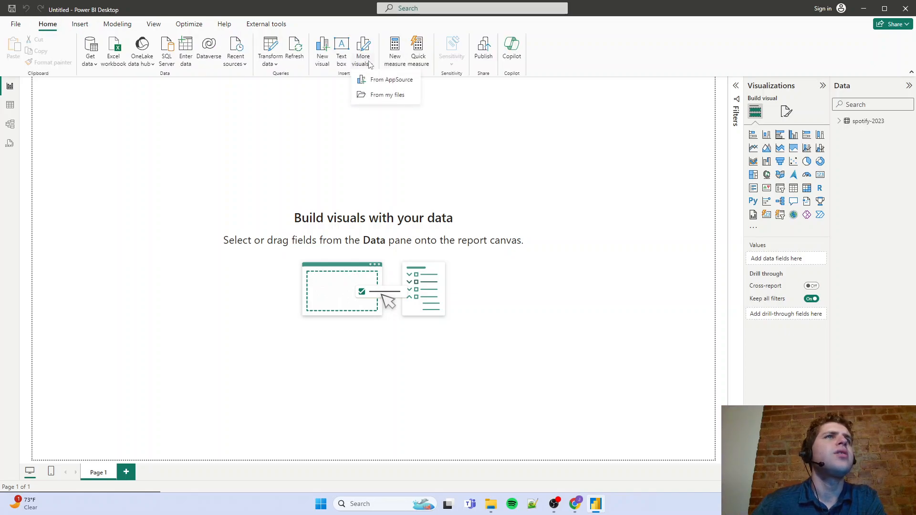
click(153, 24)
click(187, 24)
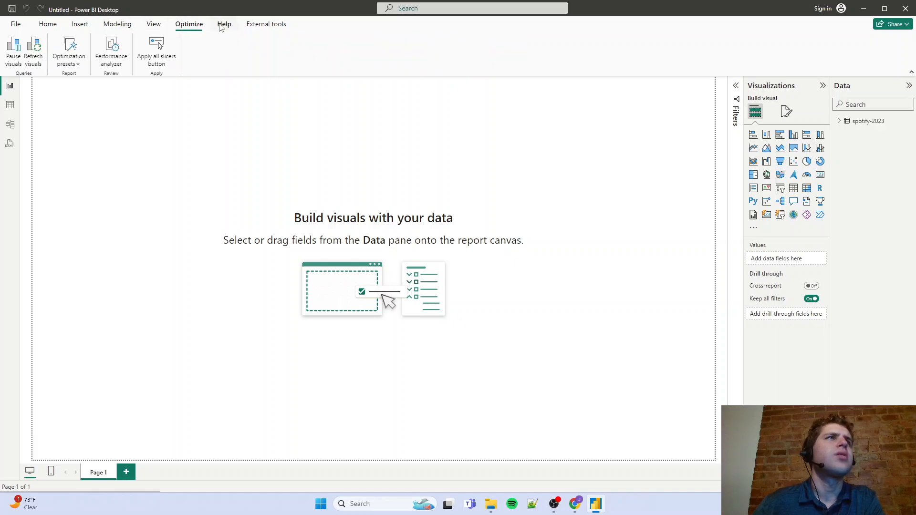
click(224, 24)
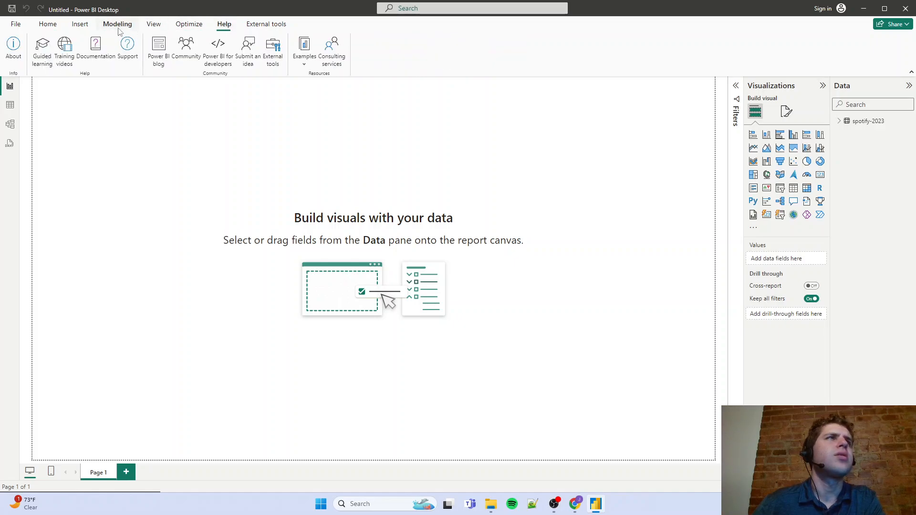
click(83, 27)
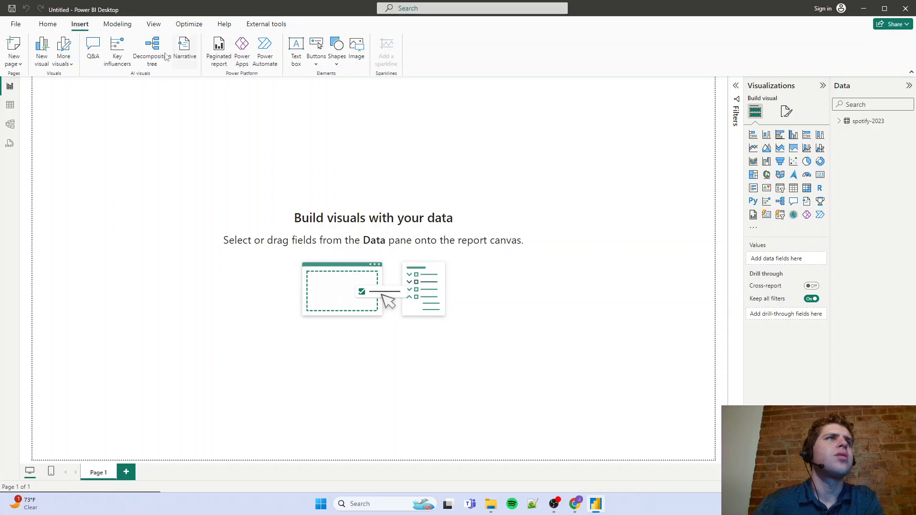
In Table view, create a new calculated table and begin its CALENDAR formula with the start date "1/1/1930"
click(11, 105)
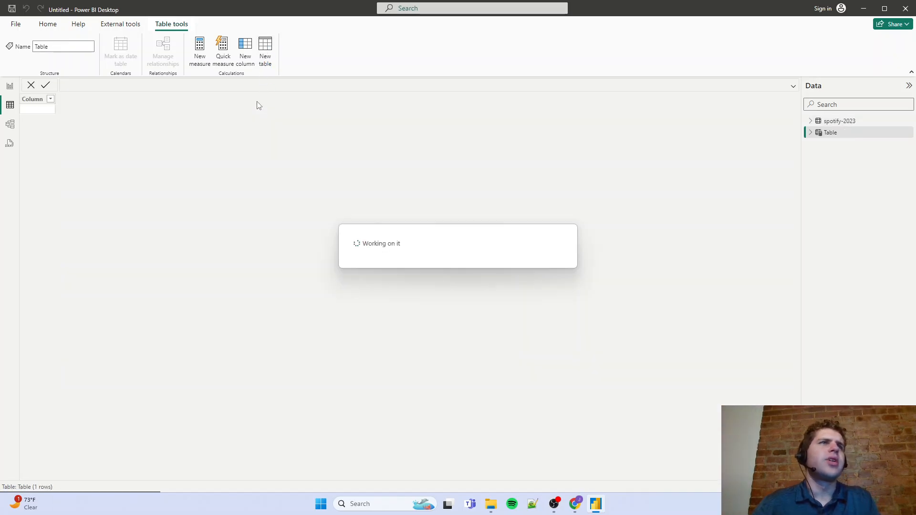
click(119, 85)
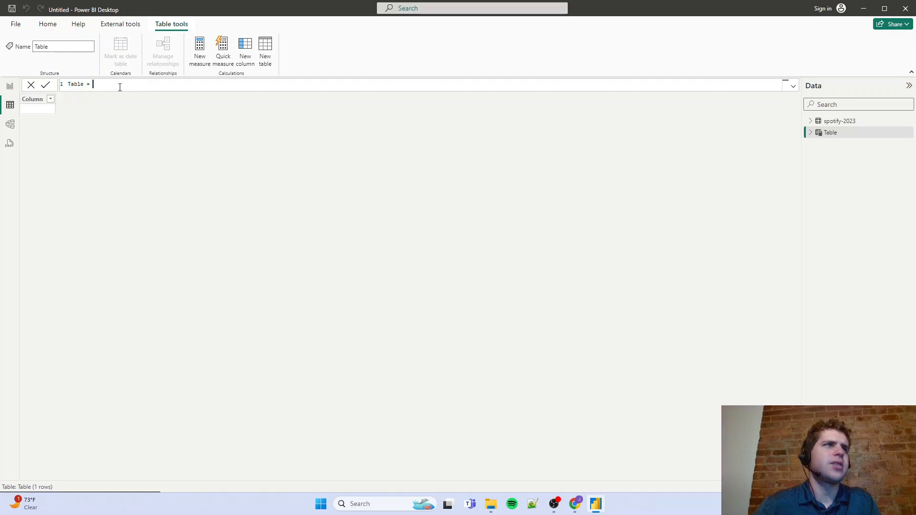
text(CALENDAR()
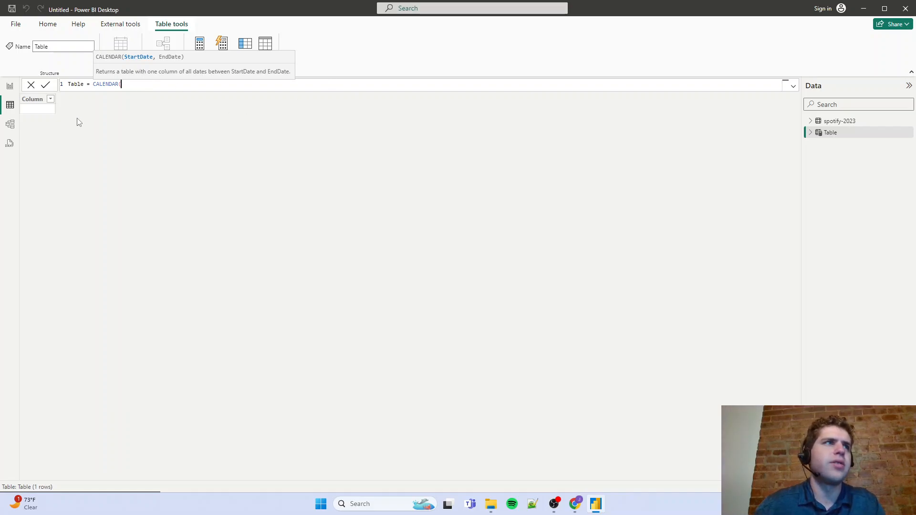
text(1/1/19)
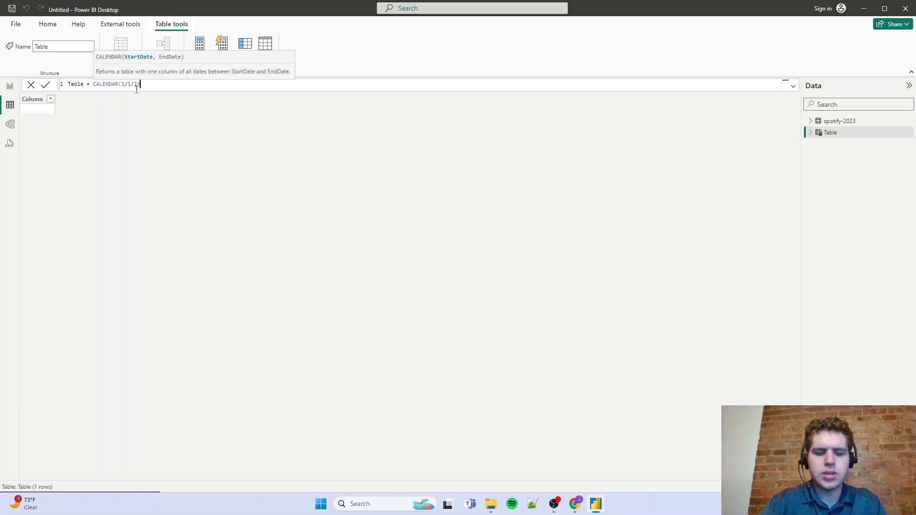
text(30')
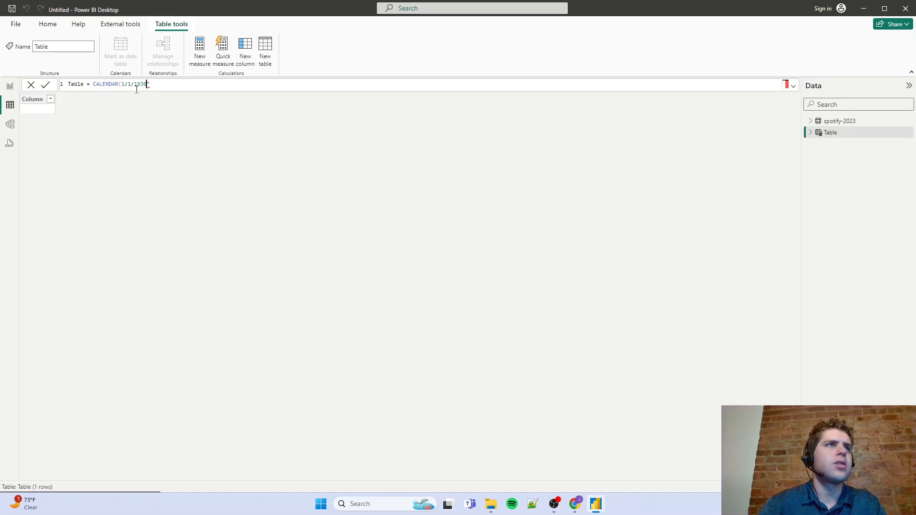
key(Left)
key(Left)
key(Left)
key(Left)
key(Left)
key(Left)
key(Left)
key(Left)
key(Left)
text(")
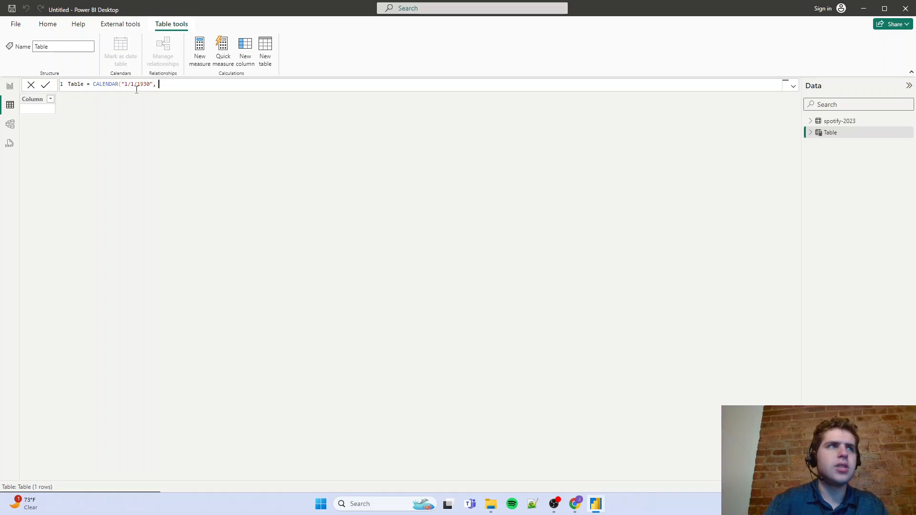
key(BackSpace)
key(BackSpace)
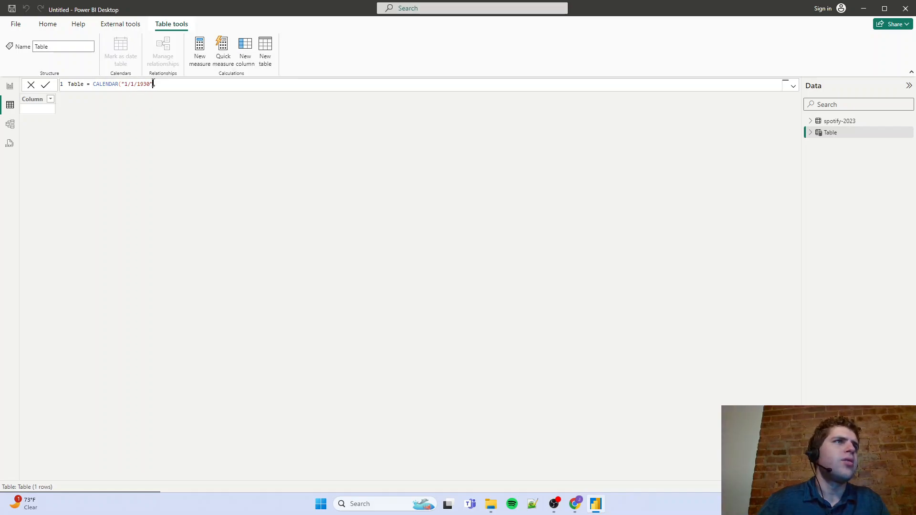
Complete the CALENDAR formula with "12/31/2023" as the end date, reusing a copy of the start date
text(,)
drag(153, 84, 125, 83)
key(ctrl+c)
click(165, 84)
key(ctrl+v)
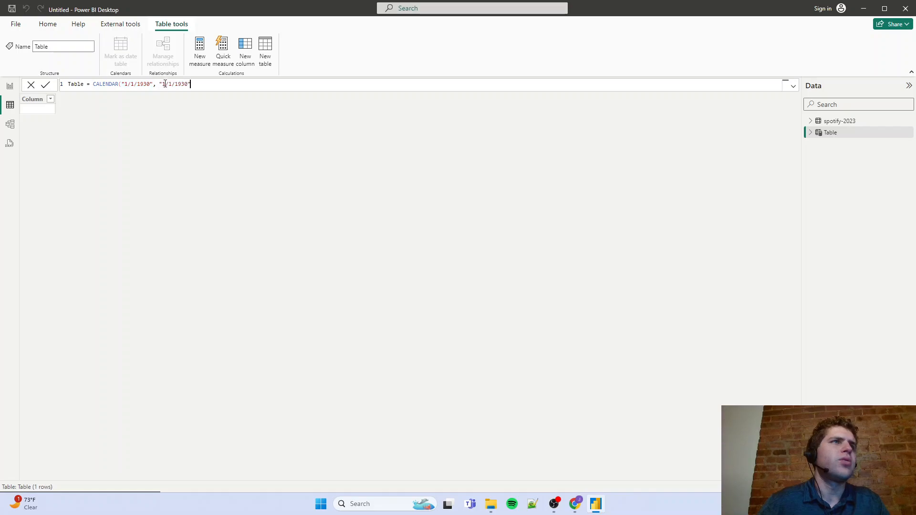
click(165, 84)
text(2)
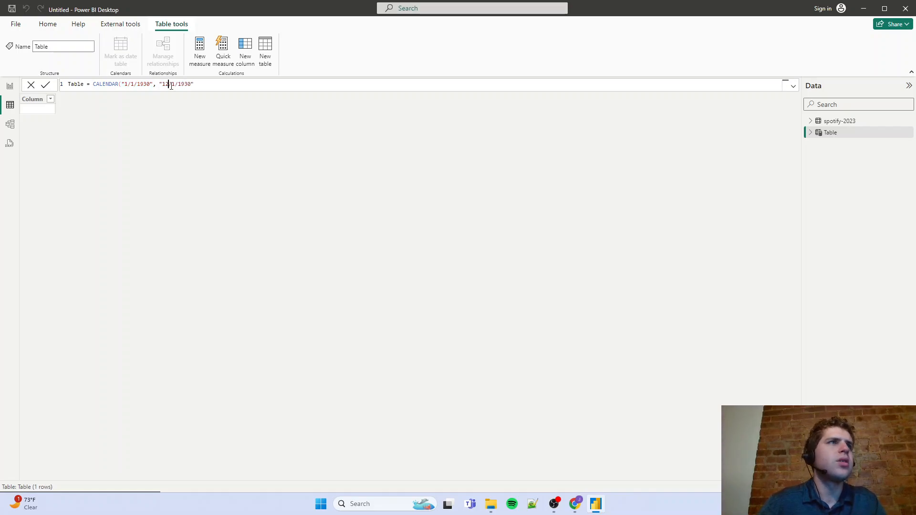
double_click(174, 84)
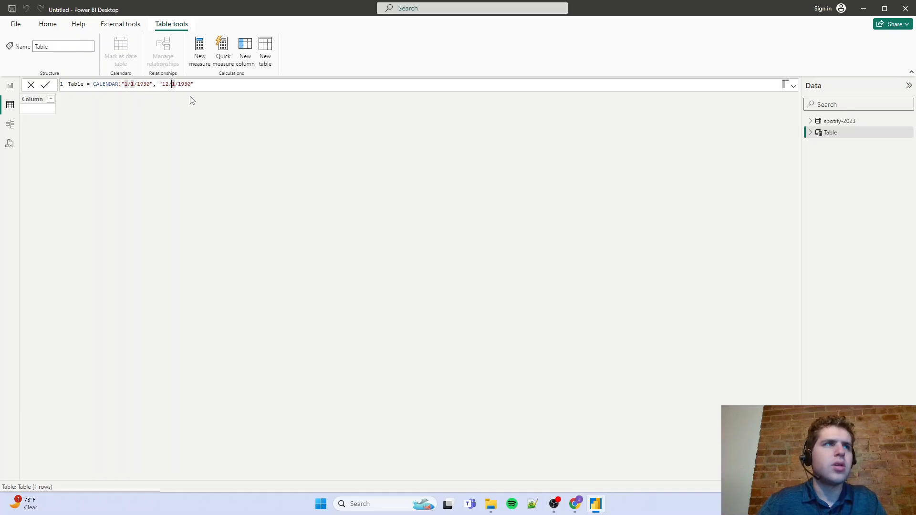
text(31)
drag(194, 84, 188, 84)
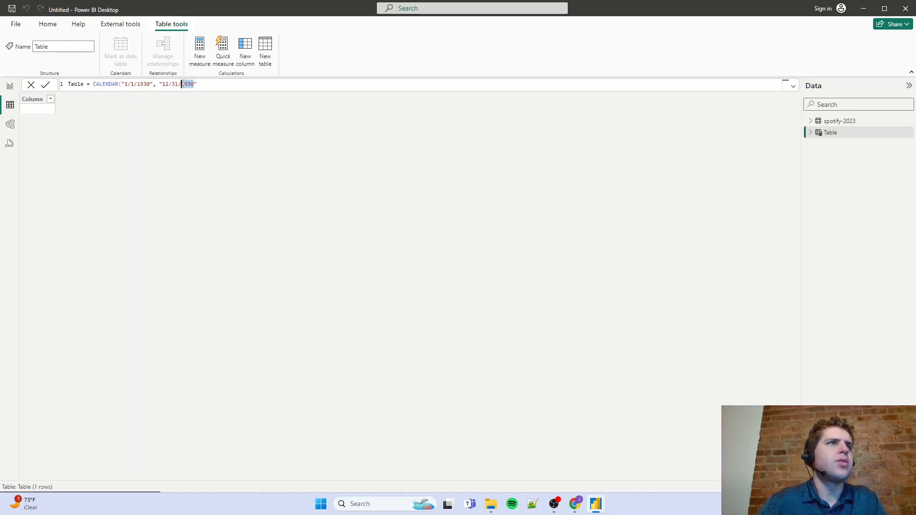
text(2023)
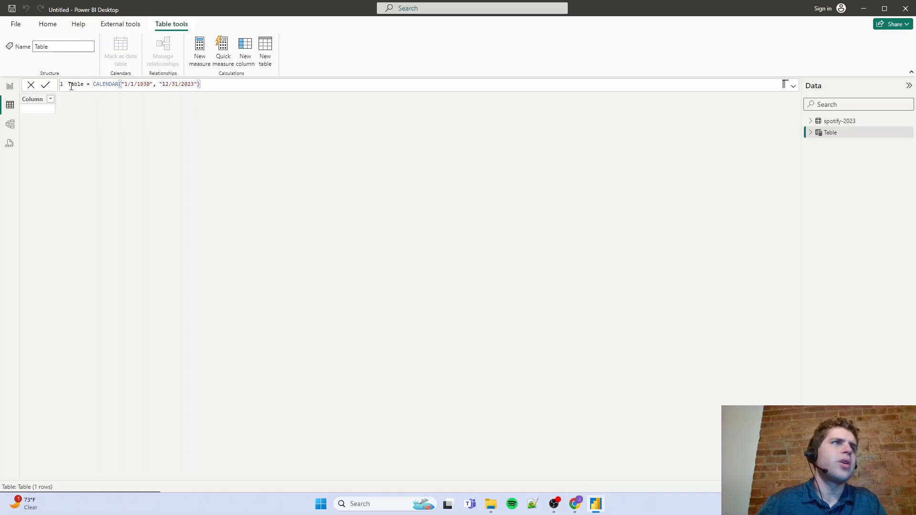
Name the calculated table "Date - Dimension" in its formula and commit it to generate the dates
text(Dta)
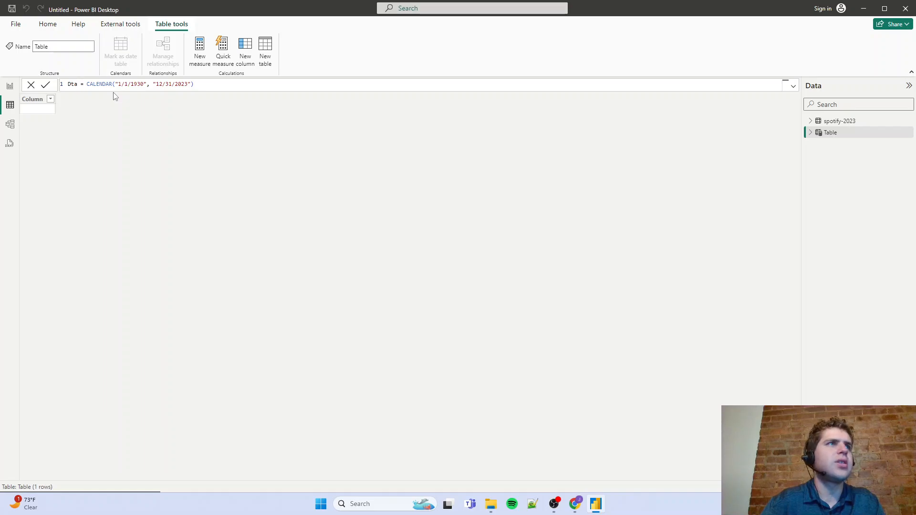
key(BackSpace)
key(BackSpace)
text(ate - )
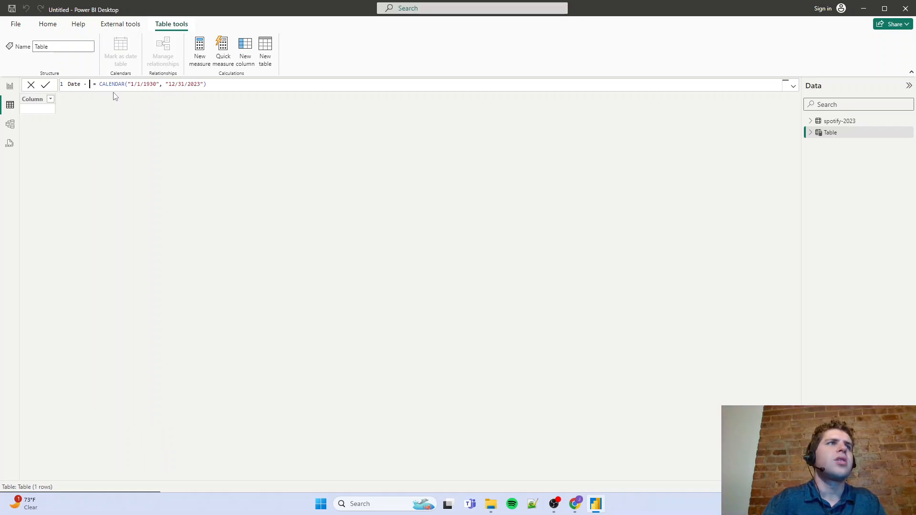
text(Dimension)
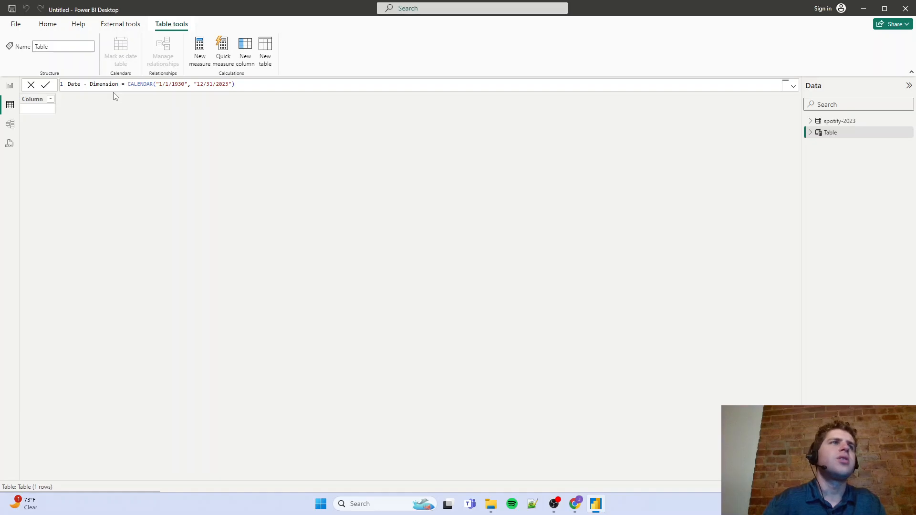
key(Return)
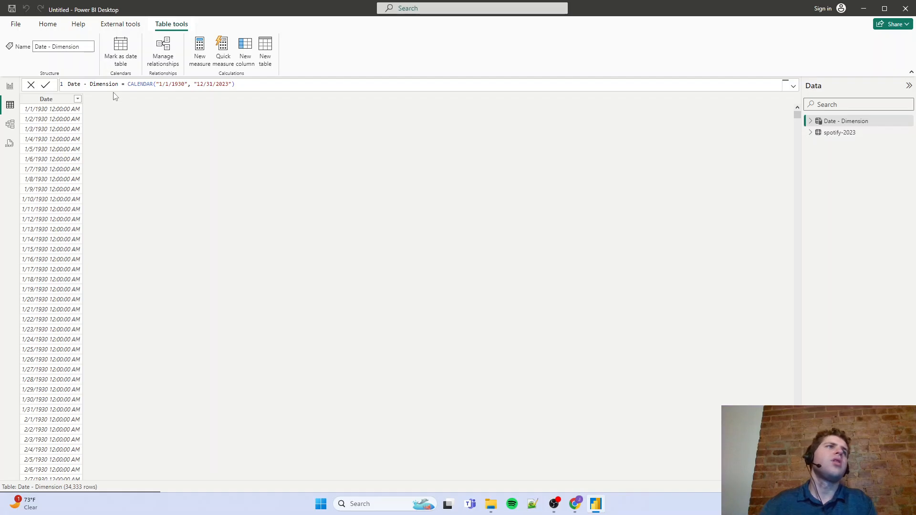
Replace the Date - Dimension table's formula with CALENDARAUTO(), removing both date arguments, and commit it
click(48, 101)
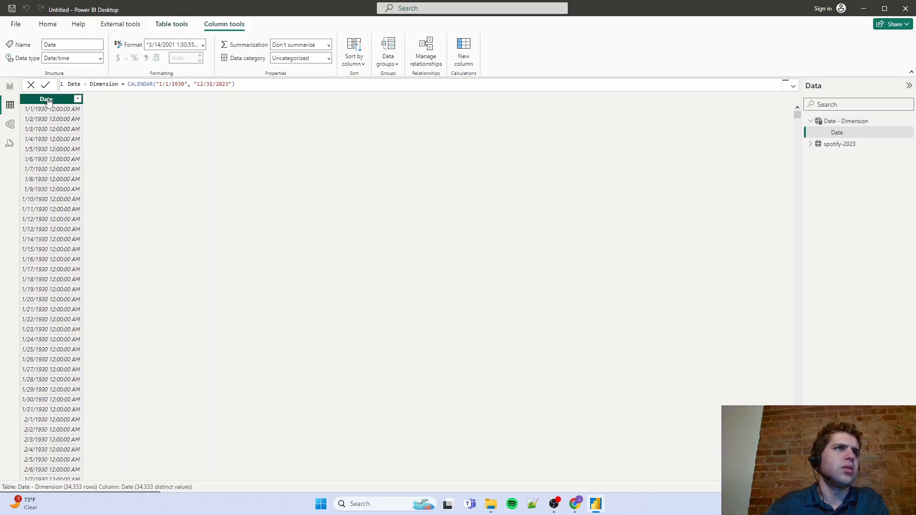
double_click(154, 84)
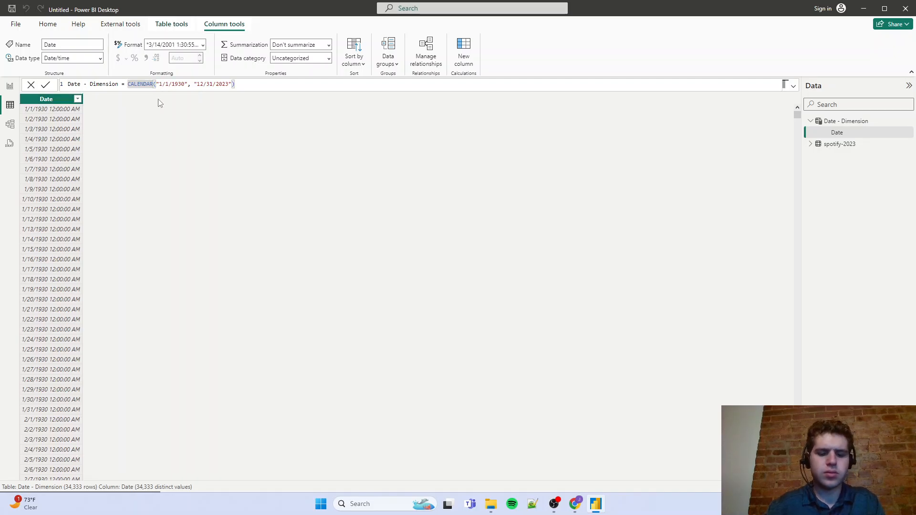
text(AUTO)
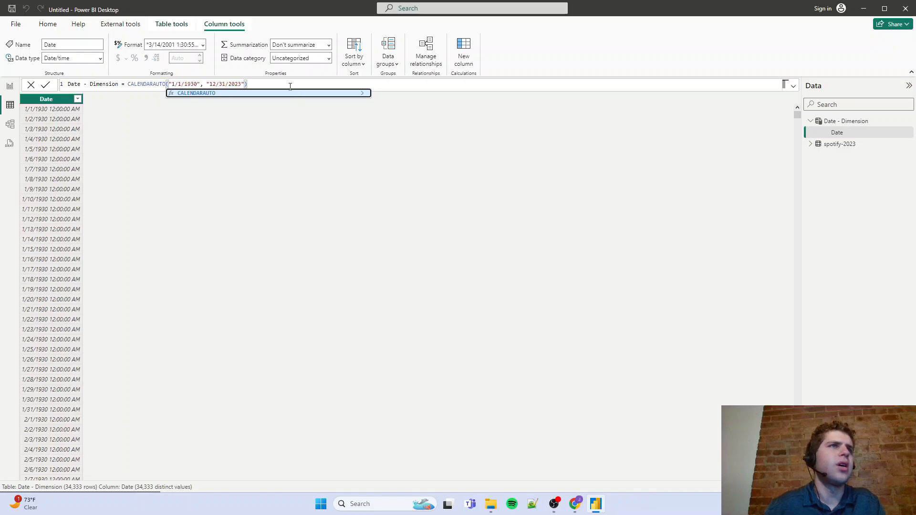
click(289, 86)
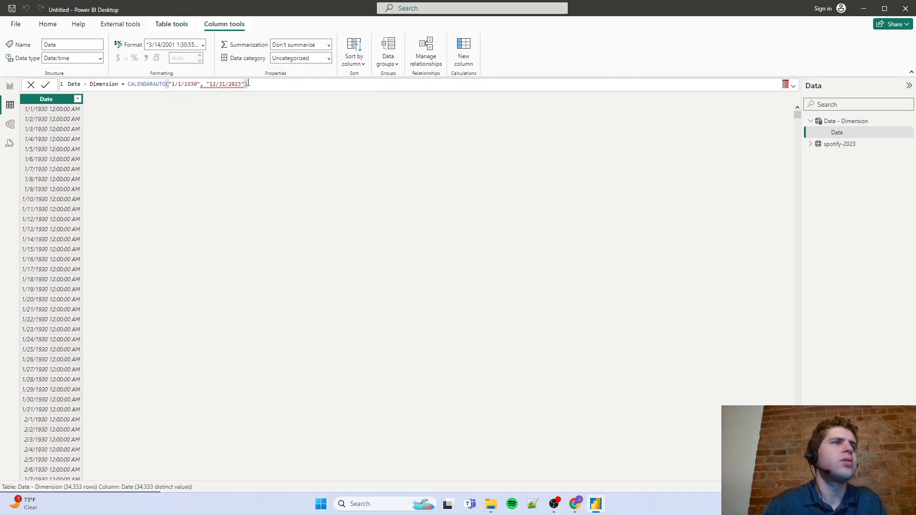
drag(247, 84, 169, 85)
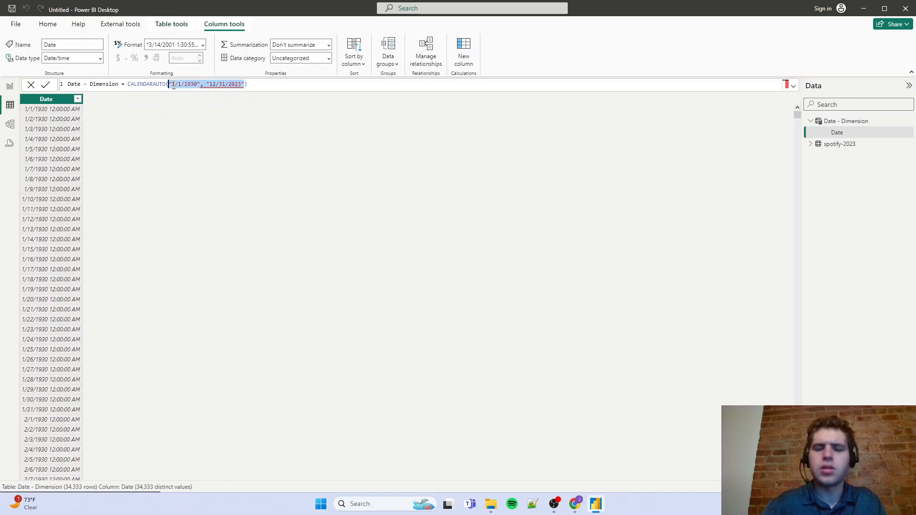
key(BackSpace)
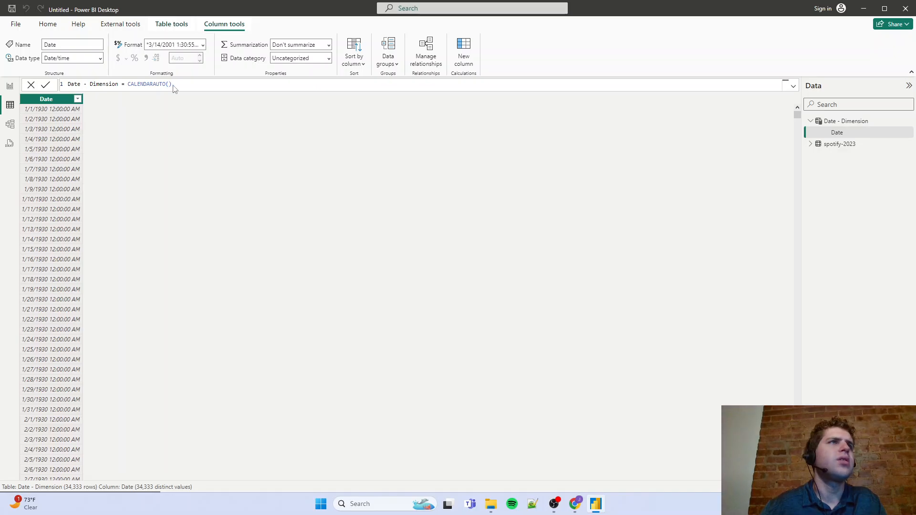
key(Return)
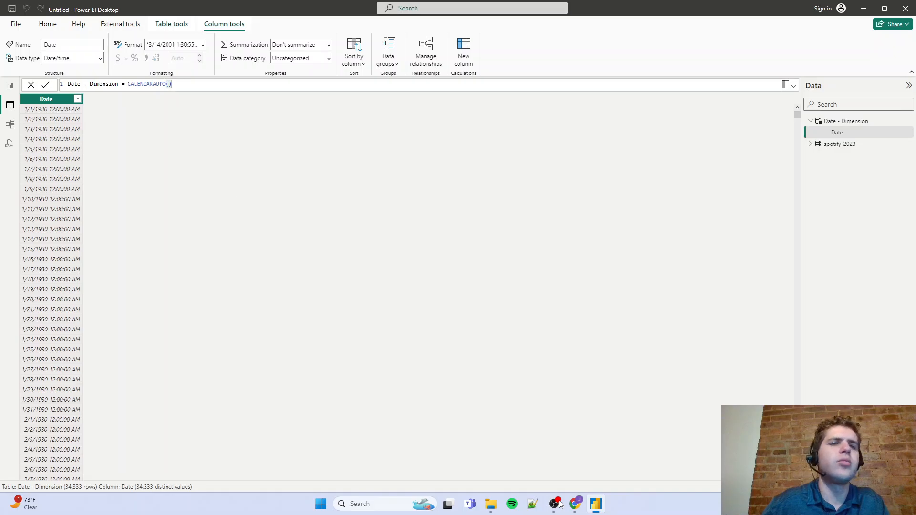
Switch to Chrome, return to the "date table power bi" Google results and look through them for a date table guide
click(575, 503)
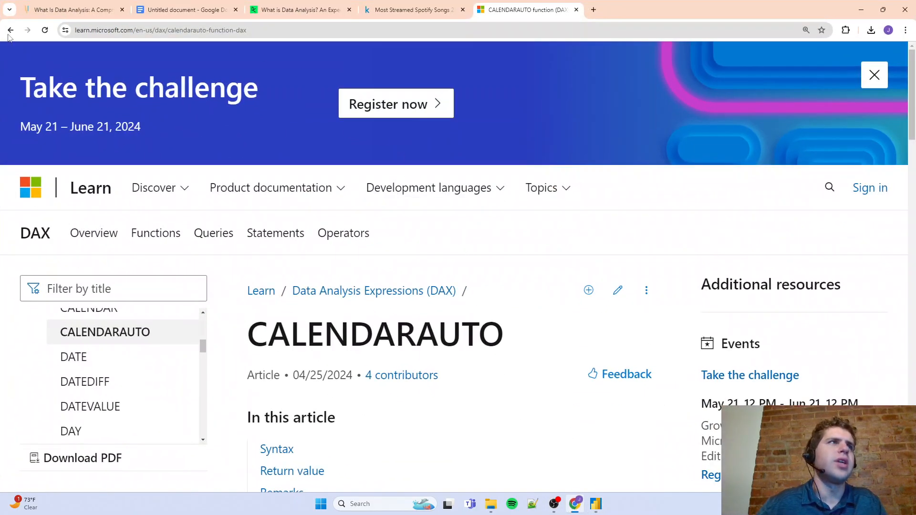
click(10, 31)
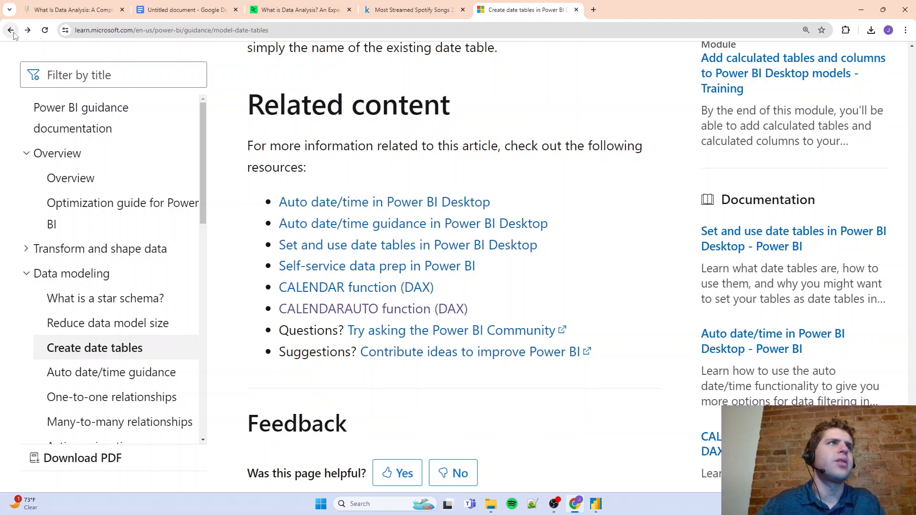
click(11, 31)
scroll(127, 253, down, 15)
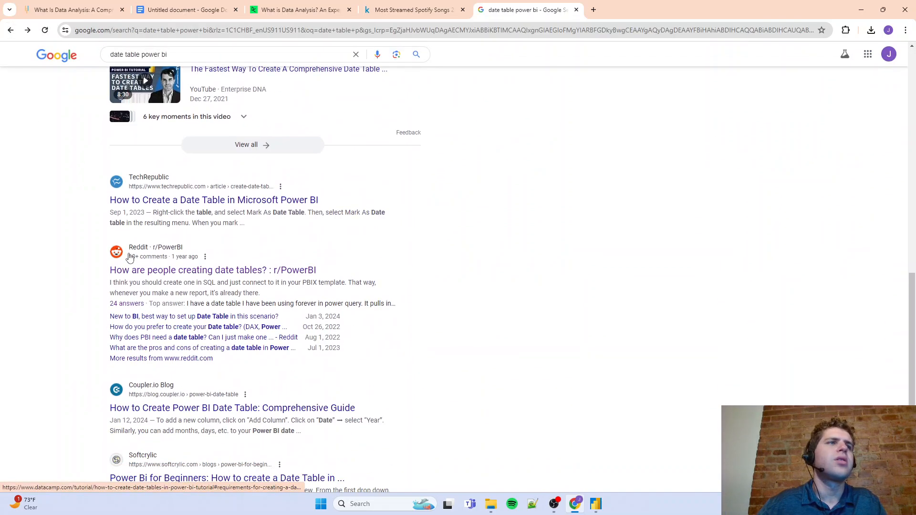
scroll(130, 258, down, 4)
scroll(129, 258, up, 2)
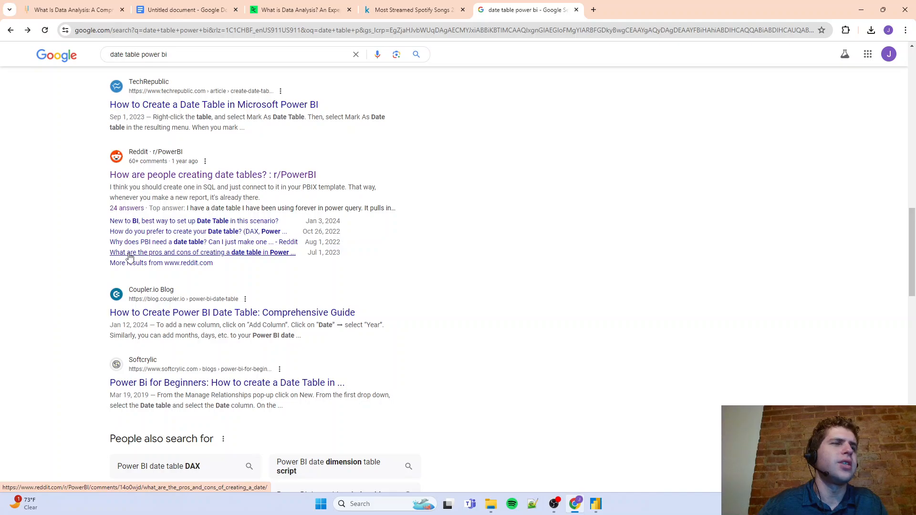
scroll(129, 258, down, 2)
scroll(129, 258, down, 6)
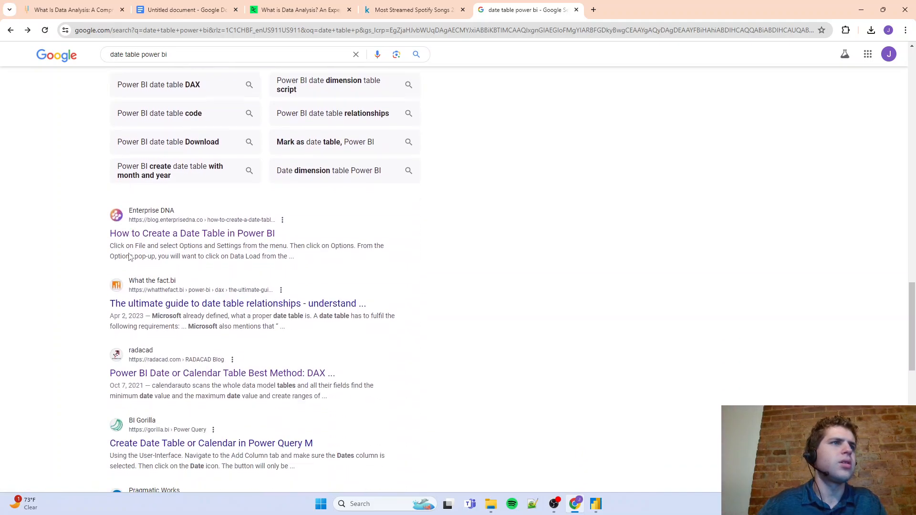
click(151, 233)
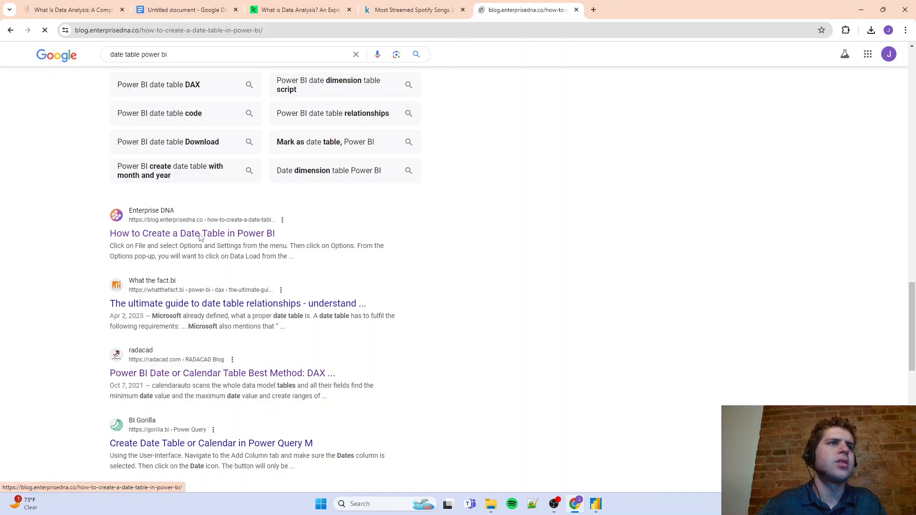
click(10, 30)
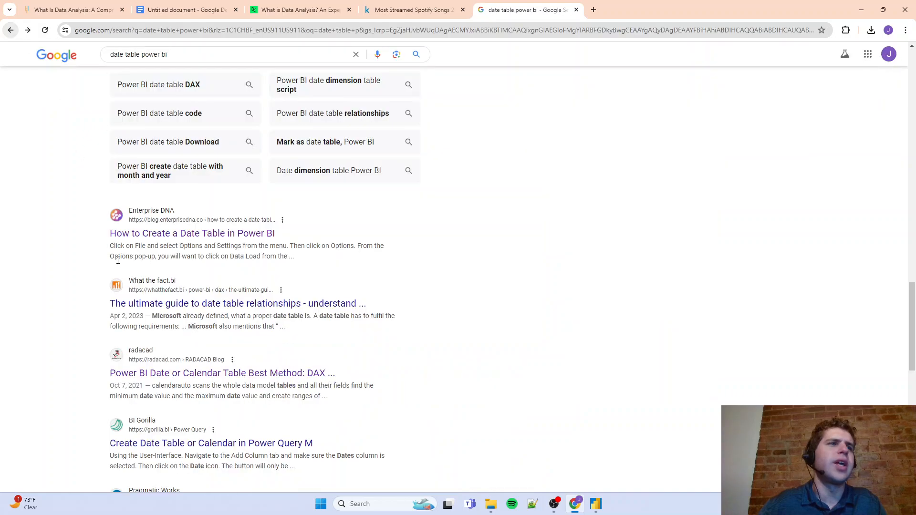
Open RADACAD's article on the best Power BI date table method and examine it for a ready-made date table script
scroll(160, 270, down, 3)
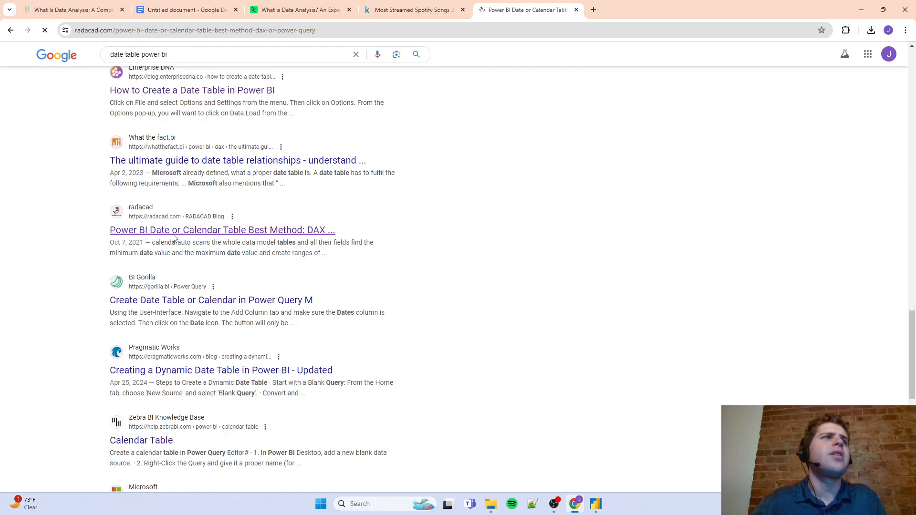
scroll(242, 227, down, 10)
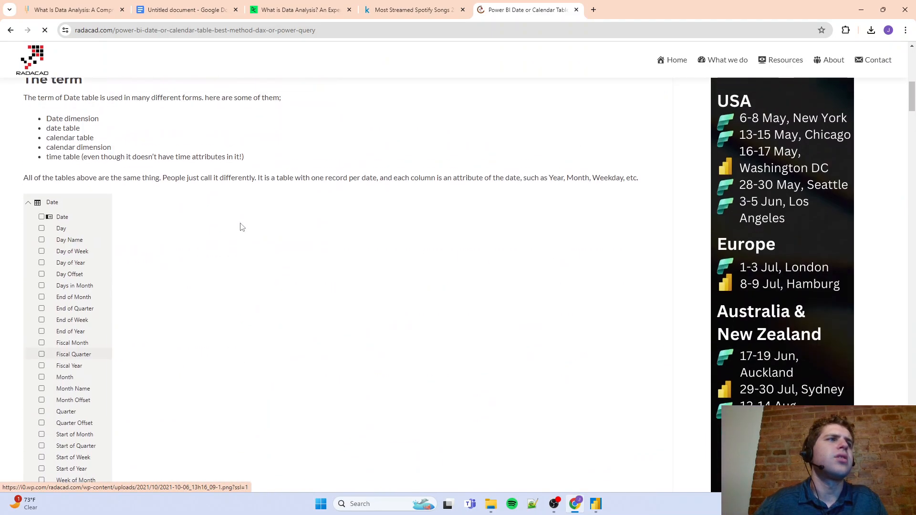
scroll(242, 227, down, 20)
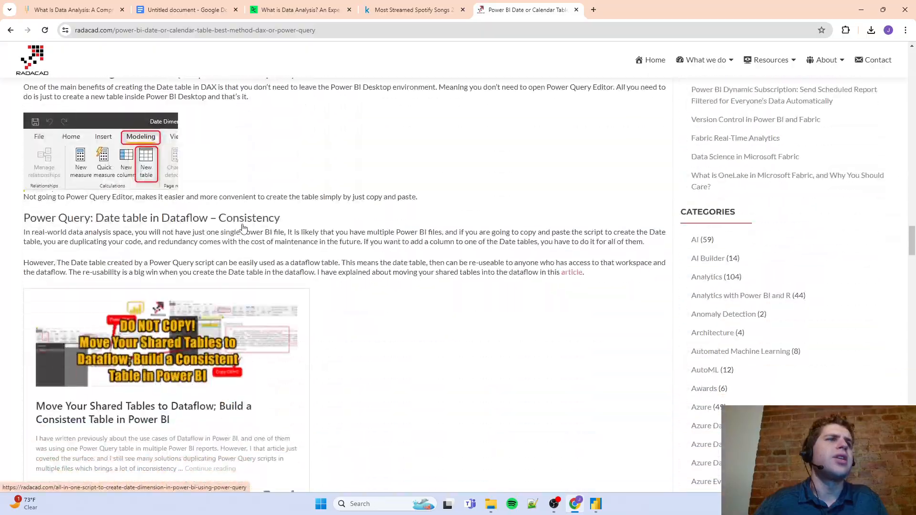
scroll(242, 227, down, 20)
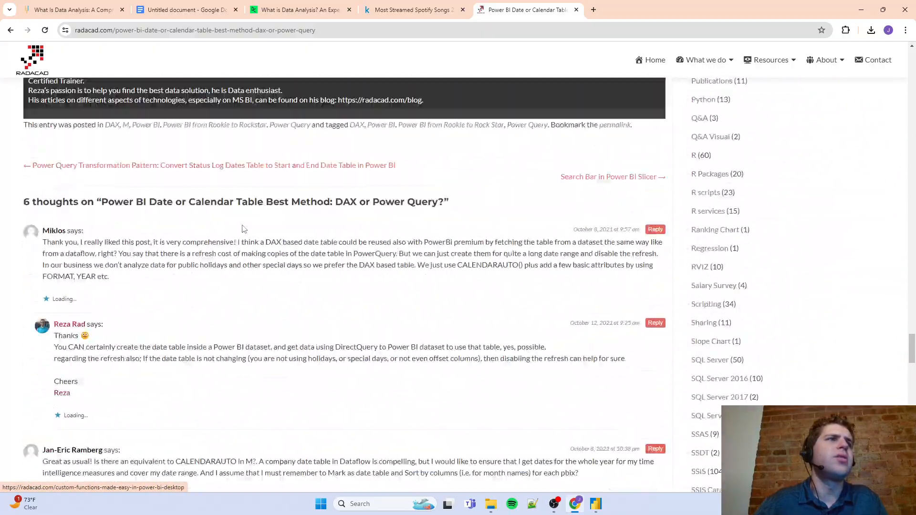
scroll(242, 228, up, 20)
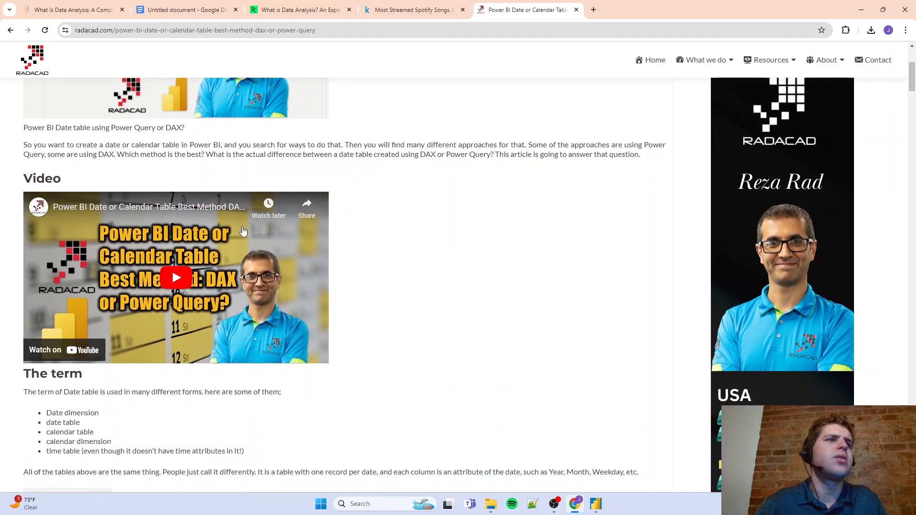
scroll(243, 231, down, 18)
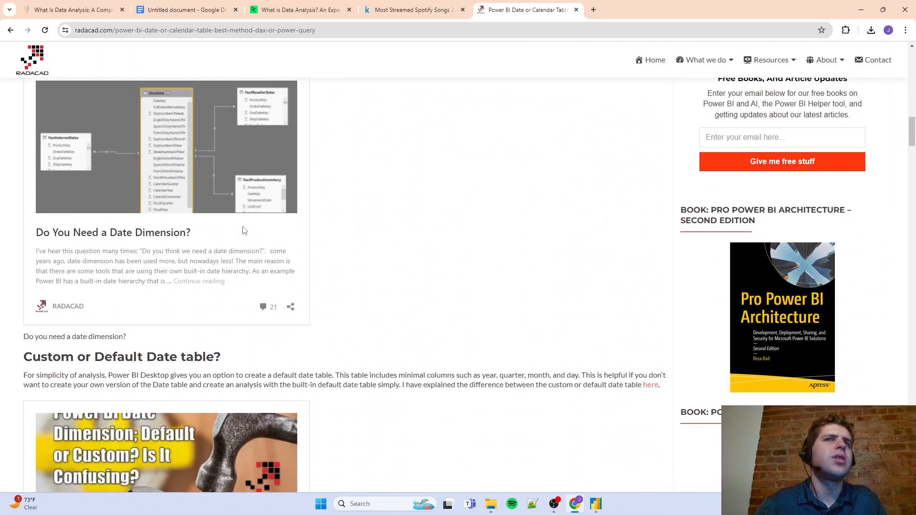
scroll(244, 231, up, 20)
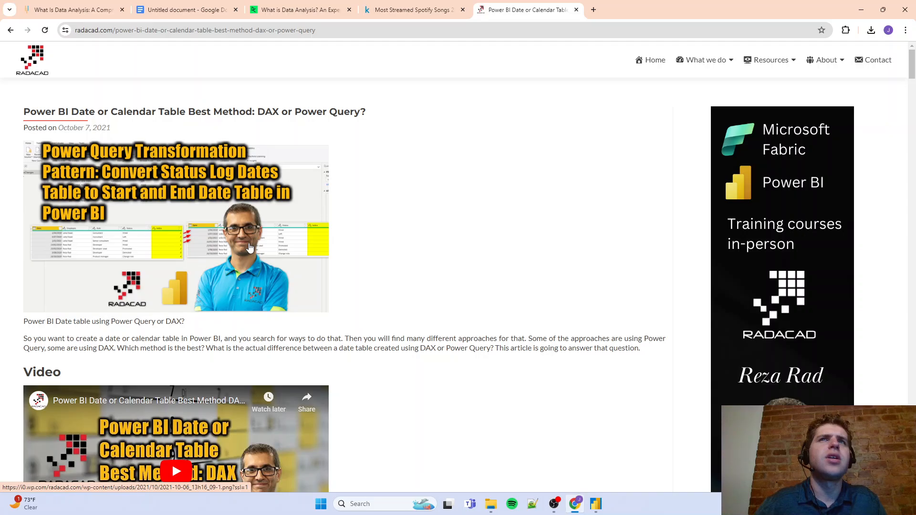
scroll(250, 247, down, 20)
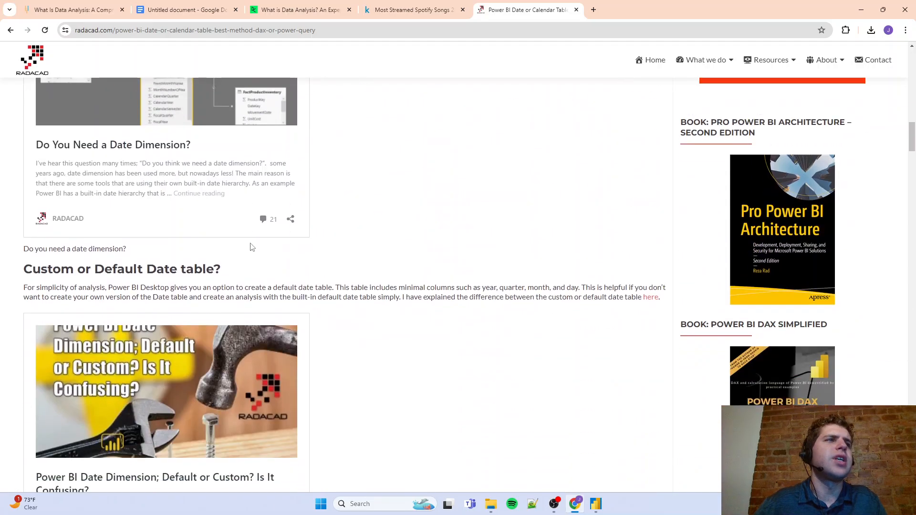
scroll(252, 247, down, 1)
scroll(252, 247, up, 2)
scroll(252, 247, down, 3)
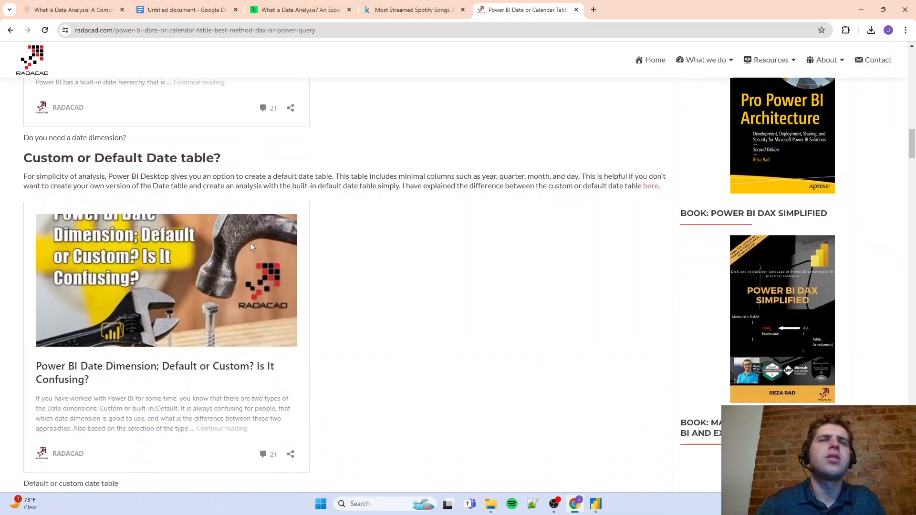
scroll(251, 246, down, 10)
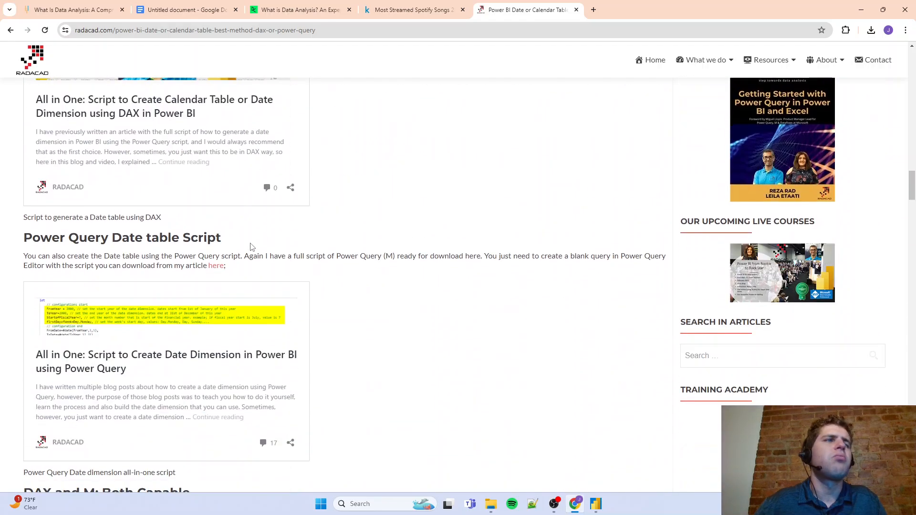
scroll(252, 247, down, 6)
scroll(205, 150, up, 2)
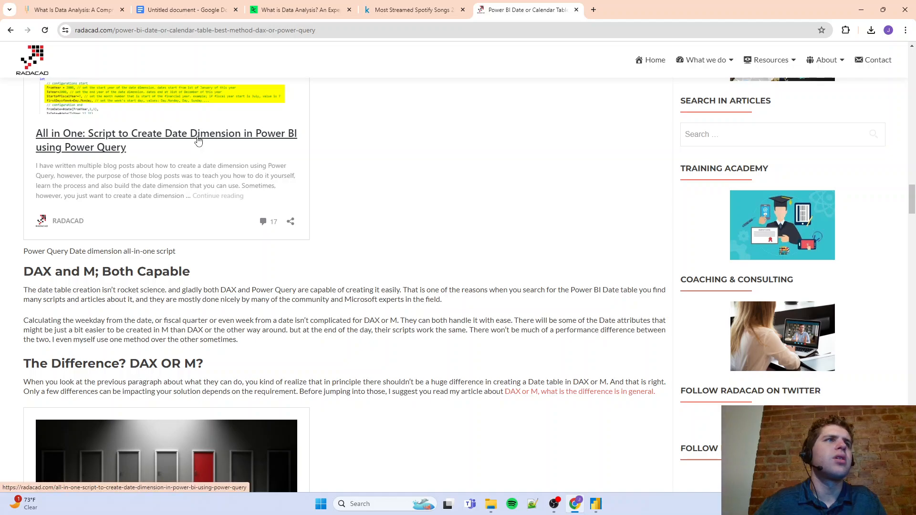
Open the linked all-in-one Power Query date dimension article and examine its script, considerations and reader comments
click(199, 141)
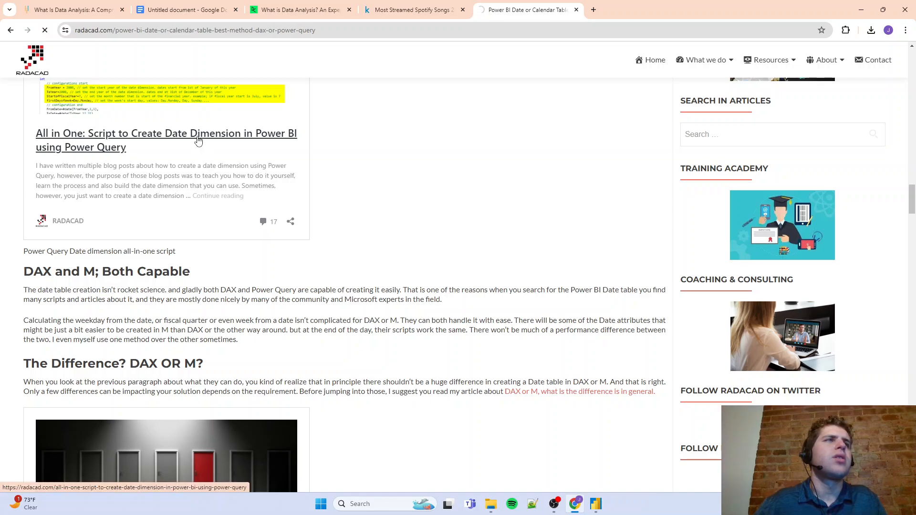
scroll(262, 301, down, 15)
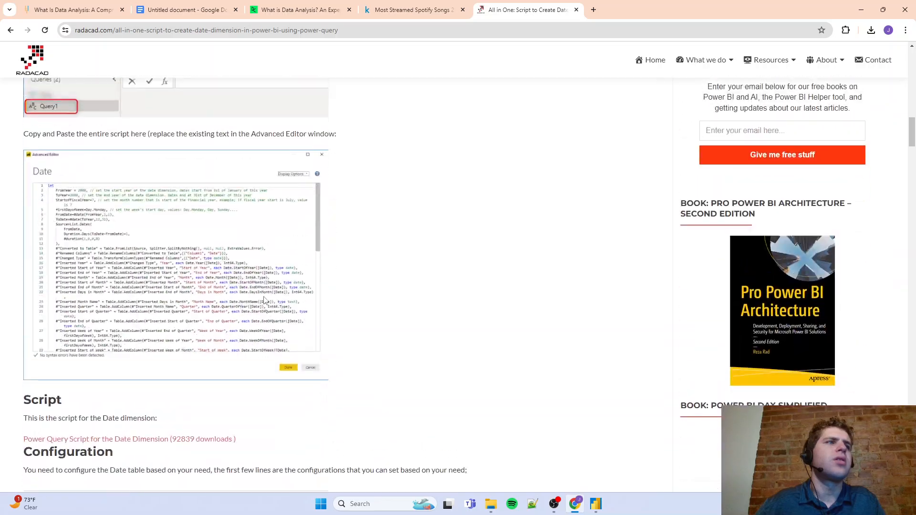
scroll(265, 300, down, 15)
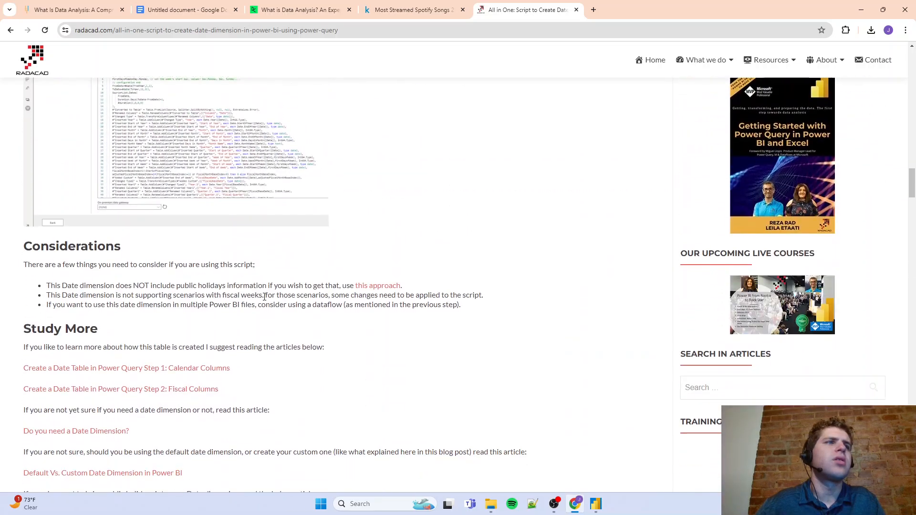
scroll(264, 297, down, 10)
scroll(264, 296, up, 5)
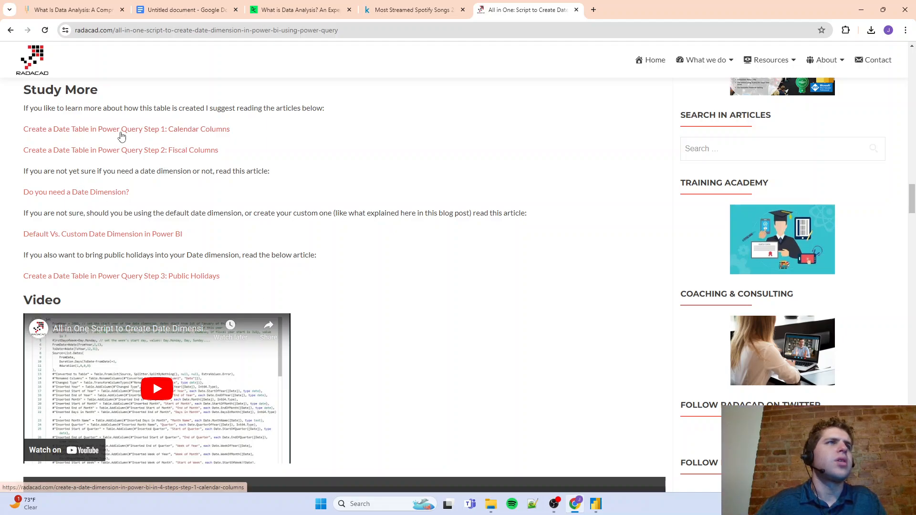
scroll(141, 238, down, 20)
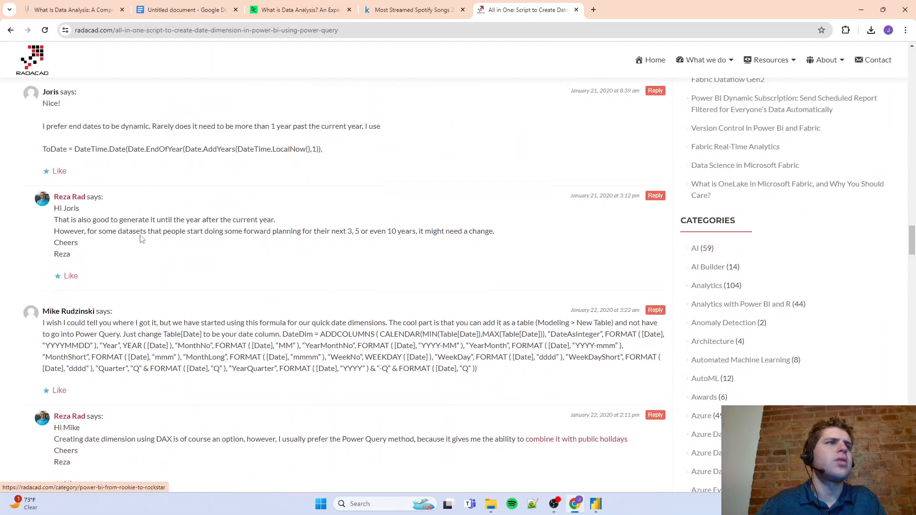
scroll(141, 242, down, 5)
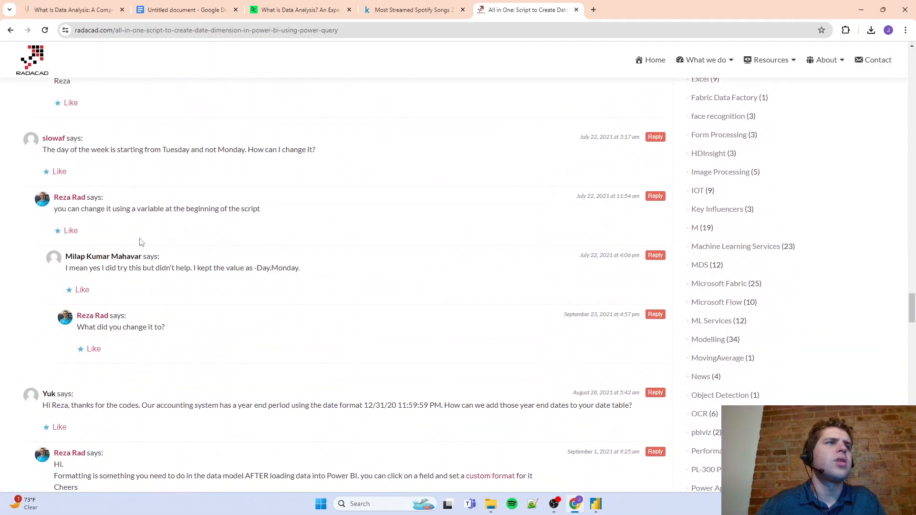
scroll(141, 242, up, 20)
Return to RADACAD's DAX or Power Query comparison article and recheck its comments and sections for a DAX date table formula
click(11, 30)
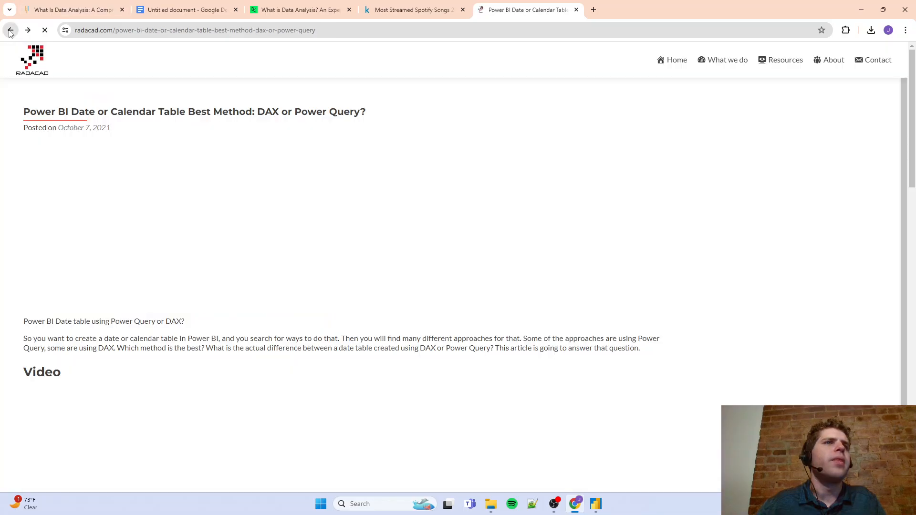
scroll(124, 222, down, 20)
scroll(124, 223, up, 5)
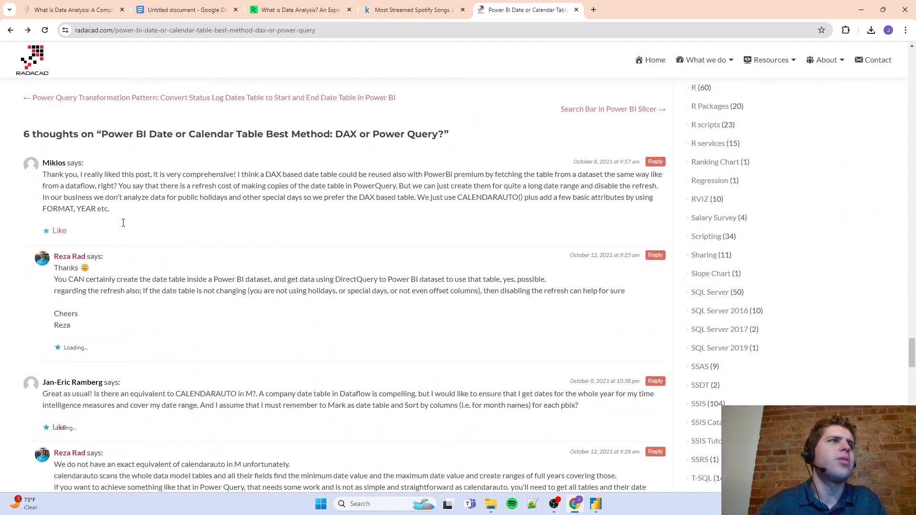
scroll(115, 221, up, 20)
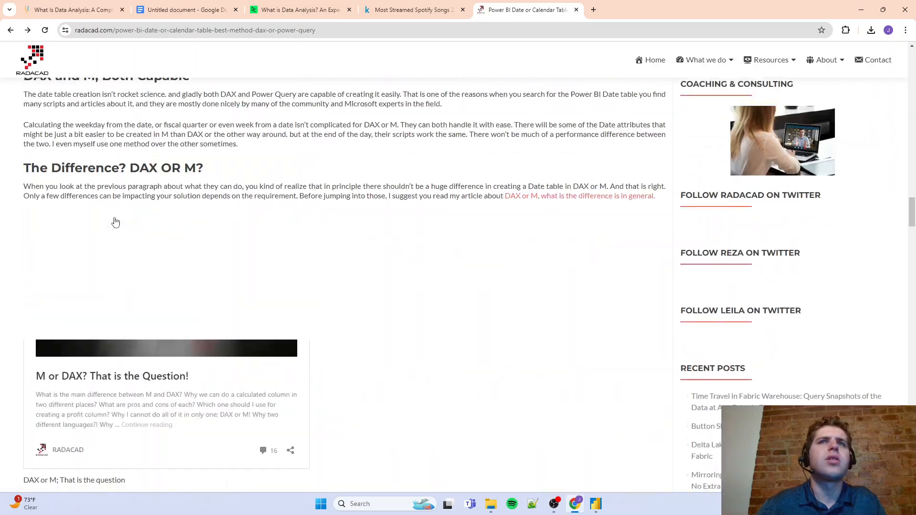
scroll(109, 189, down, 6)
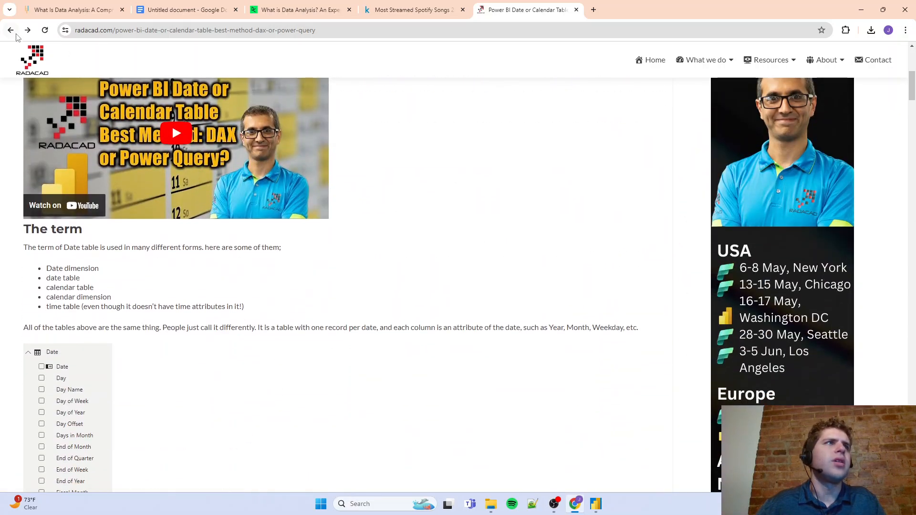
Go back to the "date table power bi" search results and look further down them for a ready-made date table script
click(10, 30)
scroll(69, 228, down, 12)
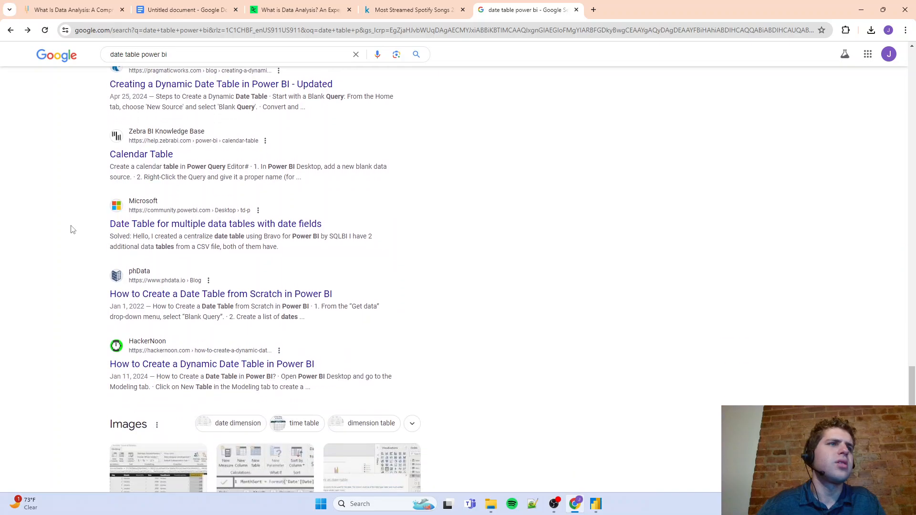
scroll(73, 230, down, 16)
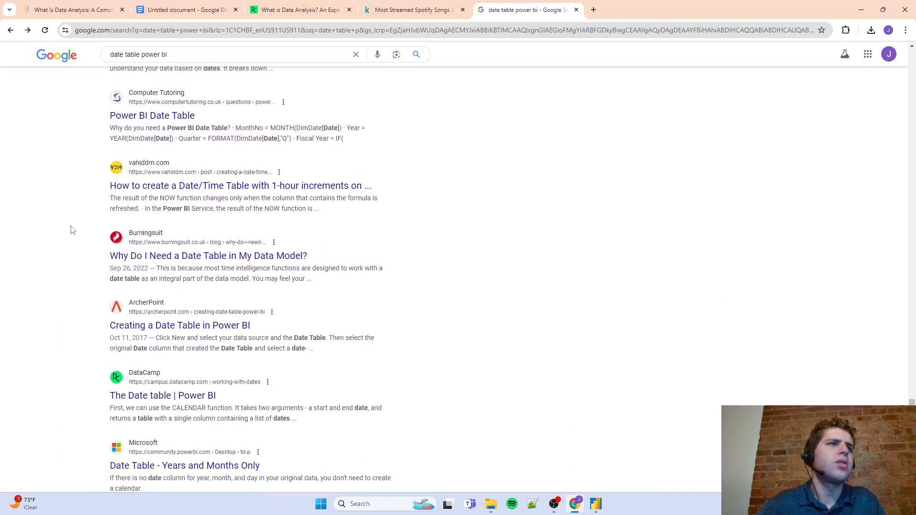
scroll(72, 230, down, 10)
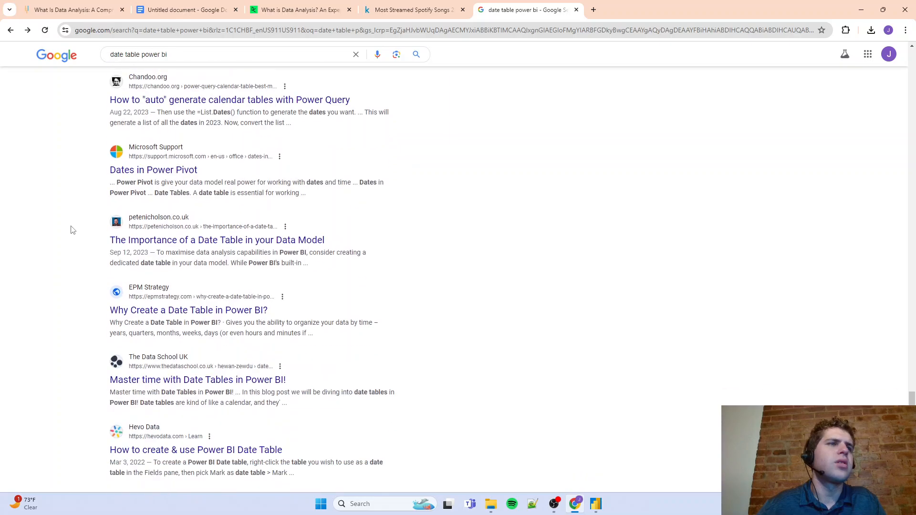
scroll(102, 215, up, 6)
scroll(101, 215, up, 10)
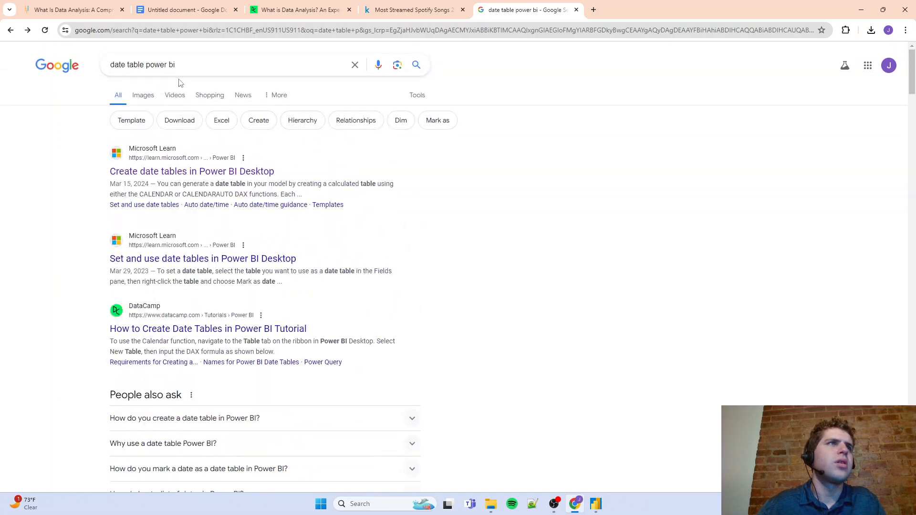
click(905, 30)
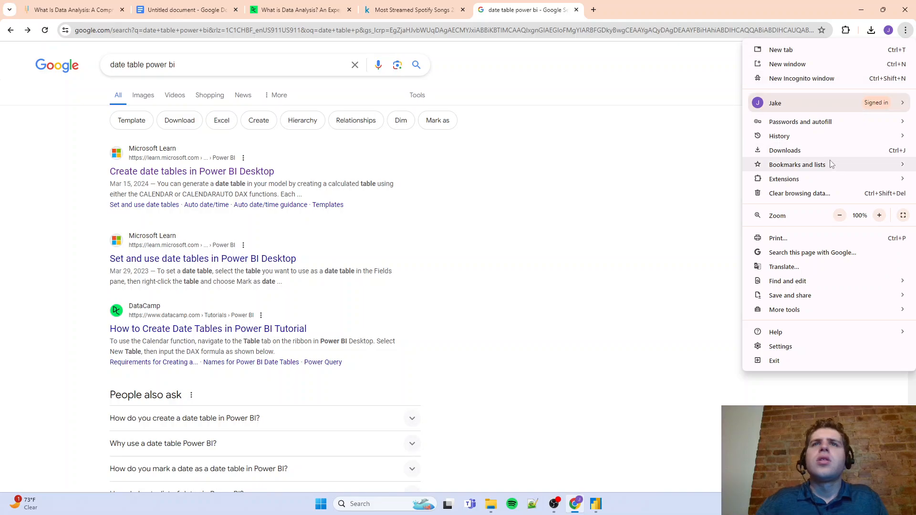
mouse_move(828, 172)
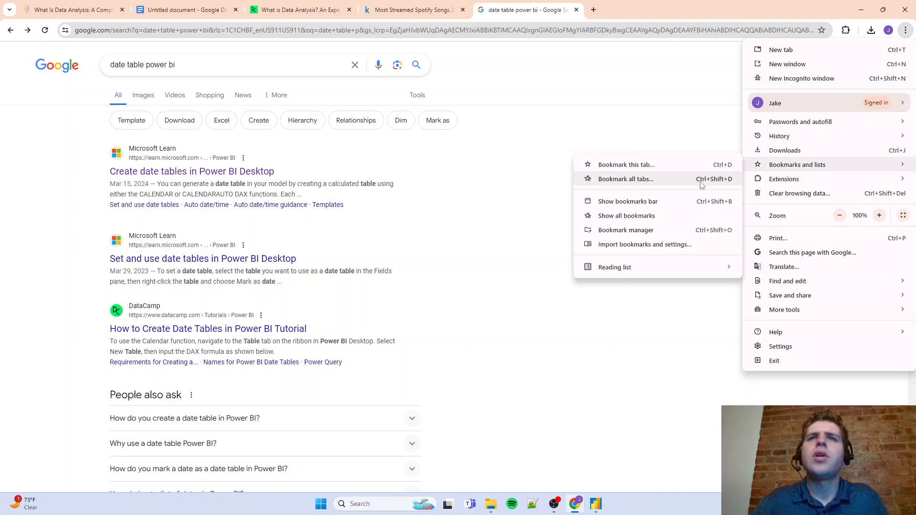
Search Google for "date table power bi m code" and open the Enterprise DNA forum's Extended Date Table (Power Query M function) topic
click(191, 71)
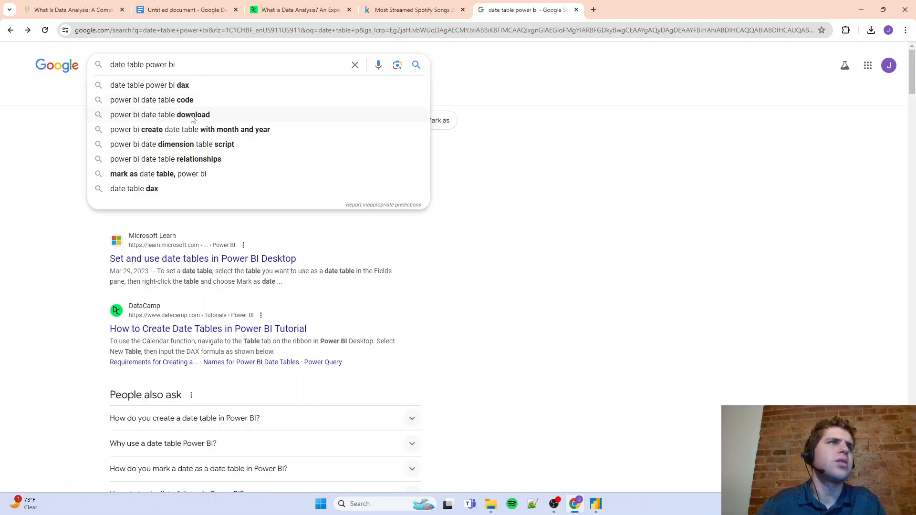
text(m code)
key(Return)
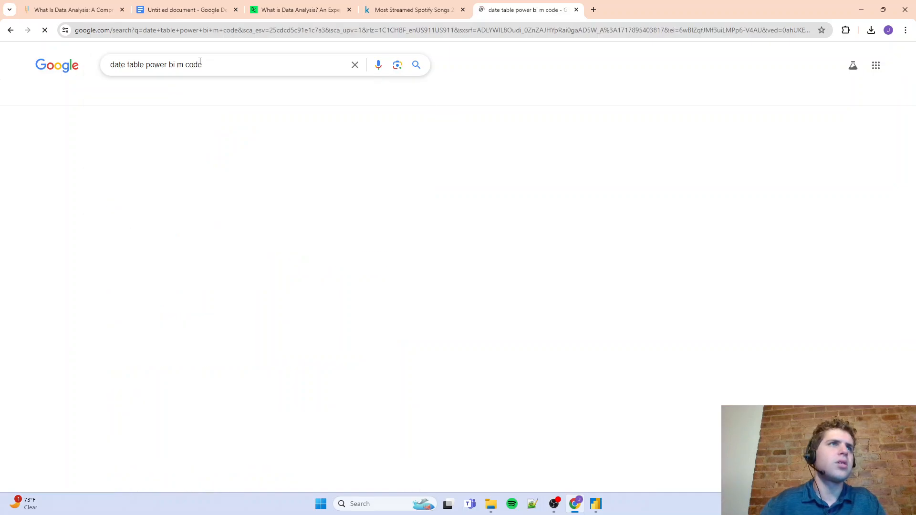
scroll(226, 205, down, 4)
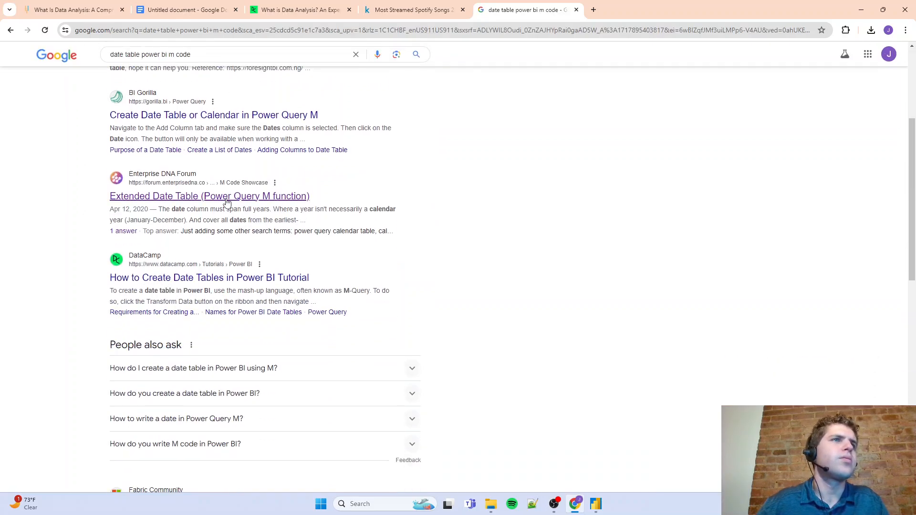
click(227, 200)
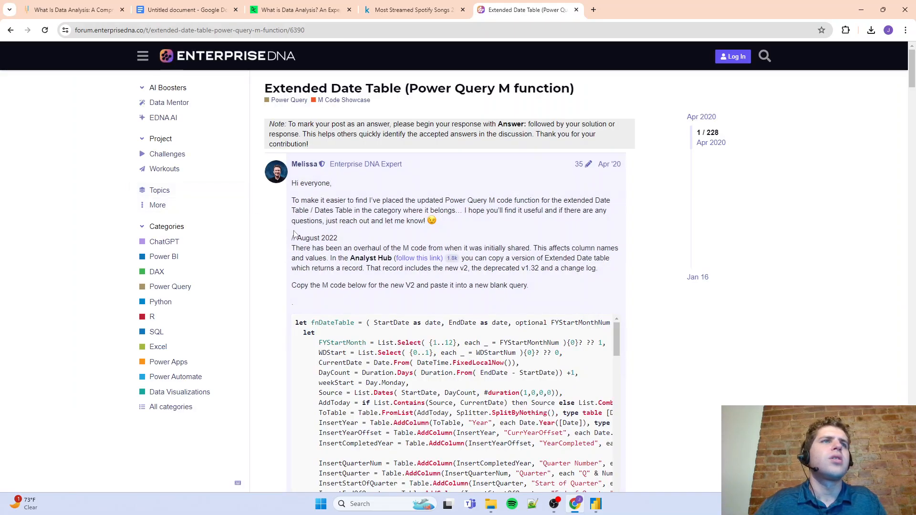
Copy the complete fnDateTable M code, from its opening let to the final Value.ReplaceType line, in the forum's first post
scroll(361, 339, down, 2)
scroll(337, 322, up, 2)
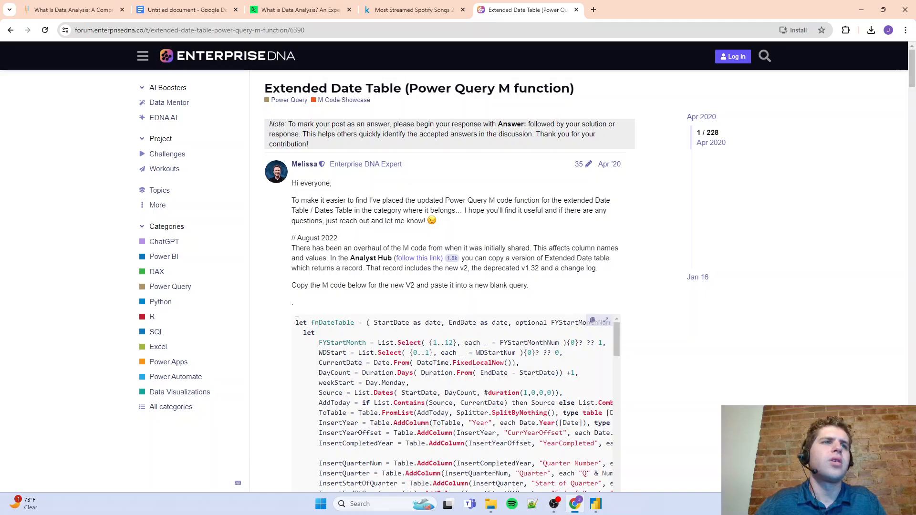
drag(296, 323, 459, 280)
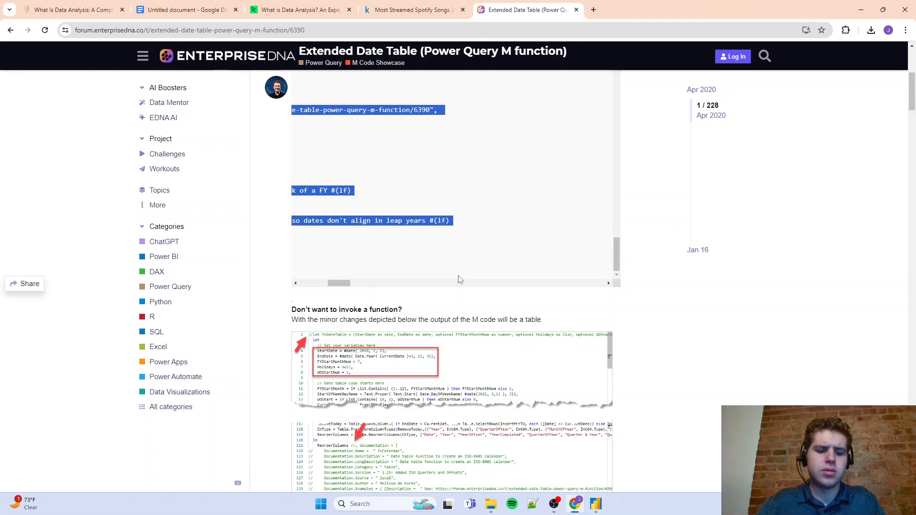
drag(338, 283, 298, 286)
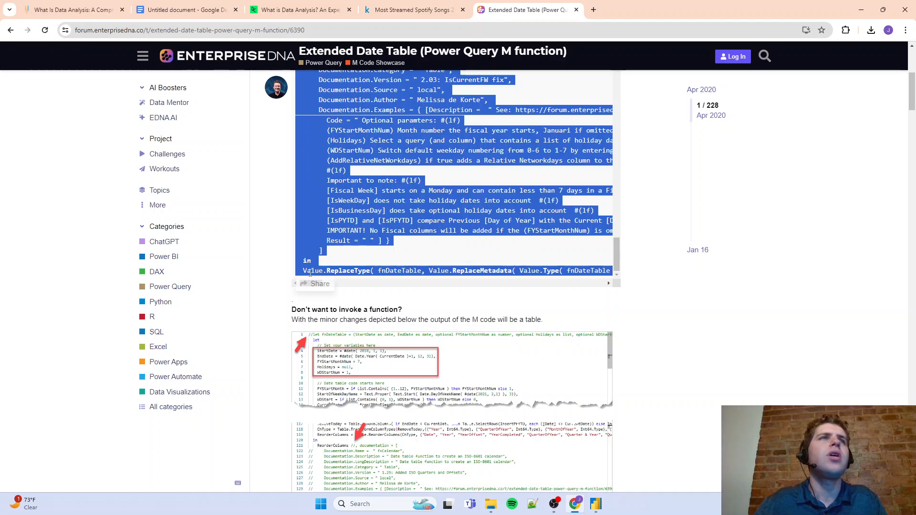
scroll(257, 257, up, 2)
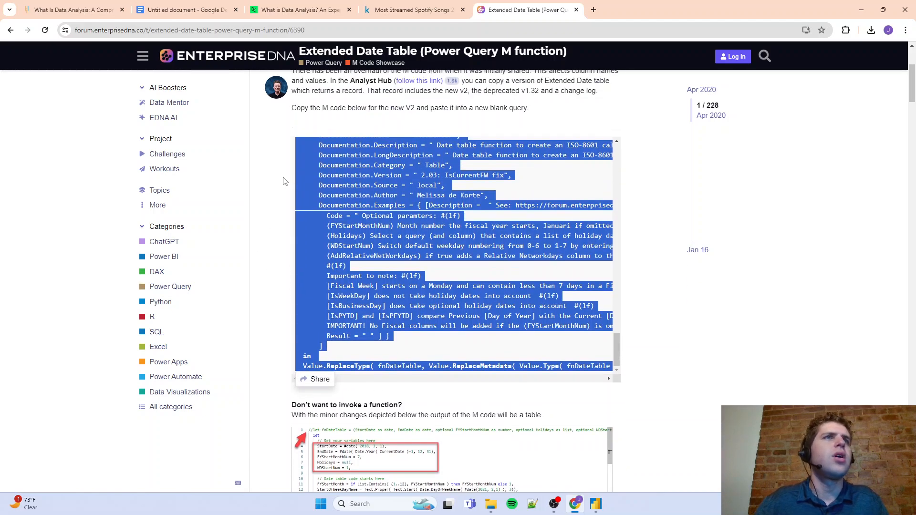
Switch to Power BI Desktop, open the Power Query Editor and create a blank query
click(861, 16)
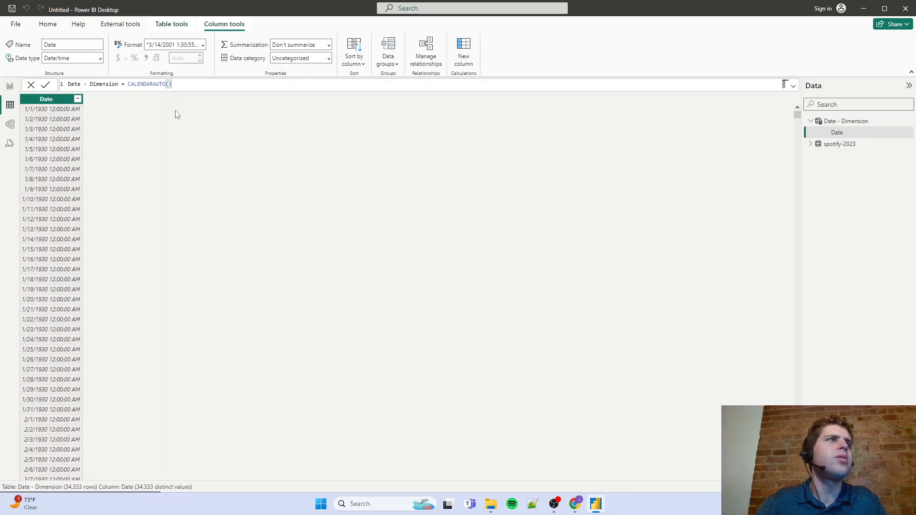
click(49, 25)
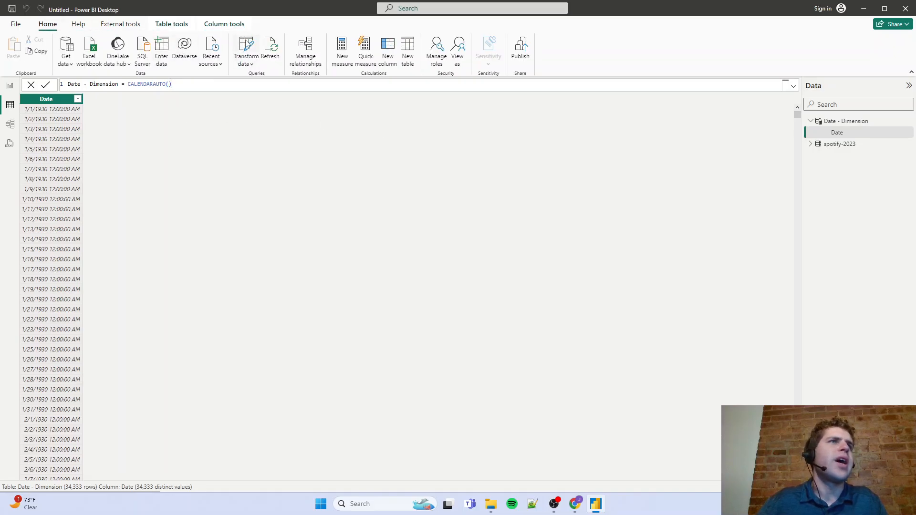
click(246, 48)
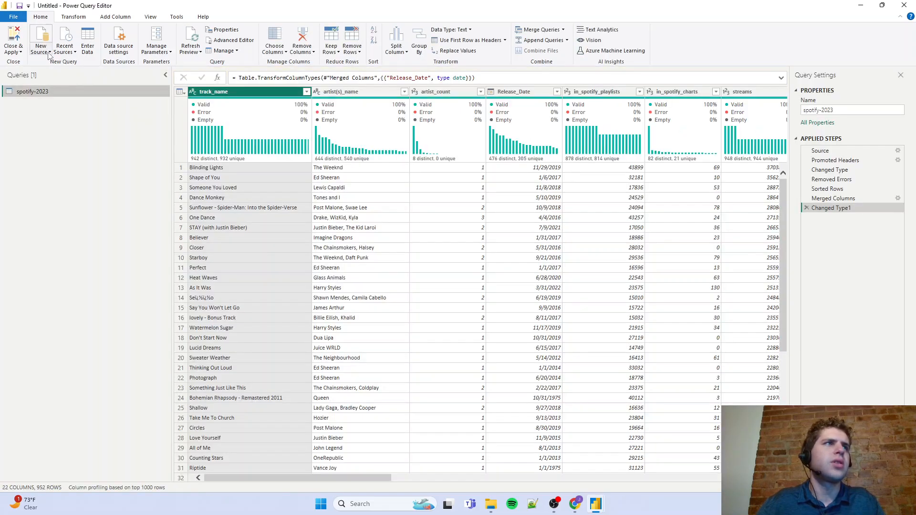
click(50, 55)
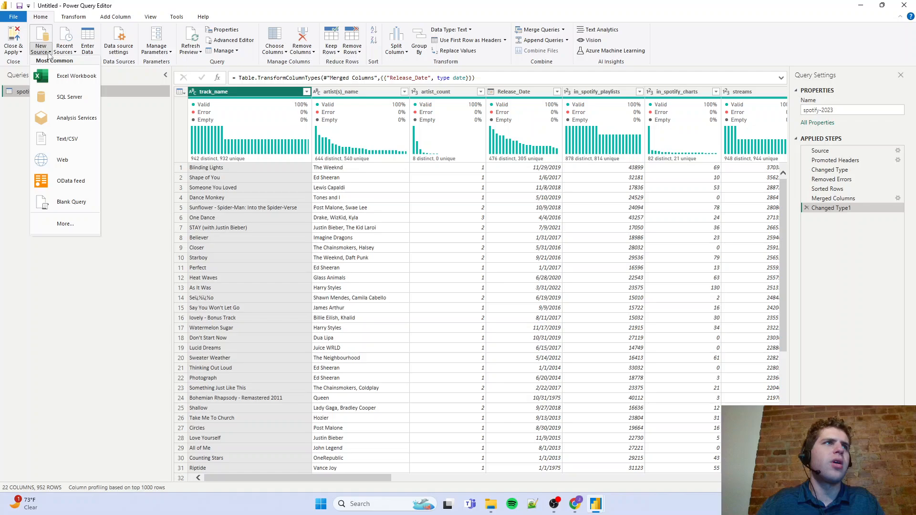
click(50, 202)
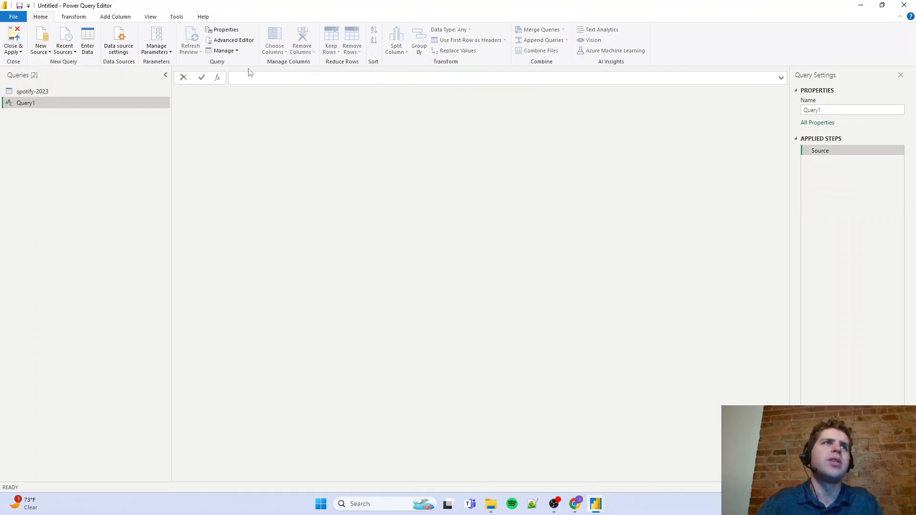
Replace the blank query's code with the copied fnDateTable M code in the Advanced Editor and apply it
click(231, 40)
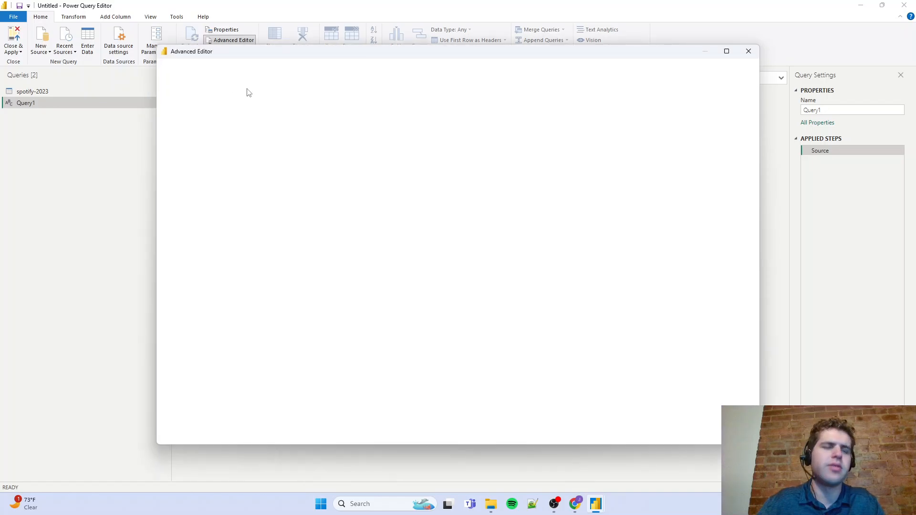
key(ctrl+a)
key(ctrl+v)
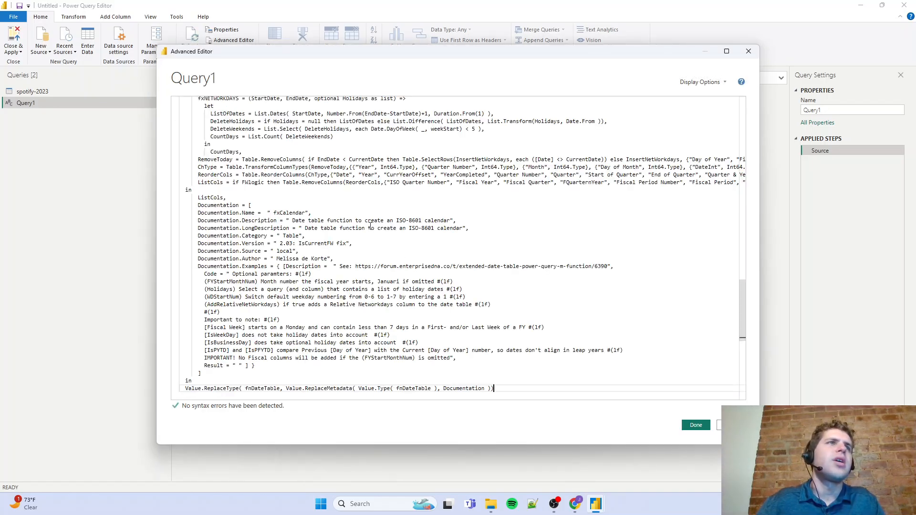
click(690, 425)
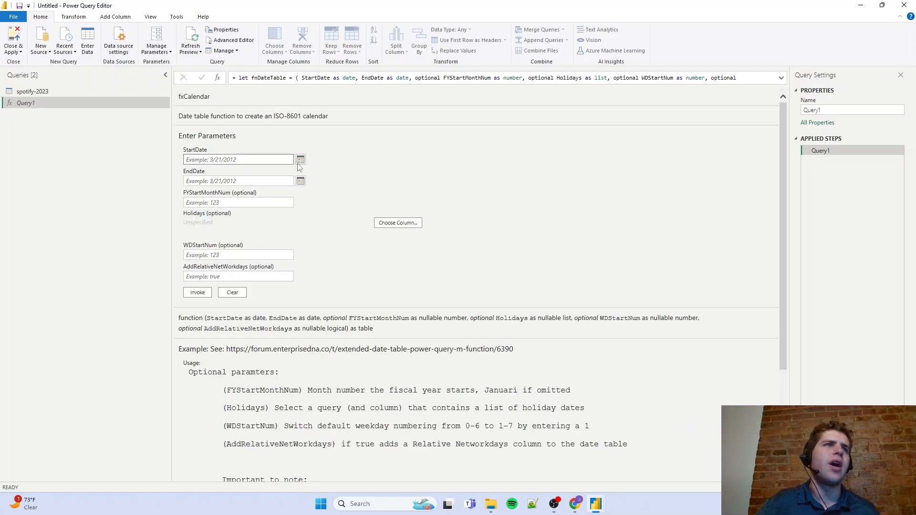
Enter 1/1/1930 as the function's StartDate, and check the date range by sorting Release_Date in spotify-2023 descending and back to ascending
click(300, 160)
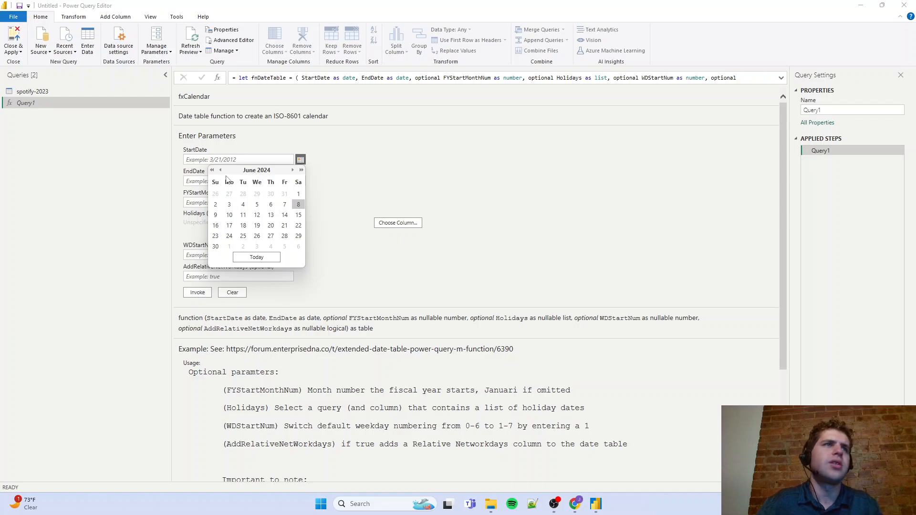
click(222, 159)
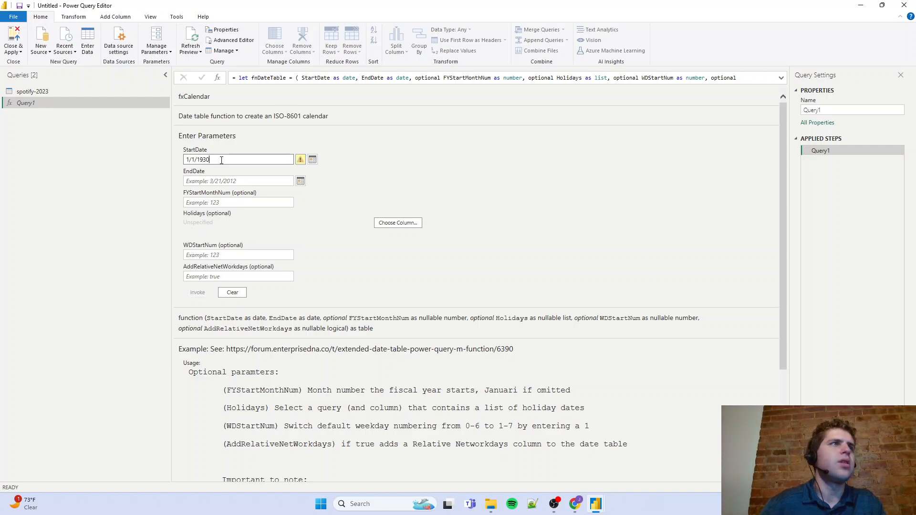
click(95, 89)
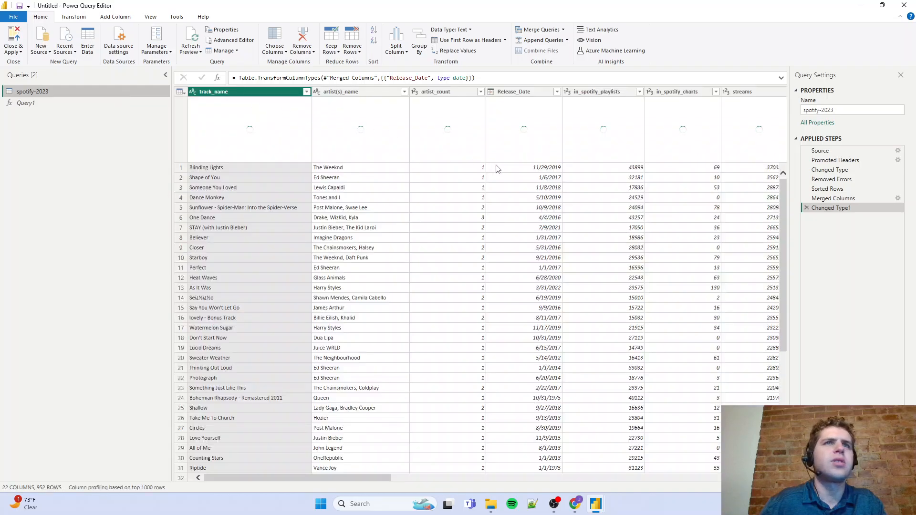
click(514, 91)
click(556, 91)
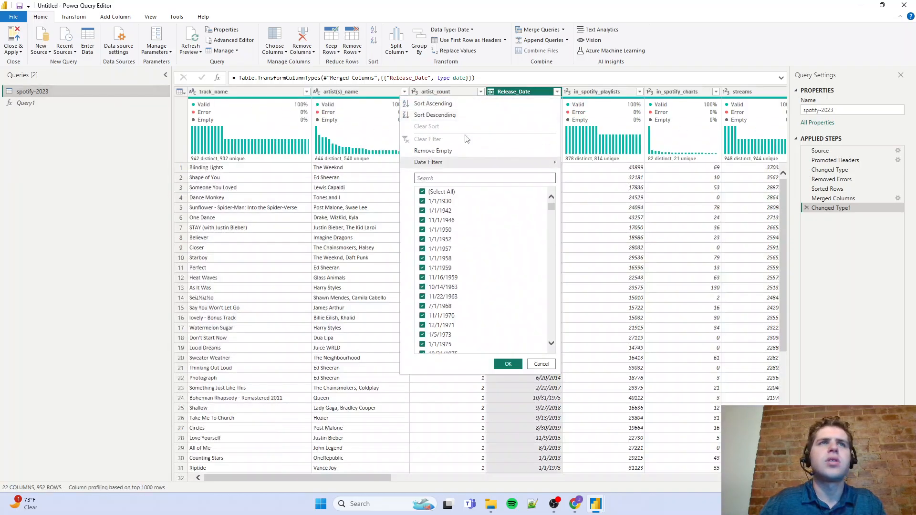
click(435, 115)
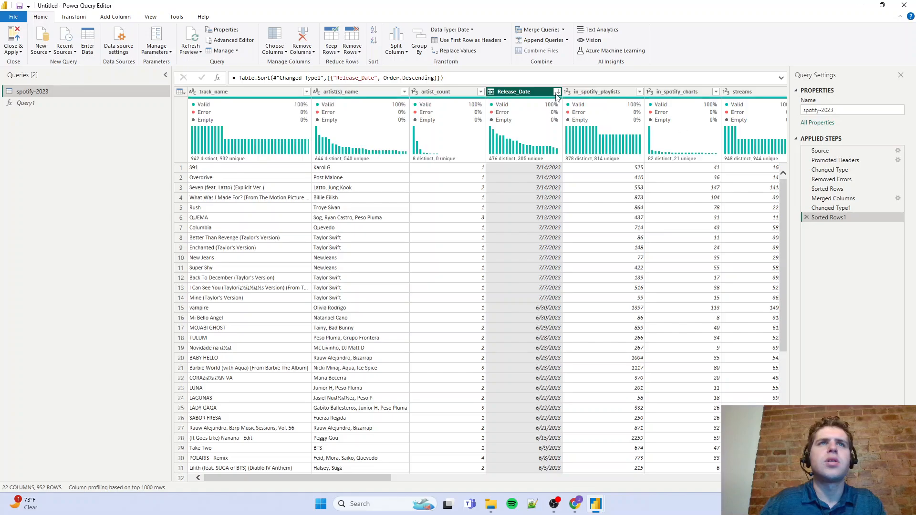
click(557, 92)
click(548, 105)
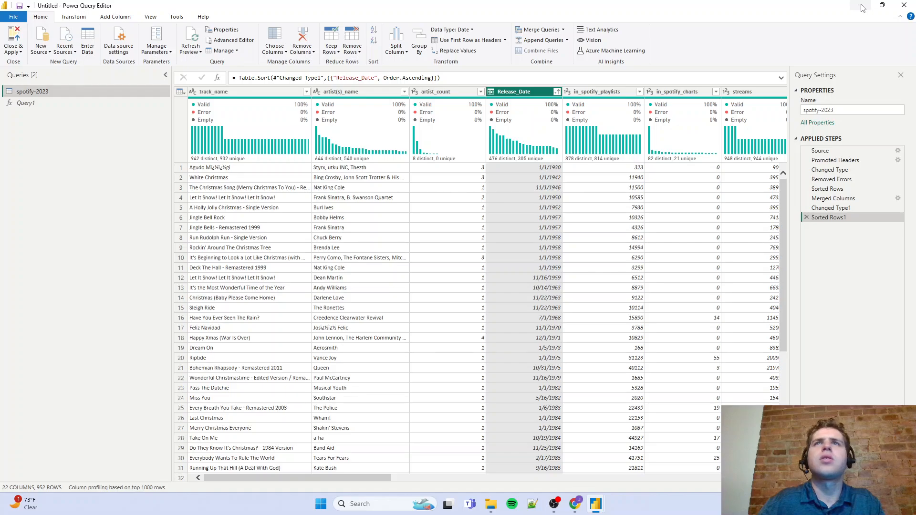
Invoke the date table function in Query1 with StartDate 1/1/1930 and EndDate 12/31/2023
click(79, 103)
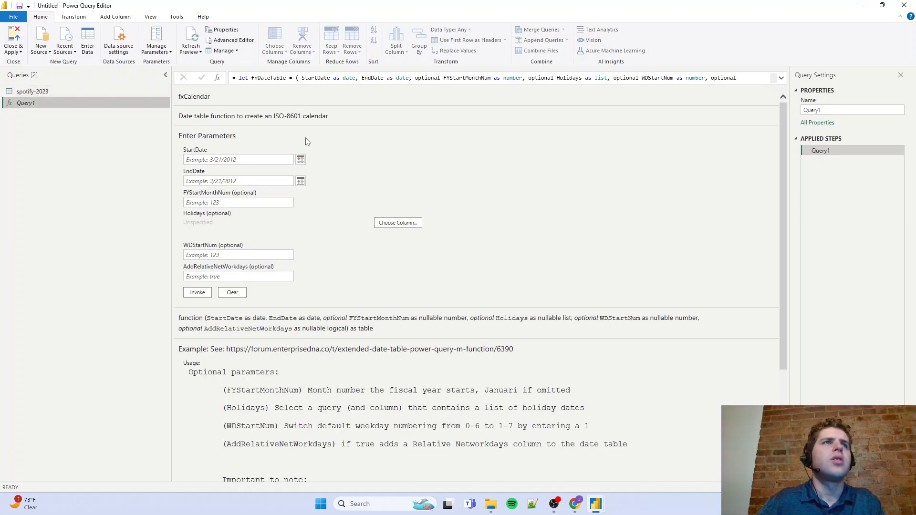
click(249, 162)
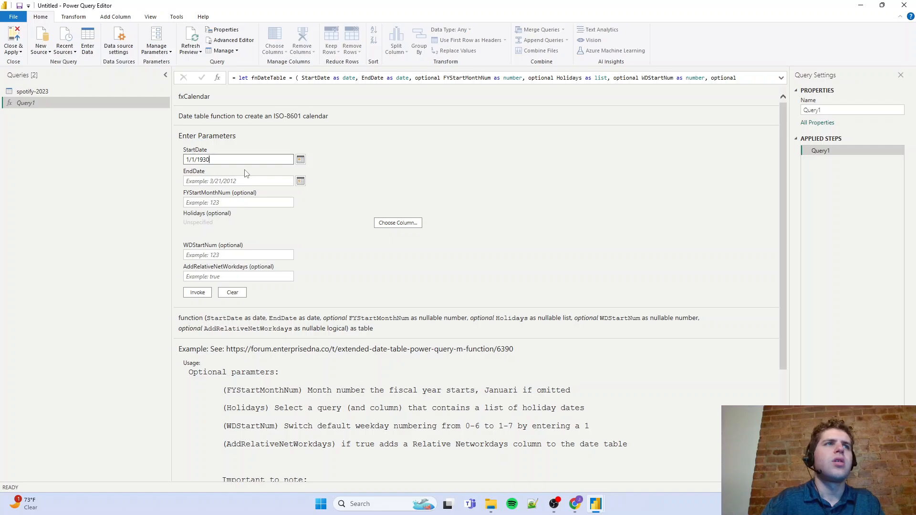
click(280, 180)
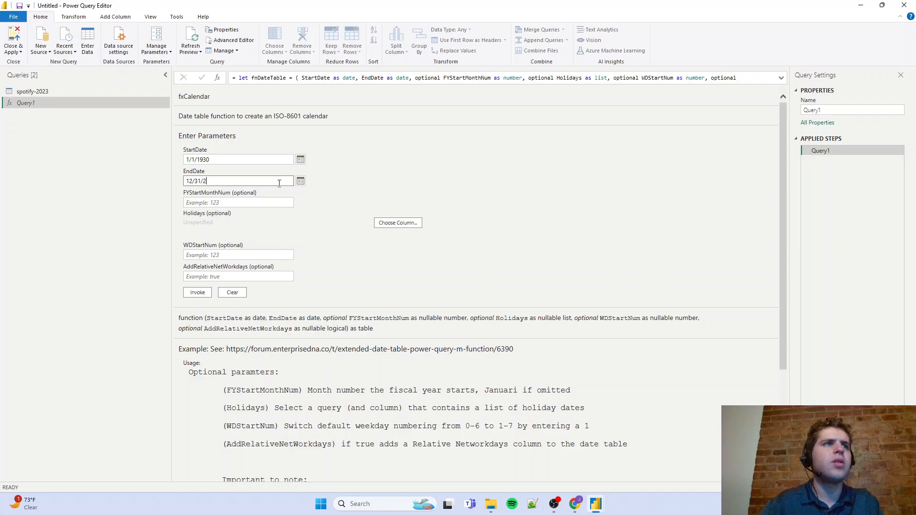
text(12/31/23)
key(BackSpace)
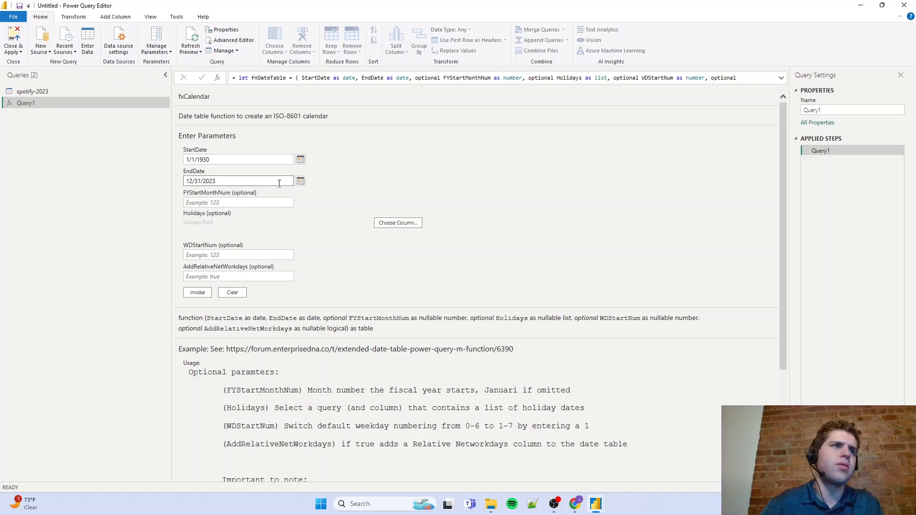
click(207, 293)
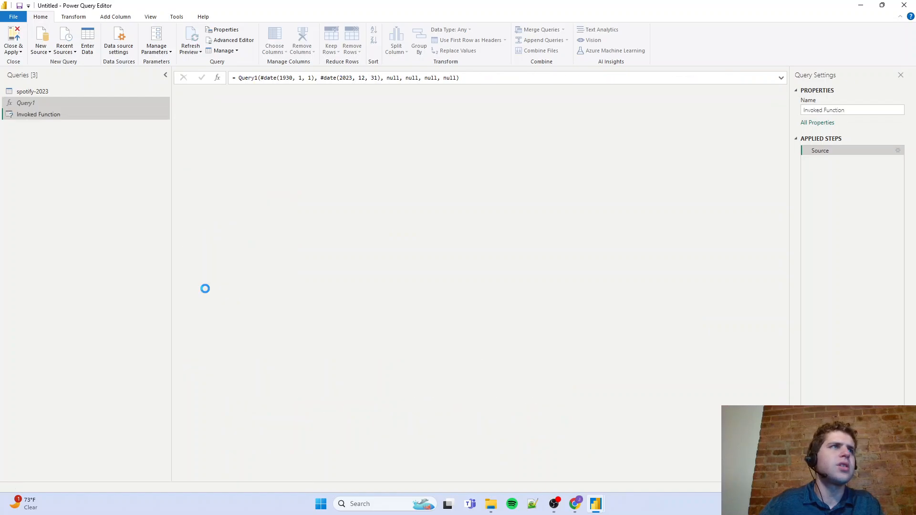
Try to rename the invoked function query as "Date - Dimension"
click(875, 110)
text(Date - Dime)
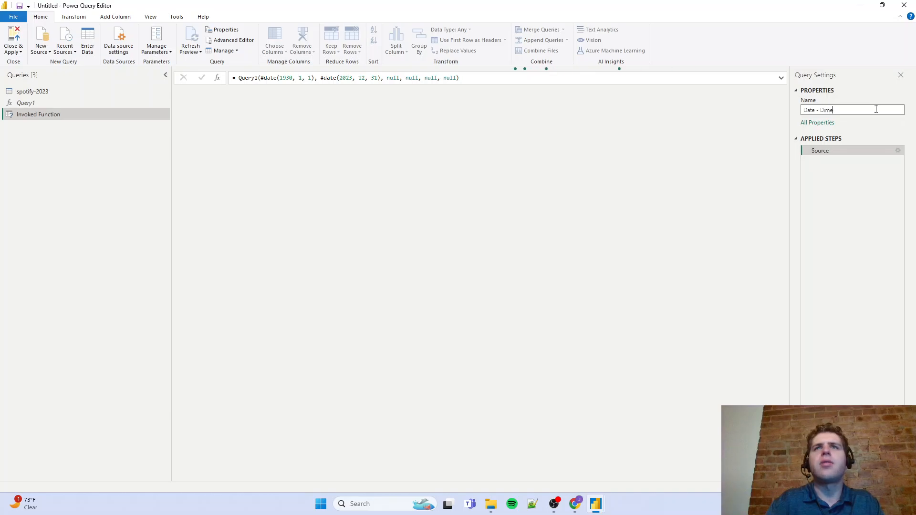
text(nsion)
key(Return)
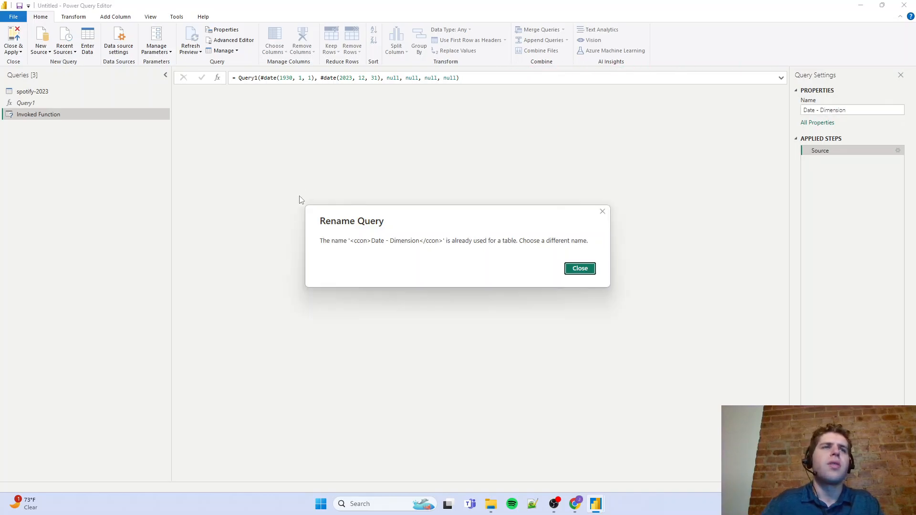
Rename the invoked function query as "Date - Dim" and apply the query changes to the model
click(586, 272)
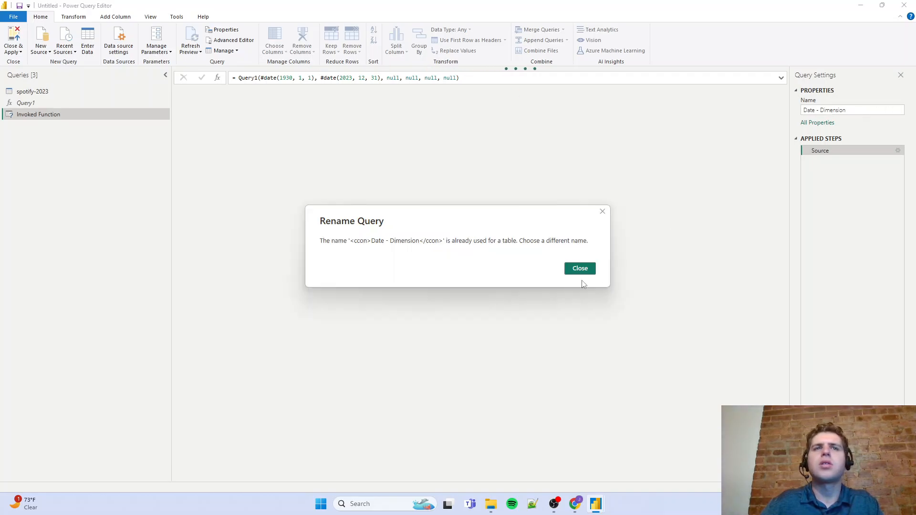
click(584, 268)
double_click(841, 111)
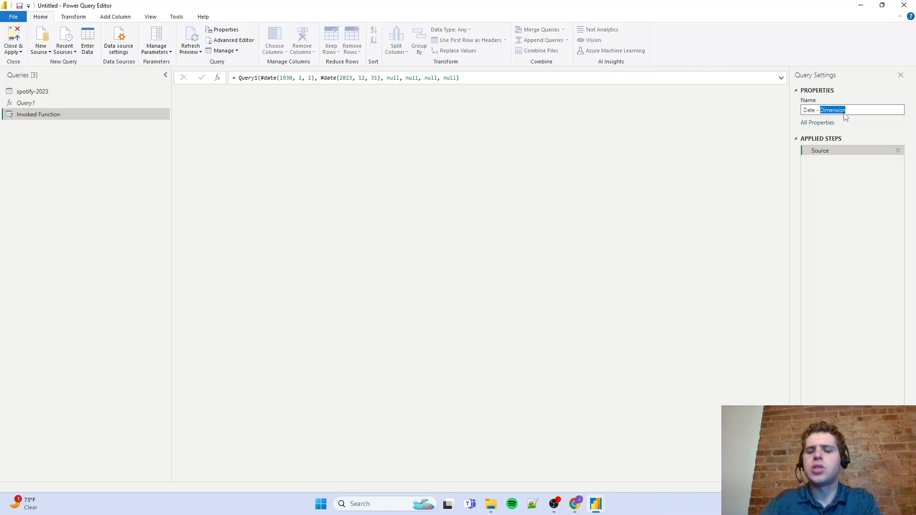
key(BackSpace)
text(Di)
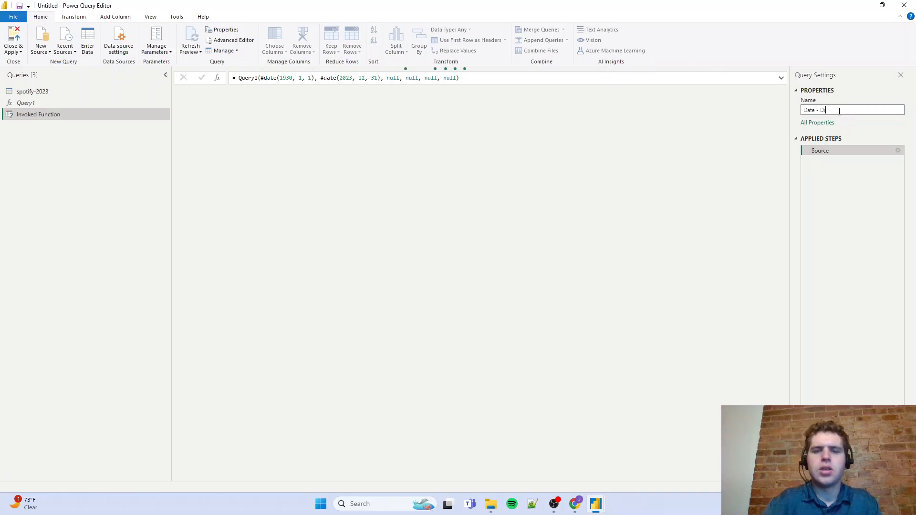
key(Return)
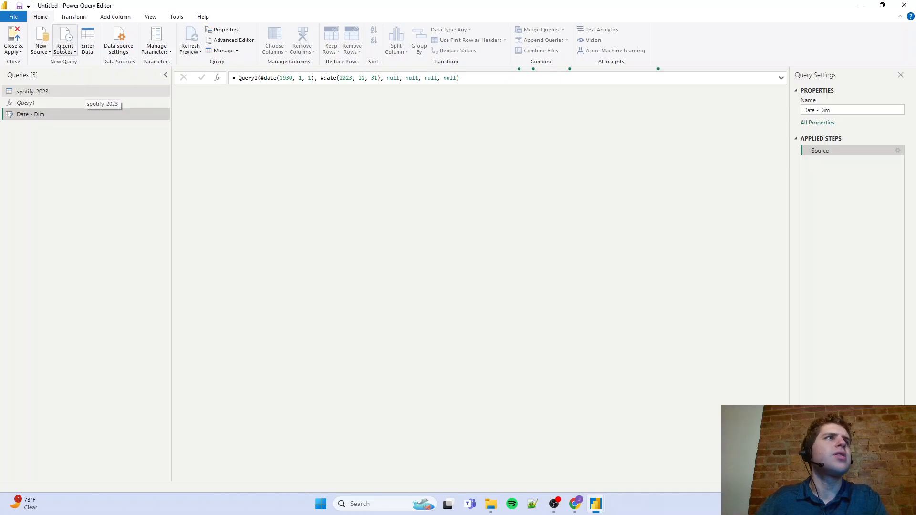
click(15, 36)
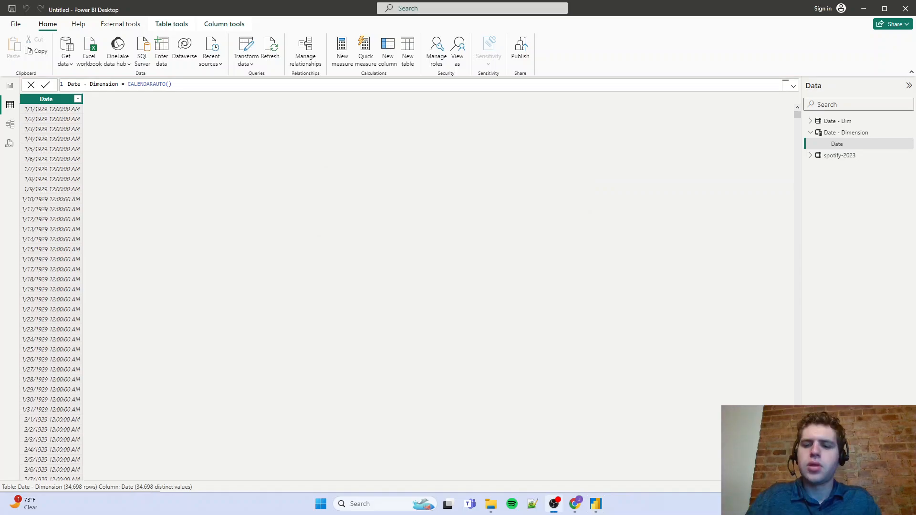
Delete the old CALENDARAUTO table "Date - Dimension" from the model
right_click(854, 135)
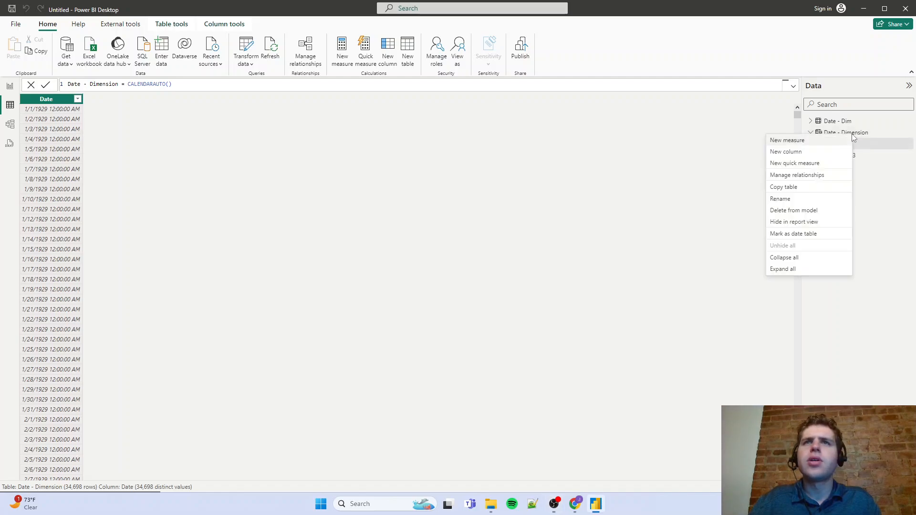
click(788, 210)
click(513, 272)
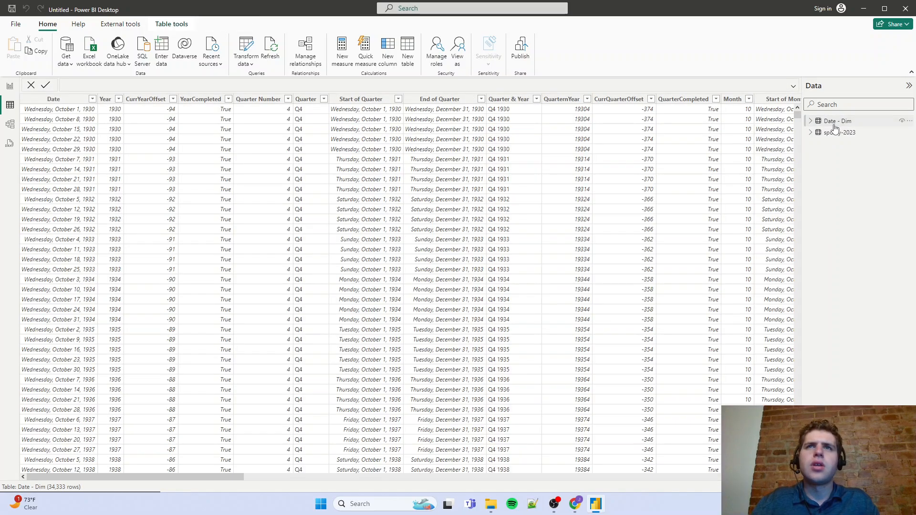
Set the format of the Date column in the Date - Dim table to *3/14/2001 (Short Date)
drag(220, 476, 165, 457)
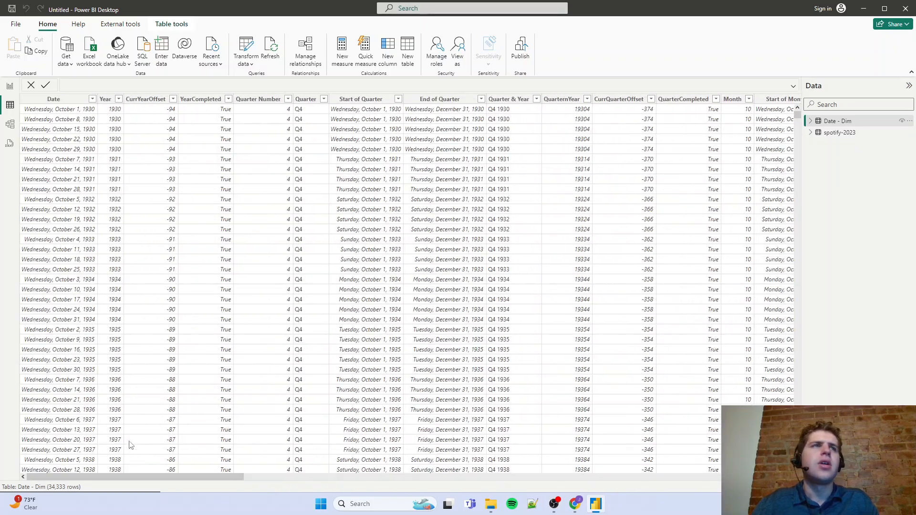
click(62, 98)
click(199, 43)
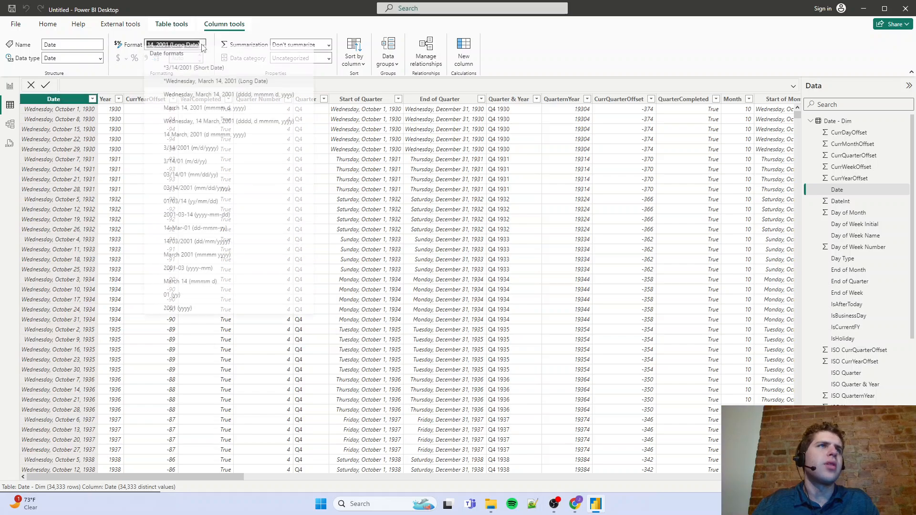
click(191, 82)
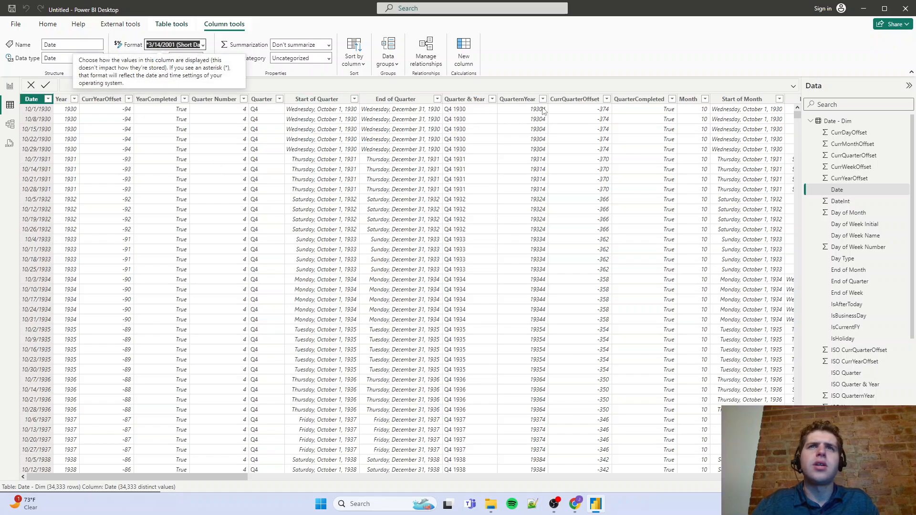
drag(220, 477, 153, 483)
In the model view, rearrange the table cards so that Date - Dim sits before spotify-2023
click(9, 124)
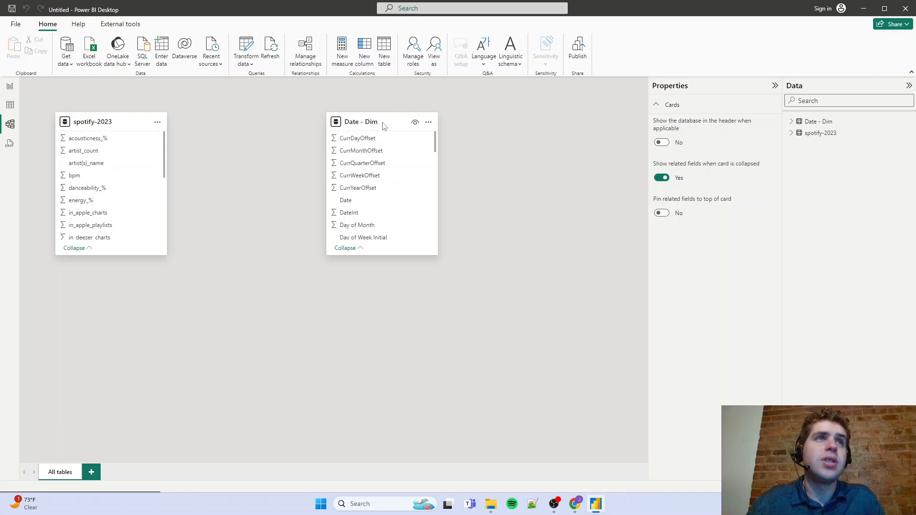
drag(103, 122, 517, 196)
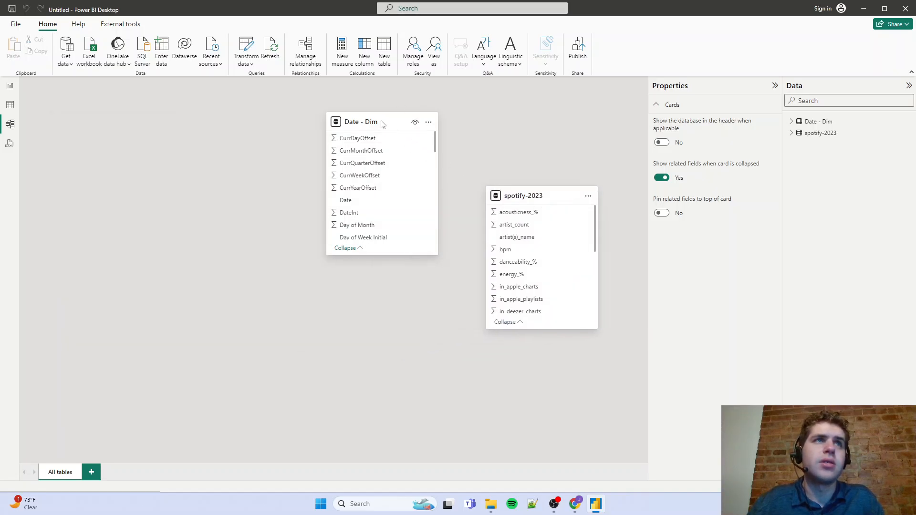
drag(382, 123, 155, 158)
drag(506, 197, 326, 135)
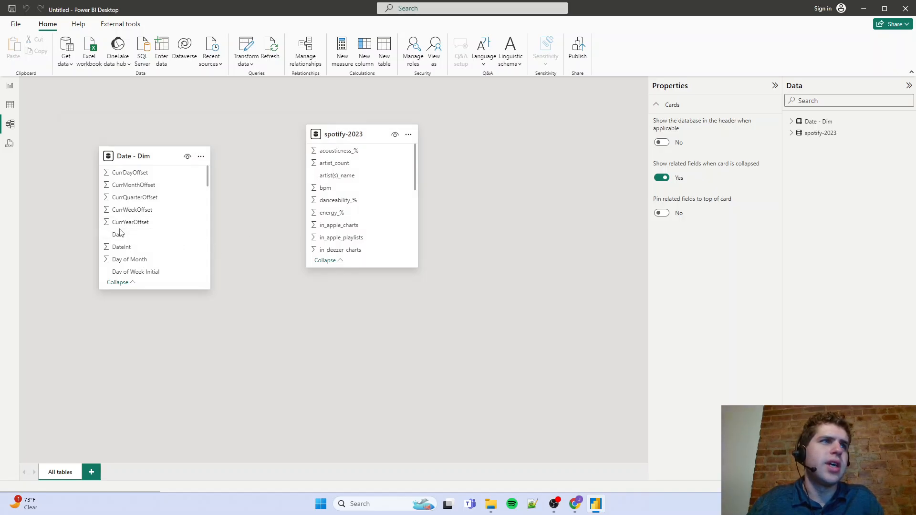
Relate Release_Date in spotify-2023 to Date in Date - Dim, and reposition both table cards around the relationship line
scroll(339, 200, down, 4)
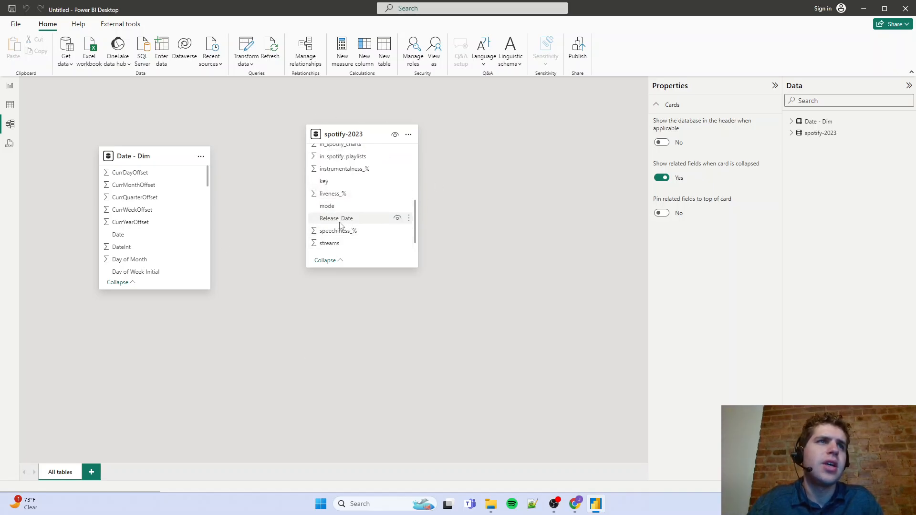
drag(334, 223, 146, 243)
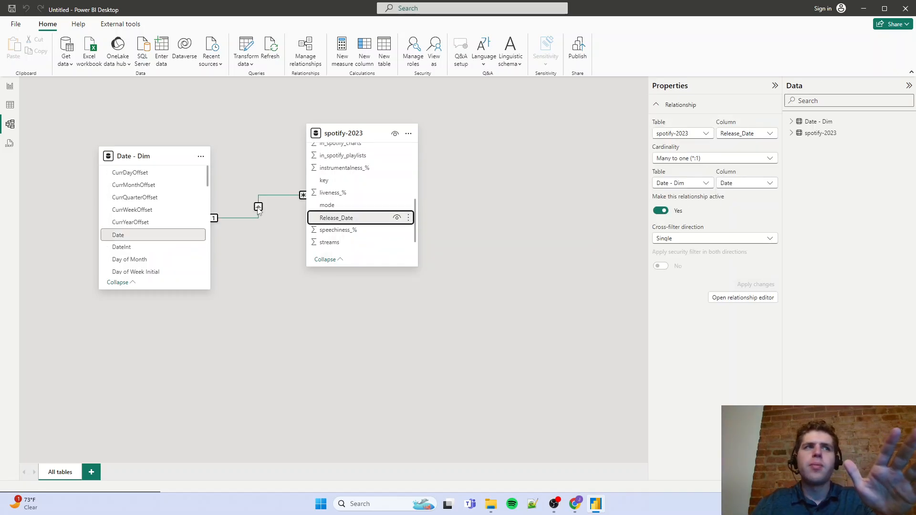
drag(378, 134, 449, 191)
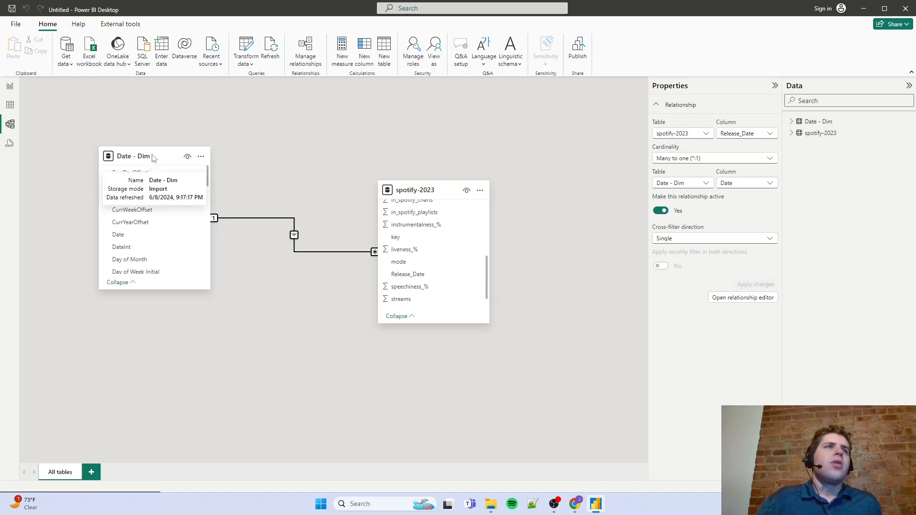
drag(151, 155, 229, 155)
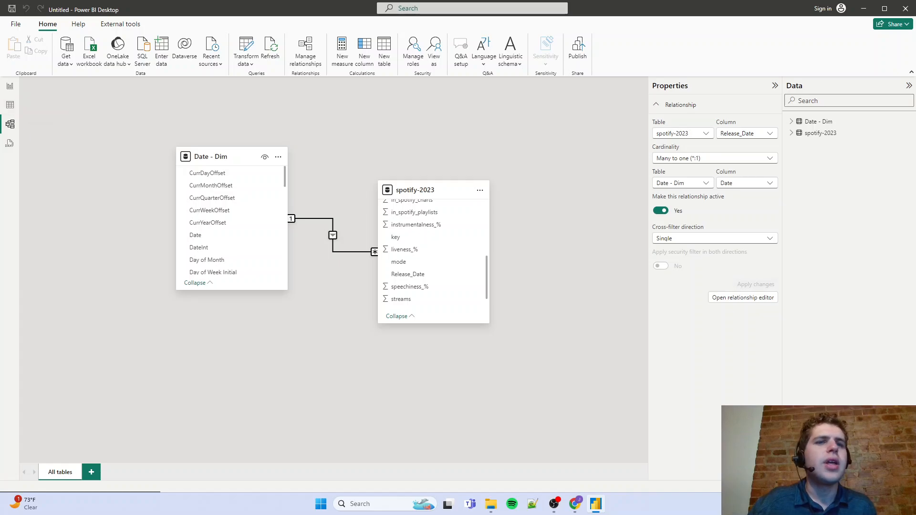
Switch to the analysis plan in Google Docs and highlight the Data Collection item in green
click(575, 504)
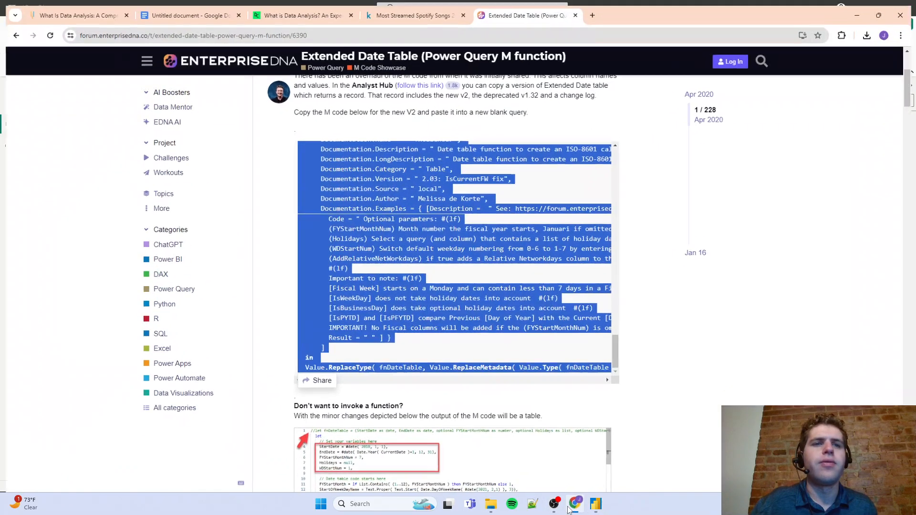
click(186, 10)
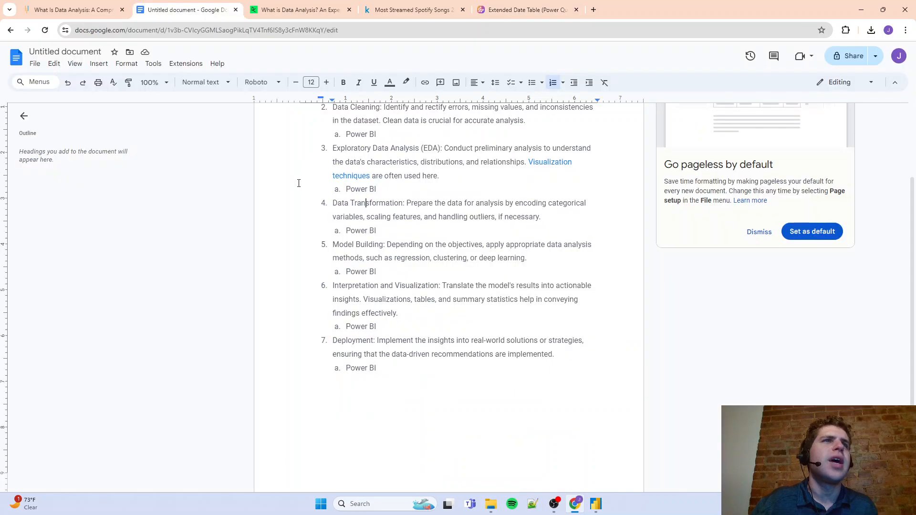
scroll(423, 259, up, 3)
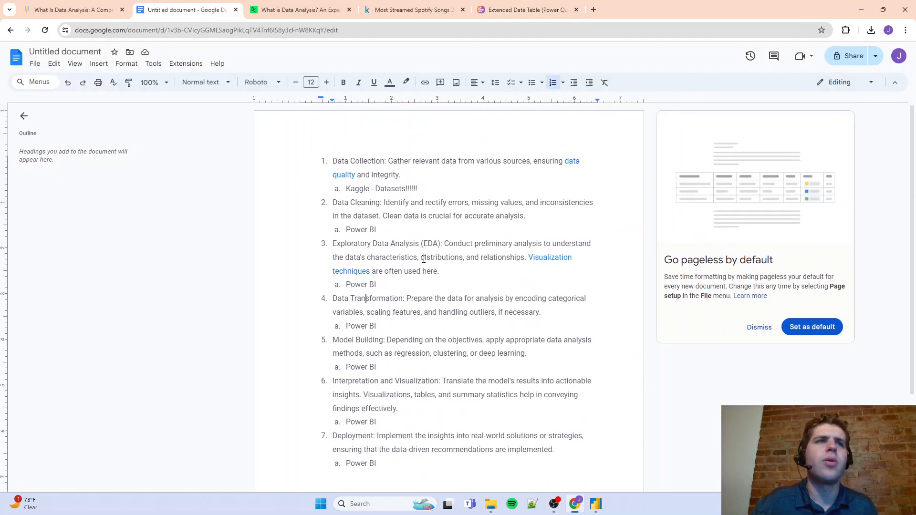
triple_click(358, 161)
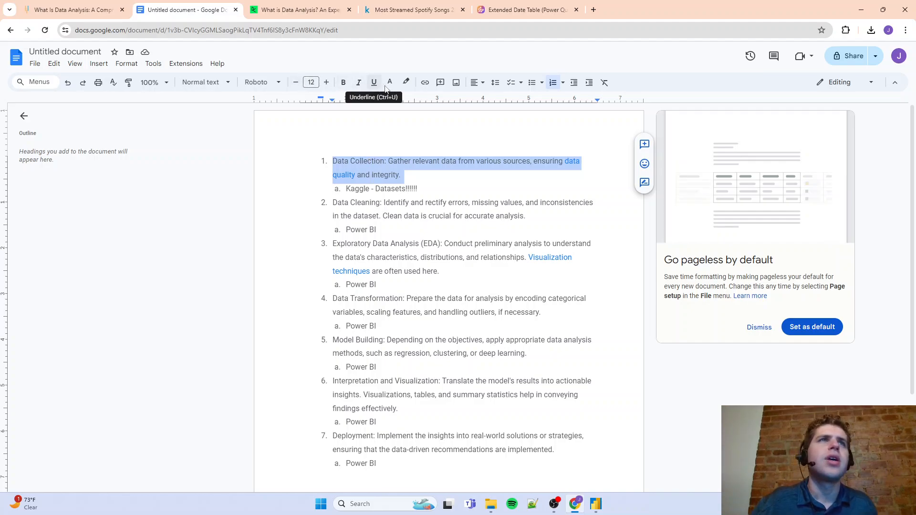
click(406, 83)
click(449, 123)
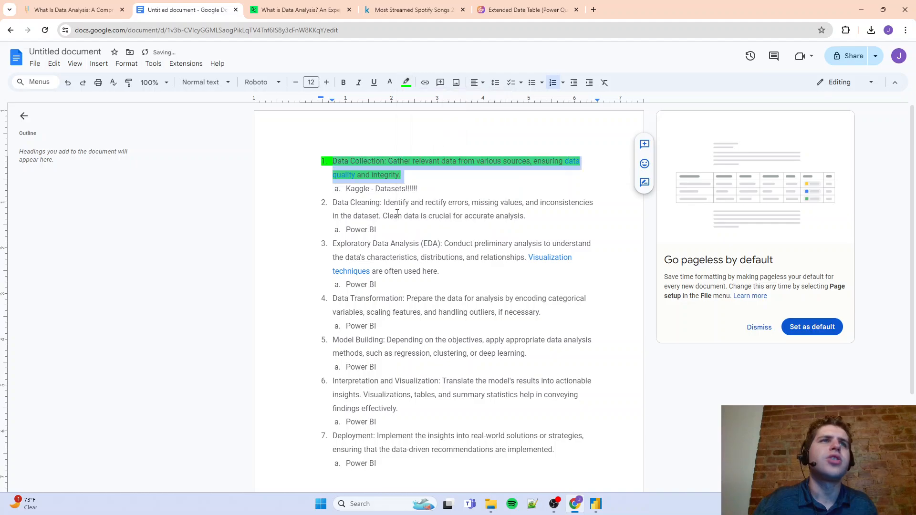
Highlight the Data Cleaning and Exploratory Data Analysis (EDA) items of the plan in green
triple_click(382, 209)
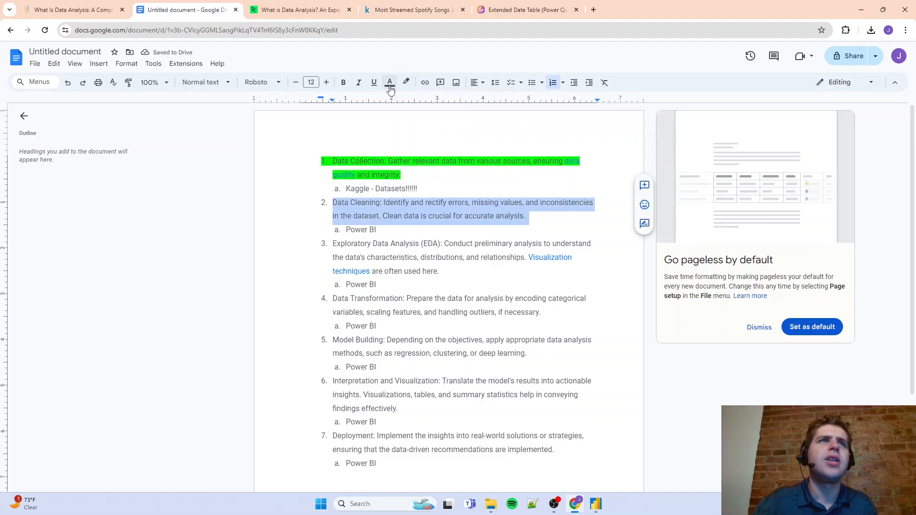
click(406, 83)
click(451, 126)
click(421, 245)
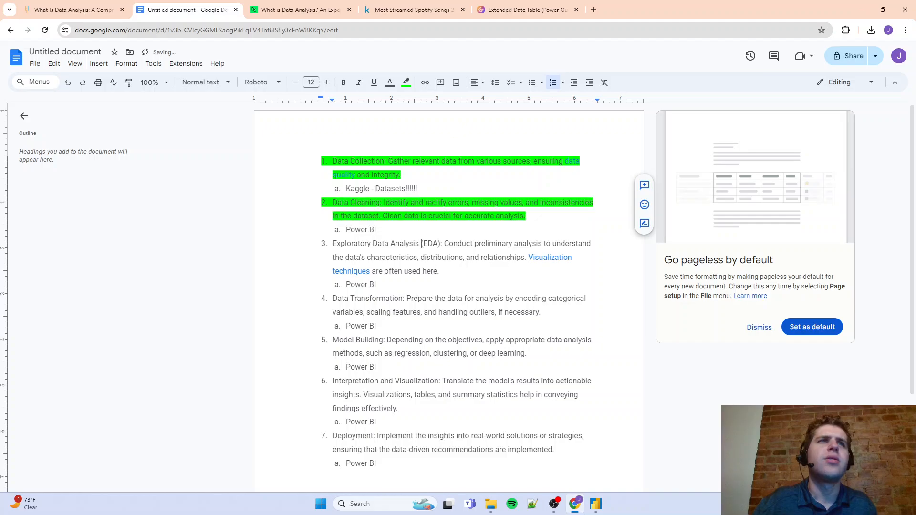
triple_click(407, 247)
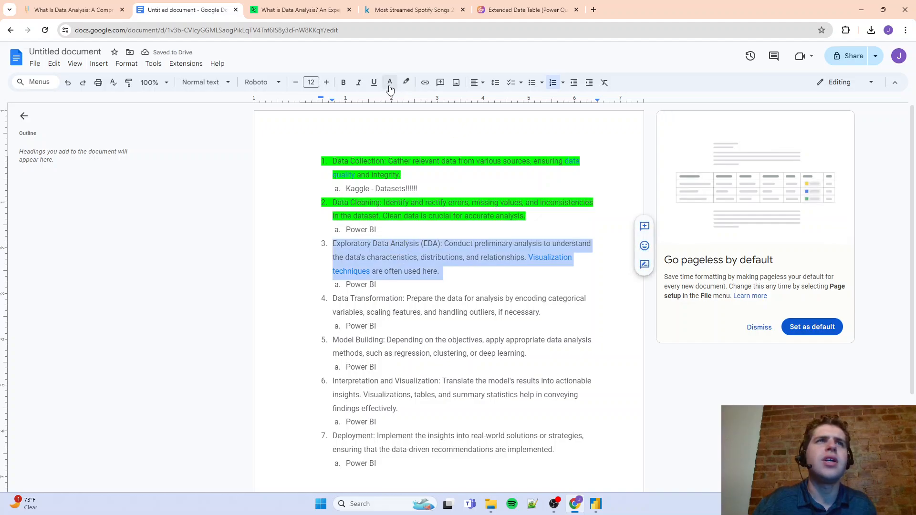
click(406, 83)
click(451, 127)
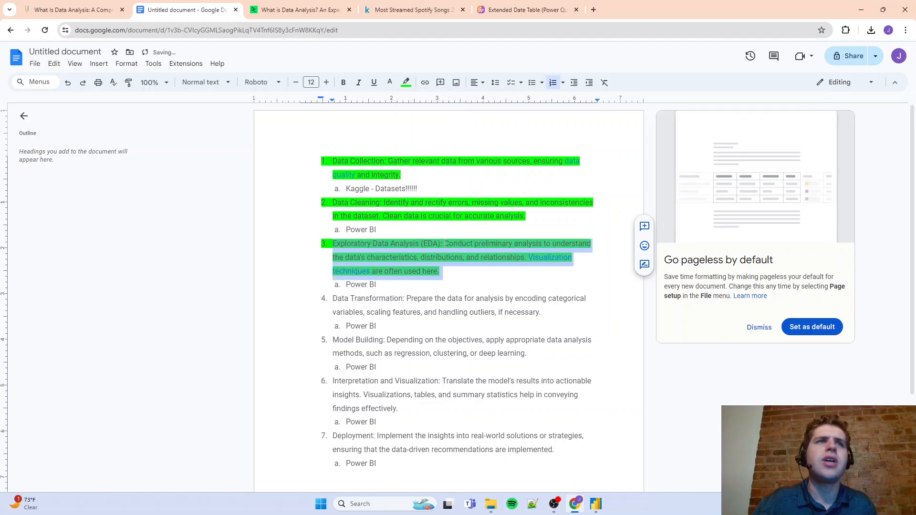
click(445, 245)
Highlight the Data Transformation and Model Building items of the plan in green
triple_click(391, 299)
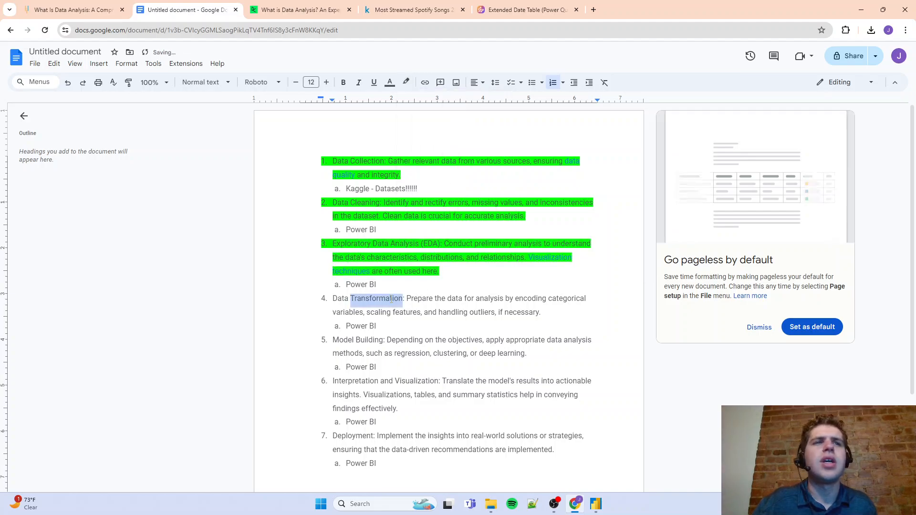
click(405, 85)
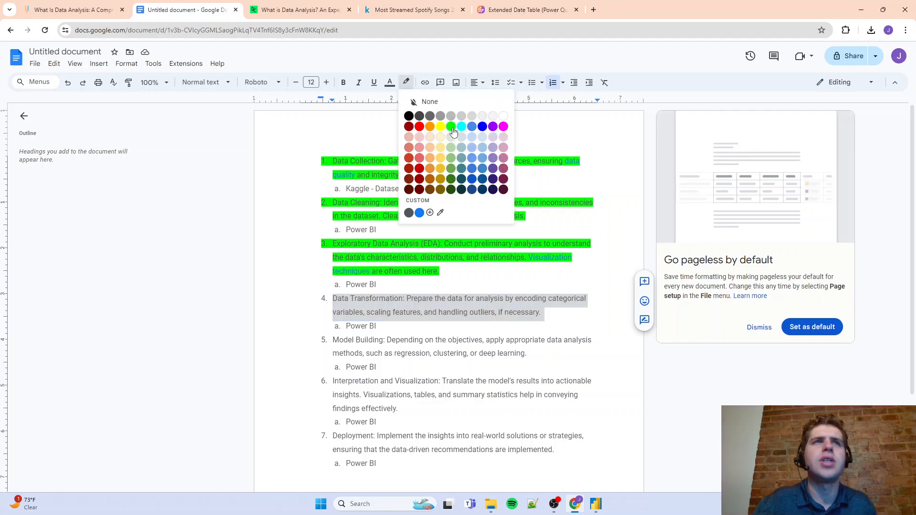
click(451, 127)
click(409, 253)
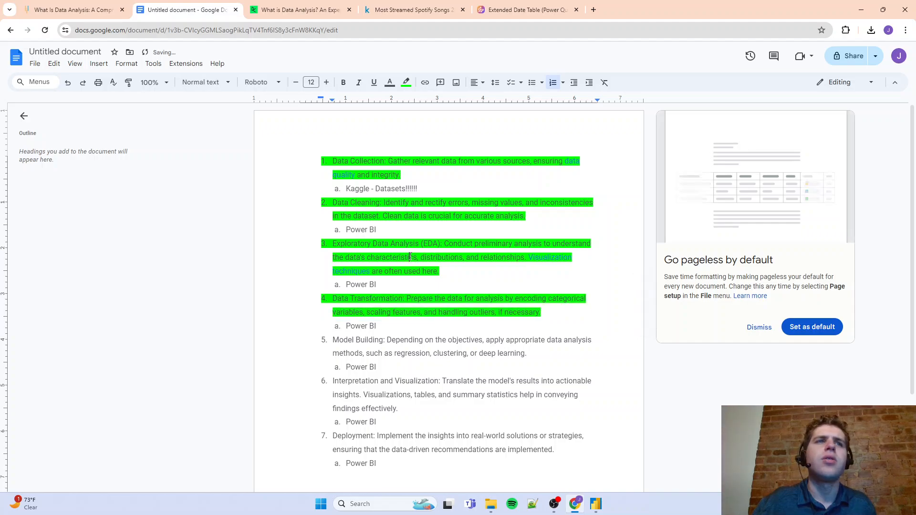
scroll(409, 256, down, 3)
click(389, 219)
triple_click(389, 219)
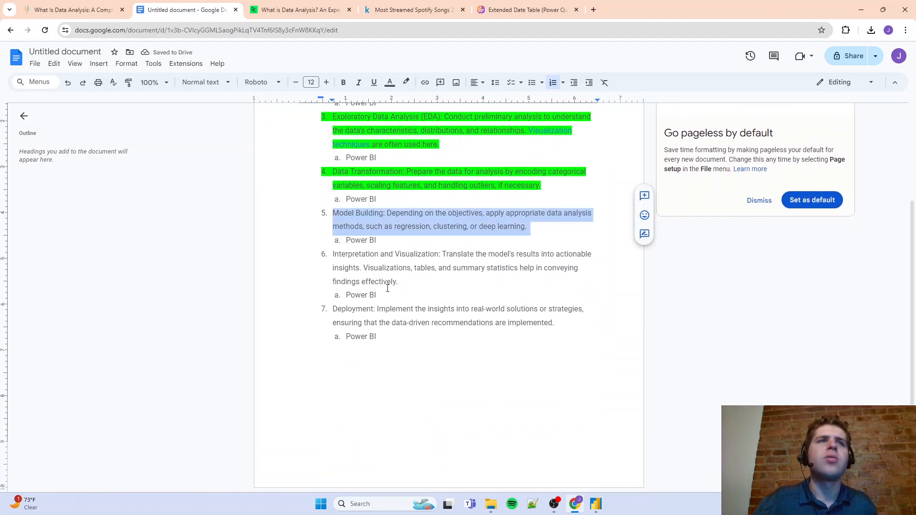
click(406, 82)
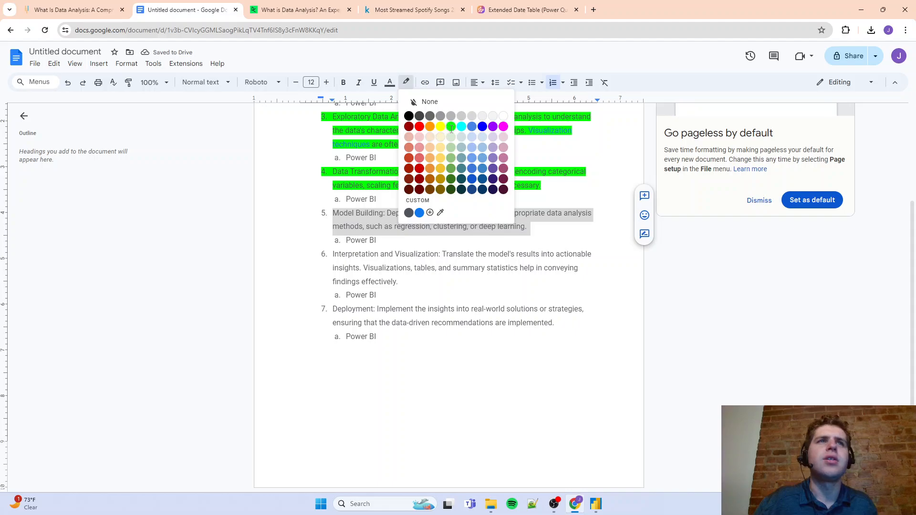
click(450, 128)
click(463, 202)
Select the Interpretation and Visualization item in the plan, and switch back to the empty report page in Power BI Desktop
scroll(463, 201, up, 2)
scroll(464, 201, down, 1)
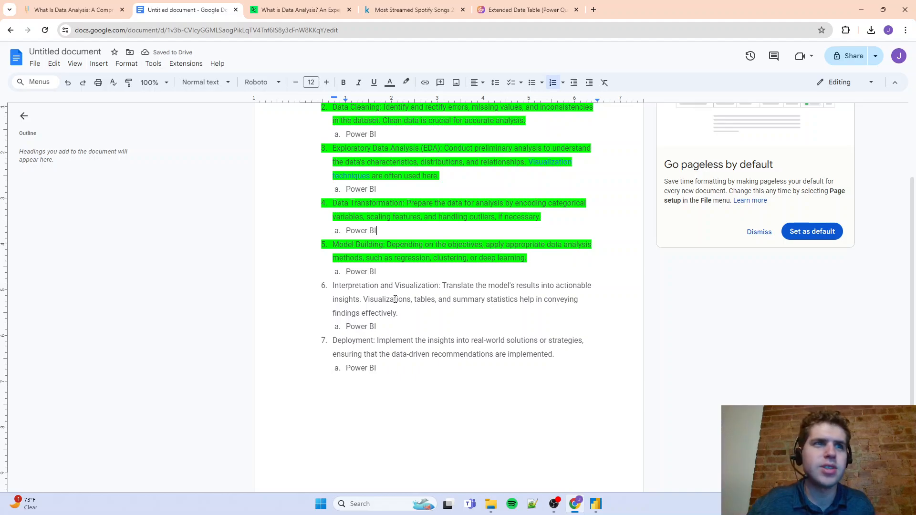
triple_click(432, 290)
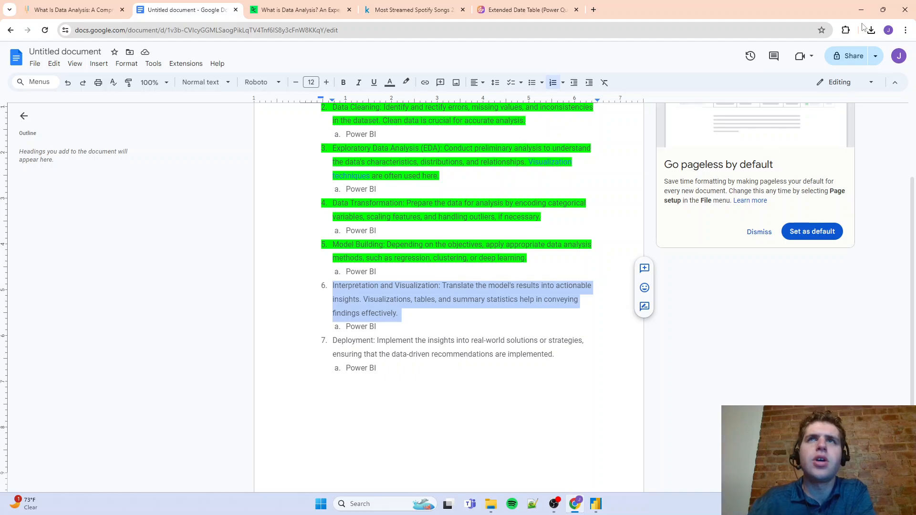
click(862, 15)
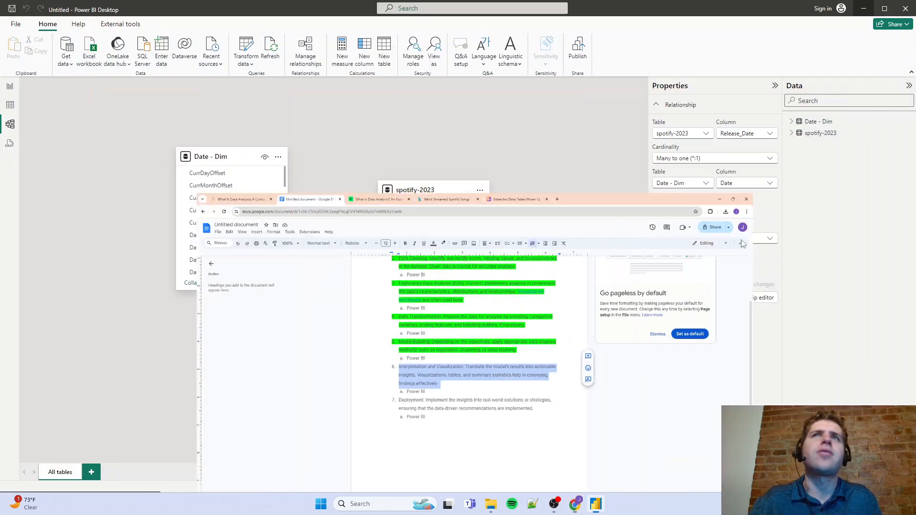
click(10, 91)
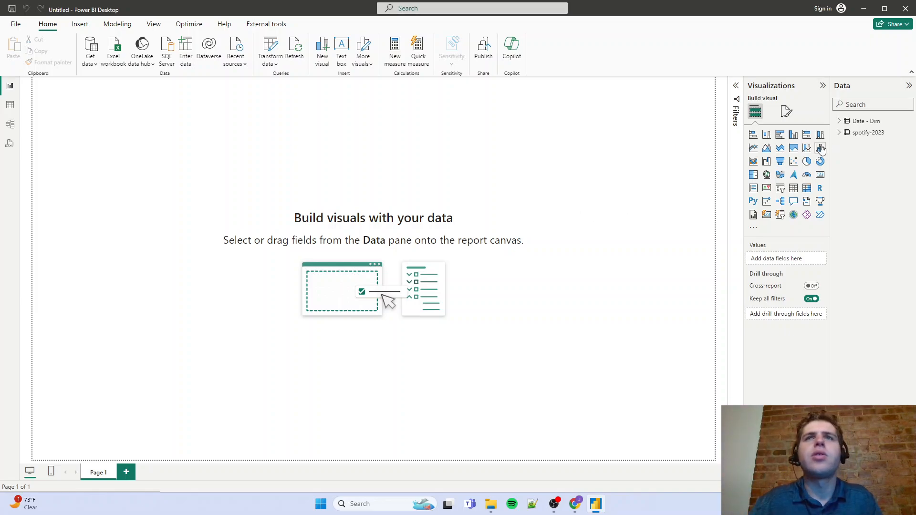
Insert a text box at the top of the report page, resize it to a wide title box, and enter "Music Streaming Analysis"
click(80, 24)
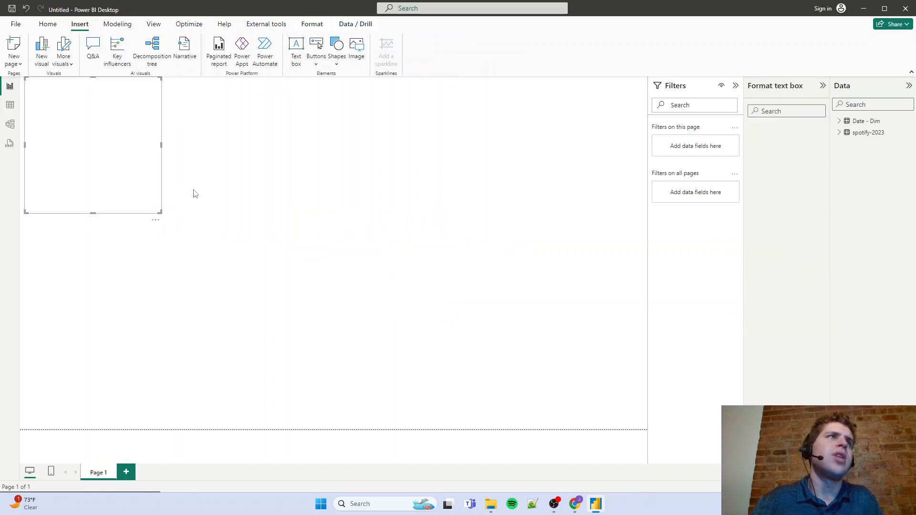
drag(159, 212, 272, 119)
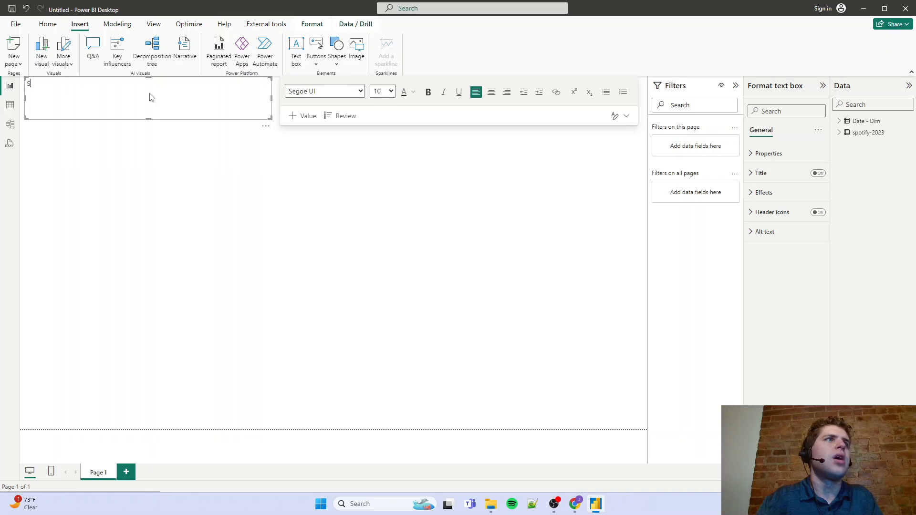
key(BackSpace)
key(BackSpace)
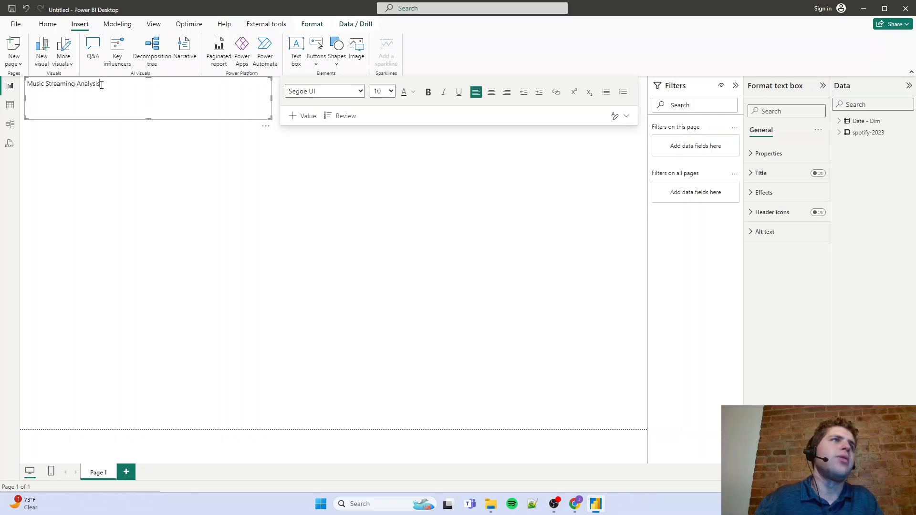
Format the title text at size 28 with an underline
key(ctrl+a)
click(389, 91)
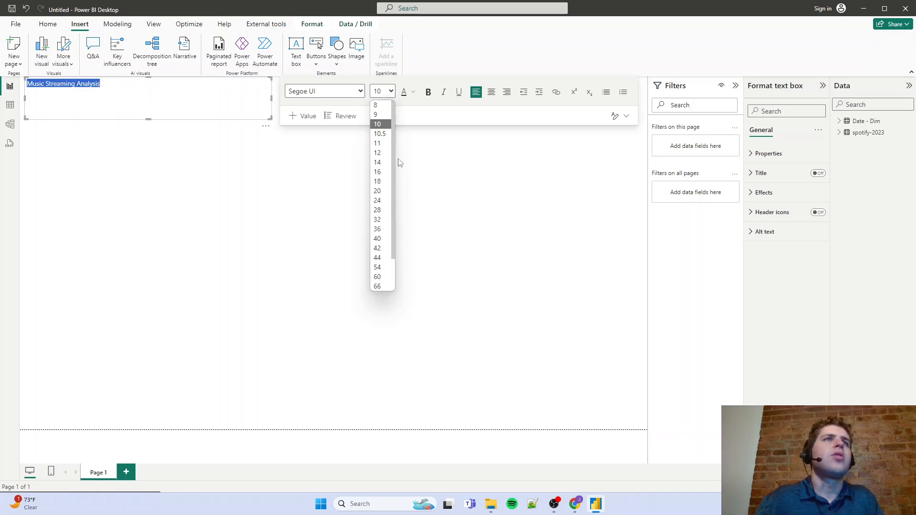
click(381, 210)
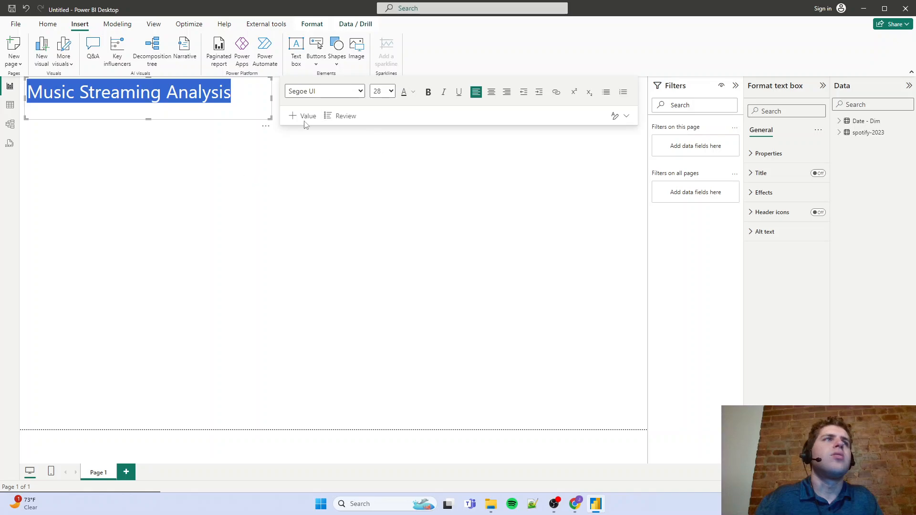
click(459, 93)
click(352, 215)
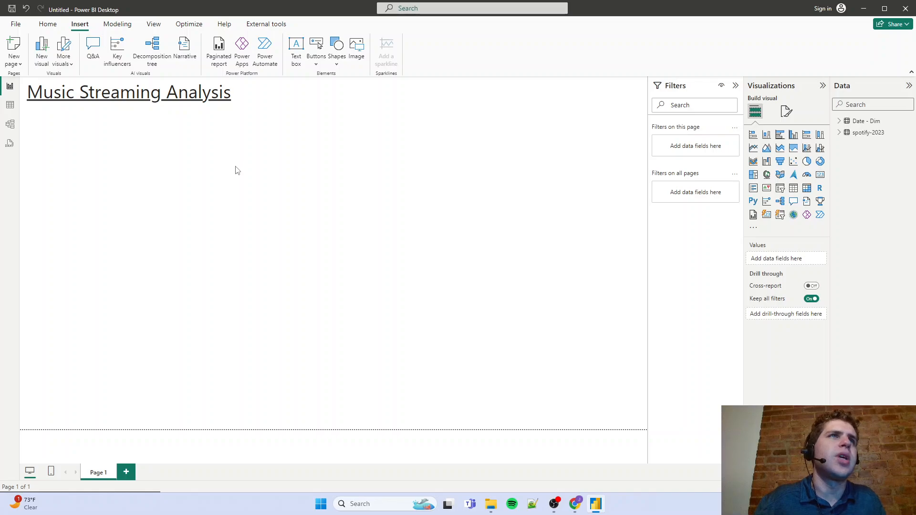
Examine the columns of the Date - Dim table in the table view, collapse its field list, and return to the report page
click(11, 105)
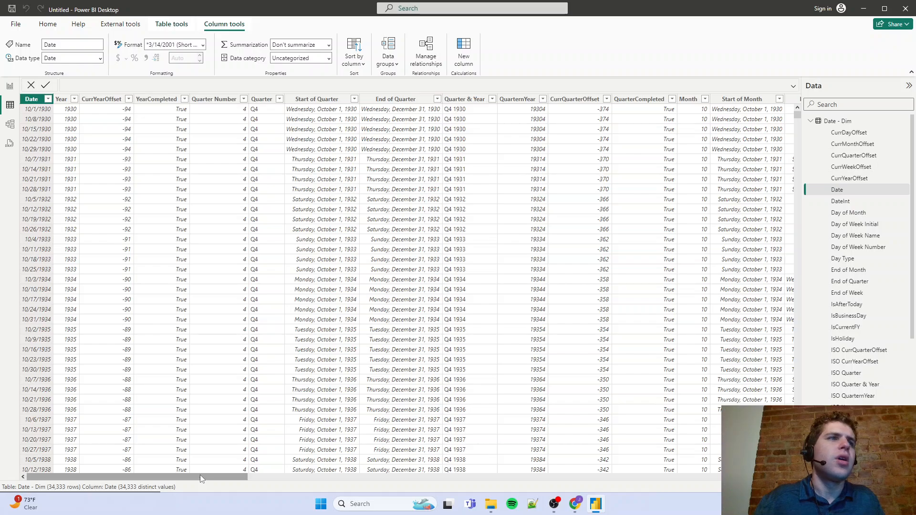
drag(199, 477, 166, 467)
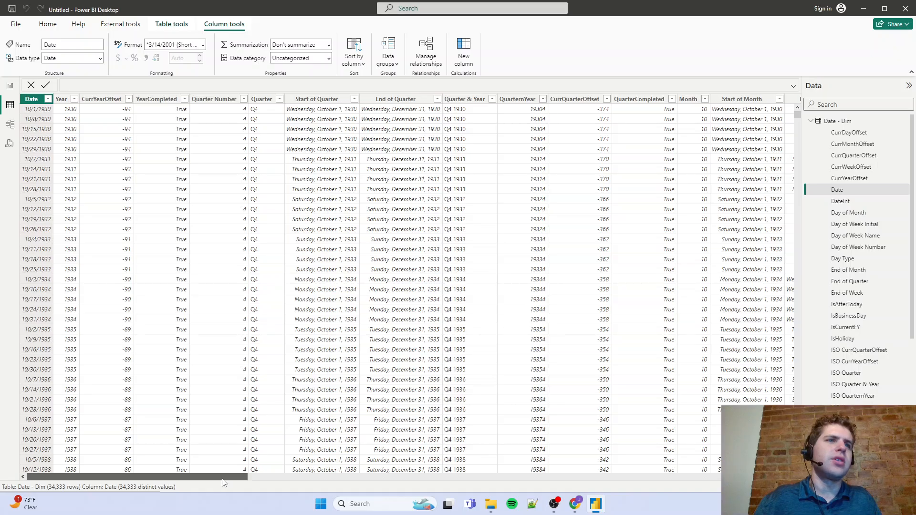
drag(226, 475, 195, 503)
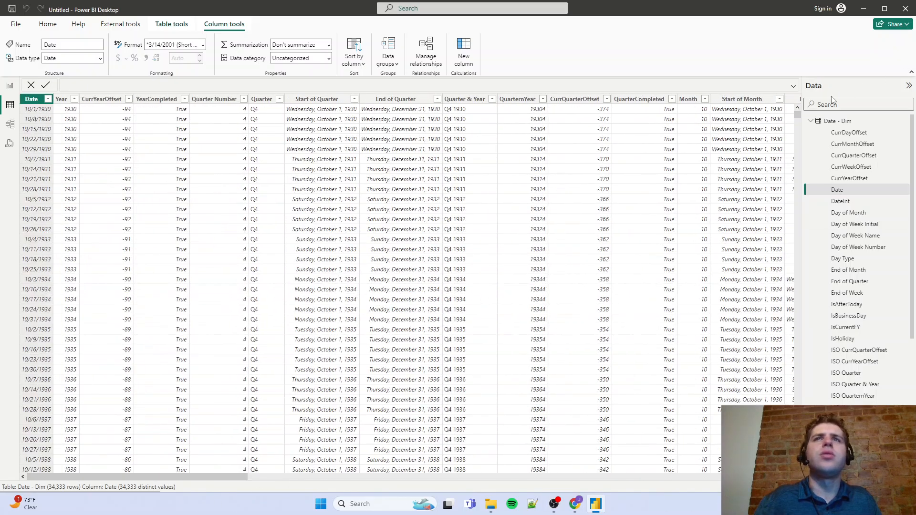
click(810, 121)
click(10, 86)
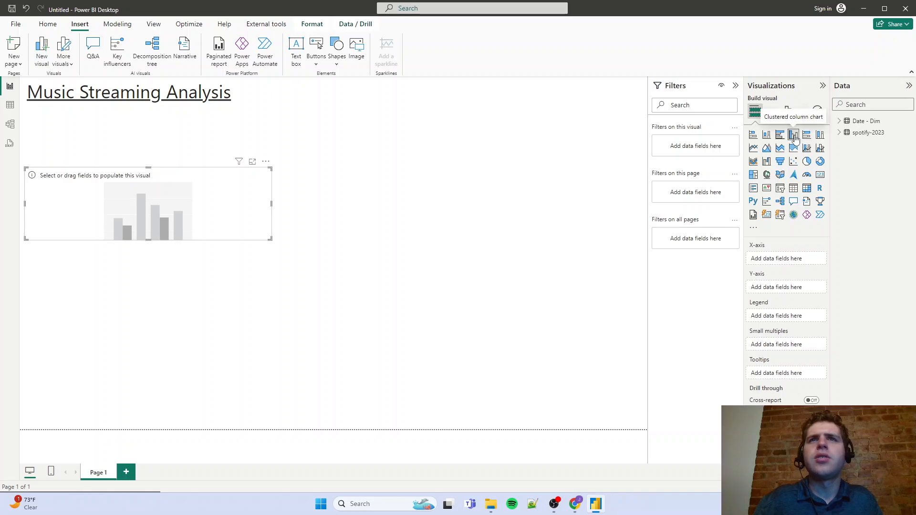
Place an enlarged clustered column chart below the title and put the Year field of Date - Dim on its X-axis
drag(220, 201, 219, 152)
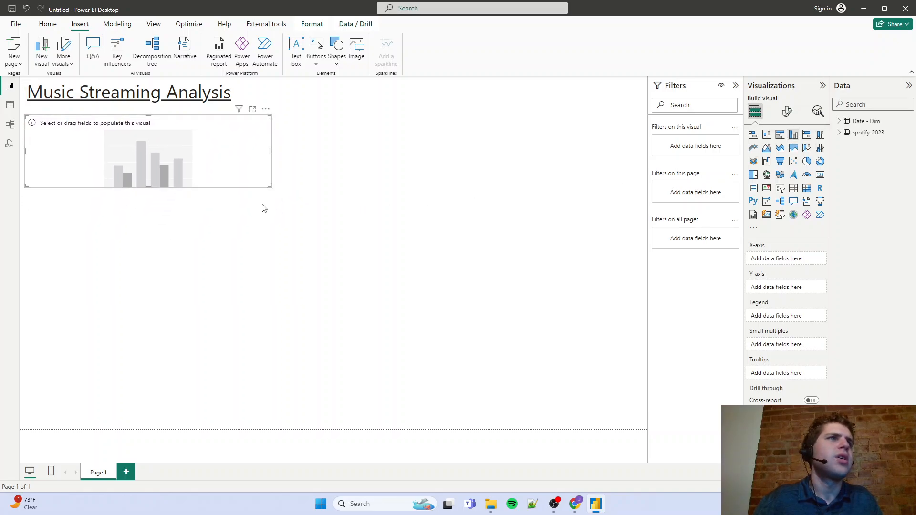
drag(272, 189, 399, 280)
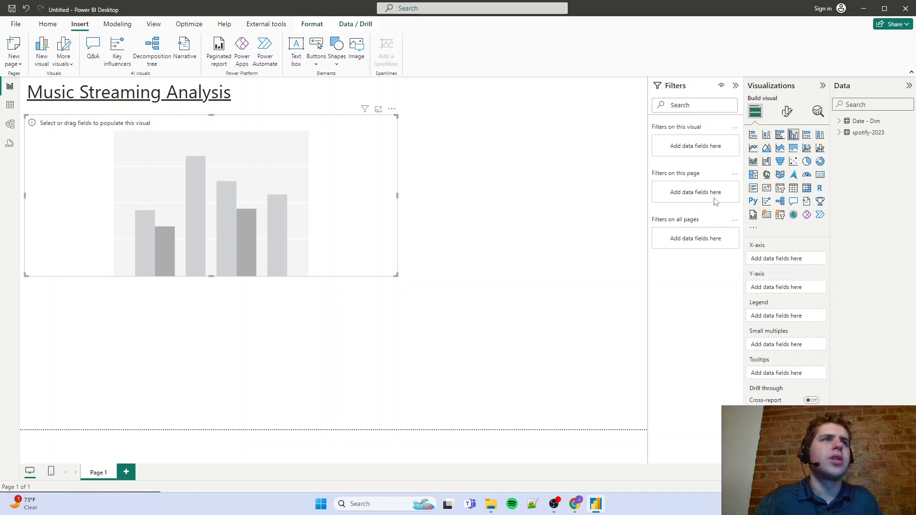
click(839, 132)
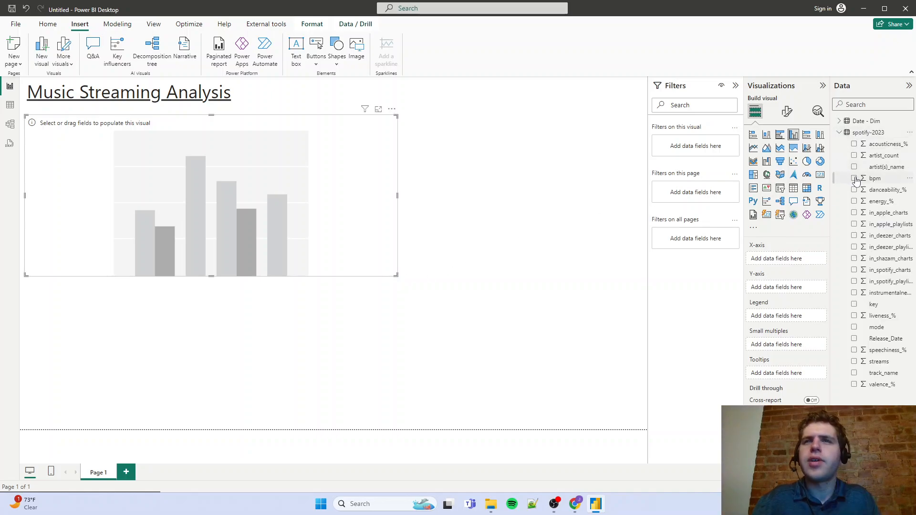
click(841, 133)
click(841, 122)
scroll(894, 285, down, 5)
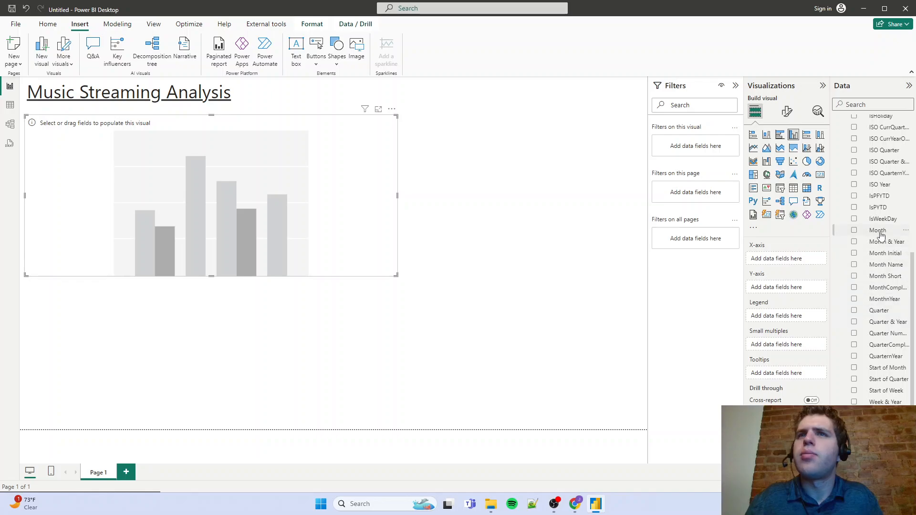
drag(840, 401, 778, 259)
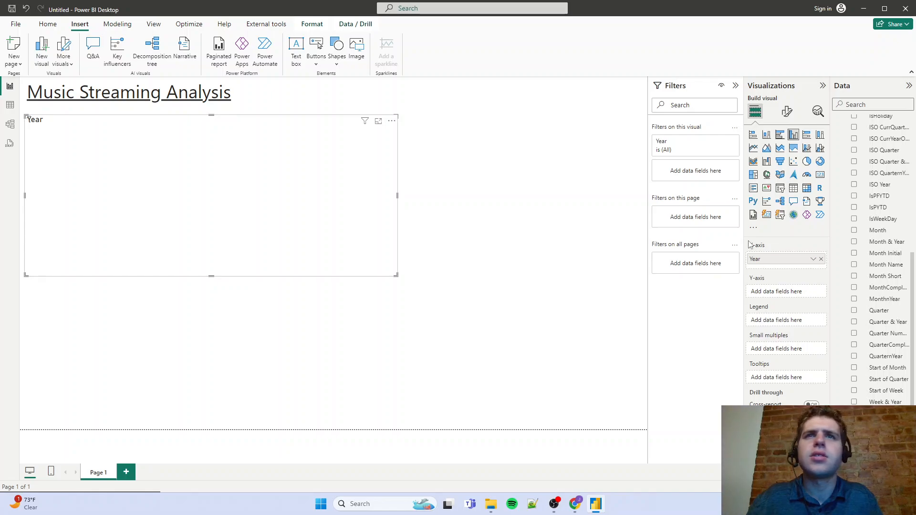
Widen the field list to read the spotify-2023 field names, and plot the count of track_name on the column chart's Y-axis
scroll(847, 153, up, 5)
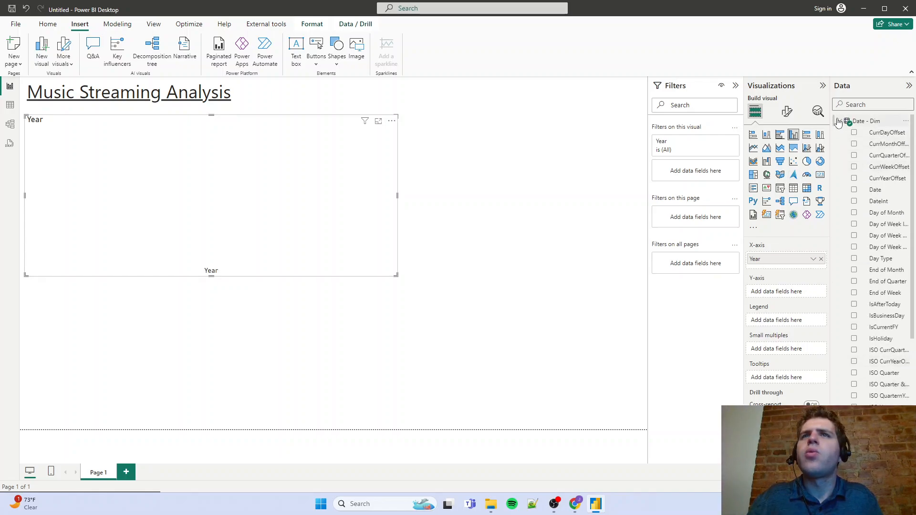
click(840, 121)
click(840, 133)
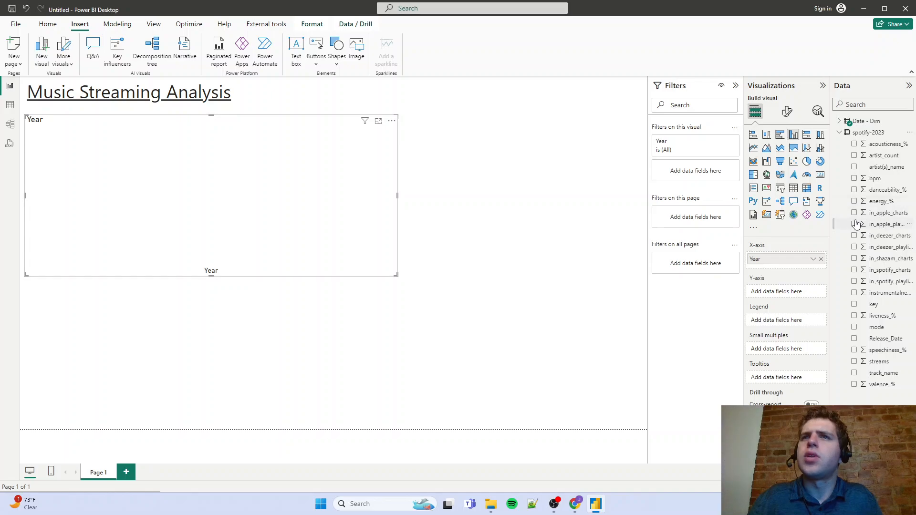
drag(832, 208, 796, 210)
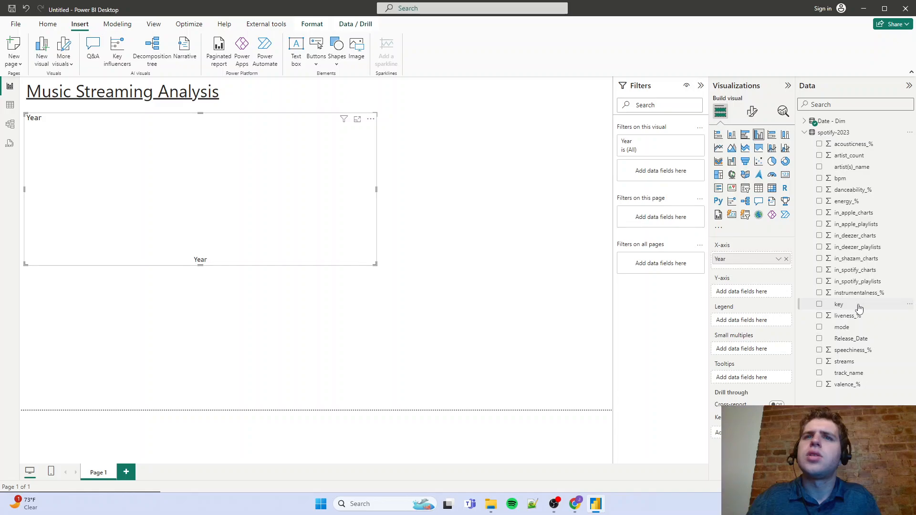
click(10, 104)
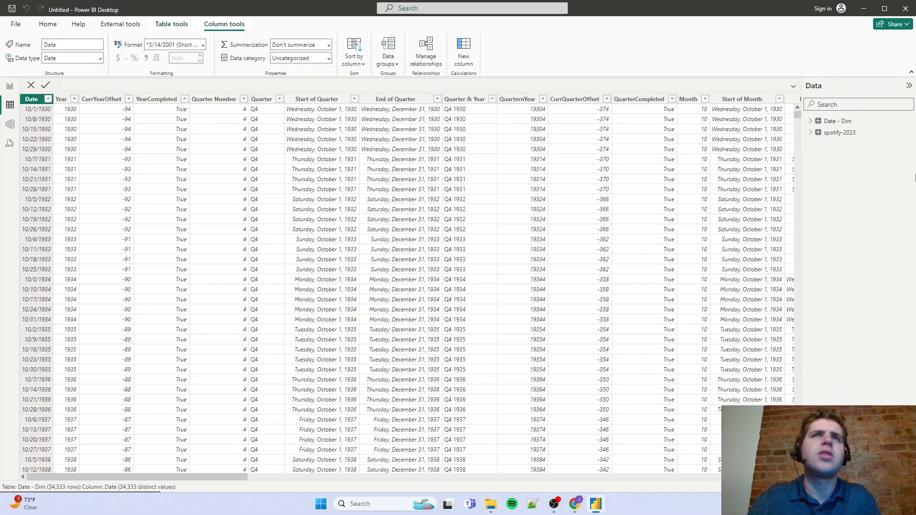
click(10, 86)
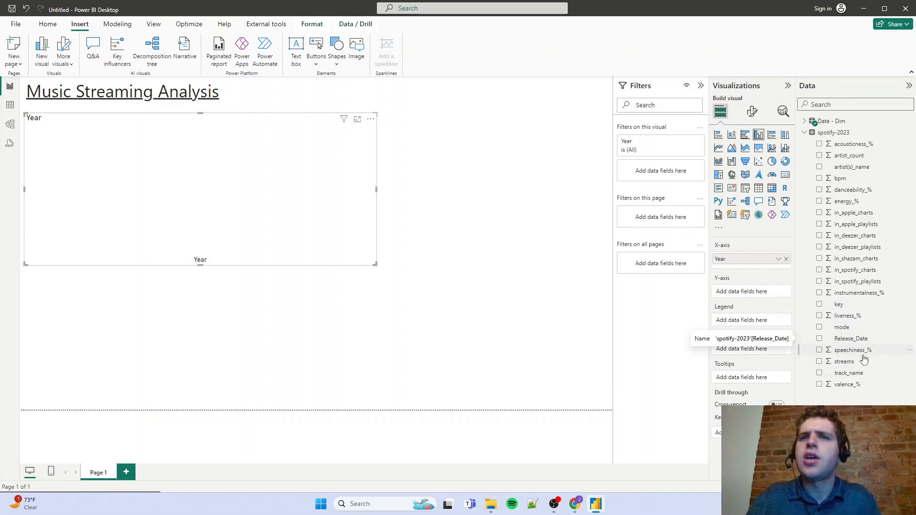
drag(858, 375, 764, 292)
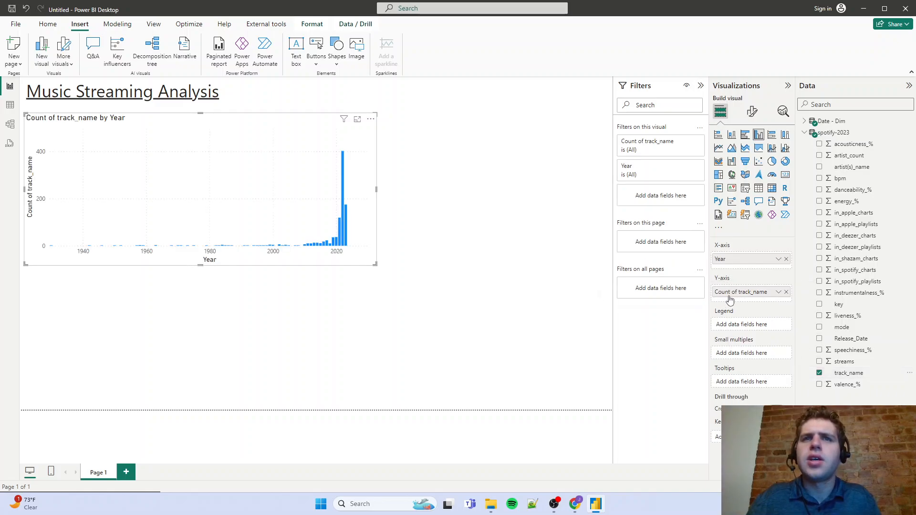
Review the aggregation options for track_name, and examine the recent years' bars of the column chart in focus mode before returning to the report
click(779, 292)
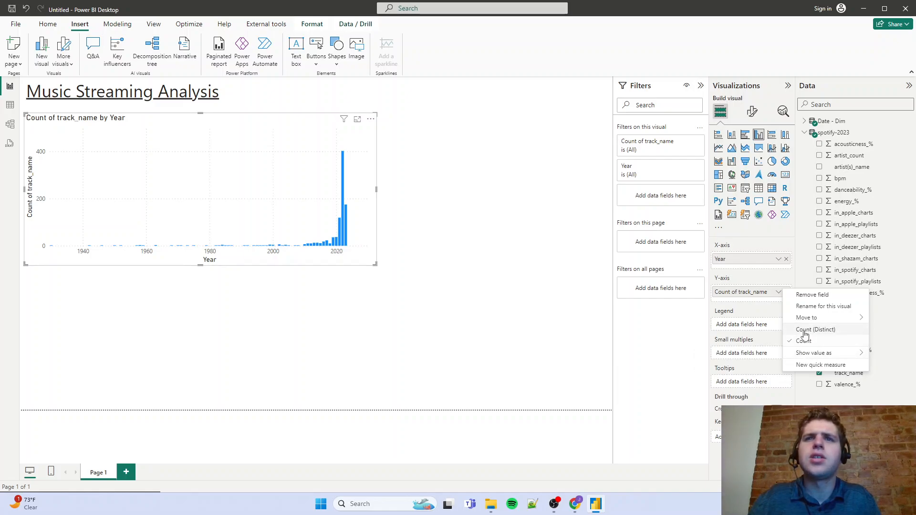
click(310, 133)
click(357, 119)
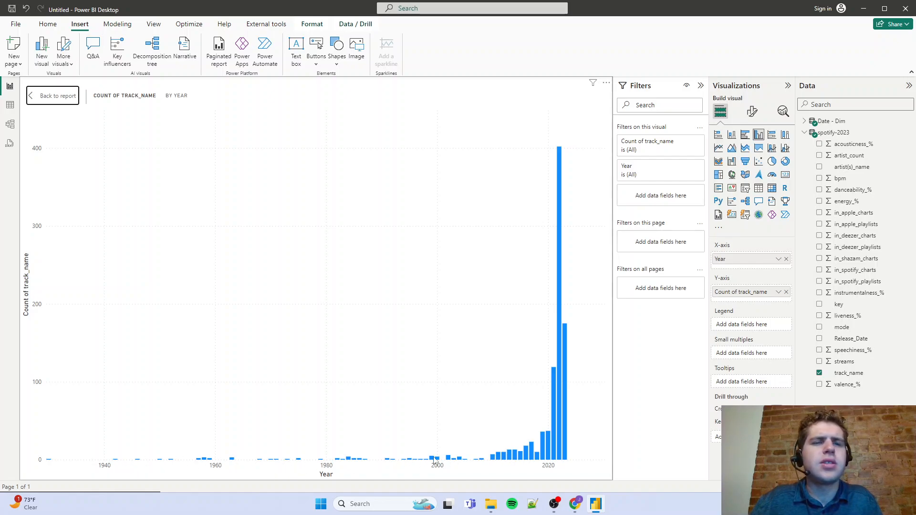
mouse_move(561, 452)
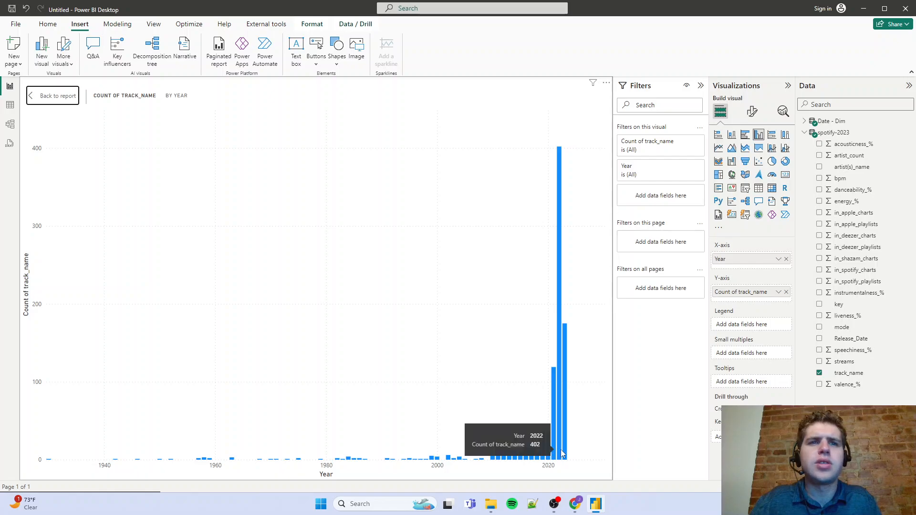
click(560, 447)
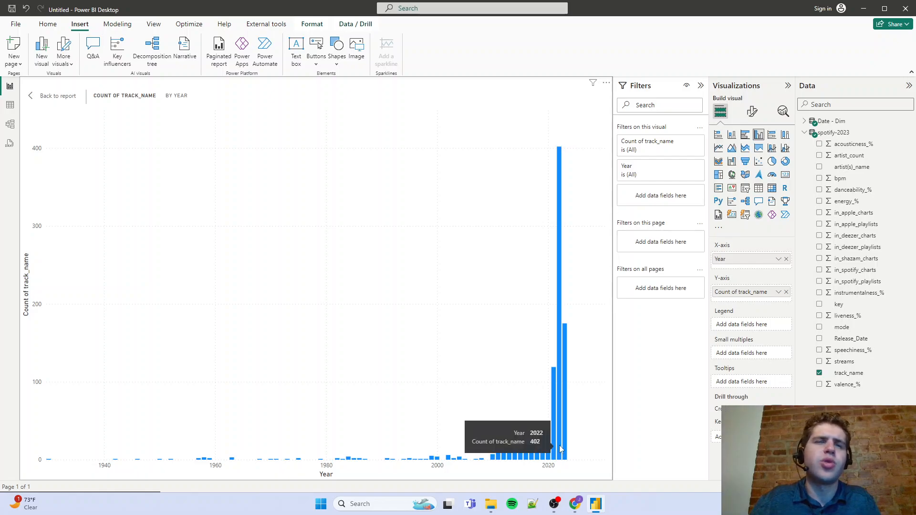
click(561, 448)
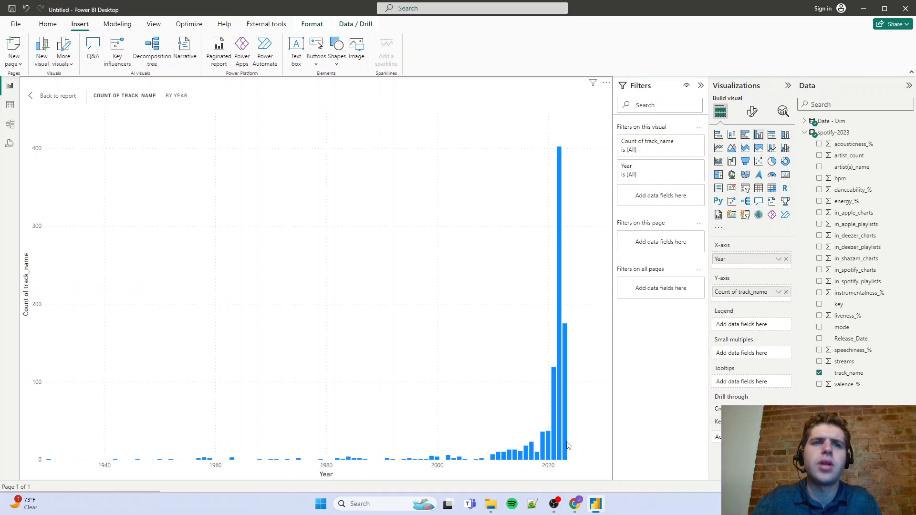
mouse_move(566, 449)
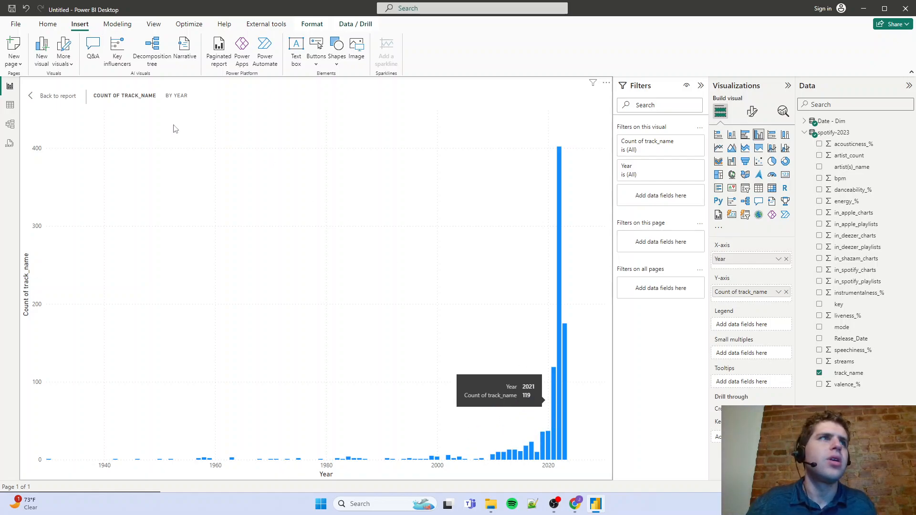
click(67, 96)
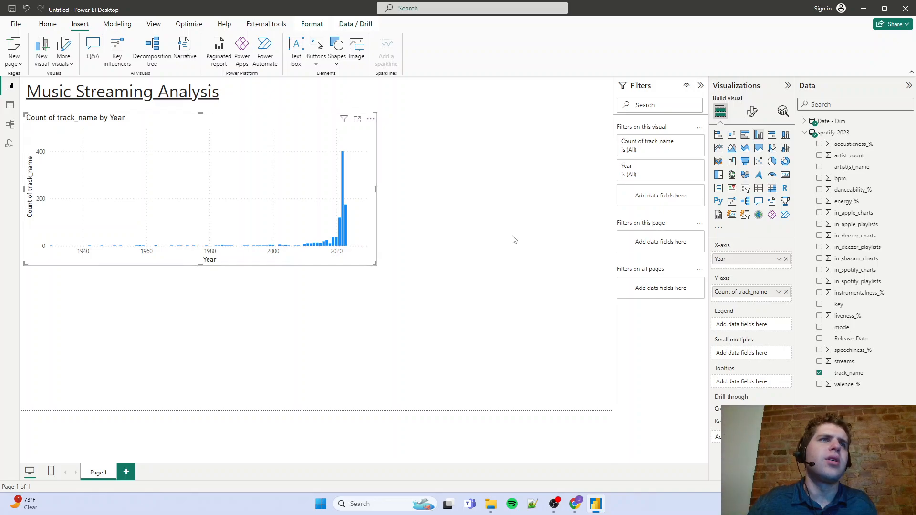
Add a clustered bar chart beside the column chart and narrow it so that the two visuals do not overlap
click(7, 108)
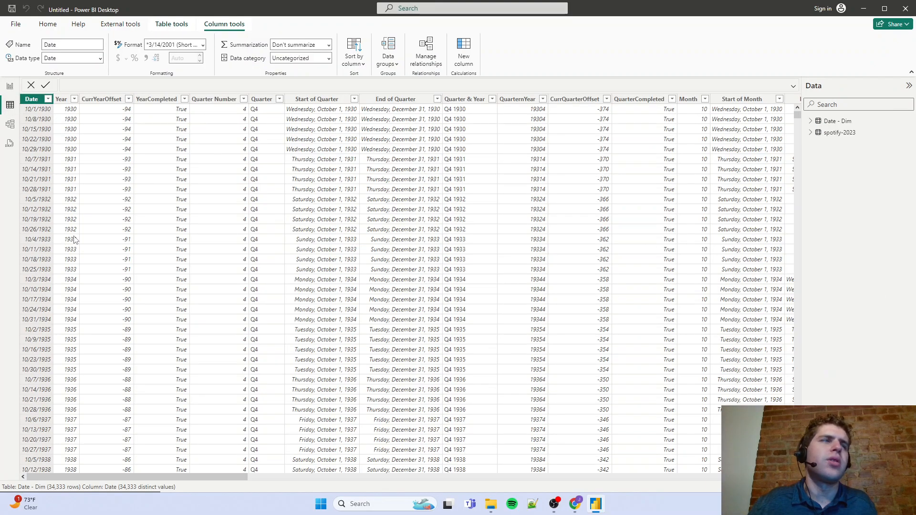
click(10, 89)
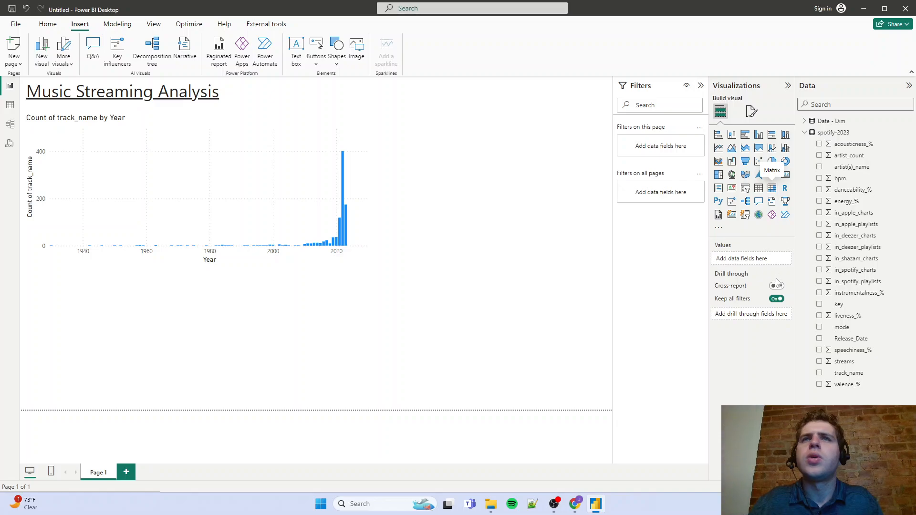
click(745, 134)
drag(230, 357, 459, 205)
click(256, 263)
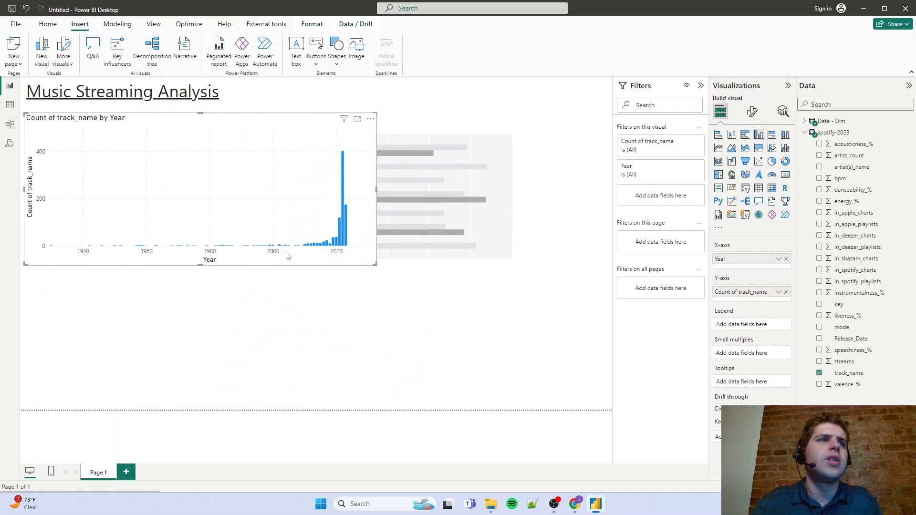
click(285, 256)
drag(254, 261, 397, 265)
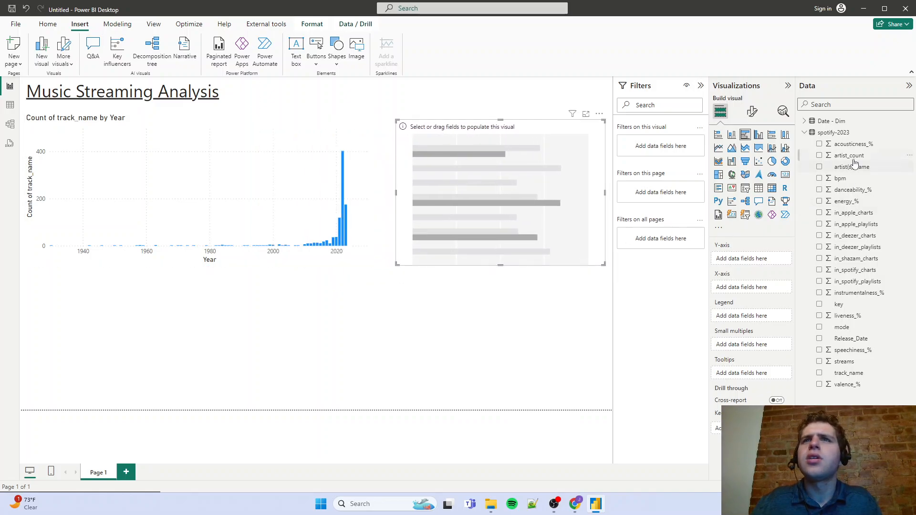
Plot the count of track_name by artist(s)_name in the bar chart, and highlight Taylor Swift's bar to cross-filter the page
drag(859, 171, 754, 260)
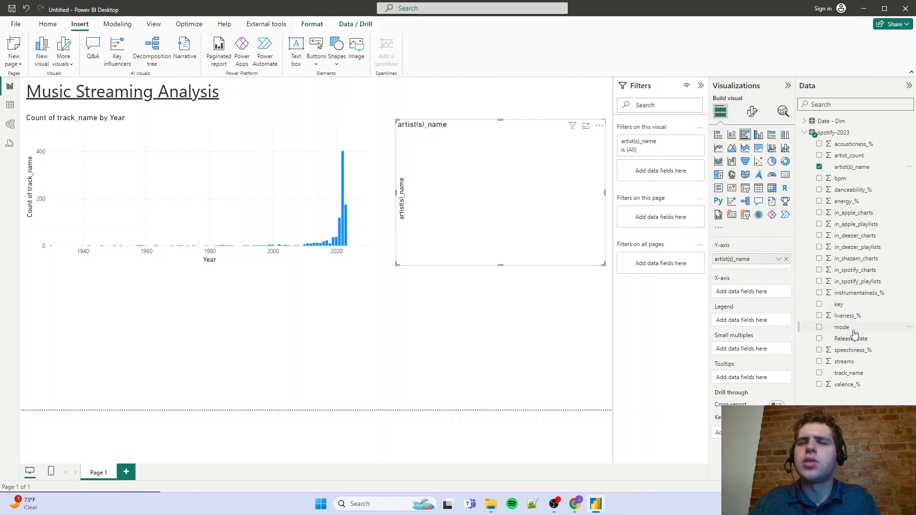
drag(848, 373, 747, 296)
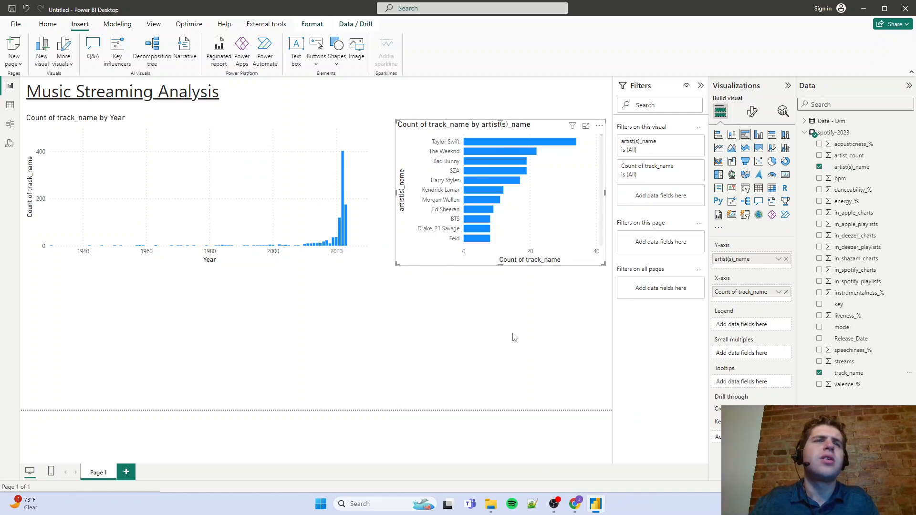
click(478, 140)
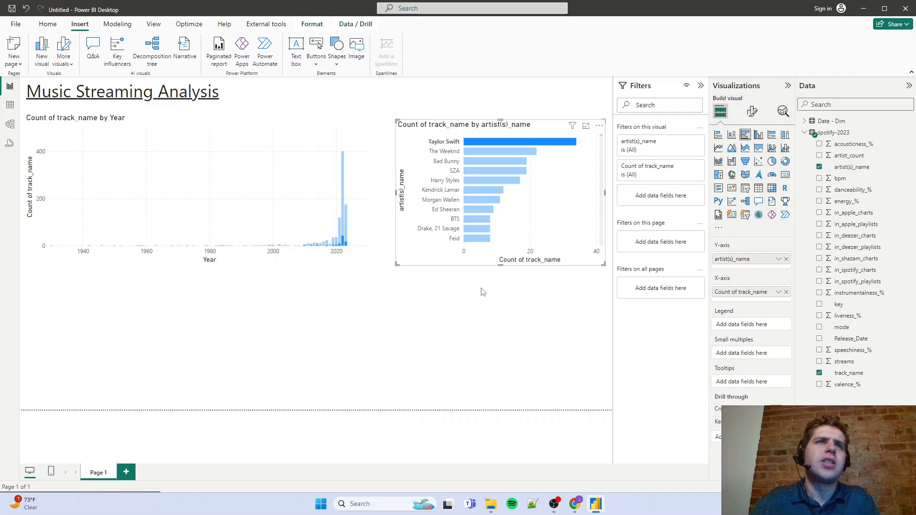
Turn on Edit interactions and make the artist bar chart filter the yearly column chart instead of highlighting it
click(325, 159)
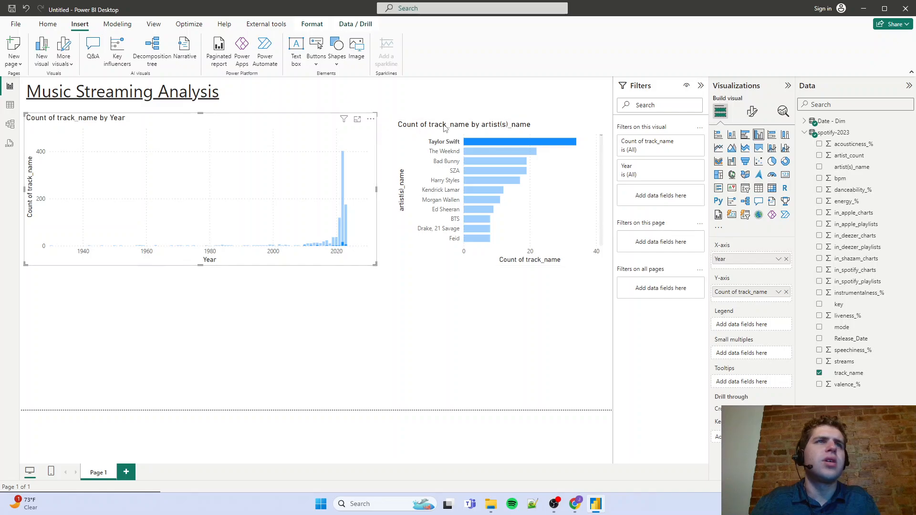
click(416, 9)
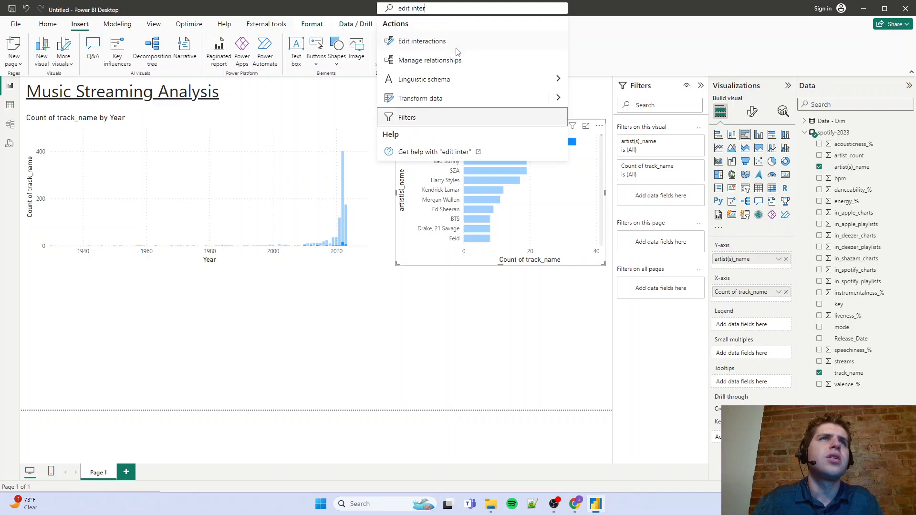
click(452, 41)
click(339, 121)
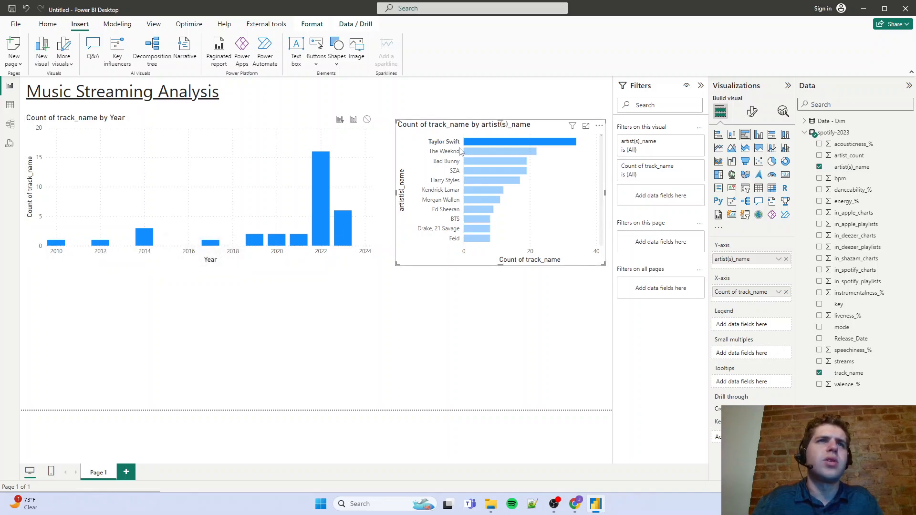
Check the filtering of the yearly chart by selecting The Weeknd, Bad Bunny and SZA in turn, and clear the selection
click(476, 152)
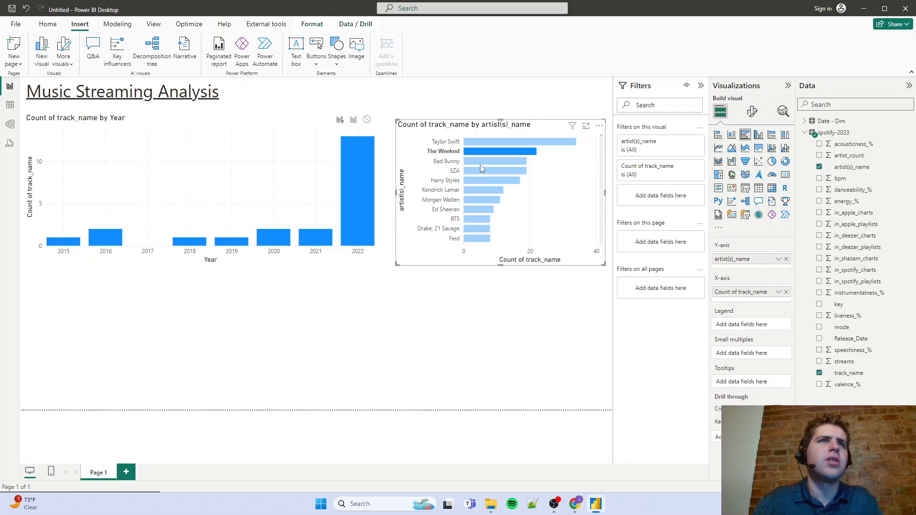
click(480, 164)
click(500, 172)
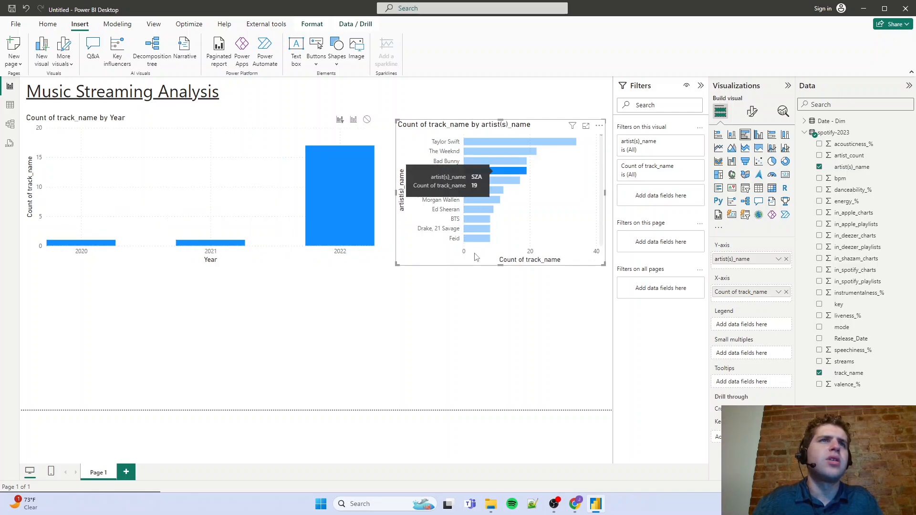
click(485, 172)
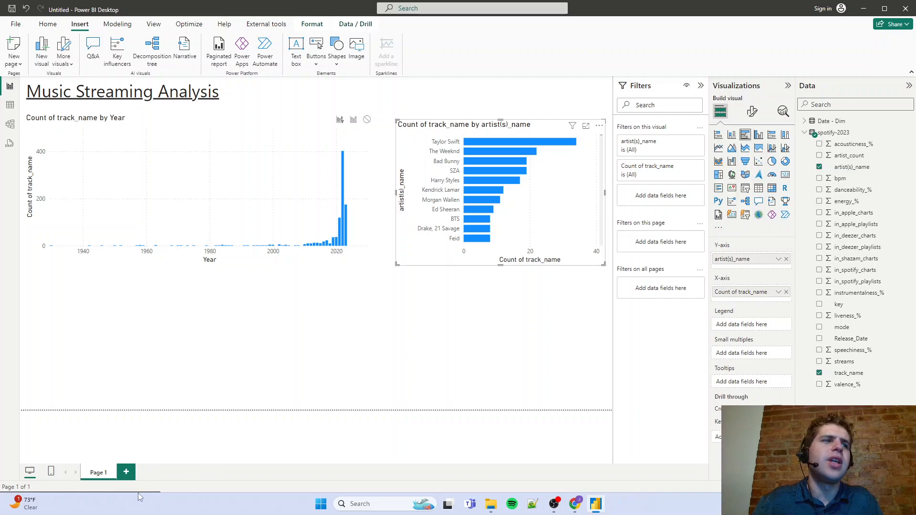
Rename the report page as Overview Page
double_click(104, 471)
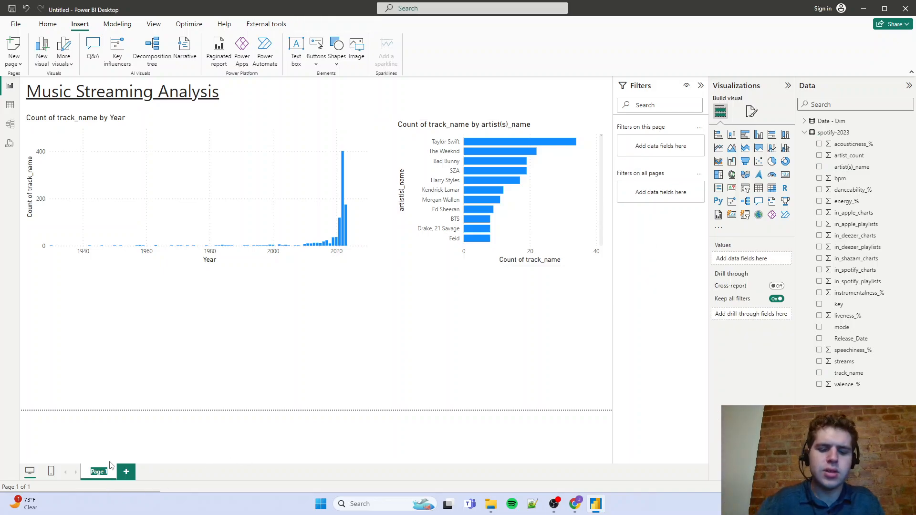
text(Overview Page)
key(Return)
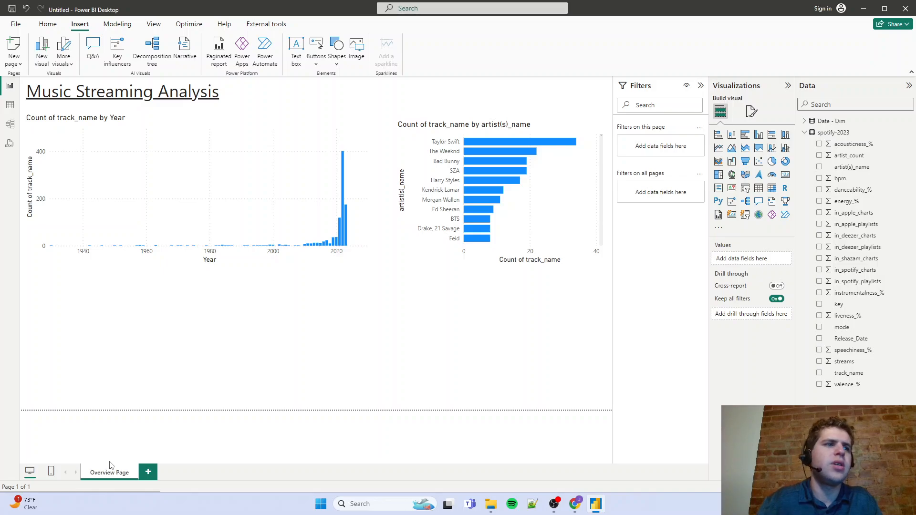
Add a second report page named Tool Tip and allow it to be used as a tooltip
click(148, 472)
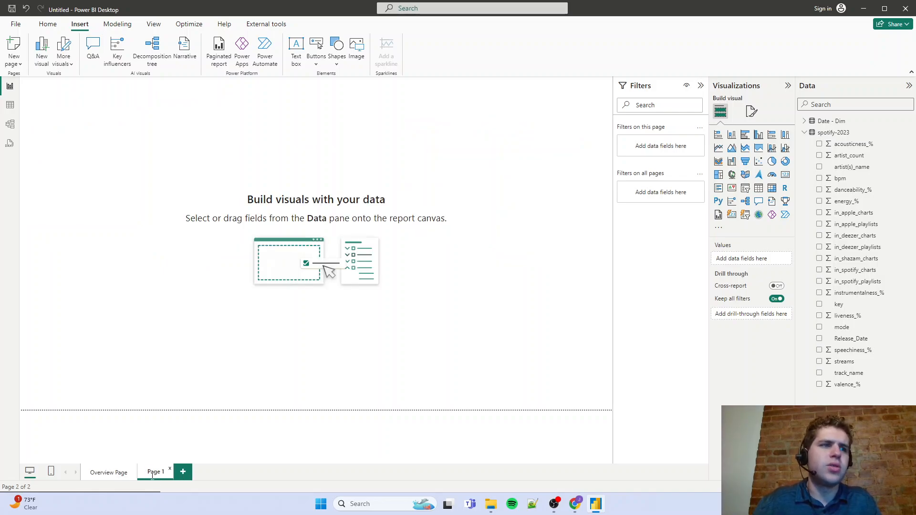
text(Tool T)
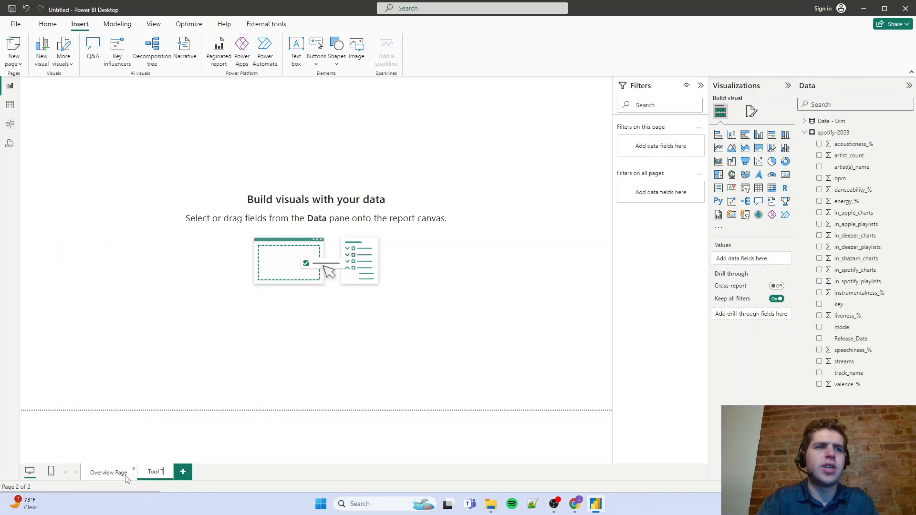
key(Return)
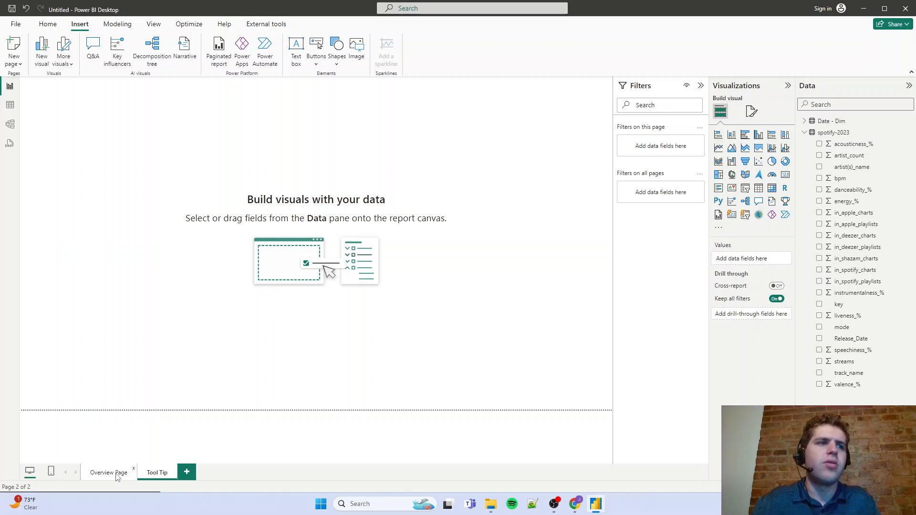
click(766, 156)
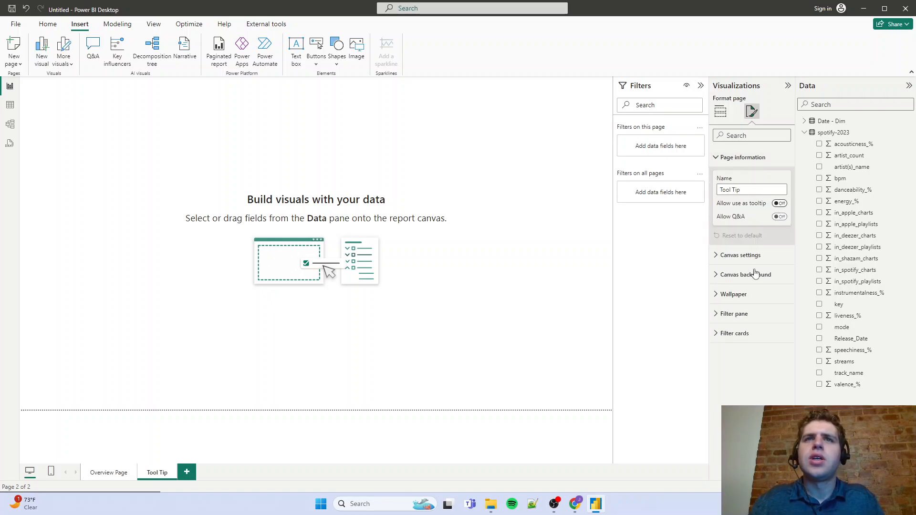
scroll(316, 149, up, 4)
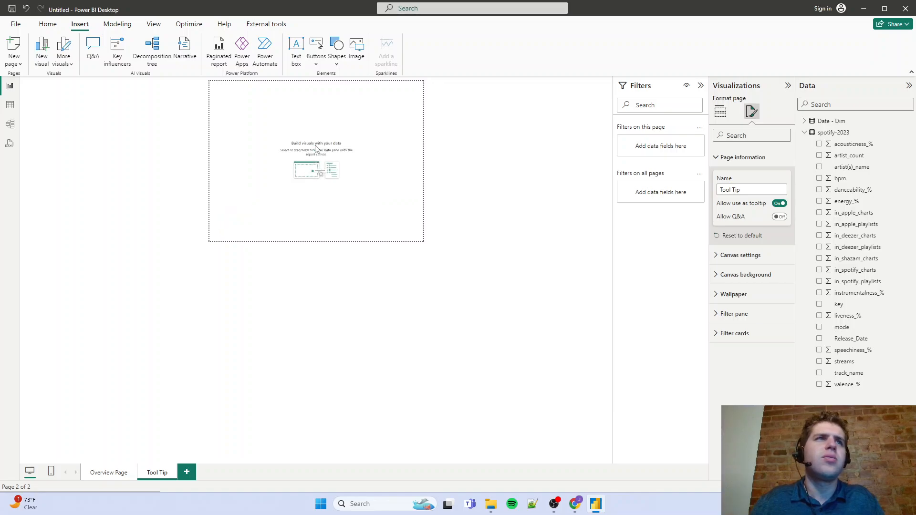
scroll(315, 149, up, 3)
Add a table with the track_name and Release_Date columns to the Tool Tip page and enlarge it to nearly fill the canvas
click(721, 111)
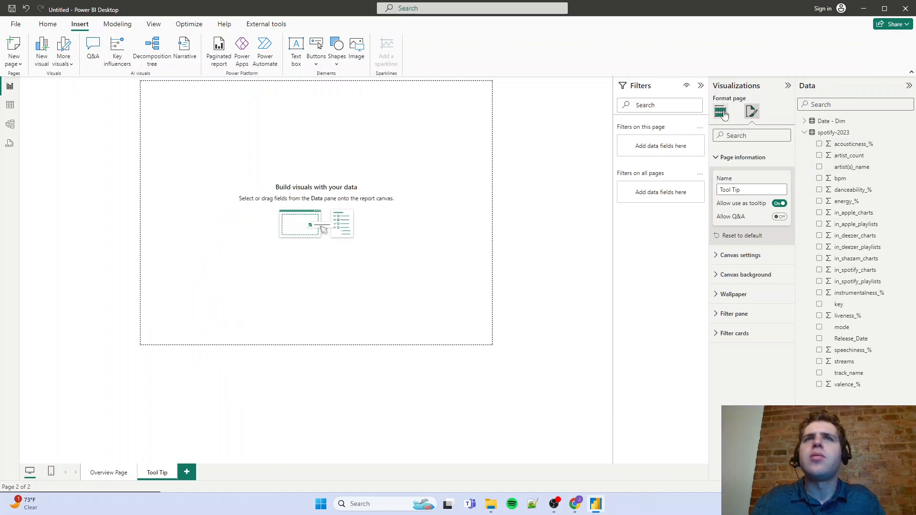
click(773, 189)
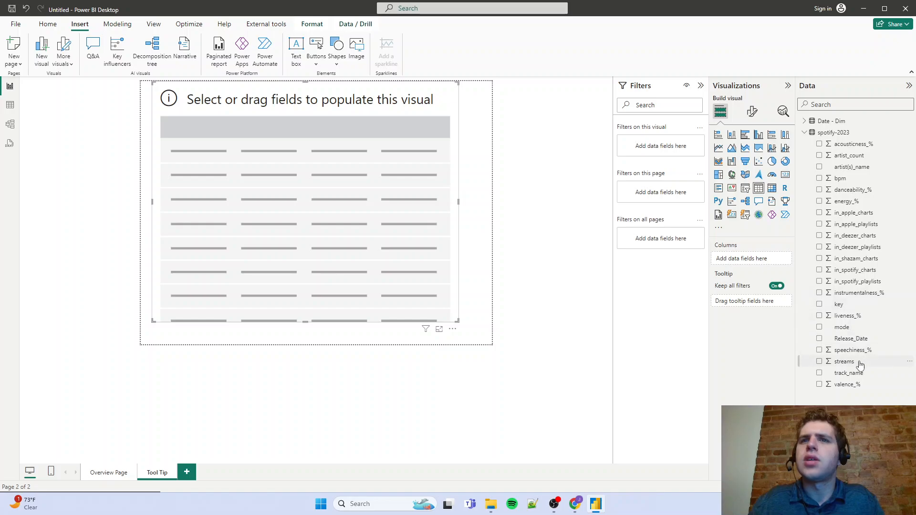
drag(859, 376, 746, 260)
drag(852, 339, 759, 268)
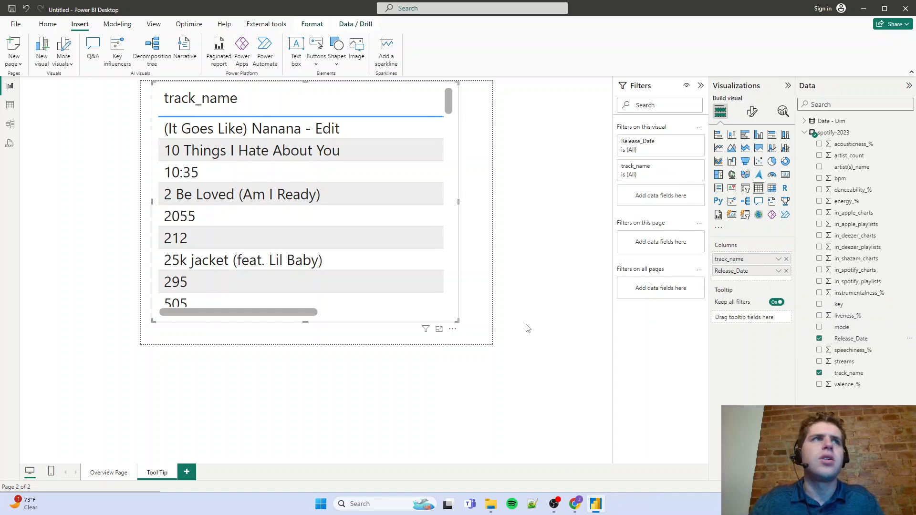
drag(461, 326, 492, 343)
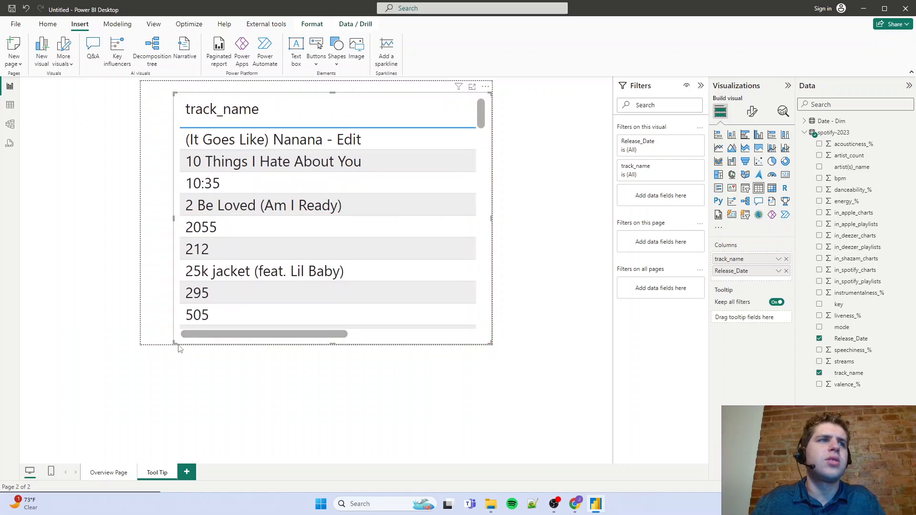
drag(173, 219, 128, 219)
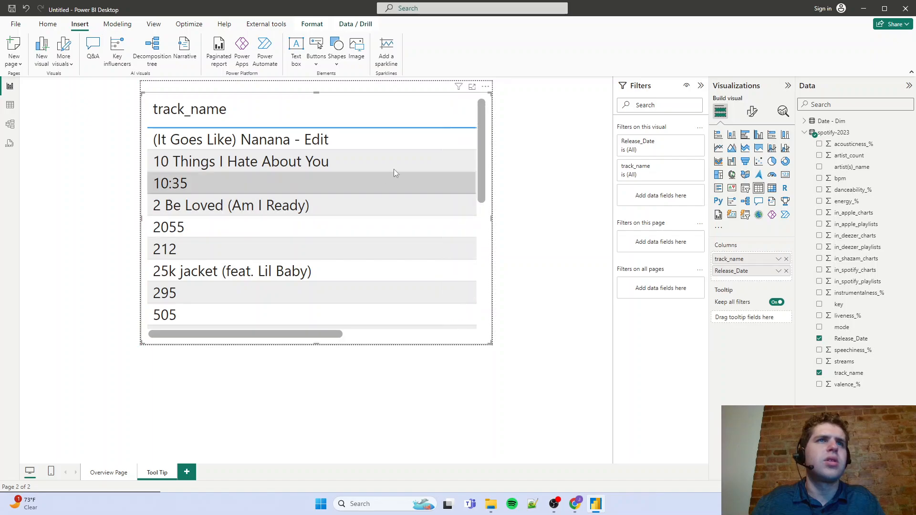
Set the table values' font size to 8 and narrow the track_name column to bring Release_Date into view
click(753, 111)
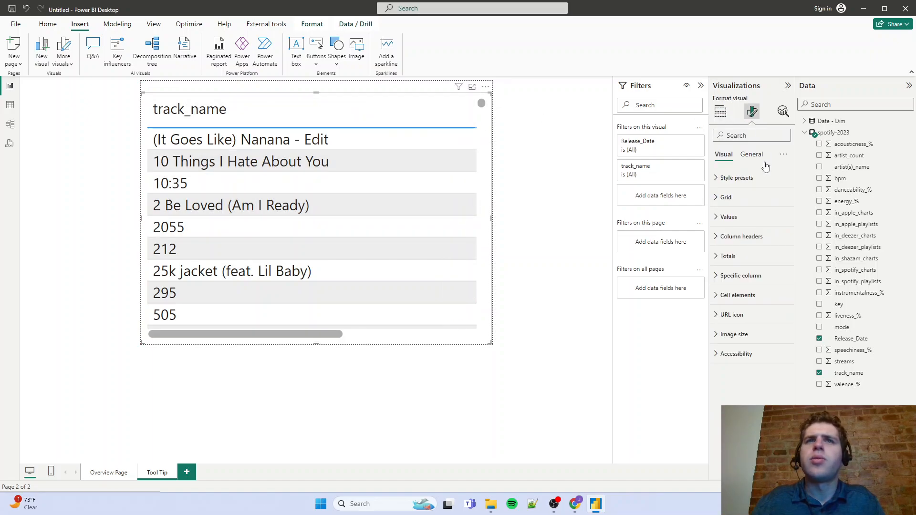
click(729, 217)
click(784, 268)
click(784, 268)
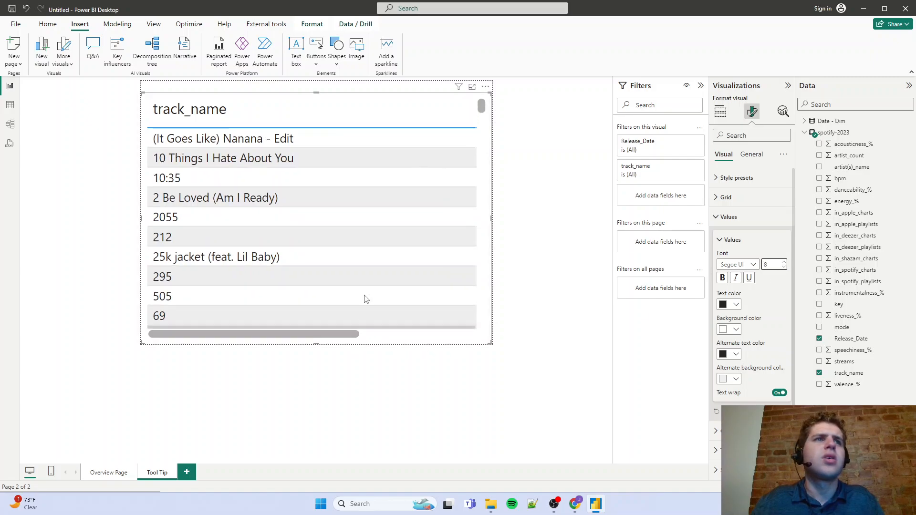
drag(349, 336, 458, 337)
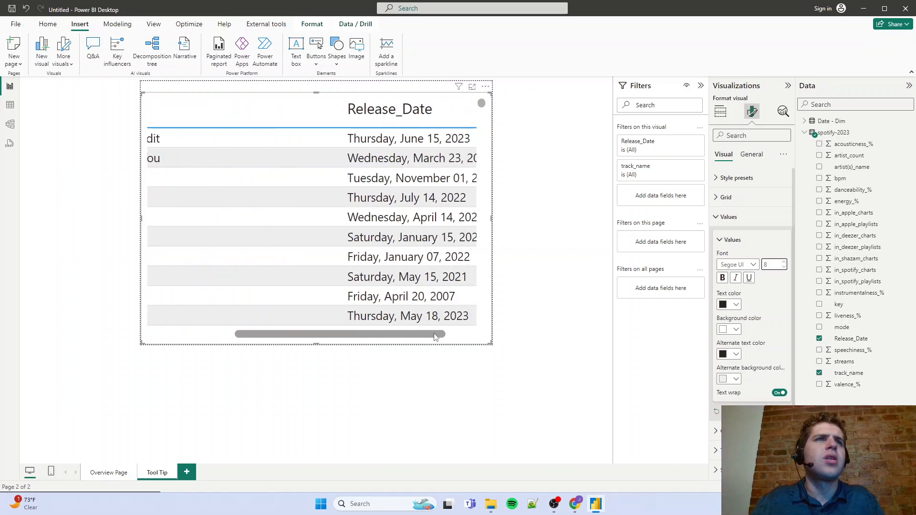
drag(219, 109, 186, 111)
drag(259, 335, 237, 335)
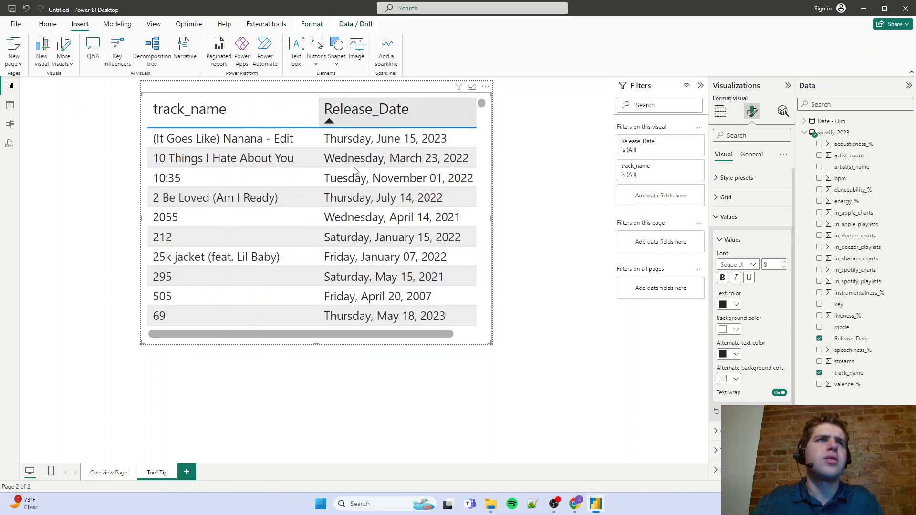
Format the spotify-2023 Release_Date column as Short Date, and widen the track_name column in the Tool Tip page's table
click(10, 105)
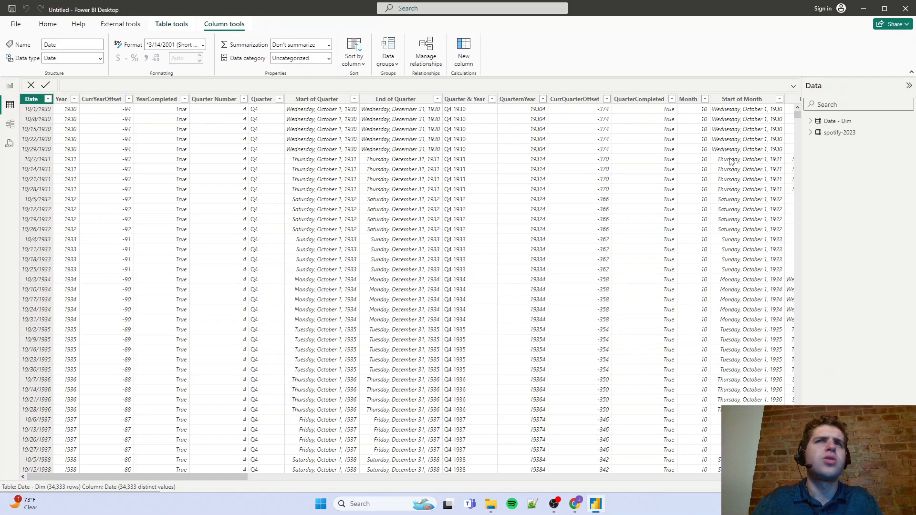
click(837, 136)
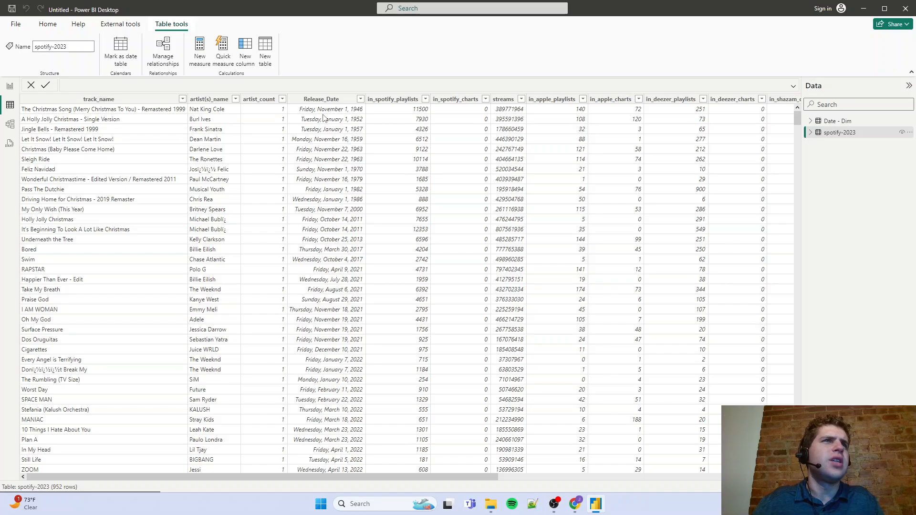
click(321, 99)
click(203, 45)
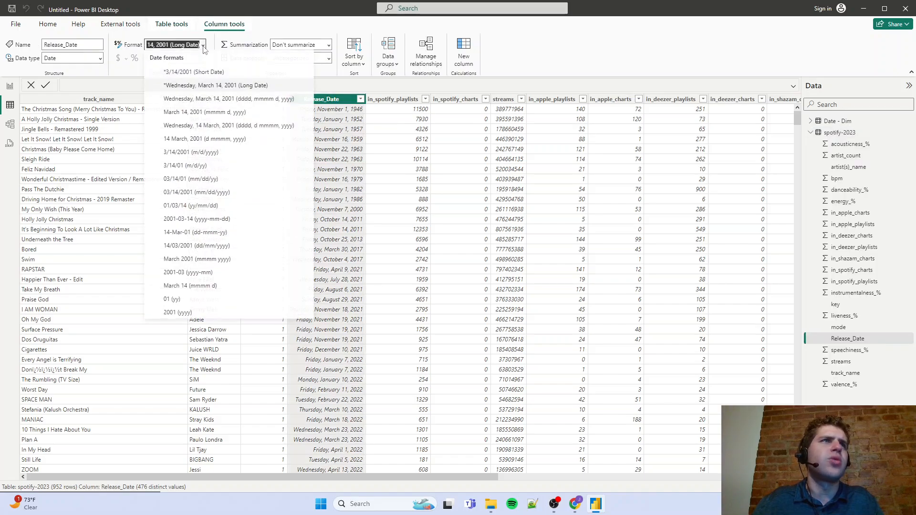
click(195, 73)
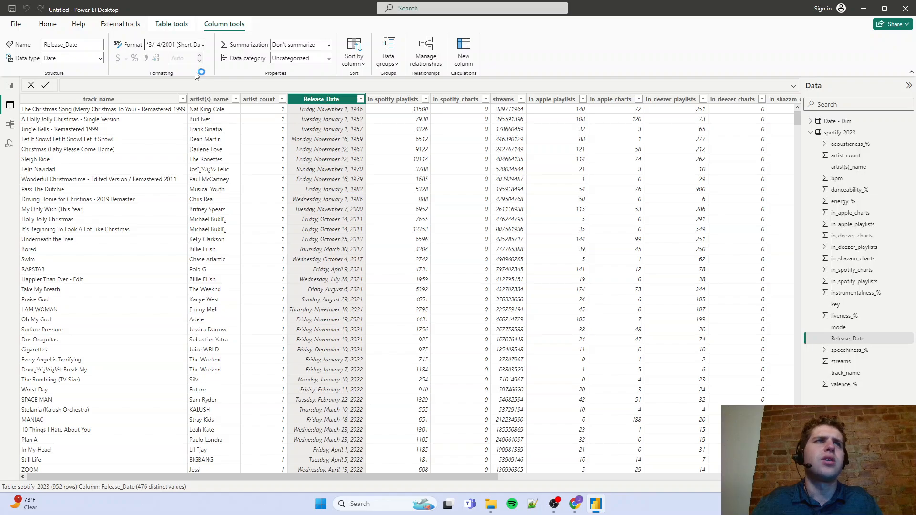
click(10, 86)
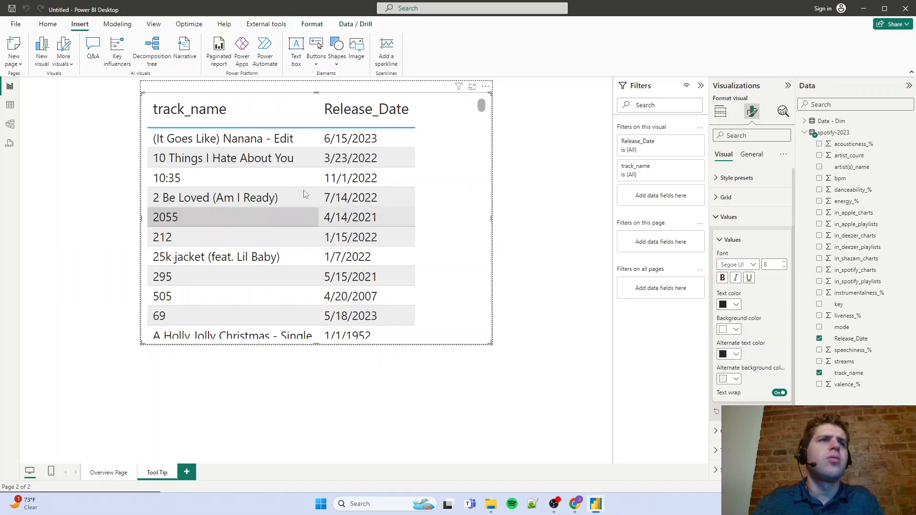
drag(319, 108, 383, 118)
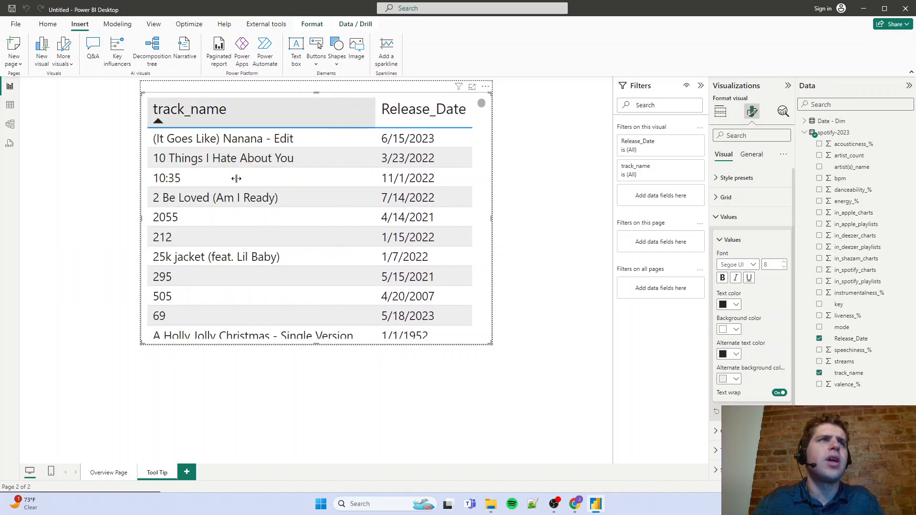
Assign the Tool Tip page as the report-page tooltip of the Overview Page's yearly column chart, and preview it on a recent year's bar
click(115, 472)
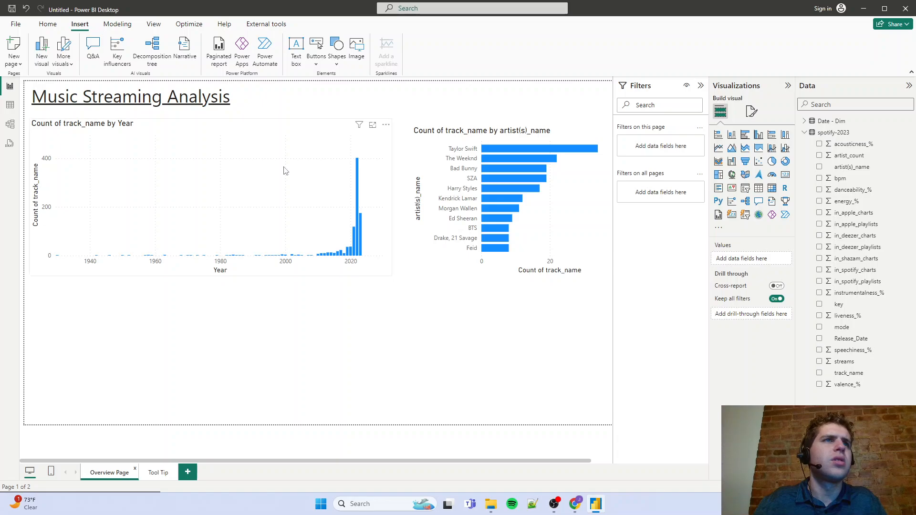
click(253, 123)
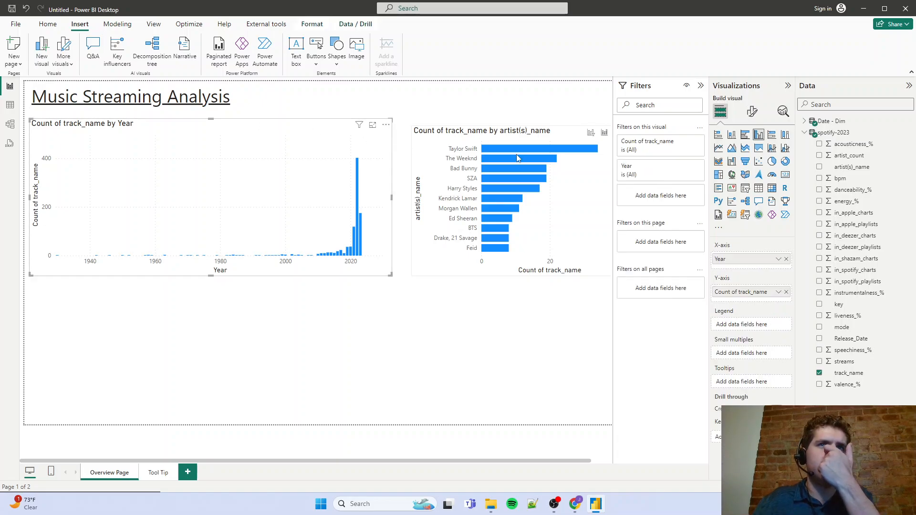
click(752, 111)
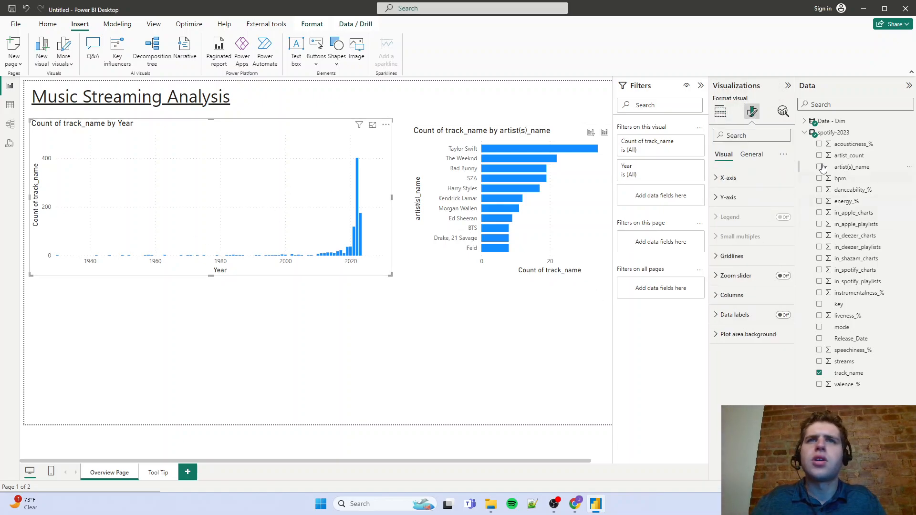
click(752, 155)
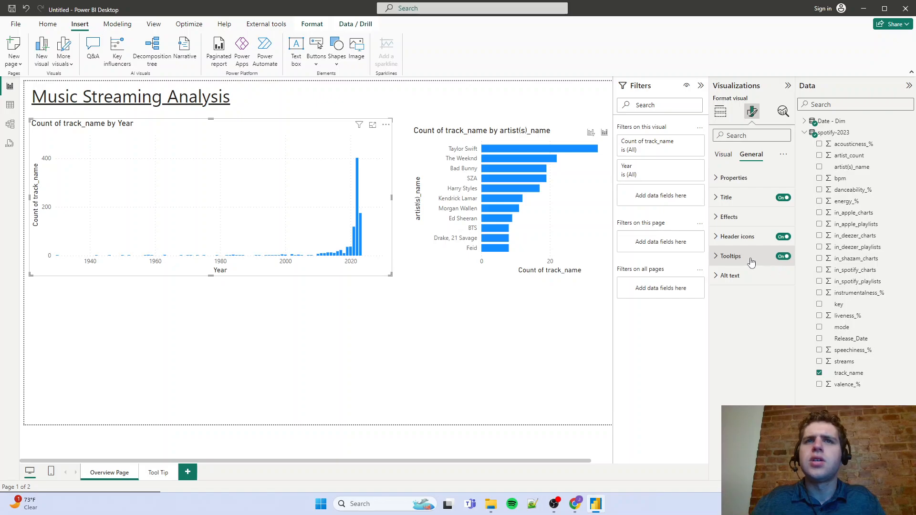
click(751, 259)
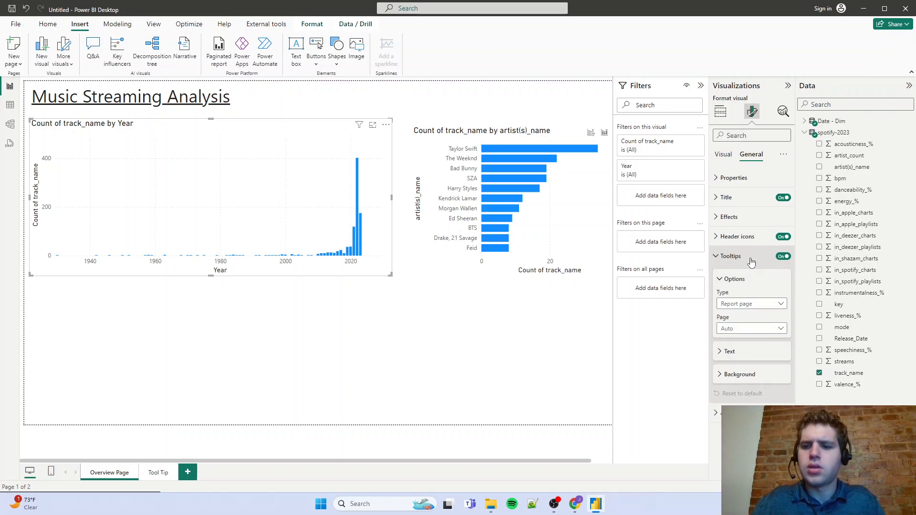
click(750, 328)
click(737, 353)
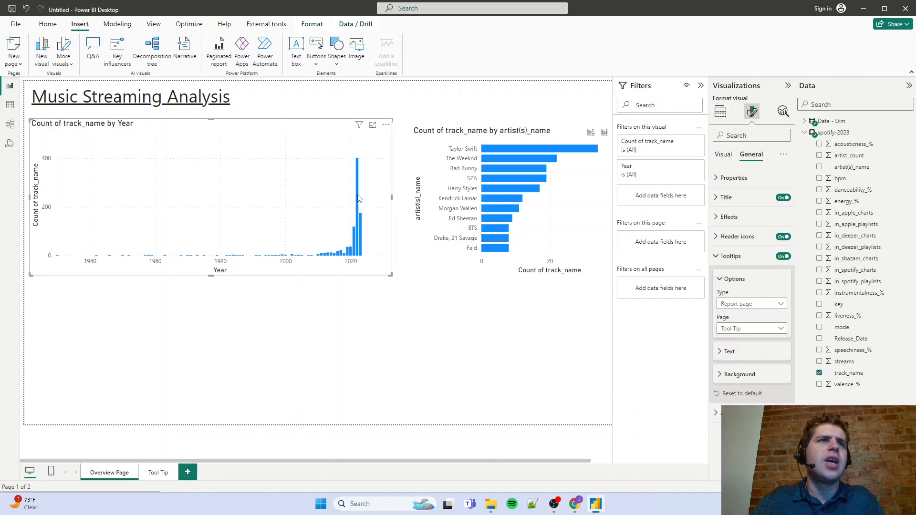
mouse_move(359, 200)
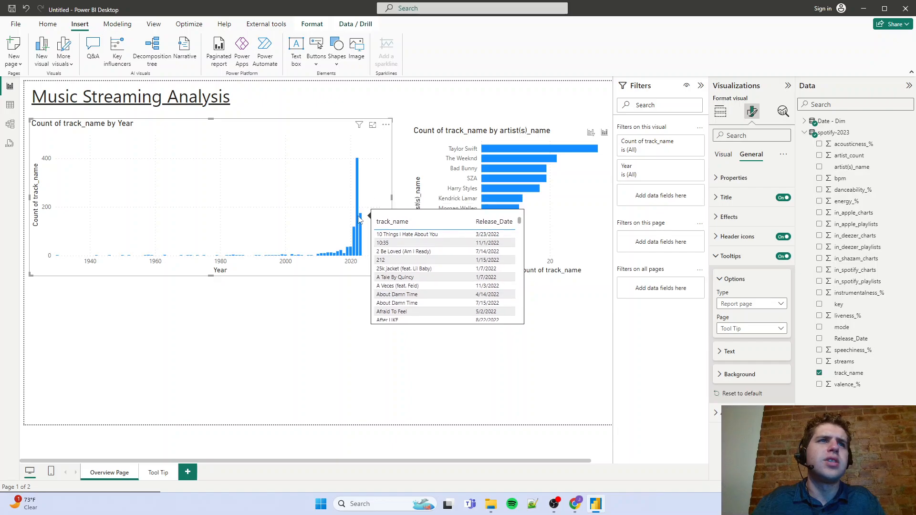
Cross-filter the report by Taylor Swift, and align the artist bar chart's upper and lower edges with the yearly column chart
click(494, 148)
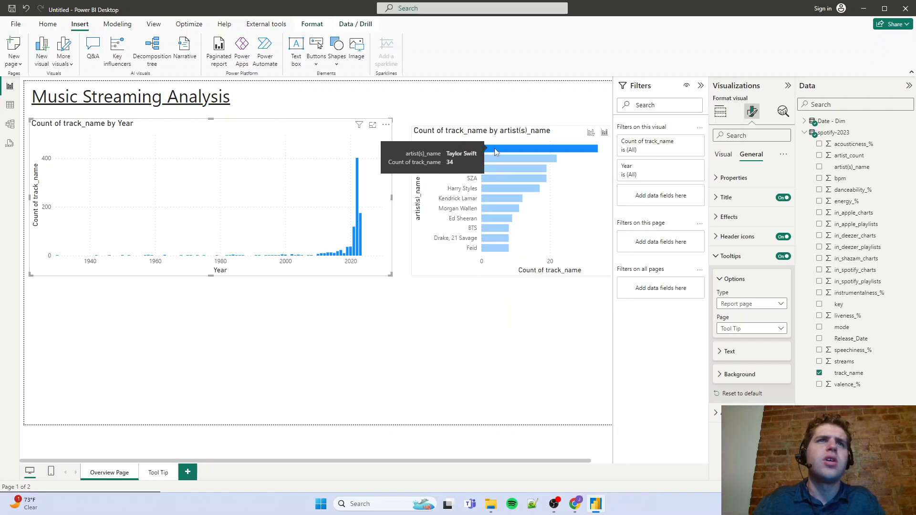
click(468, 135)
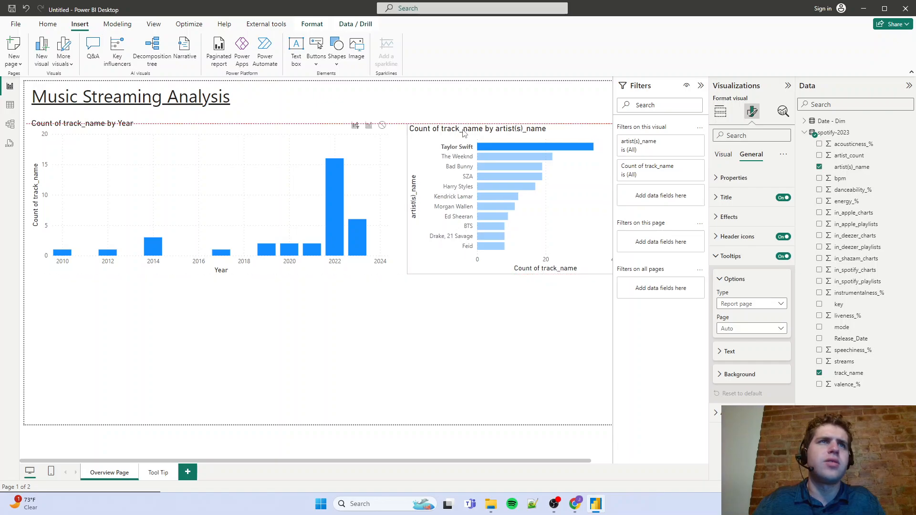
drag(514, 269, 514, 276)
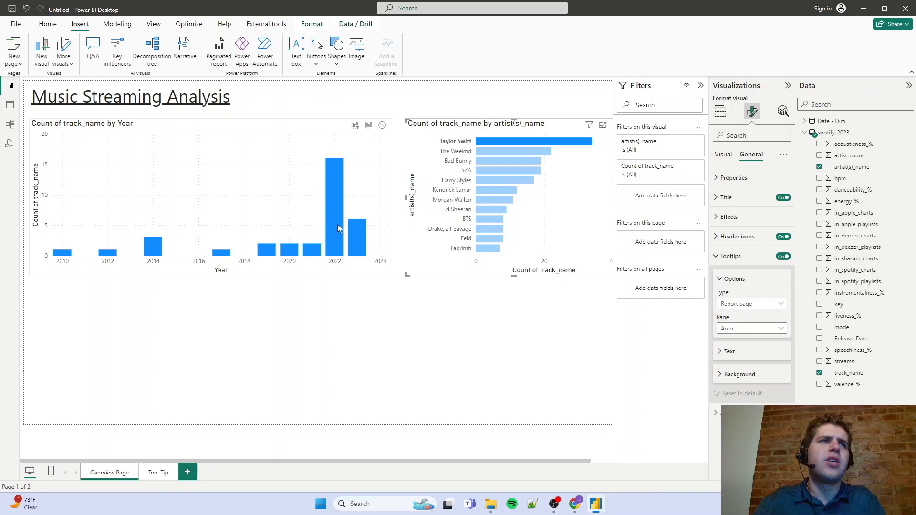
Preview the track tooltip on several of Taylor Swift's bars in the yearly column chart, including 2014 and 2019
mouse_move(338, 229)
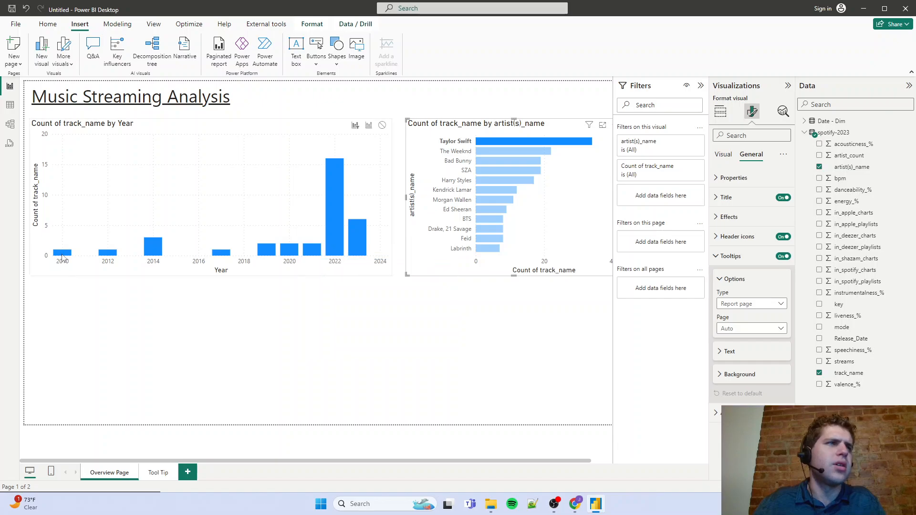
mouse_move(63, 257)
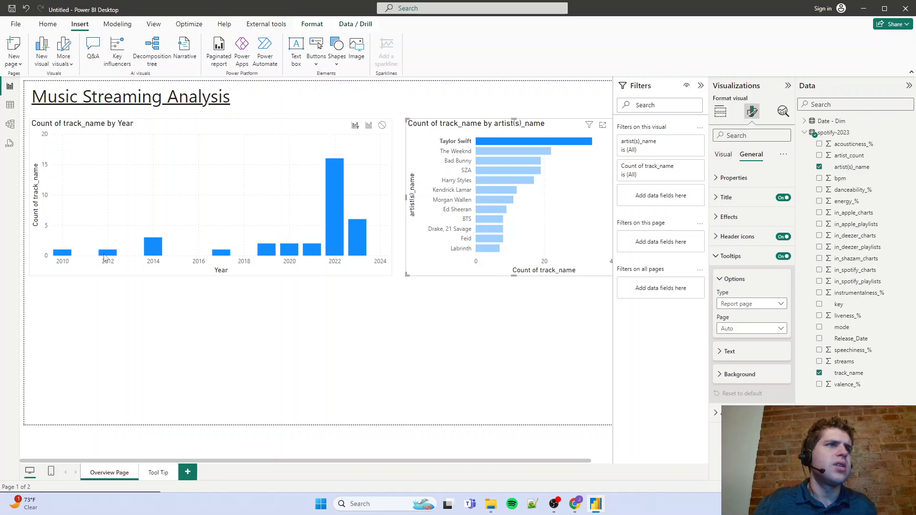
mouse_move(106, 258)
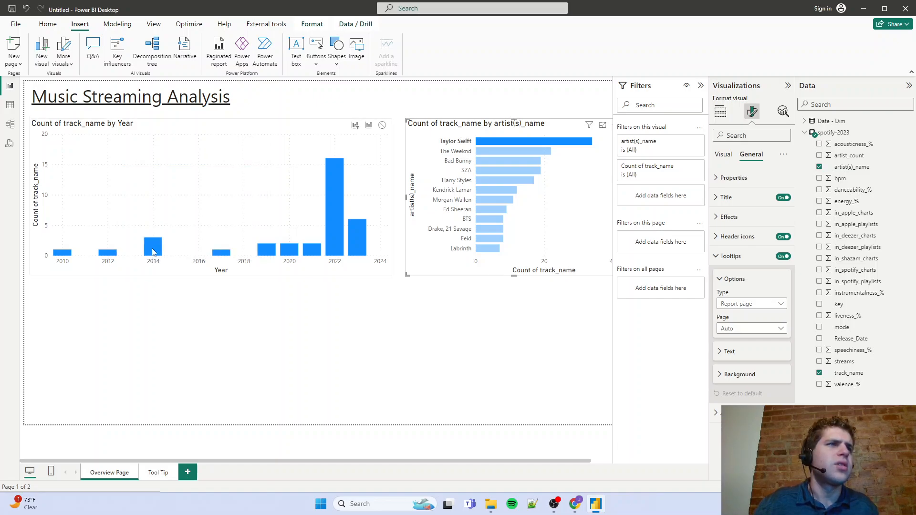
mouse_move(153, 252)
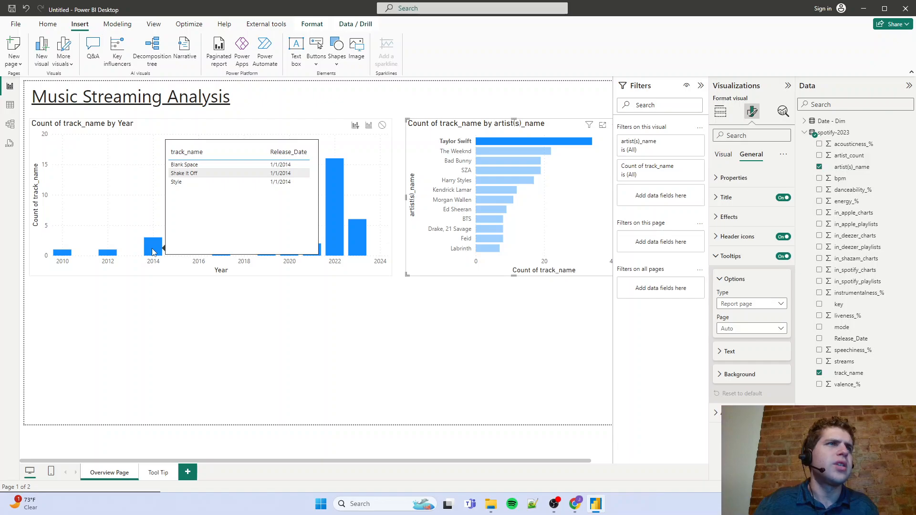
click(215, 129)
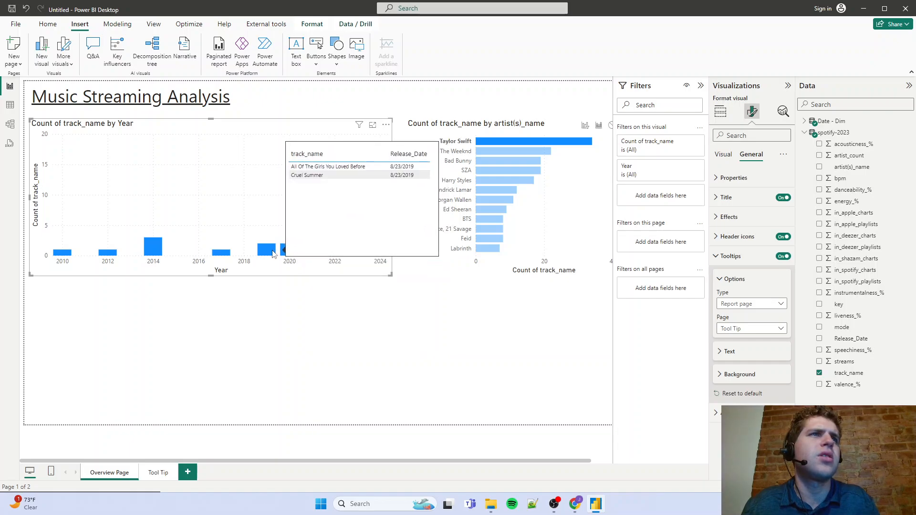
Cross-filter the yearly chart by The Weeknd, switch to Ed Sheeran to preview the track tooltips, and clear the artist selection
click(527, 151)
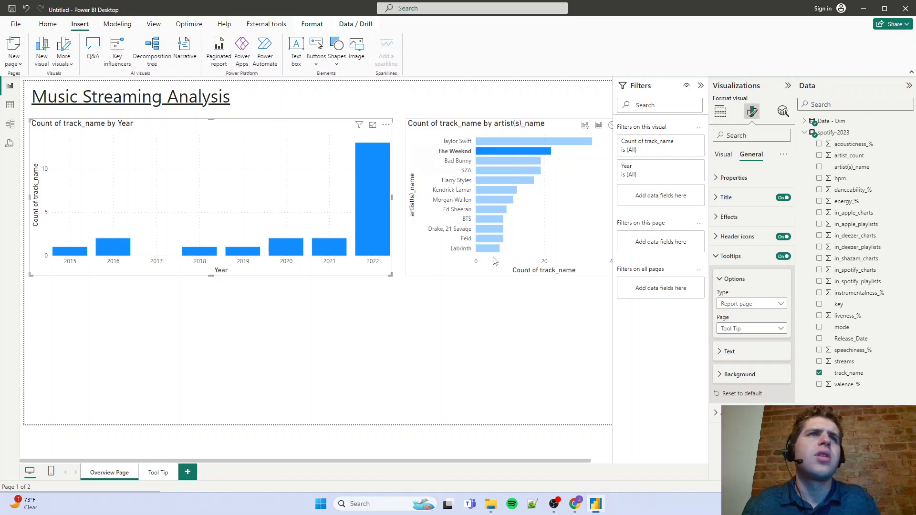
click(486, 208)
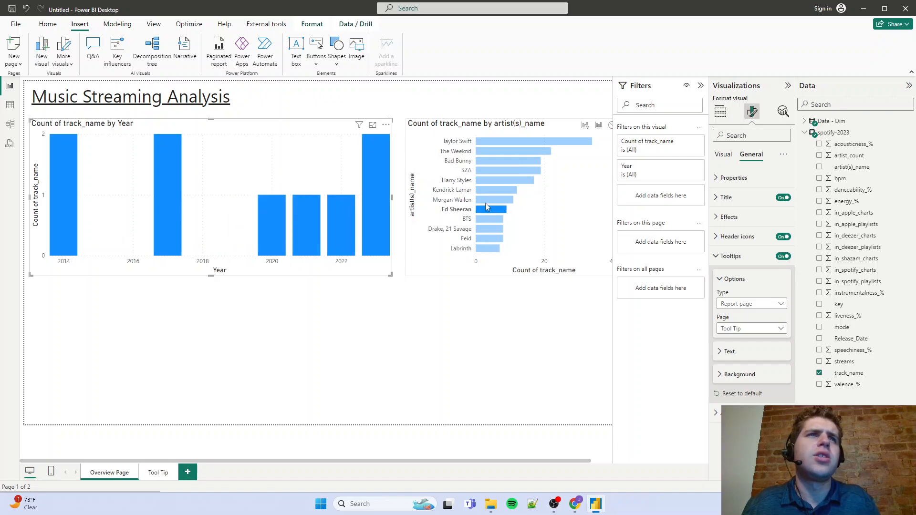
mouse_move(376, 226)
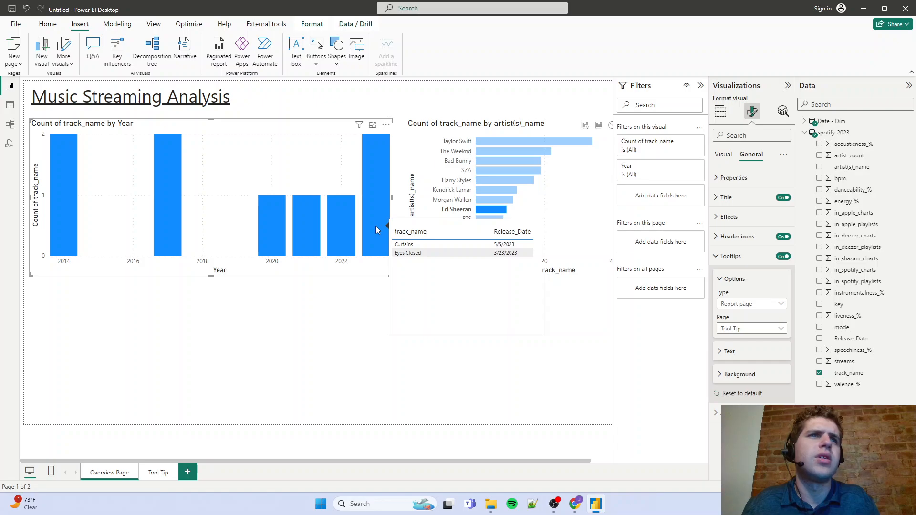
mouse_move(311, 236)
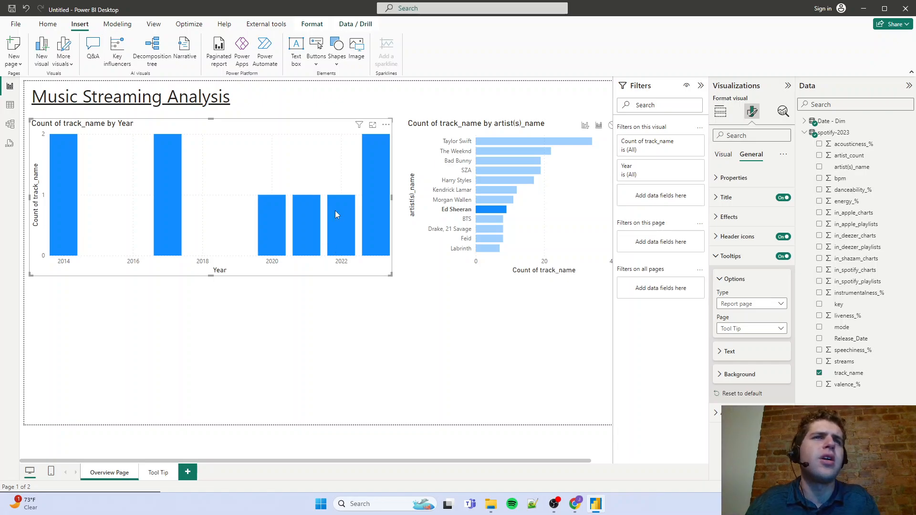
click(490, 210)
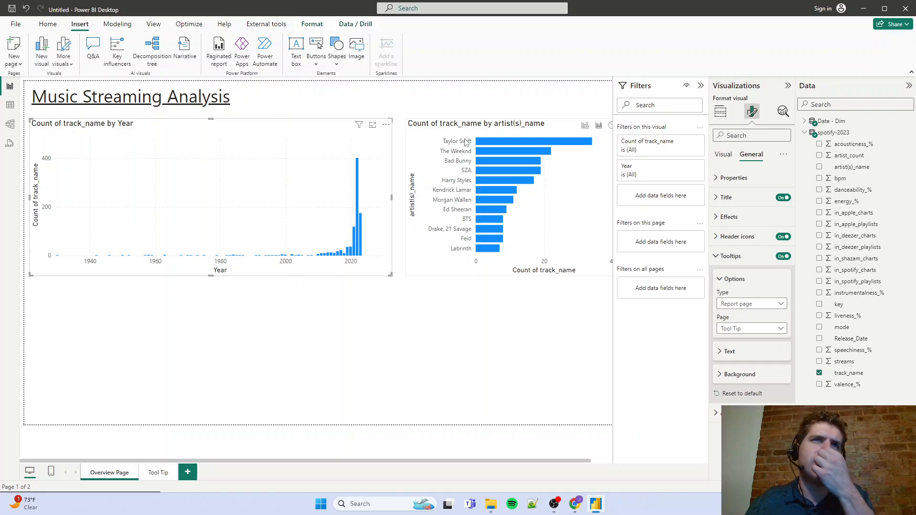
Move the artist bar chart slightly closer to the yearly column chart and deselect it
click(721, 111)
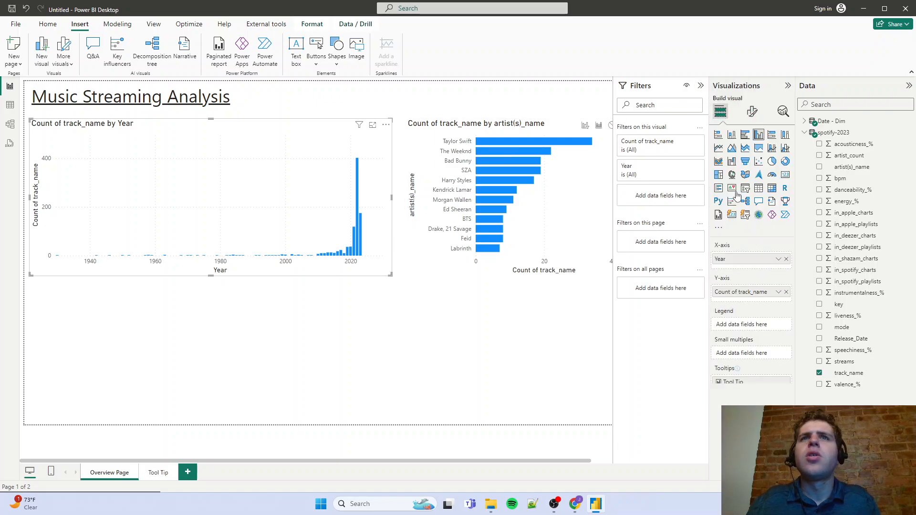
click(752, 112)
click(524, 117)
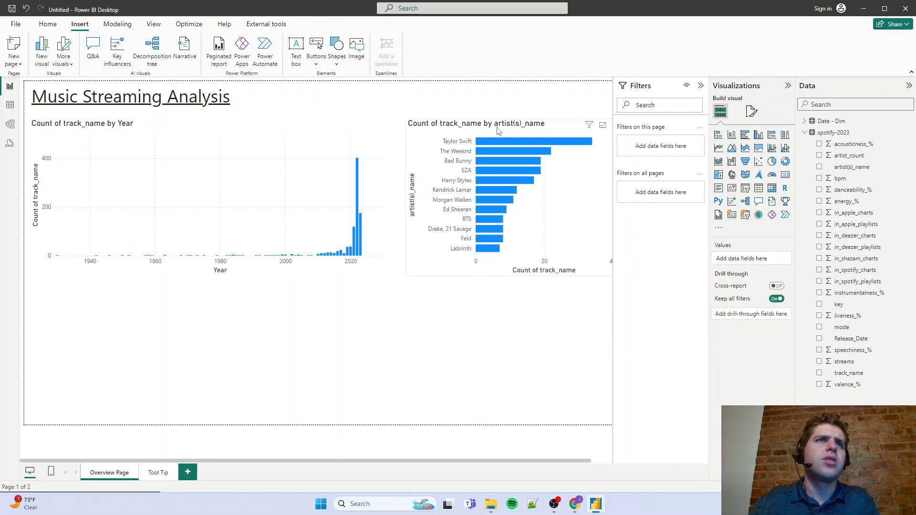
click(492, 130)
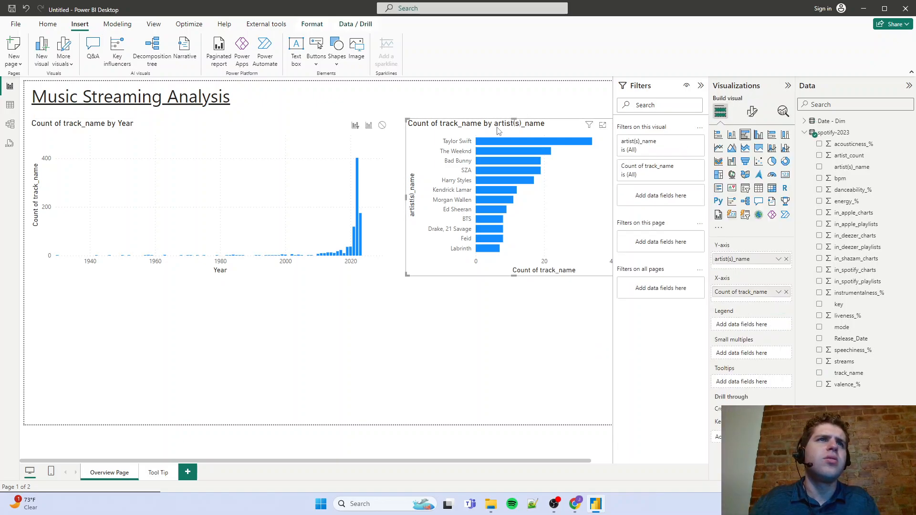
click(502, 388)
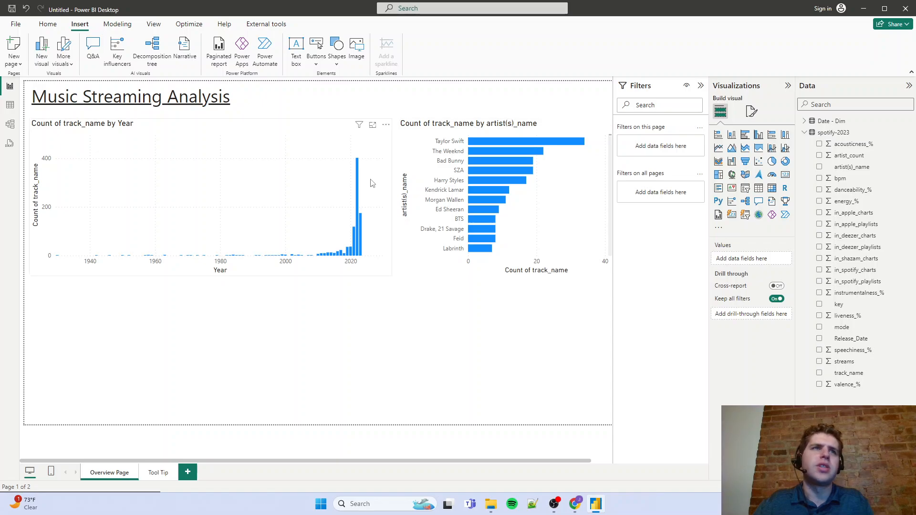
Preview the 2022 bar's tooltip, and filter the report to Taylor Swift combined with the year 2022
mouse_move(360, 184)
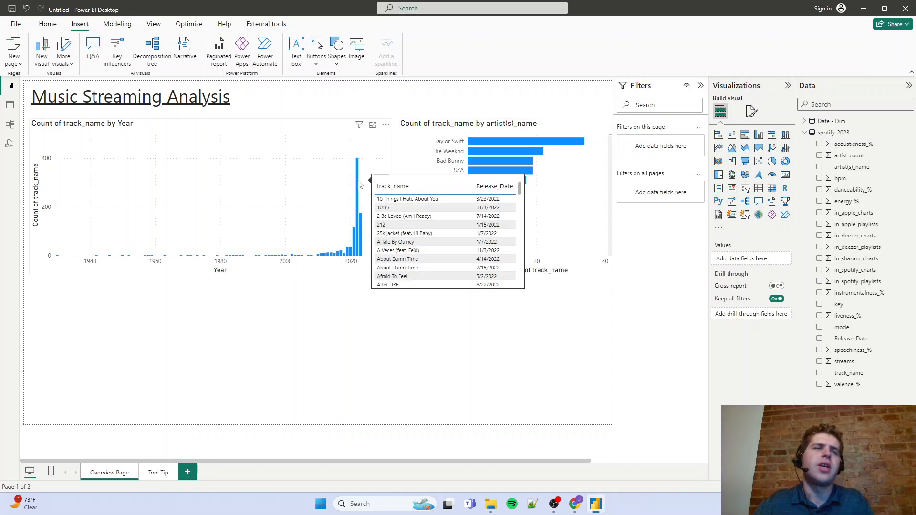
click(484, 142)
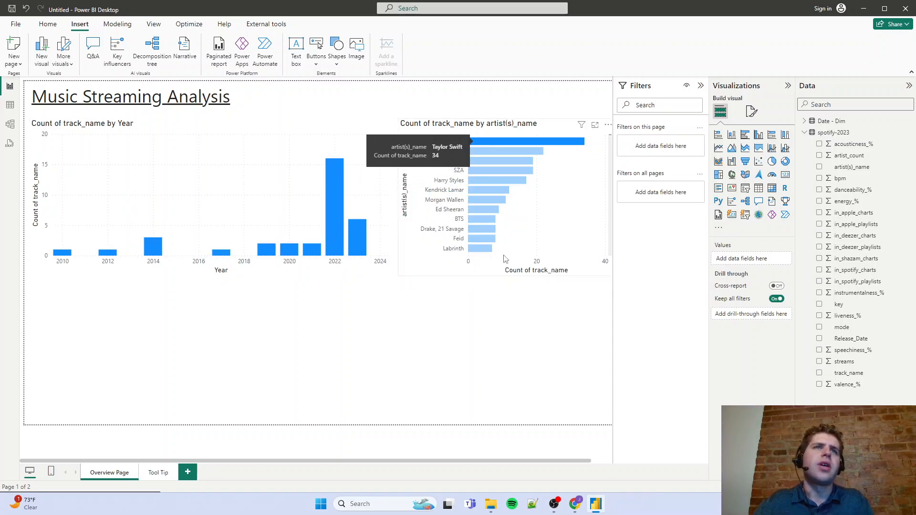
click(336, 226)
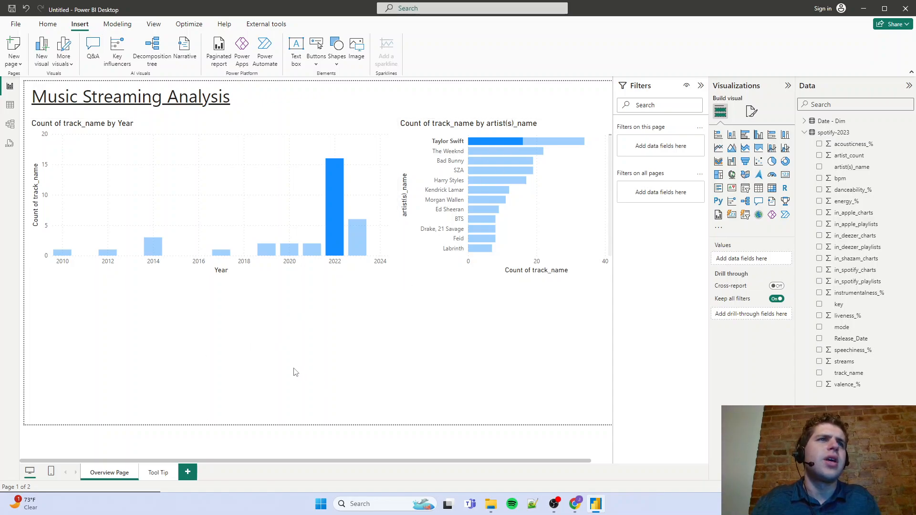
mouse_move(339, 242)
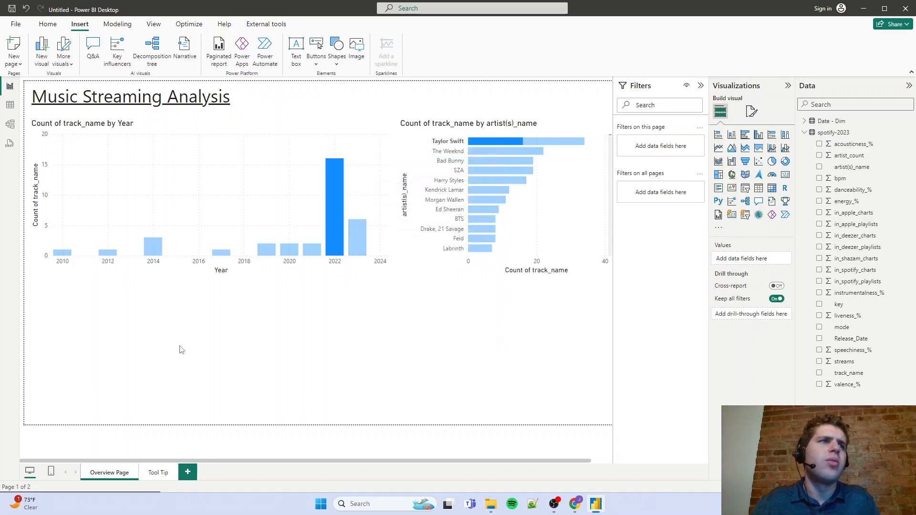
Add a matrix below the yearly chart with track_name as rows and instrumentalness_%, liveness_% and speechiness_% as values
click(772, 187)
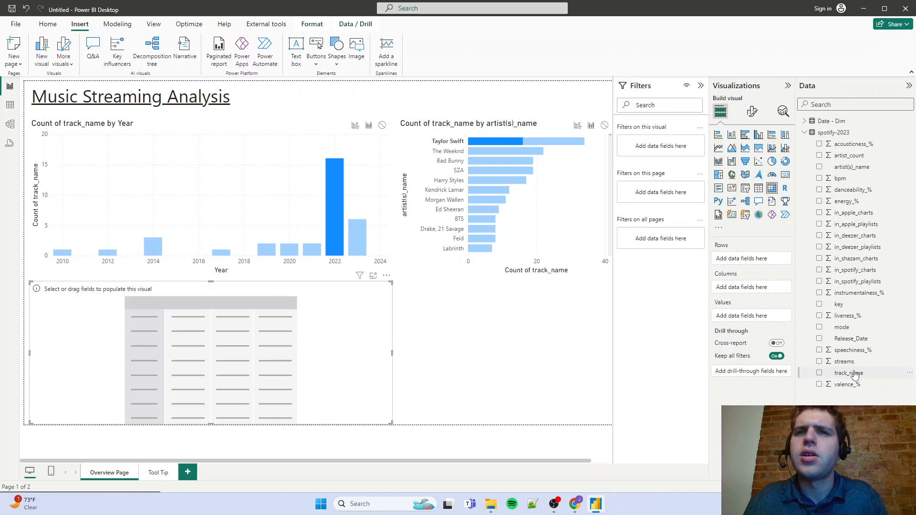
drag(856, 376, 745, 259)
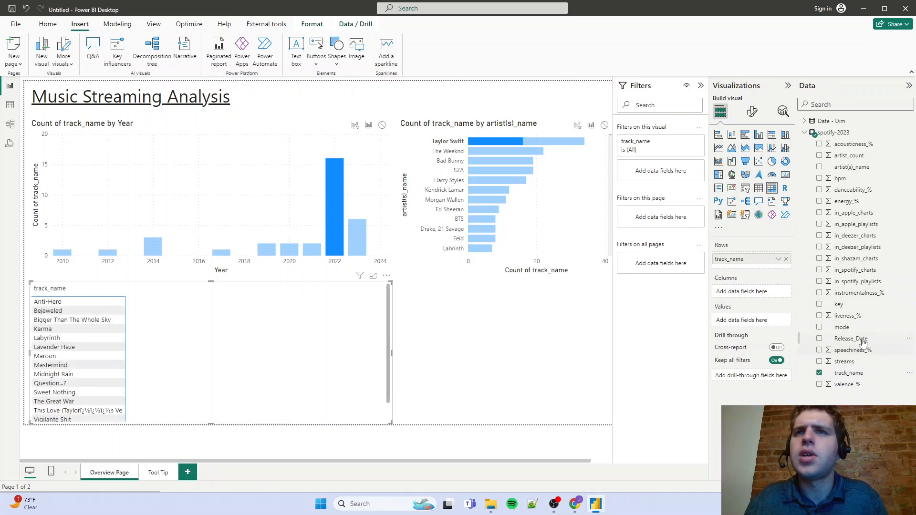
drag(856, 320, 747, 320)
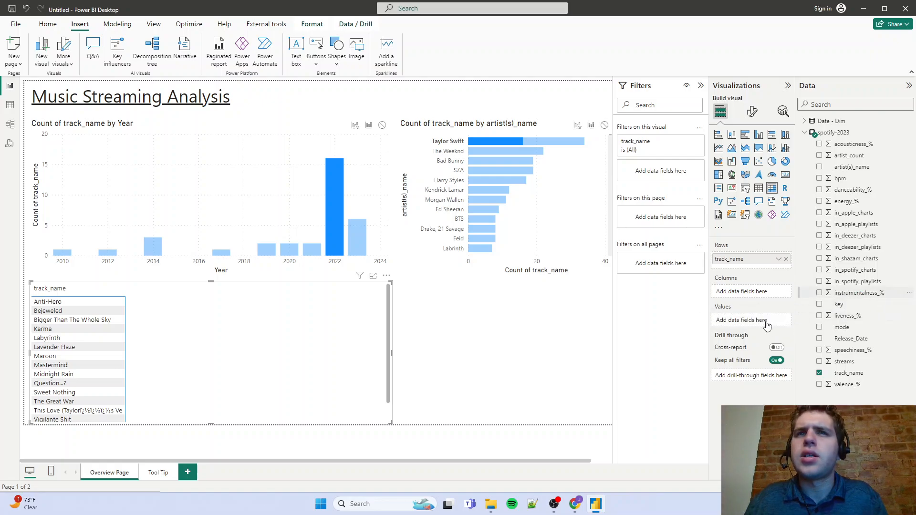
drag(854, 316, 766, 333)
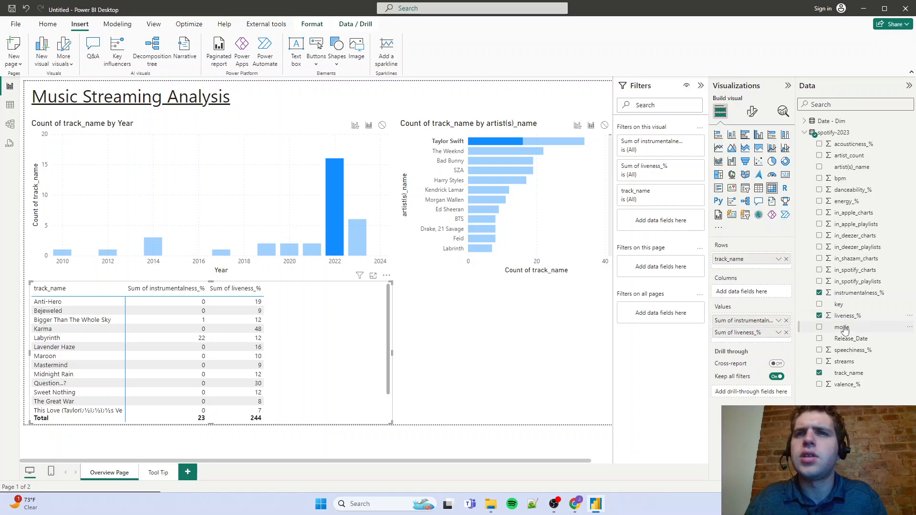
drag(843, 354, 763, 341)
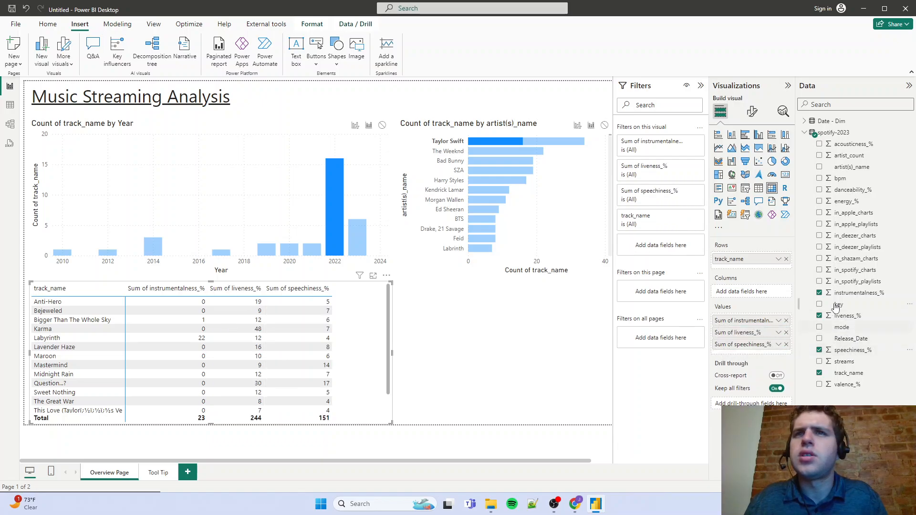
Place danceability_%, energy_% and acousticness_% ahead of the matrix's other values, and widen the matrix to fit all columns
drag(854, 190, 764, 321)
drag(855, 204, 762, 330)
drag(852, 148, 725, 350)
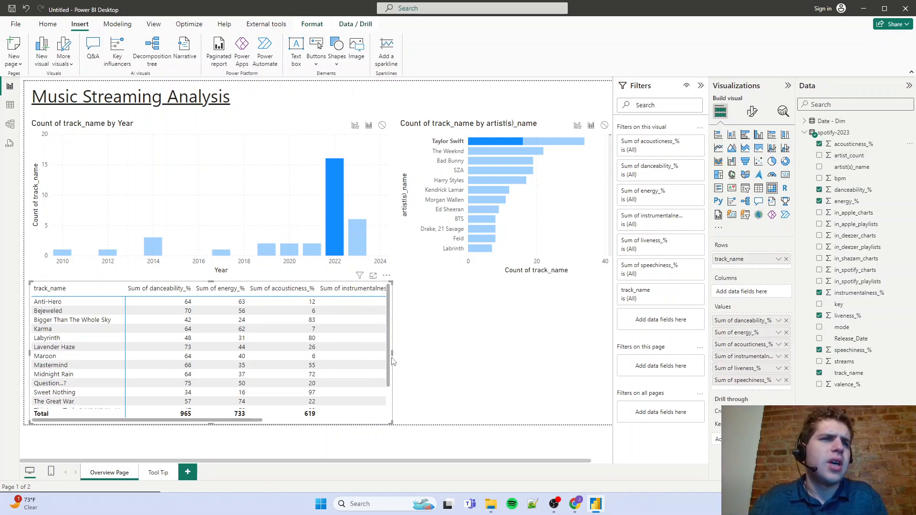
drag(392, 355, 574, 366)
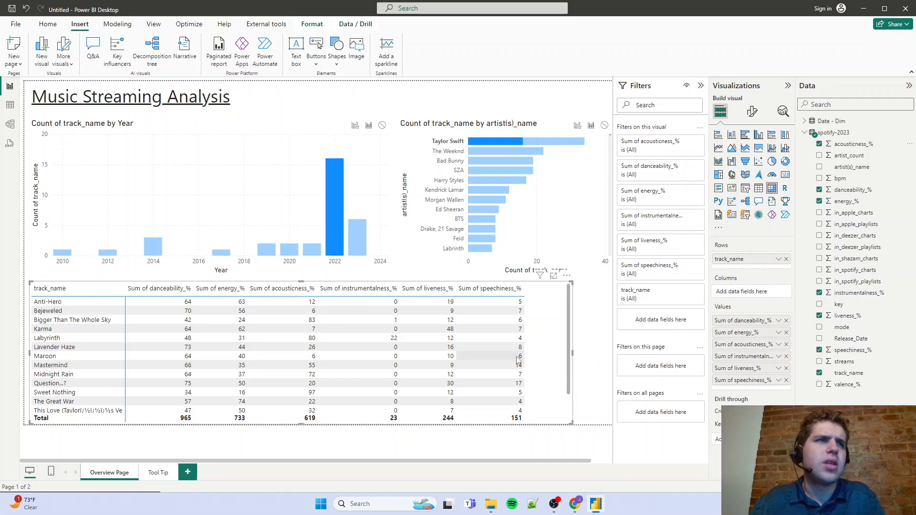
Create a measure in the spotify-2023 table with the formula Acoustic % = AVERAGE('spotify-2023'[acousticness_%]) * .01
click(805, 132)
click(805, 133)
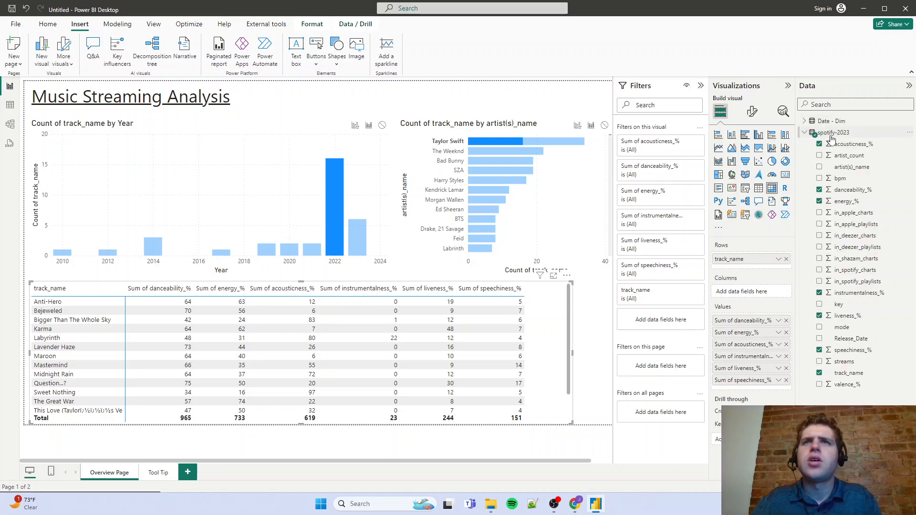
right_click(825, 134)
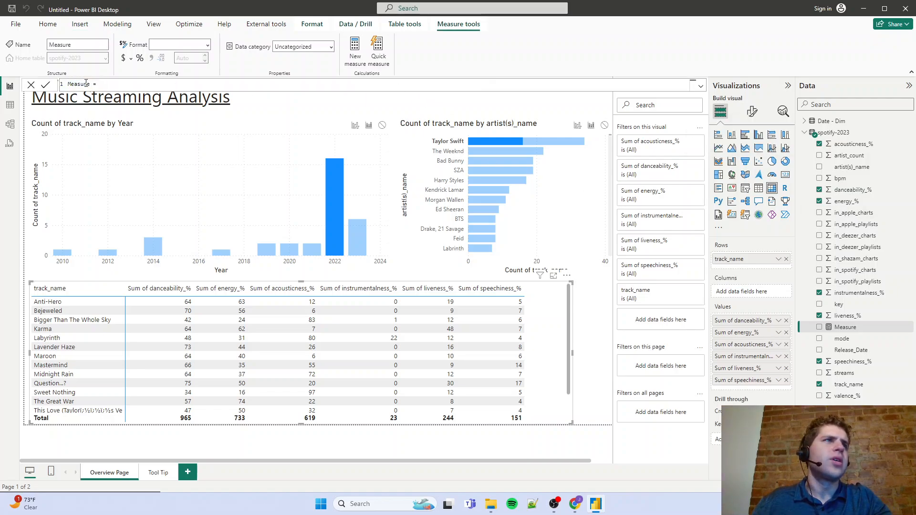
double_click(86, 83)
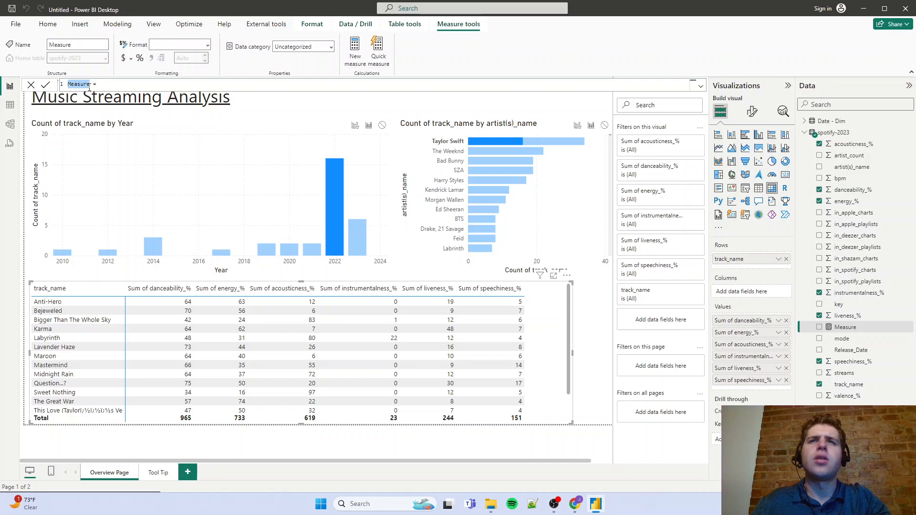
text(Acoustic % =)
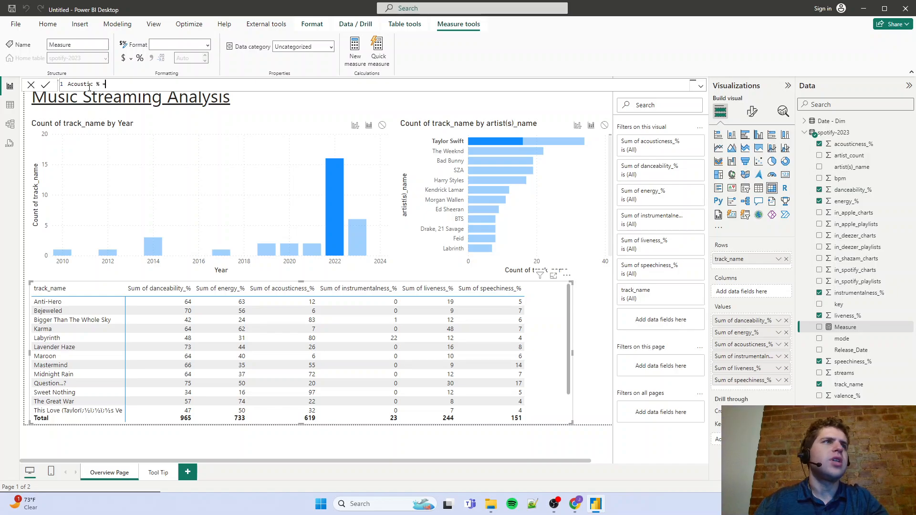
text( AVERAGE(Ac)
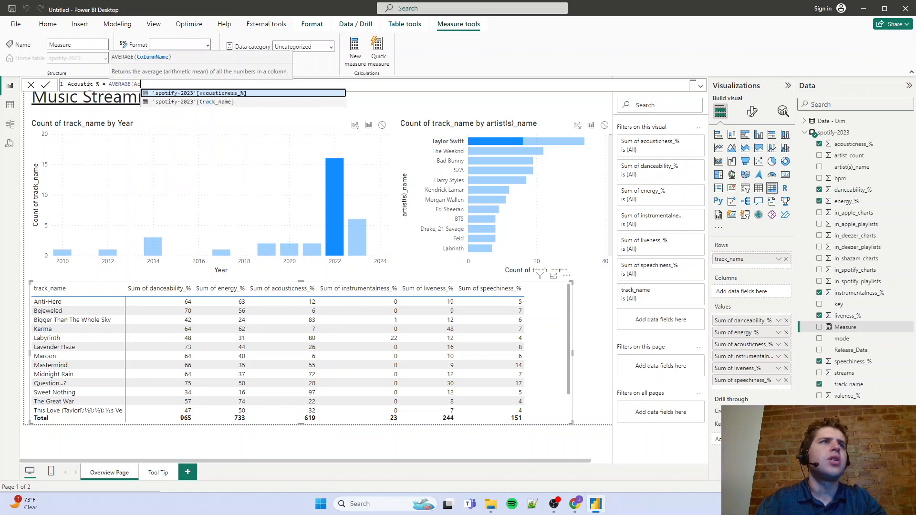
key(Tab)
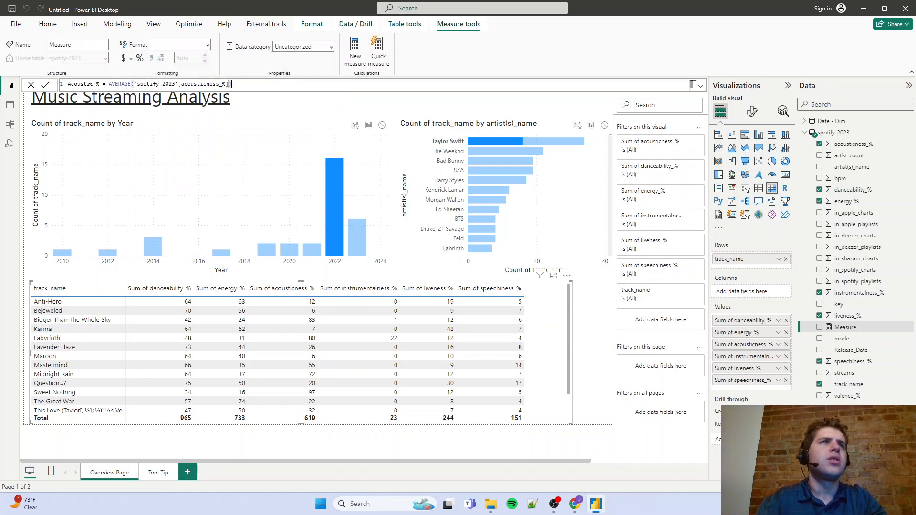
text() * .01)
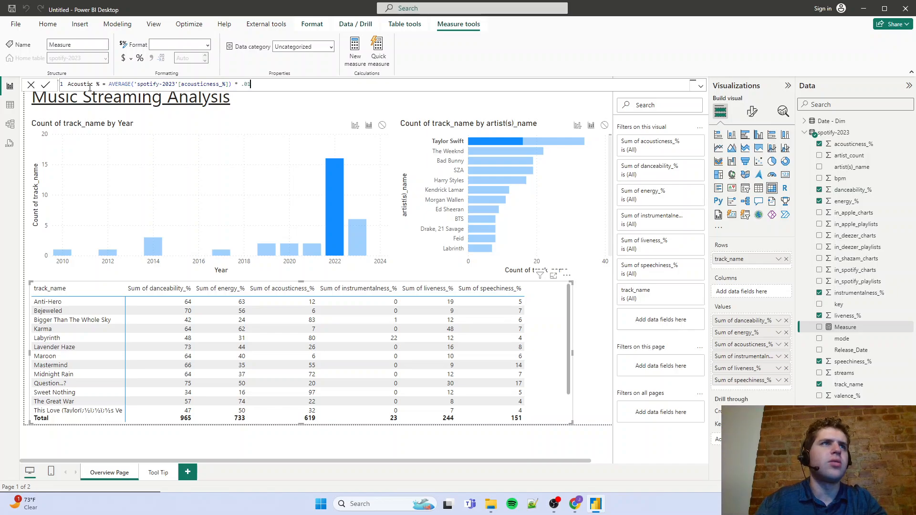
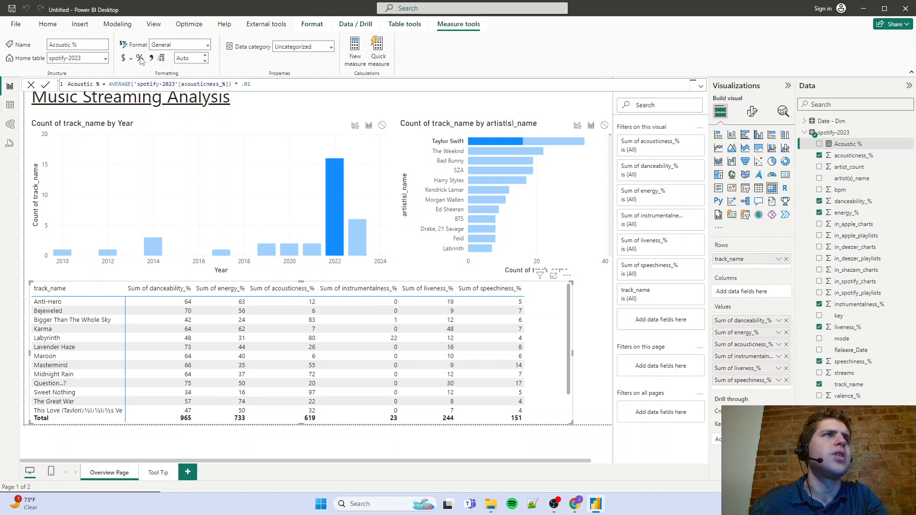
Format the Acoustic % measure as a percentage and put it first in the matrix, in place of instrumentalness_%, liveness_% and speechiness_%
click(140, 59)
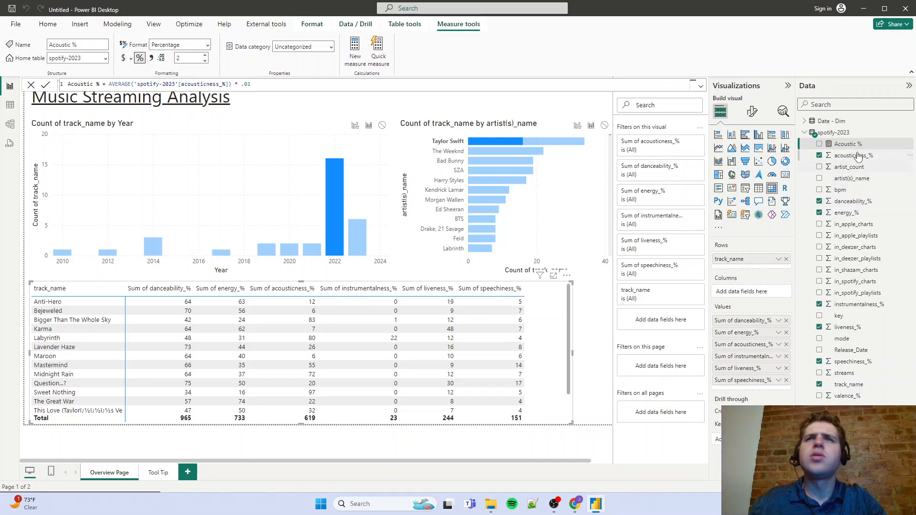
click(787, 357)
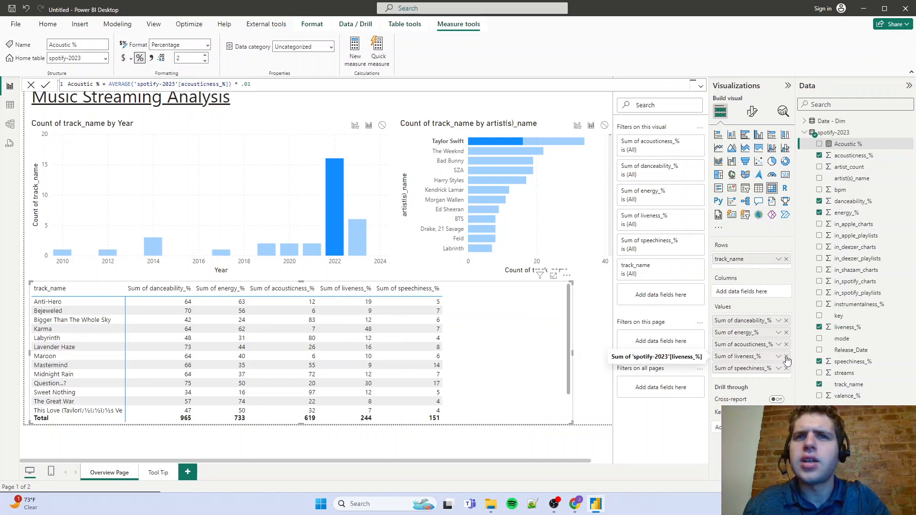
click(787, 357)
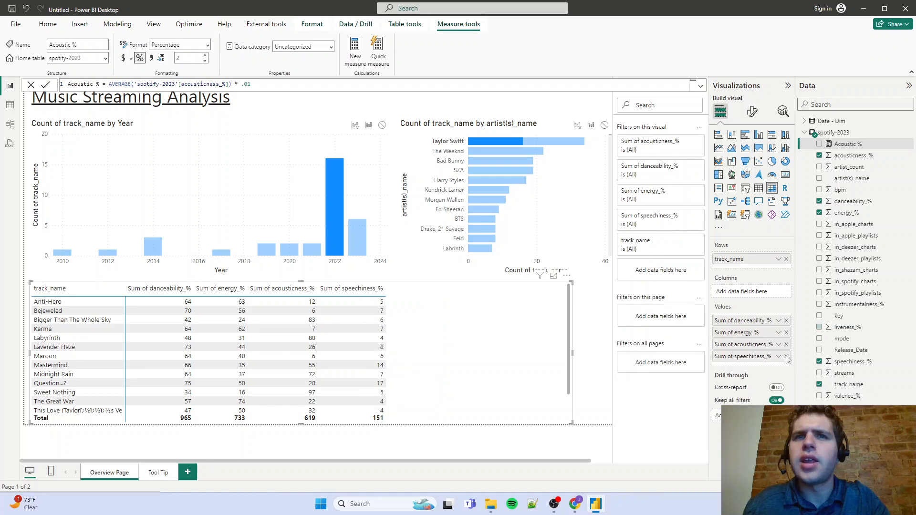
click(786, 357)
drag(852, 148, 769, 319)
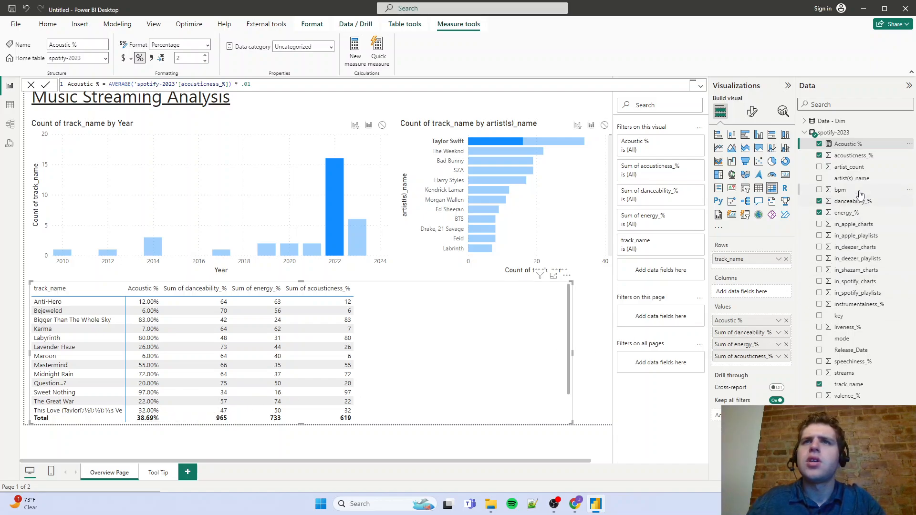
Create a percentage-formatted measure in spotify-2023 from a copy of the Acoustic % formula: Energy % = AVERAGE('spotify-2023'[energy_%]) * .01
triple_click(276, 85)
key(ctrl+c)
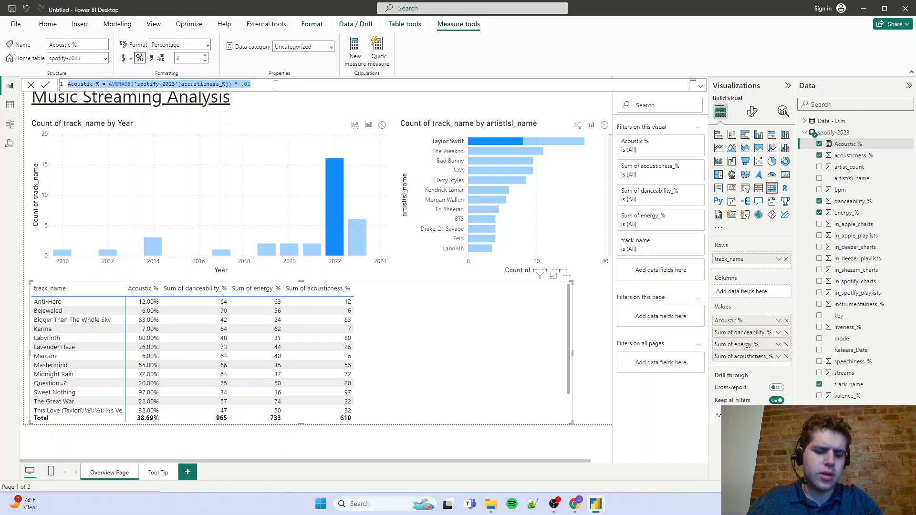
right_click(843, 136)
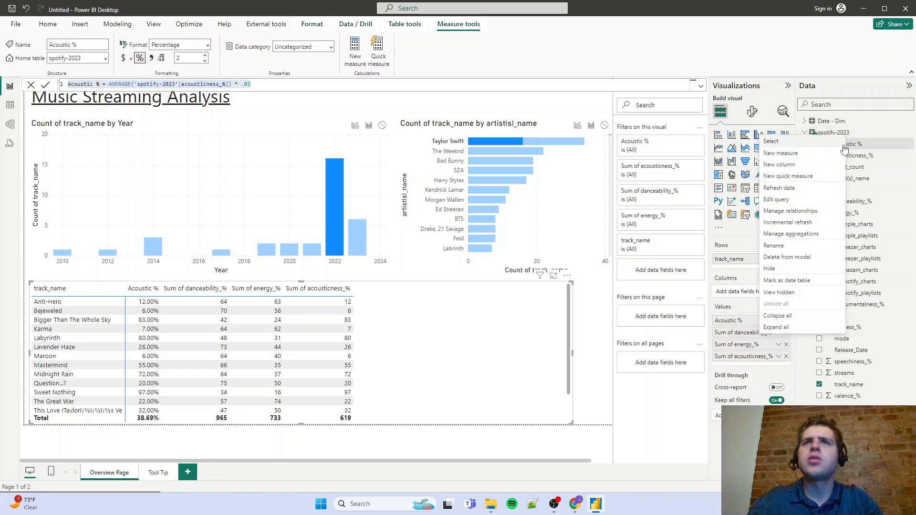
click(802, 151)
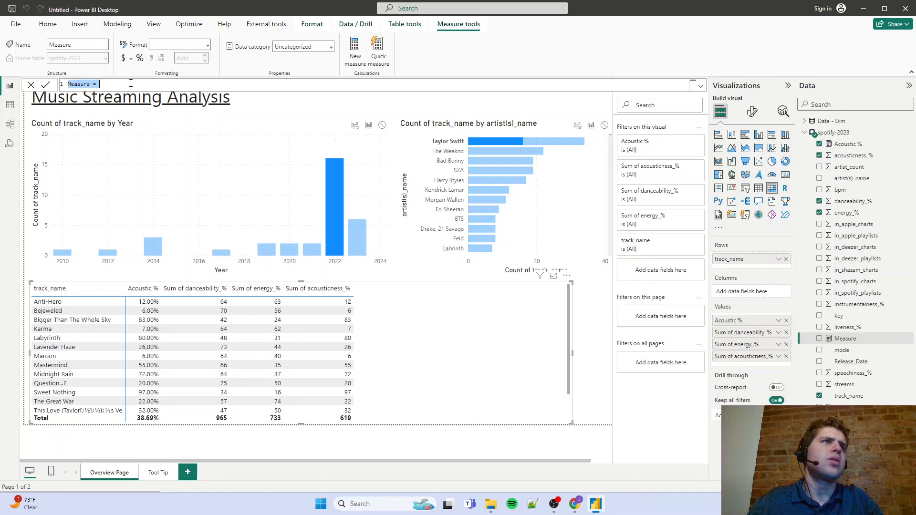
key(ctrl+v)
drag(227, 83, 181, 84)
text(energy)
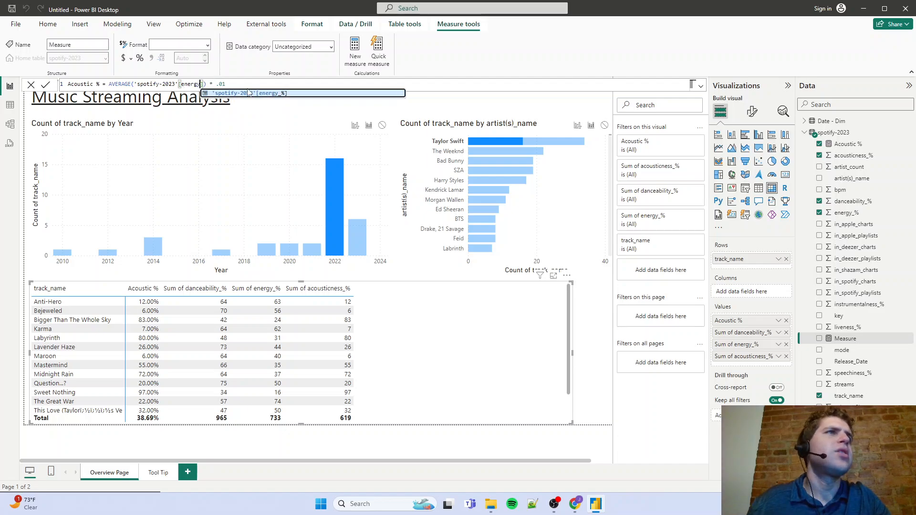
click(248, 92)
double_click(248, 84)
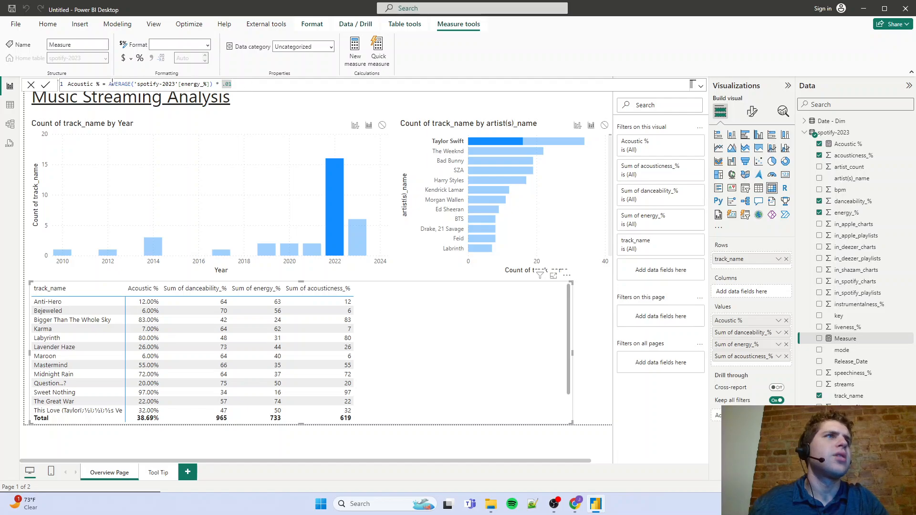
double_click(78, 84)
text(Energy)
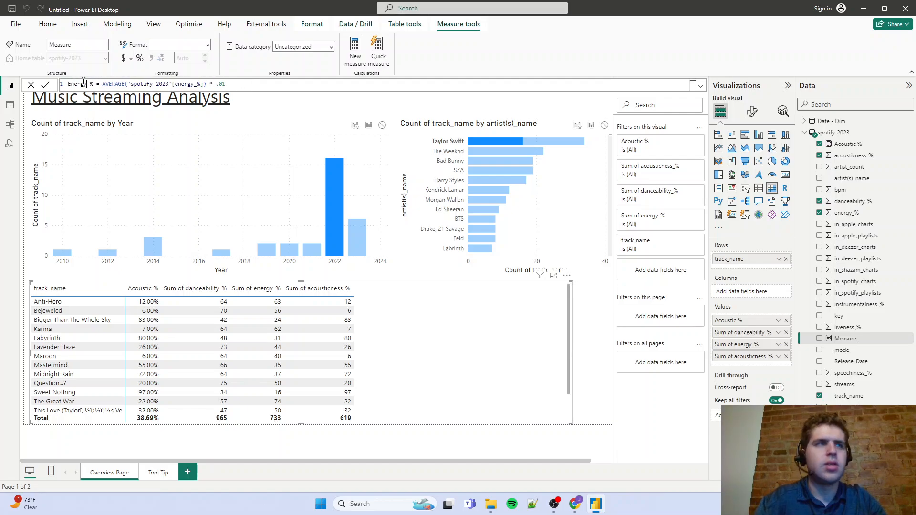
key(Return)
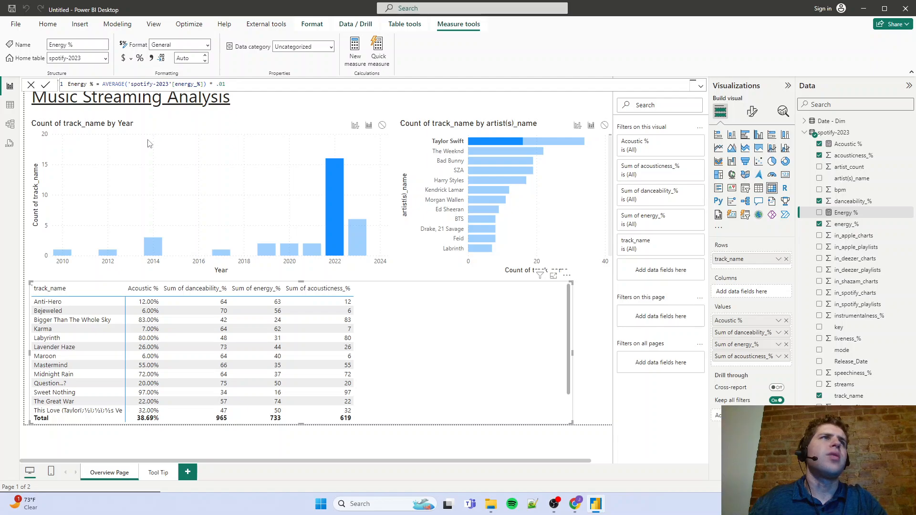
Create a percentage-formatted measure in spotify-2023 from a copy of the Energy % formula: Danceability % = AVERAGE('spotify-2023'[danceability_%]) * .01
triple_click(157, 85)
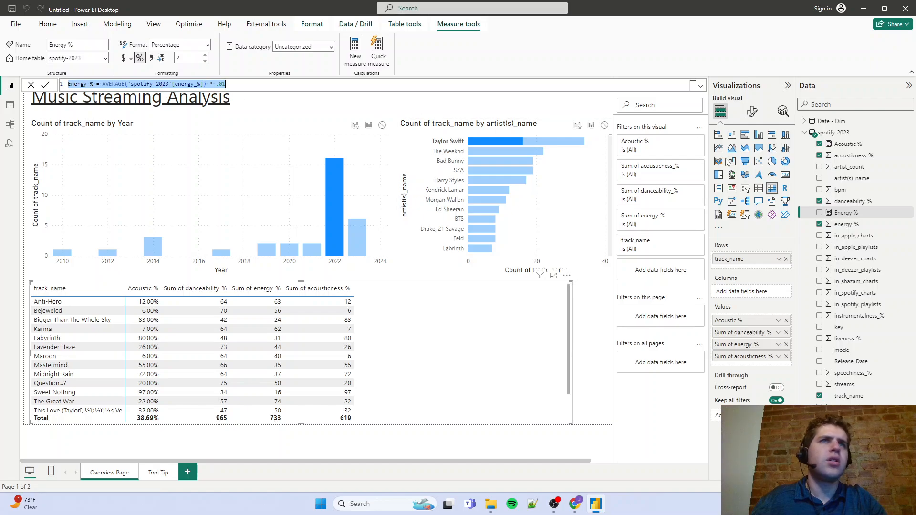
right_click(841, 133)
click(807, 150)
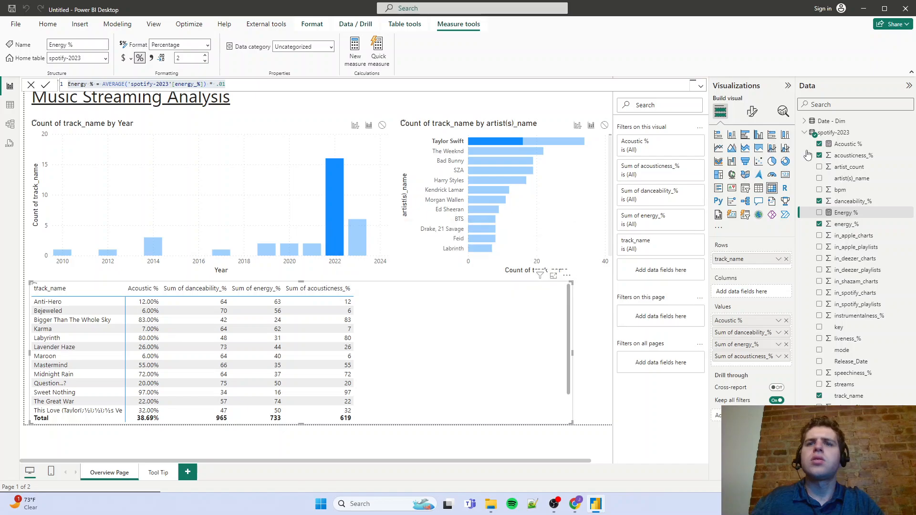
click(227, 84)
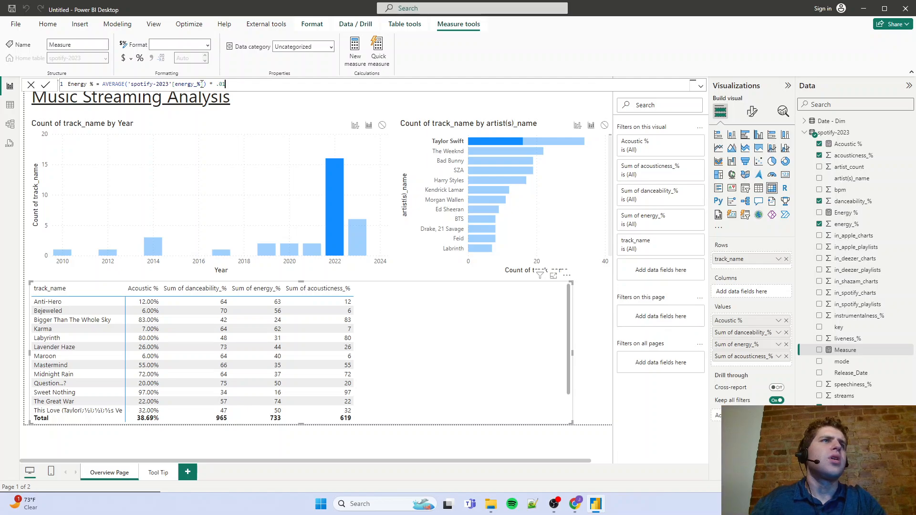
drag(201, 84, 181, 84)
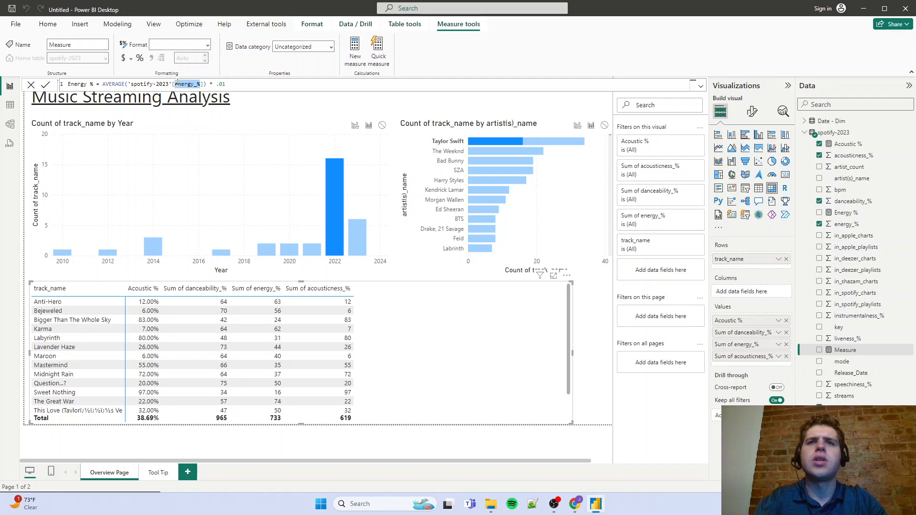
text(danceability_%)
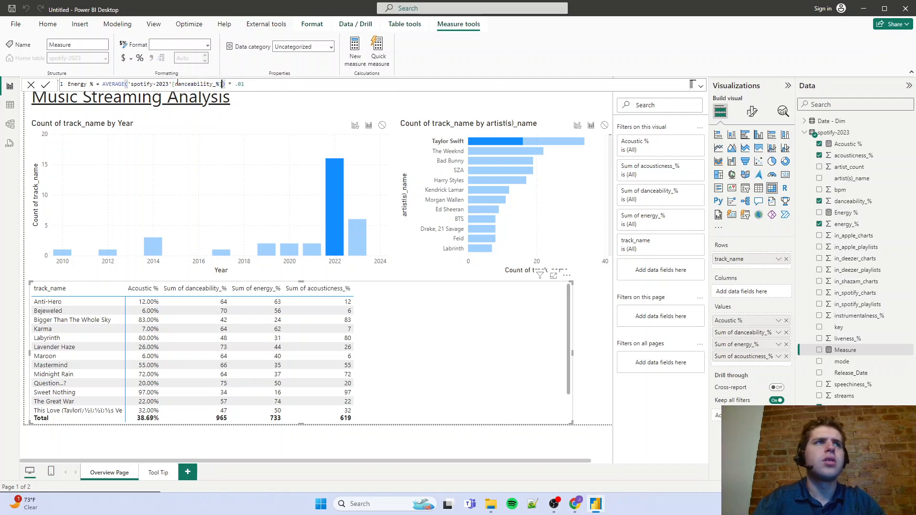
double_click(78, 85)
text(Danceability)
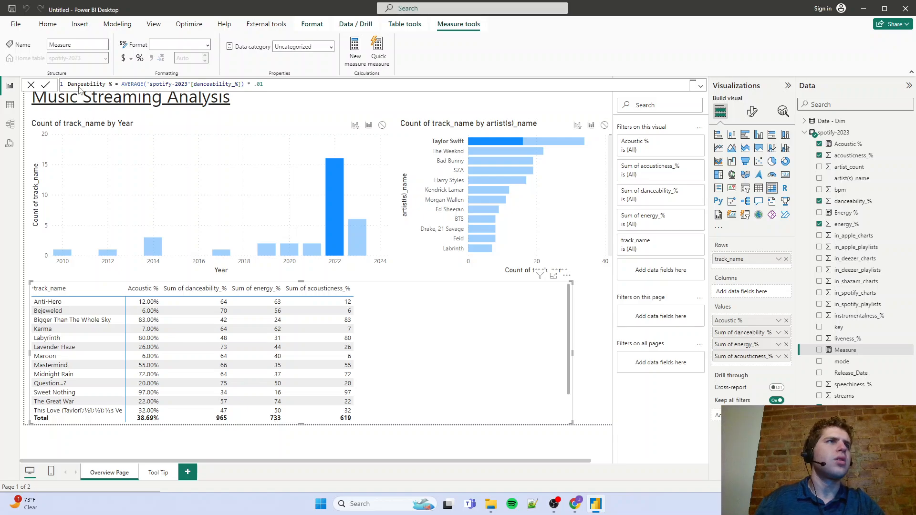
key(Return)
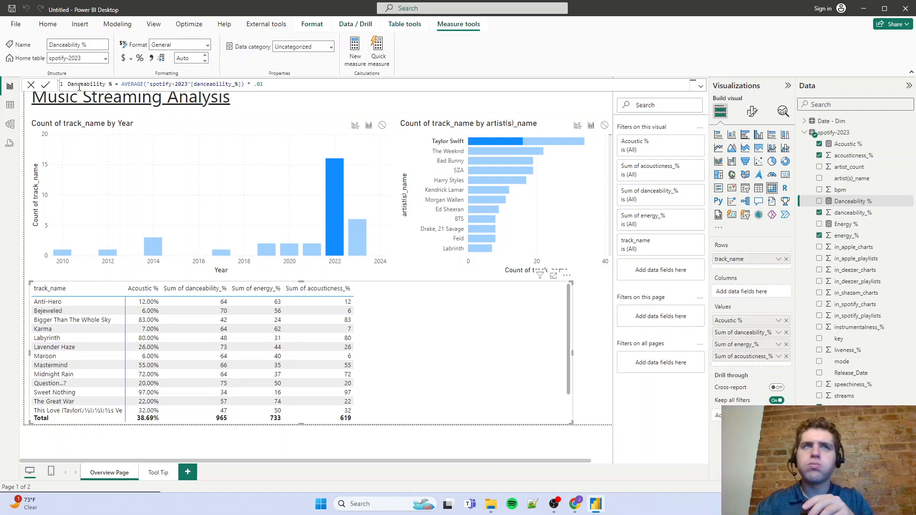
click(141, 59)
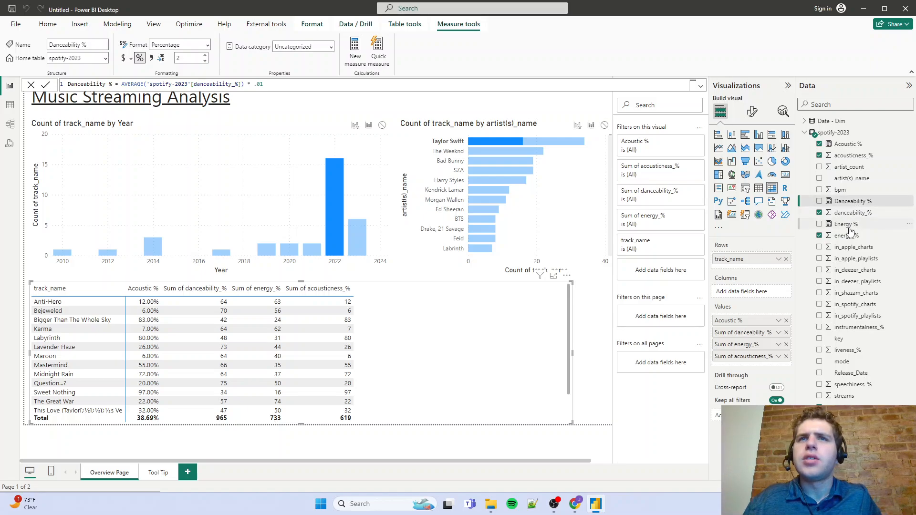
Replace the matrix's summed danceability_%, energy_% and acousticness_% values with the Energy % and Danceability % measures, and narrow the matrix to fit
drag(847, 225, 766, 330)
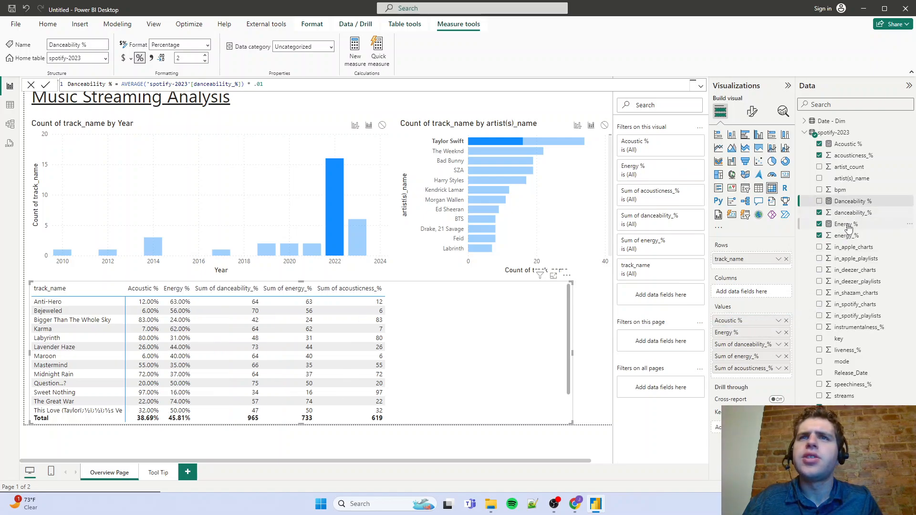
drag(848, 202, 763, 342)
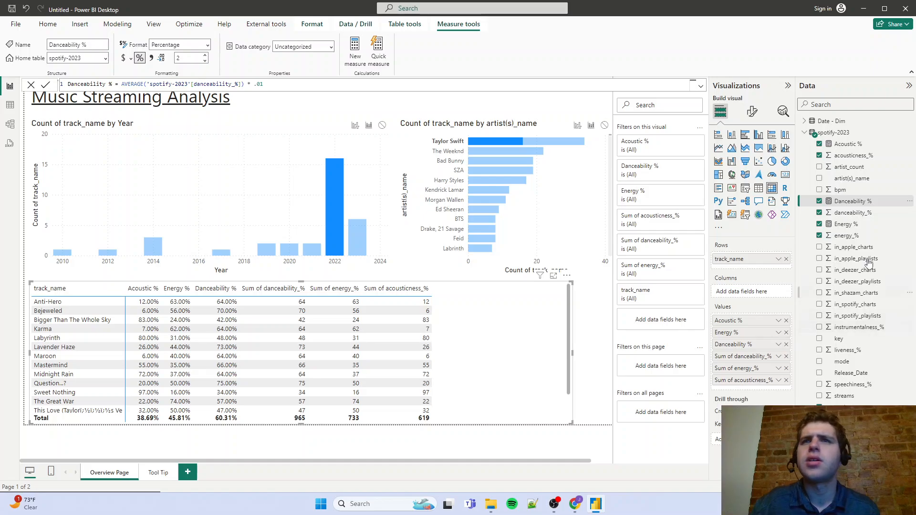
click(787, 356)
click(786, 356)
click(786, 356)
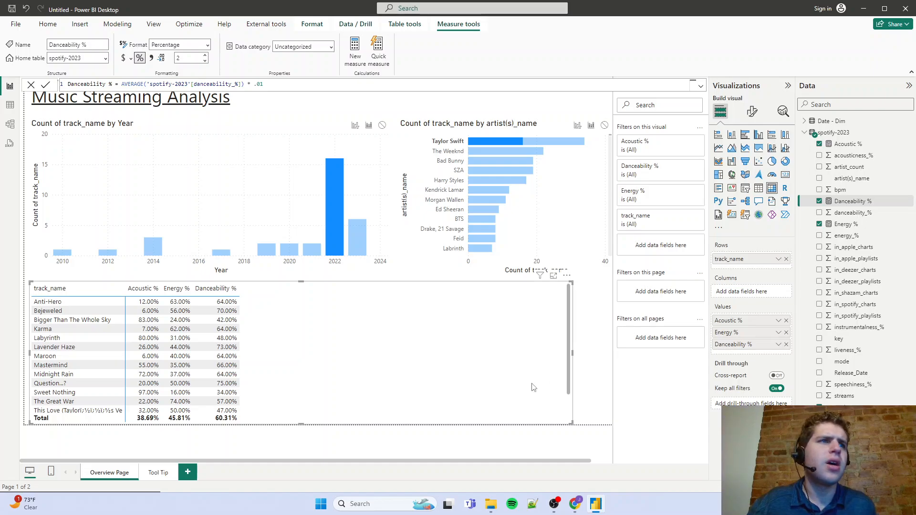
click(572, 357)
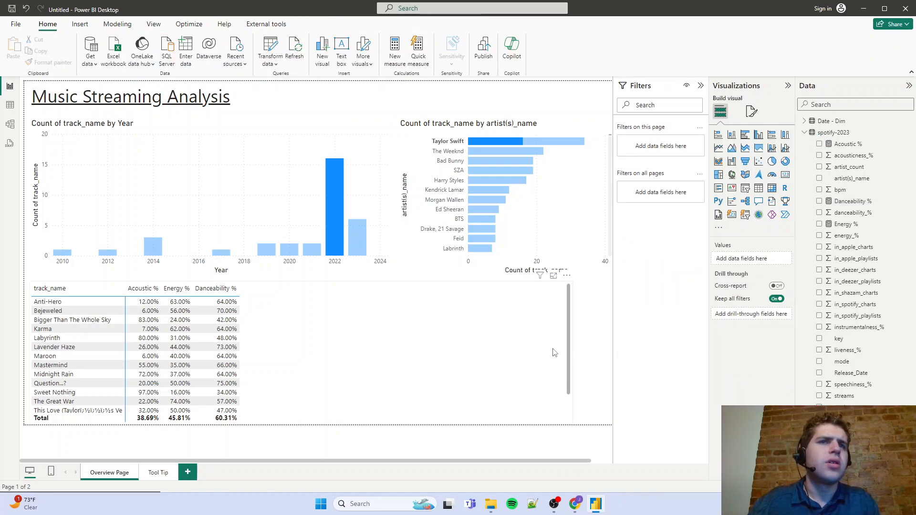
drag(574, 353, 263, 369)
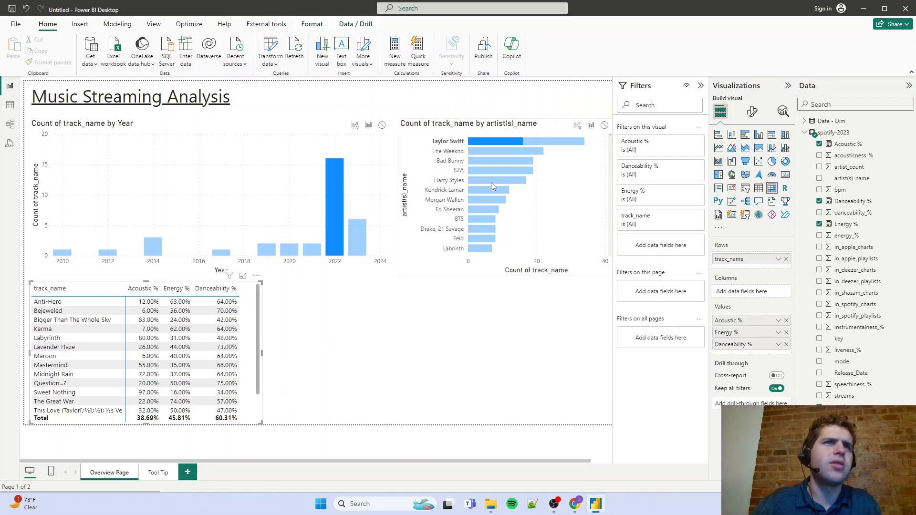
Test the charts' cross-filtering of the matrix with Taylor Swift, The Weeknd and the years 2021, 2022 and 2016, and clear the selection
click(481, 142)
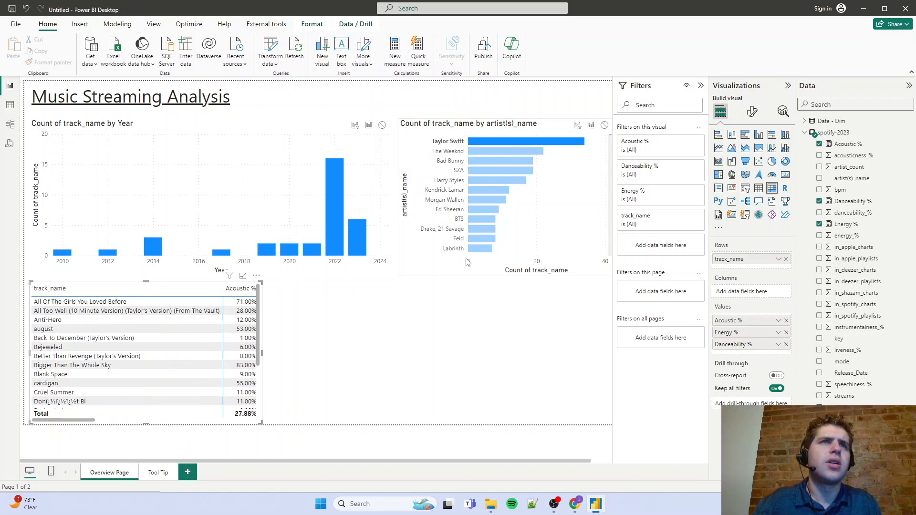
click(477, 152)
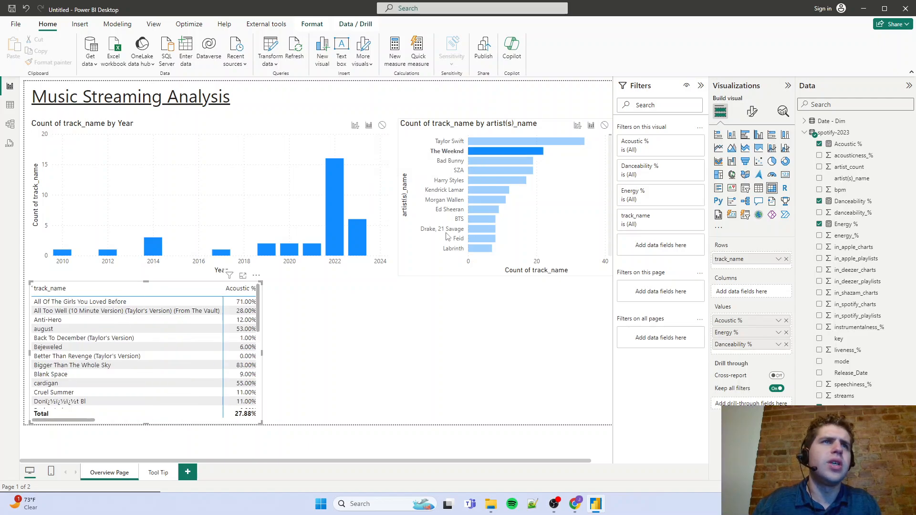
click(321, 252)
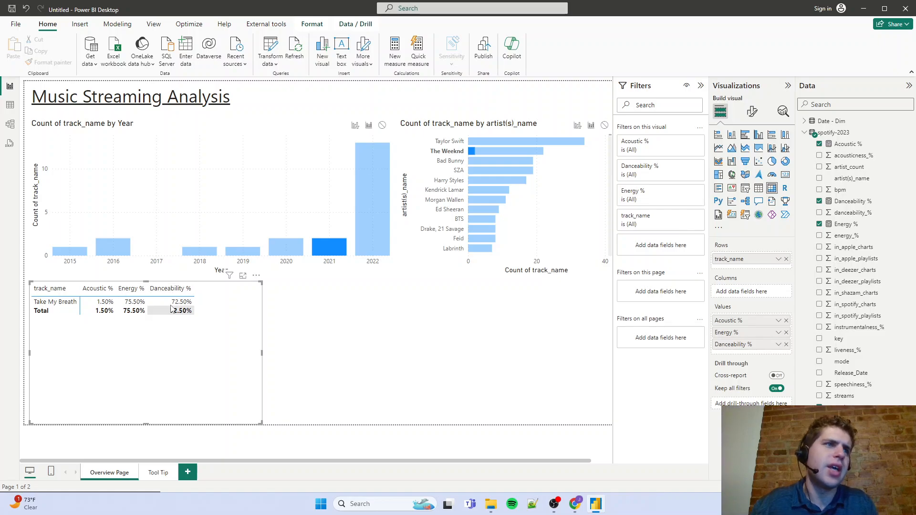
click(364, 245)
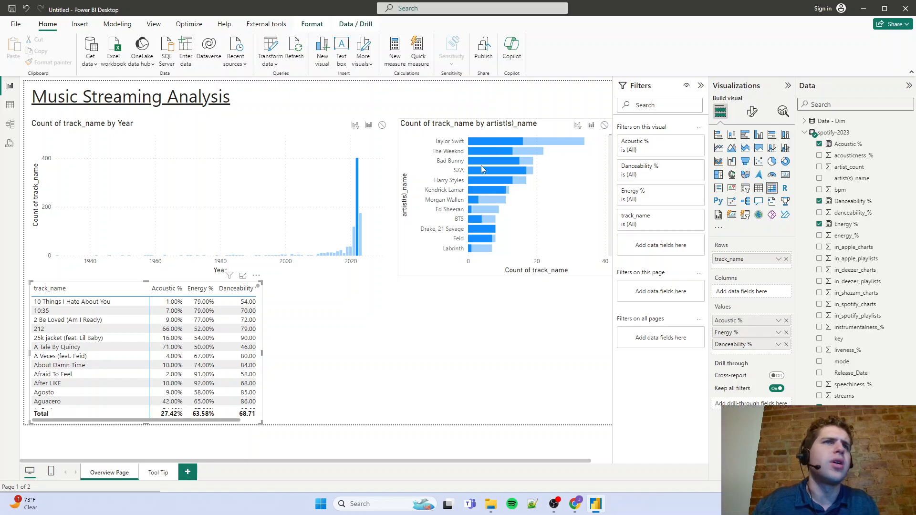
click(480, 150)
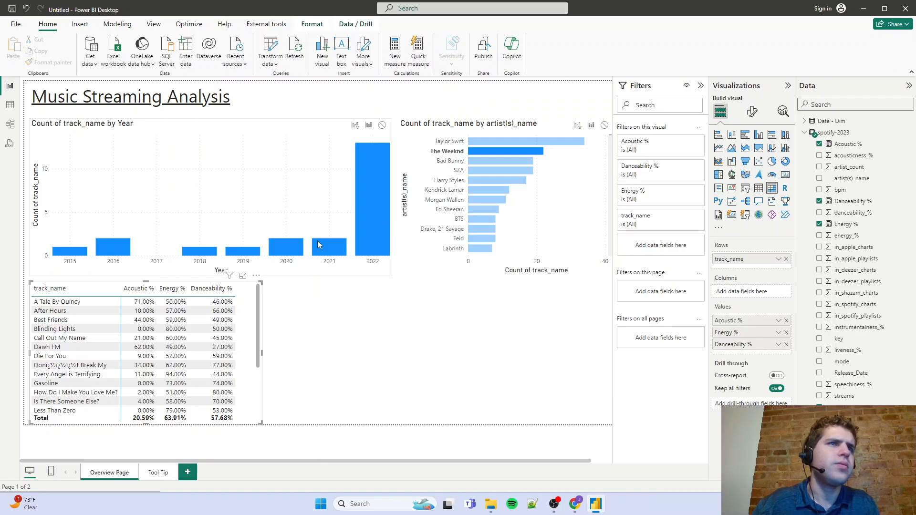
click(114, 248)
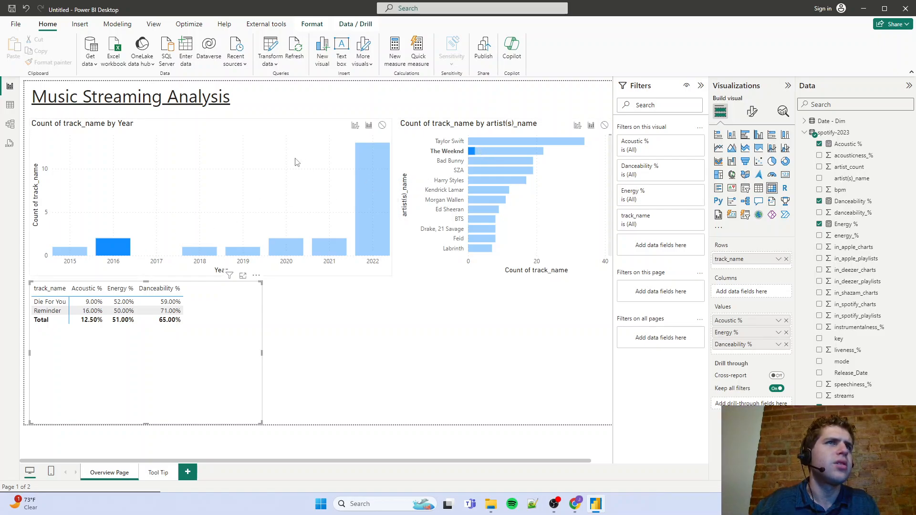
click(310, 139)
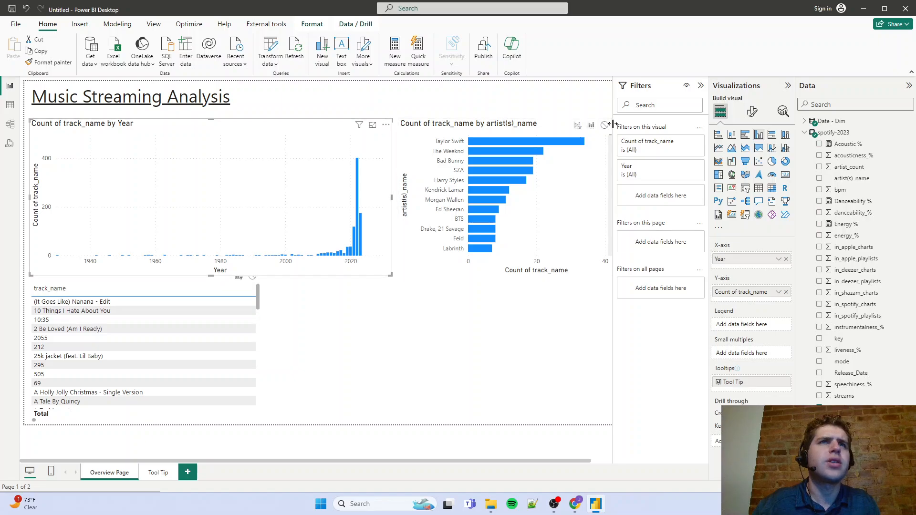
Filter the report to Taylor Swift combined with the year 2014, and clear the filter
click(524, 142)
click(159, 251)
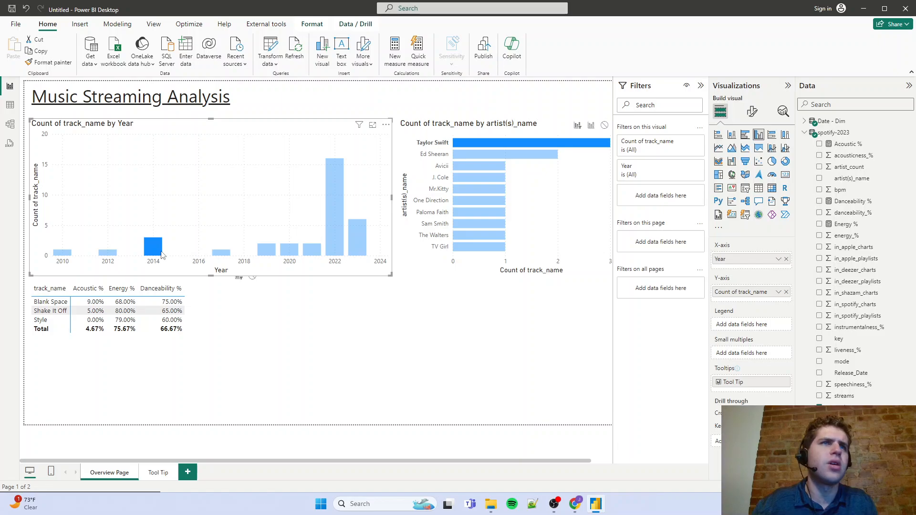
click(358, 204)
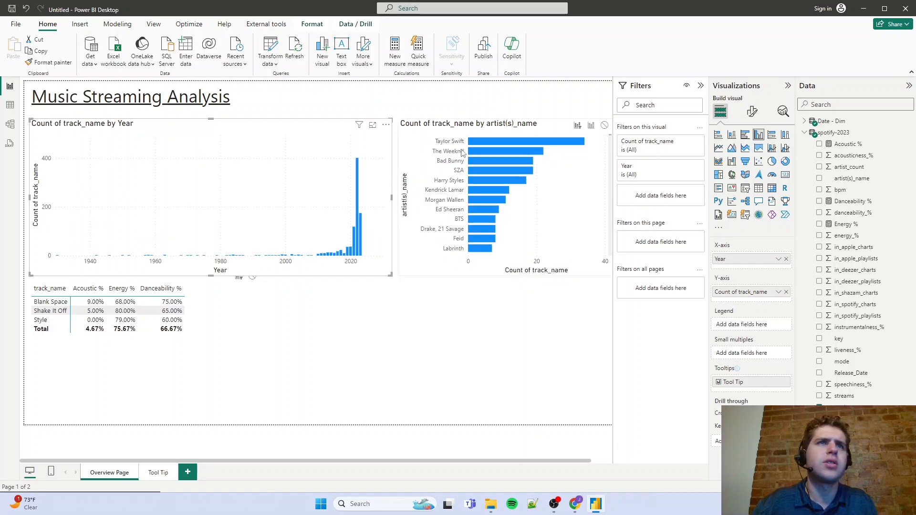
Look over the columns of the spotify-2023 table's data and return to the report page
click(10, 104)
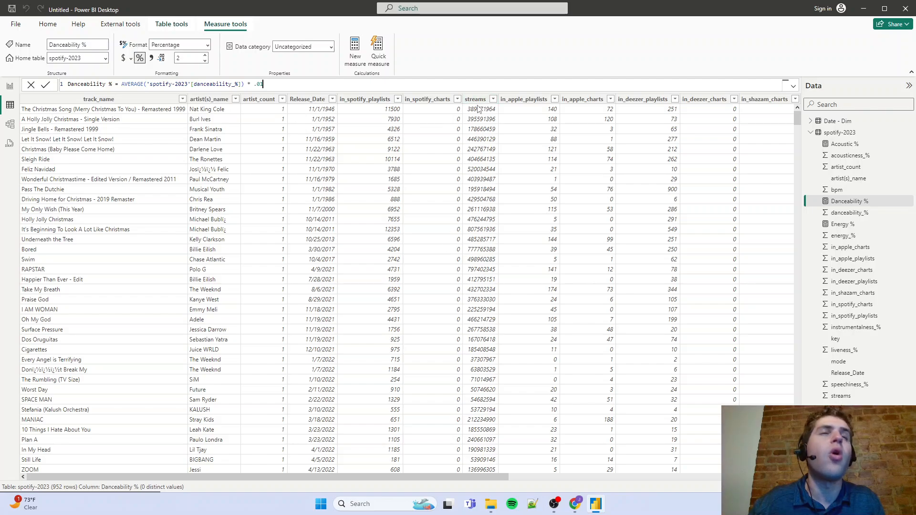
click(10, 86)
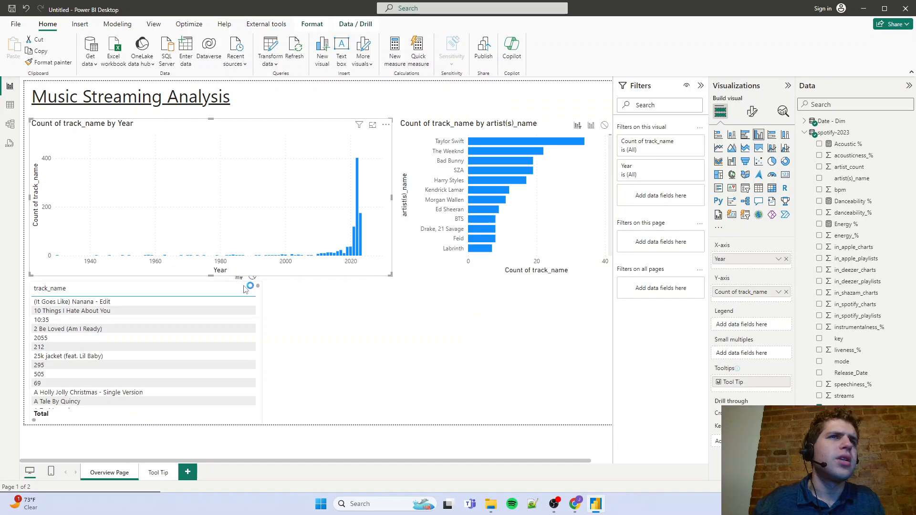
Move the matrix beneath the artist bar chart, freeing the space below the Count of track_name by Year chart
click(169, 287)
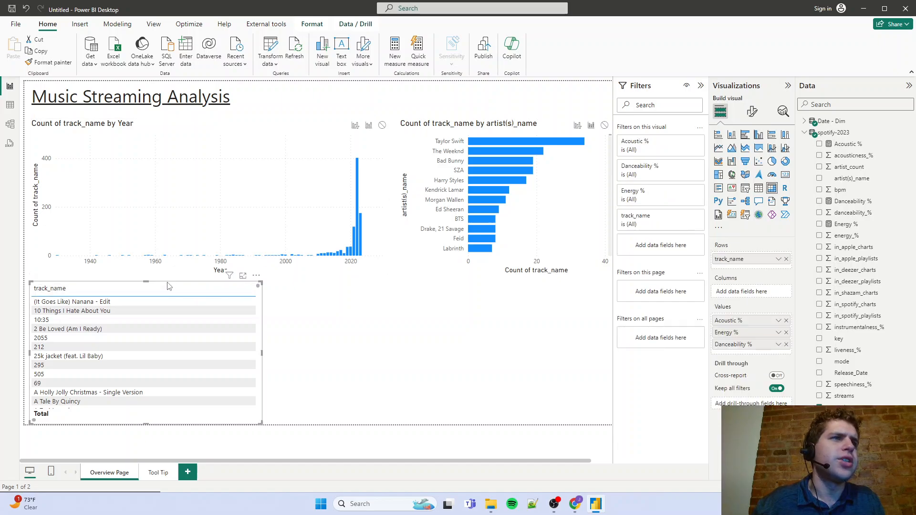
drag(251, 291, 473, 287)
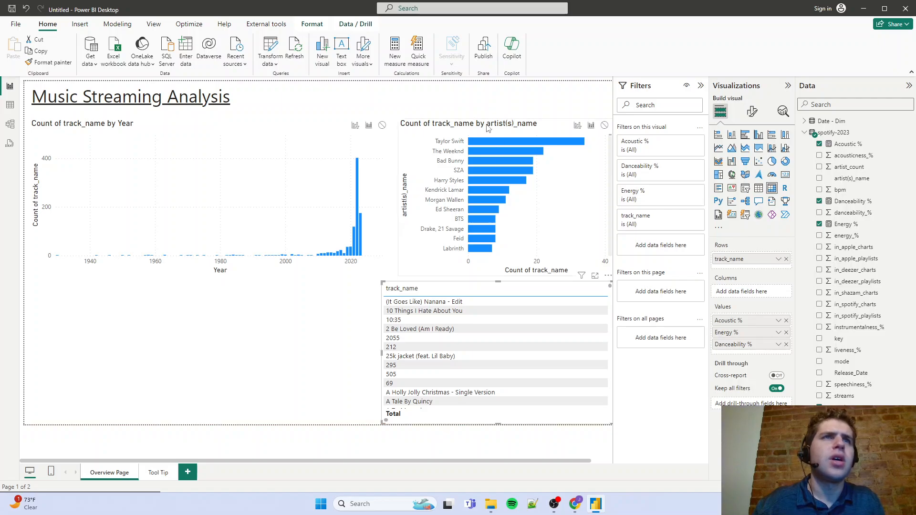
click(209, 133)
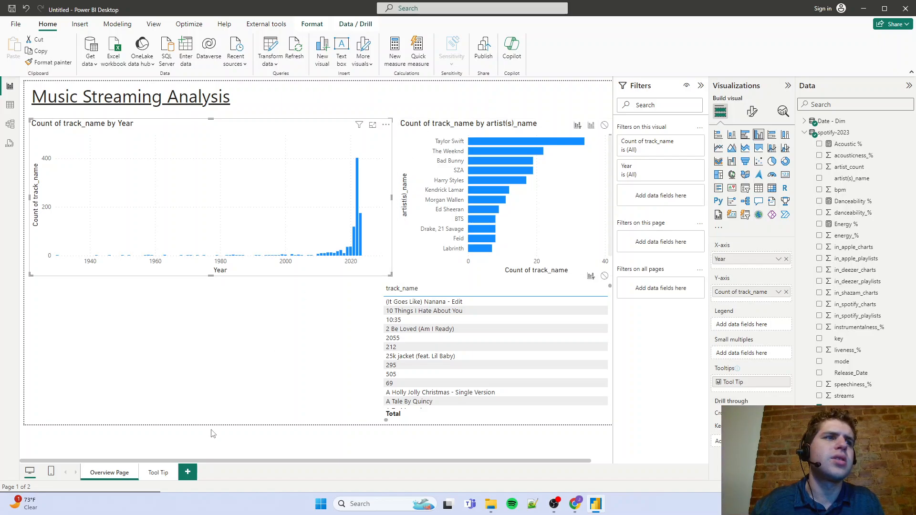
click(441, 129)
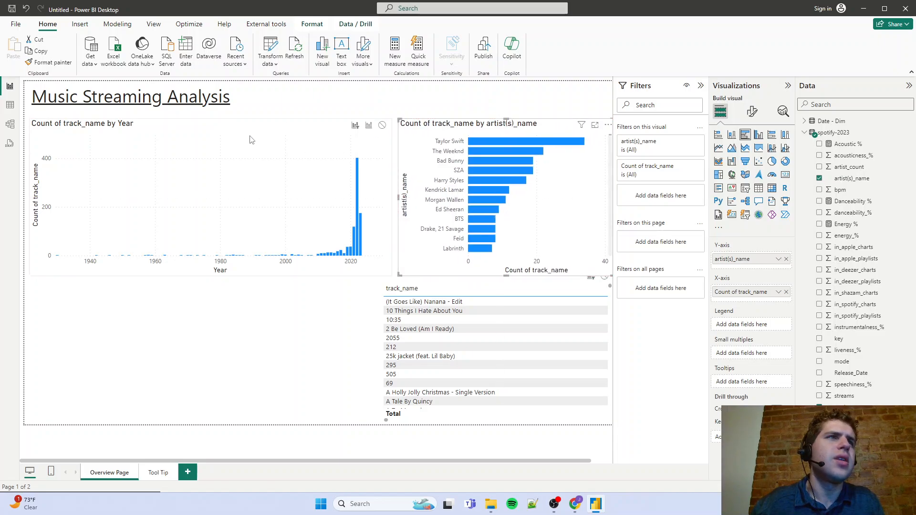
click(237, 173)
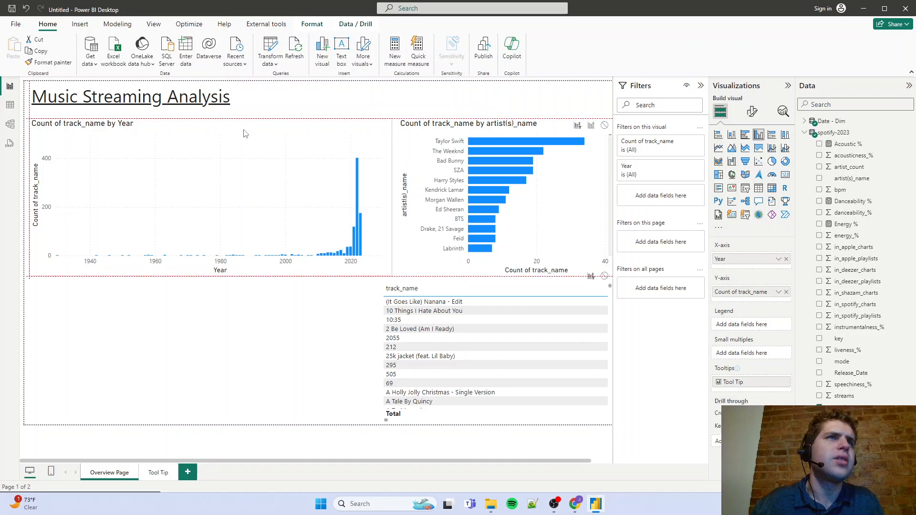
Duplicate the artist bar chart below the Year chart and replace its fields with track_name and the sum of streams
click(421, 131)
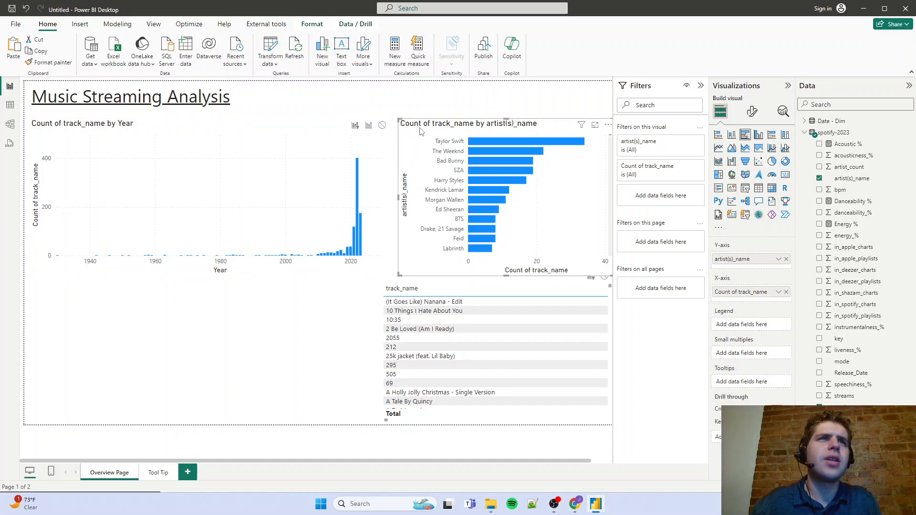
drag(429, 134, 29, 277)
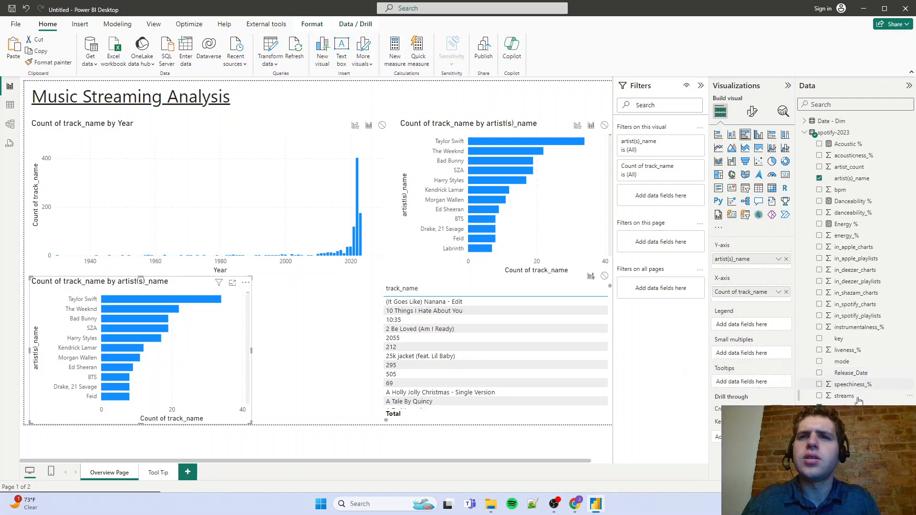
click(786, 292)
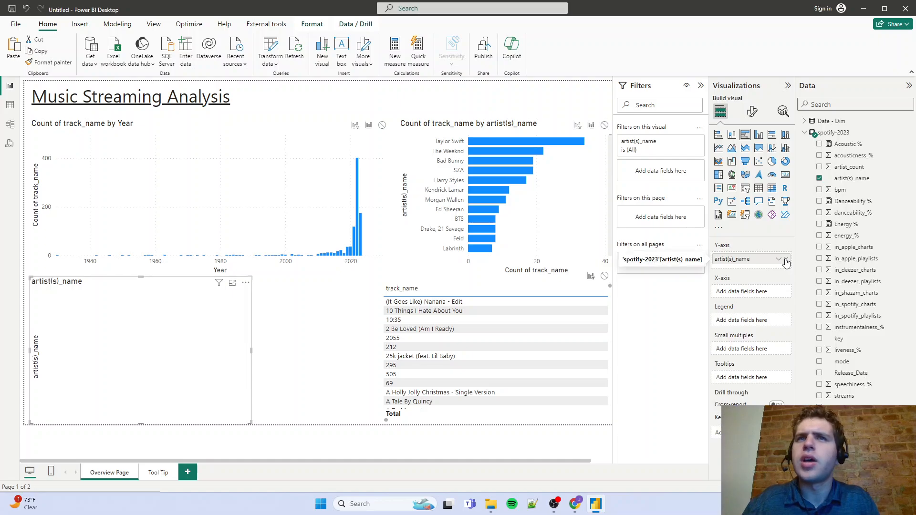
click(786, 259)
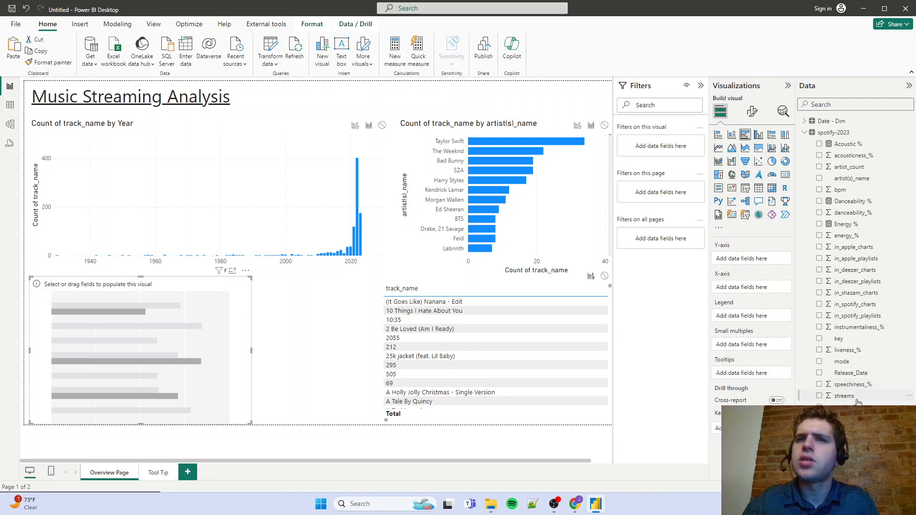
drag(858, 402, 752, 292)
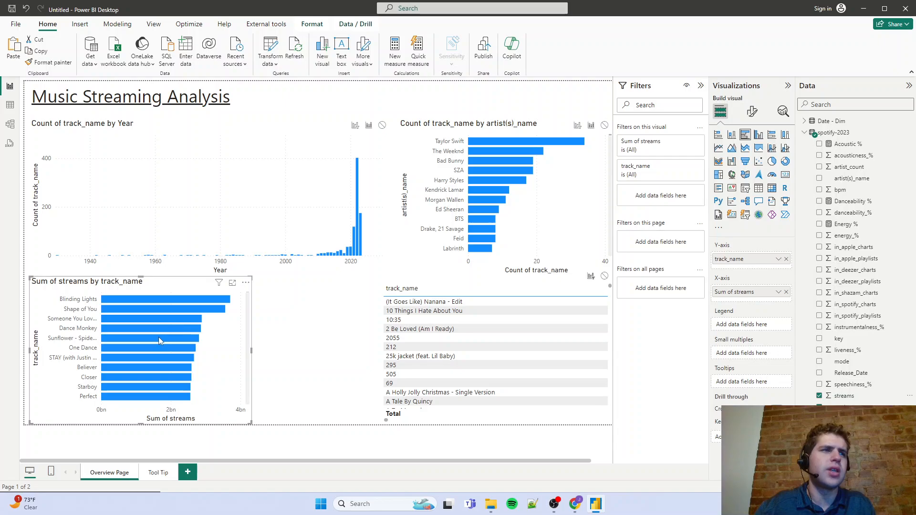
Select Taylor Swift and set the artist chart's interaction with the Sum of streams by track_name chart to filter
click(491, 142)
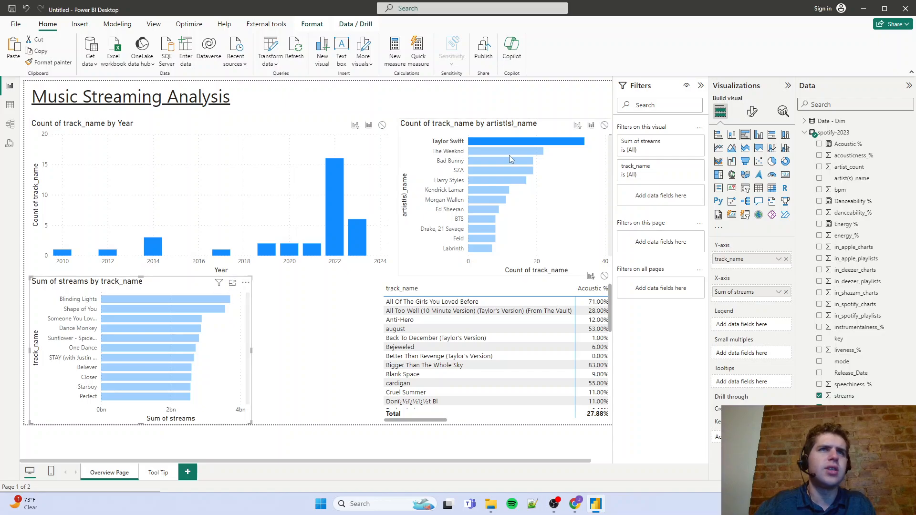
click(469, 125)
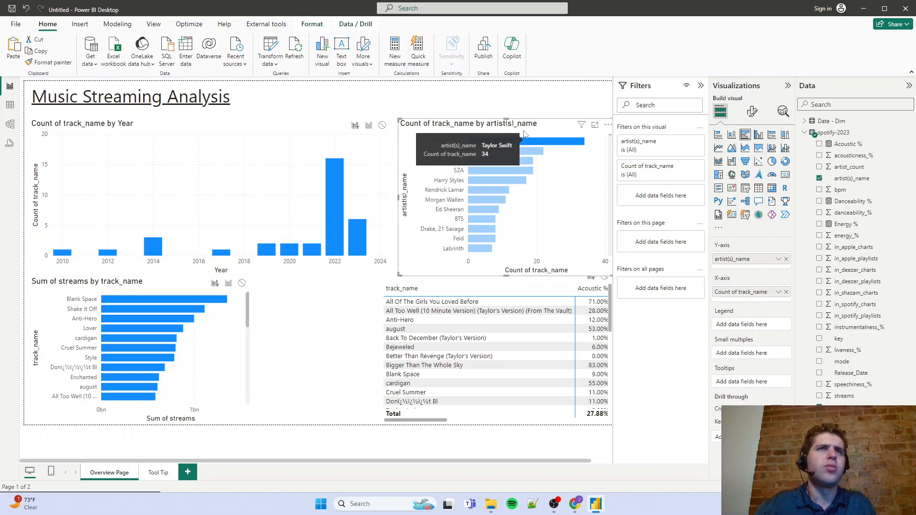
click(448, 8)
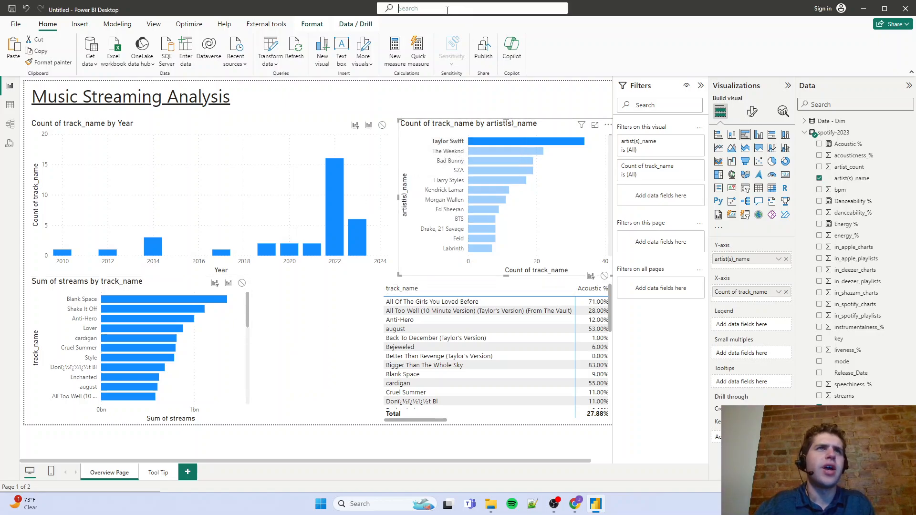
text(ed)
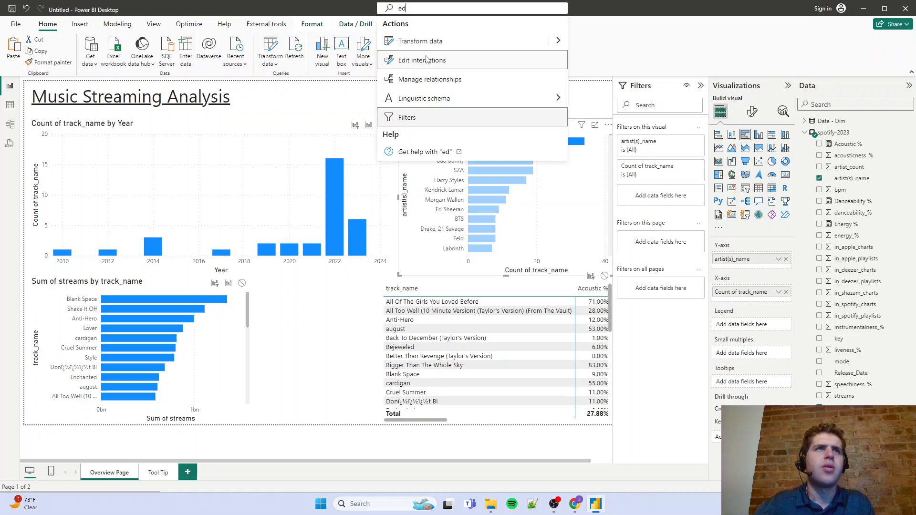
click(605, 51)
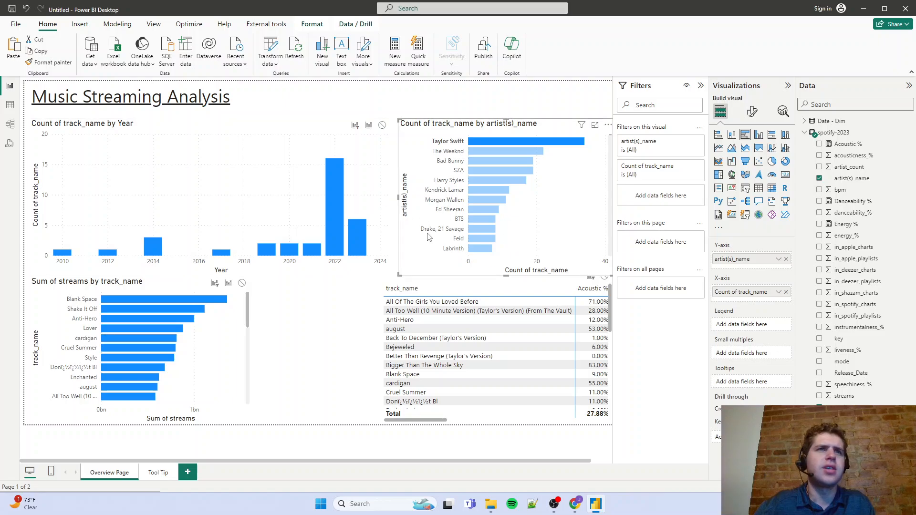
click(215, 285)
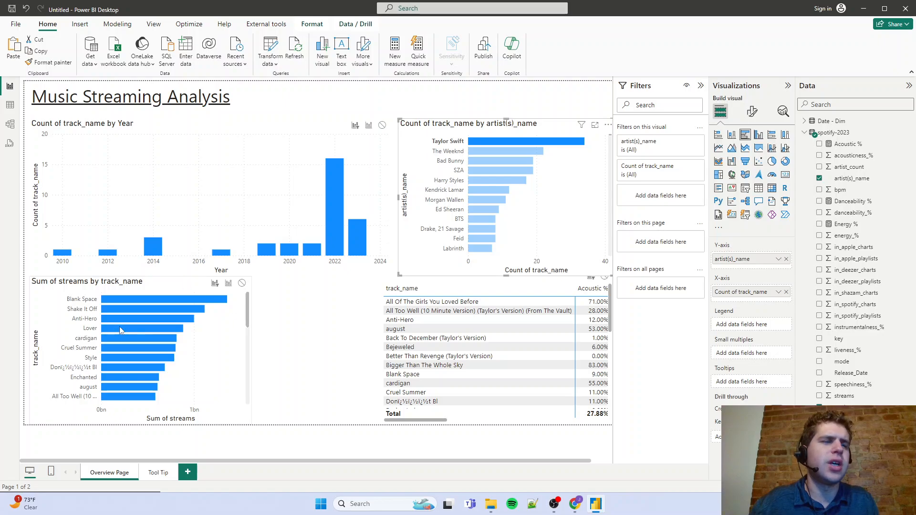
Make the Year chart filter the Sum of streams by track_name chart, and test it with Taylor Swift and 2022
click(330, 234)
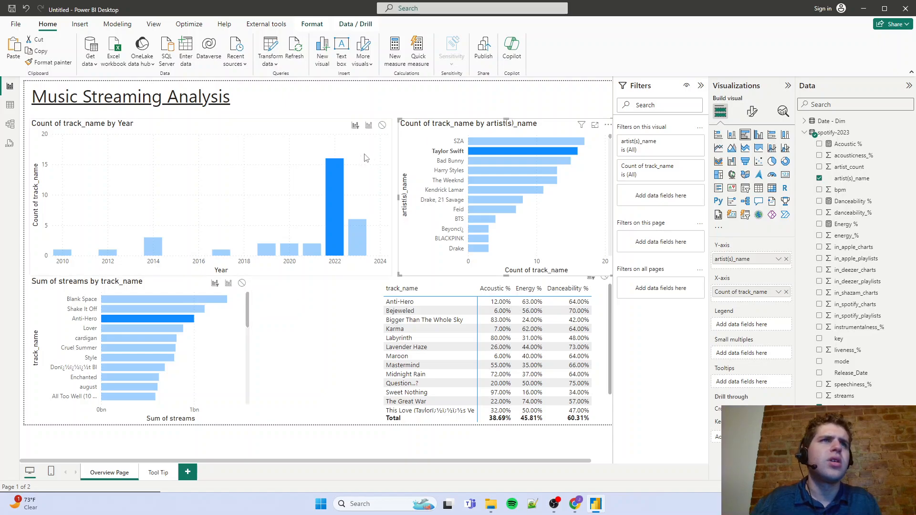
click(287, 136)
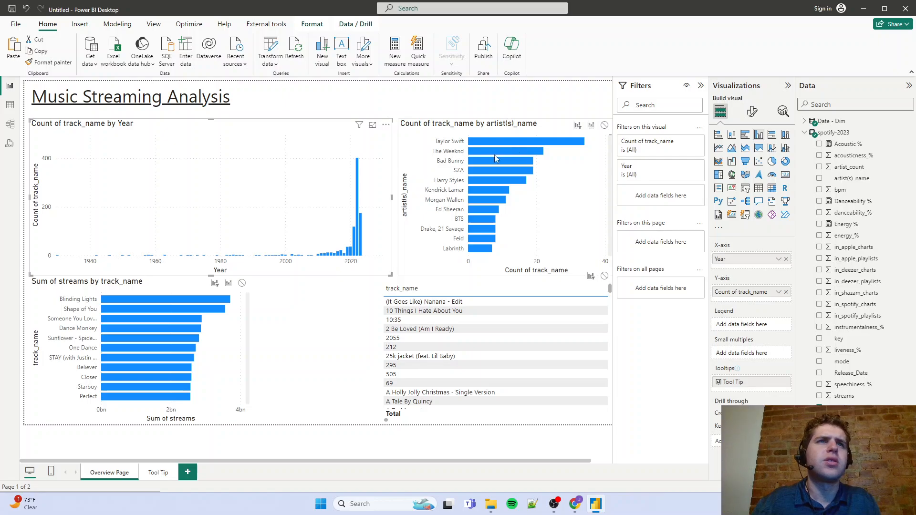
click(493, 141)
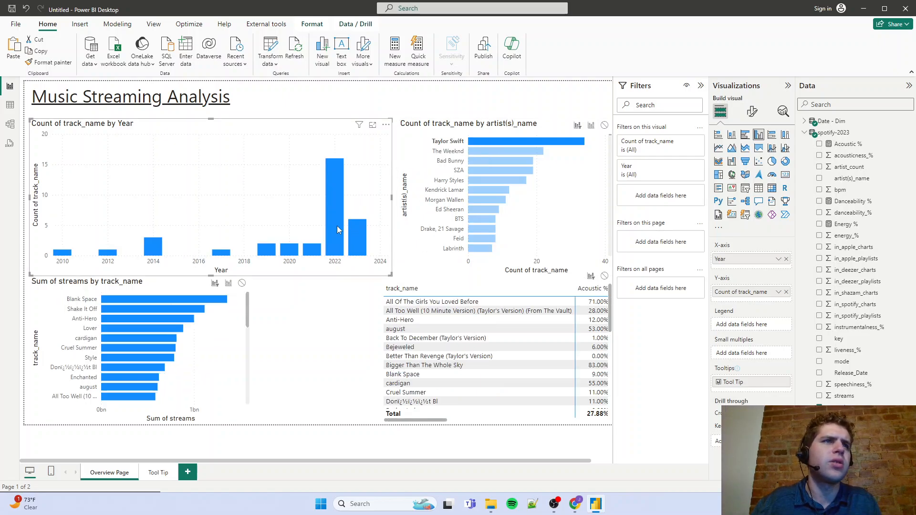
click(337, 229)
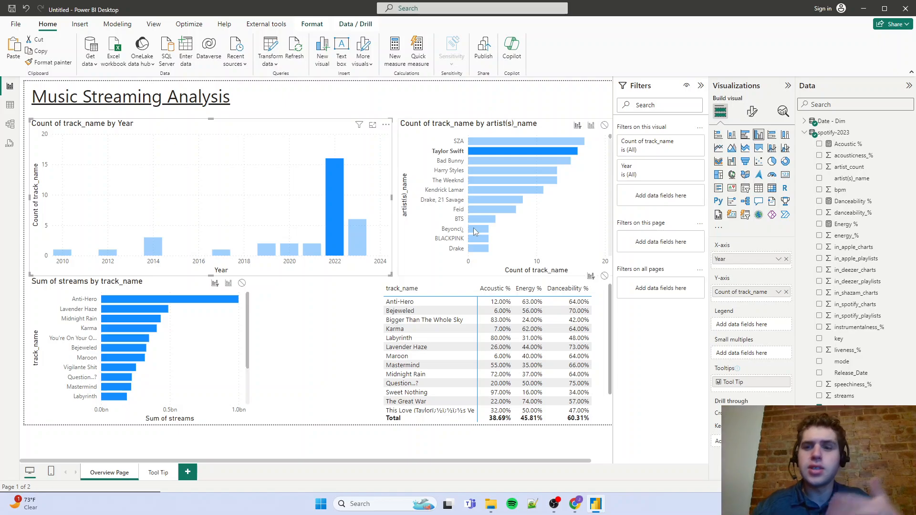
mouse_move(474, 229)
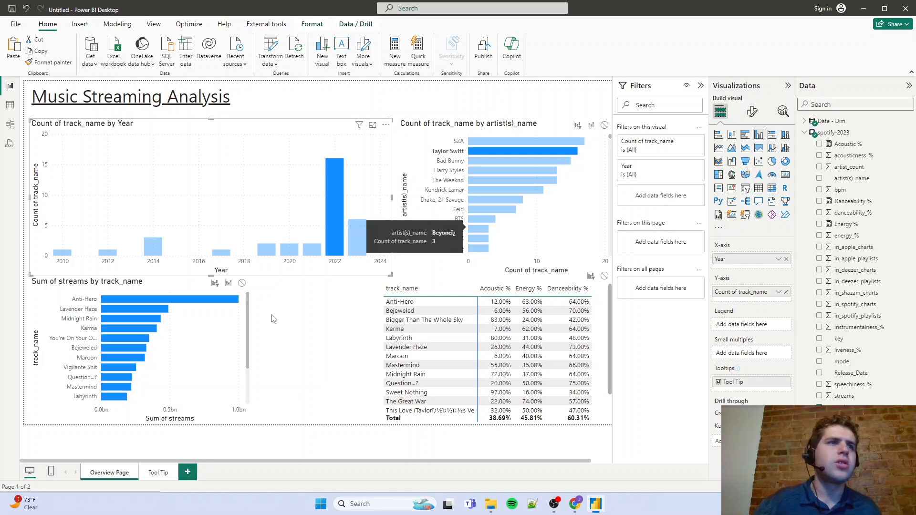
Rearrange the page with the artist chart and the streams chart in the upper row and the Year chart beside the matrix
click(149, 287)
drag(149, 288, 149, 130)
click(278, 126)
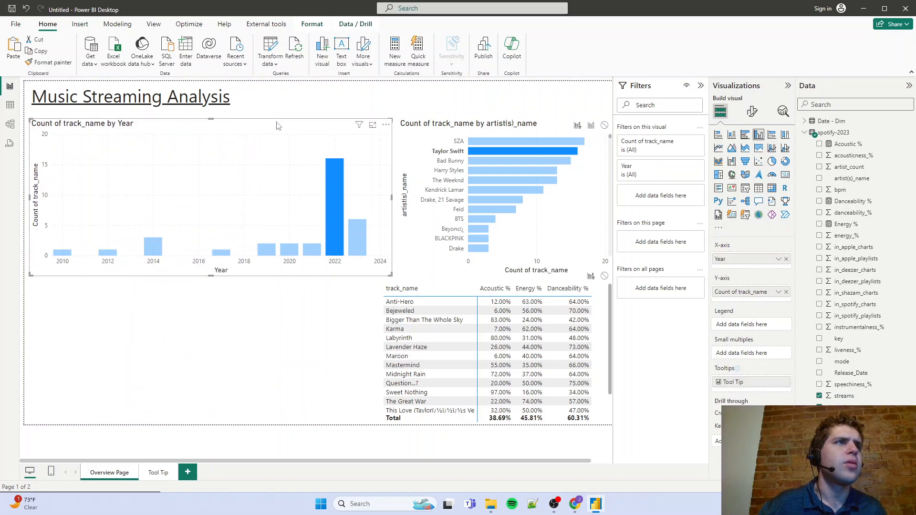
drag(278, 126, 377, 281)
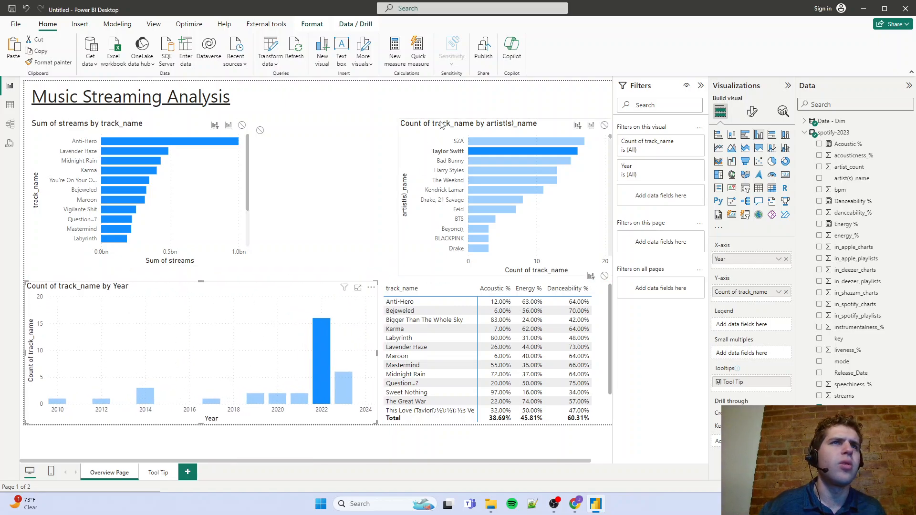
drag(441, 125, 313, 124)
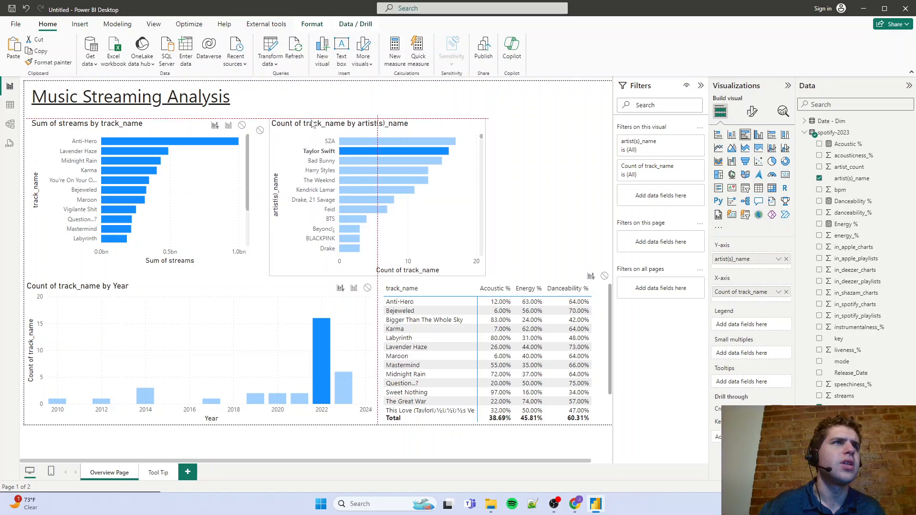
click(156, 130)
drag(157, 130, 524, 120)
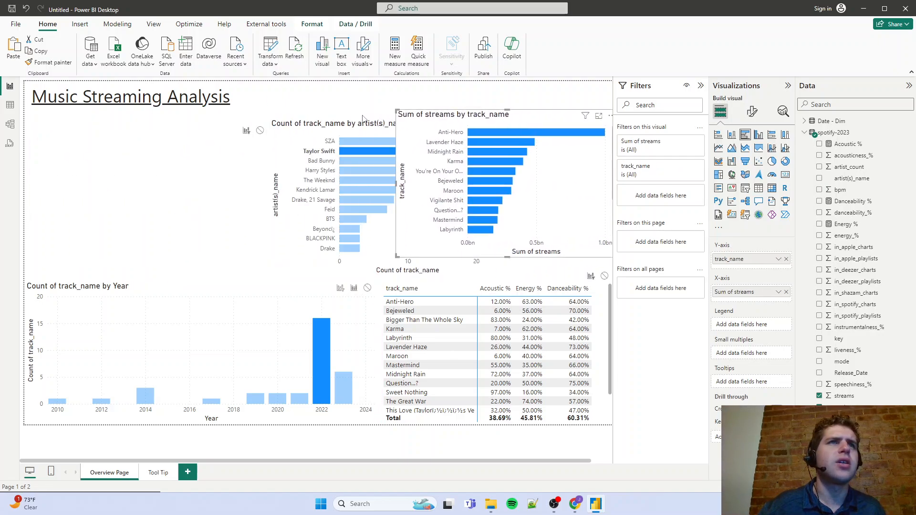
drag(346, 125, 118, 121)
Align the streams chart with the artist chart and widen both so they fill the row below the title
click(446, 118)
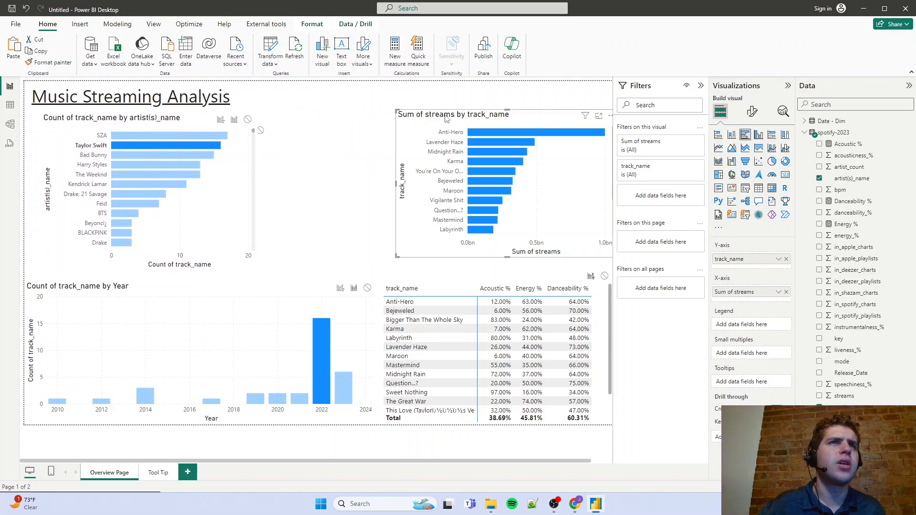
drag(446, 119, 428, 124)
drag(377, 186, 330, 186)
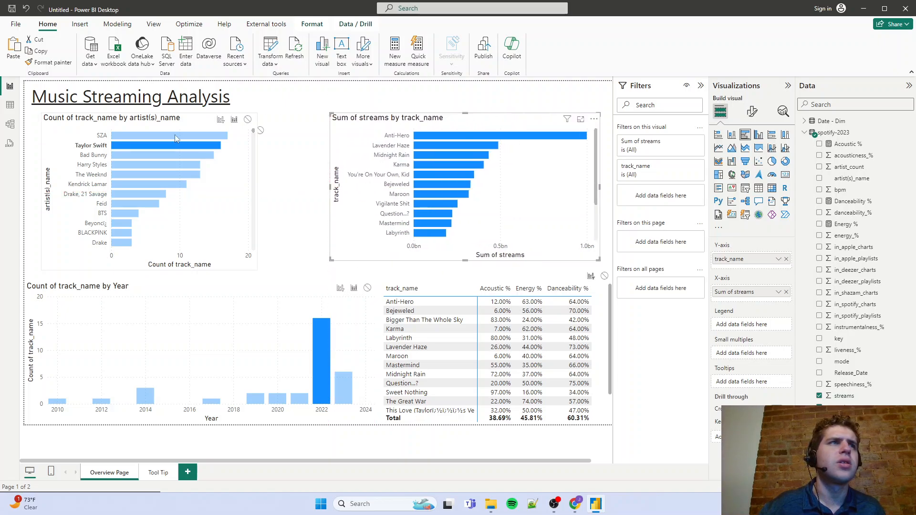
click(159, 125)
drag(258, 190, 319, 190)
Test the rearranged charts' cross-filtering with SZA, The Weeknd and Taylor Swift, and then The Weeknd combined with the year 2022
click(172, 146)
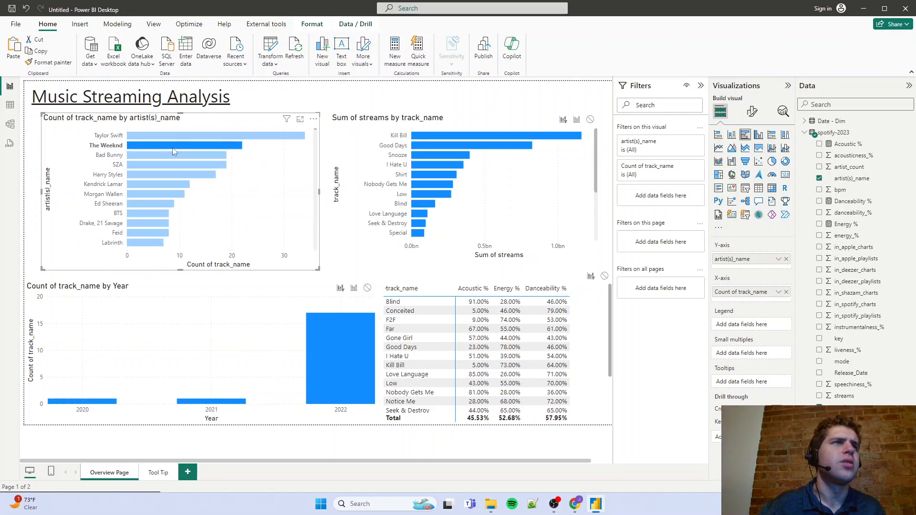
click(172, 147)
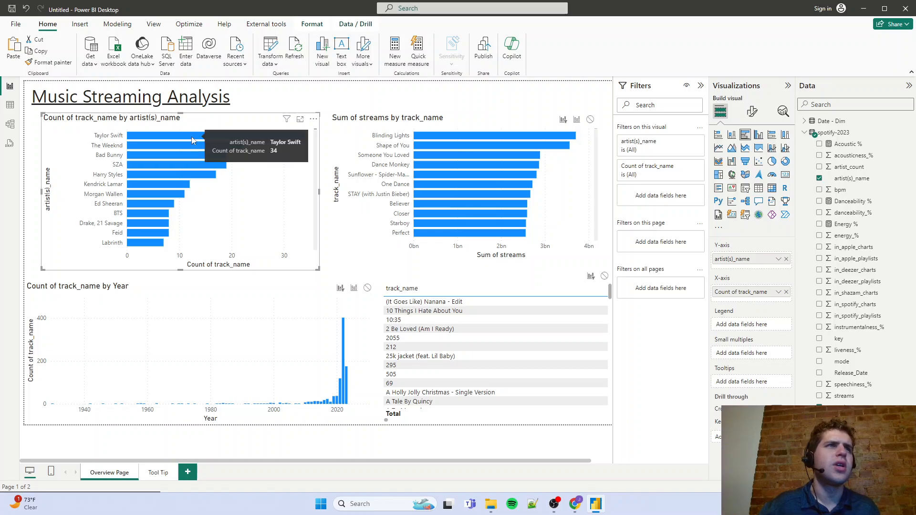
click(192, 141)
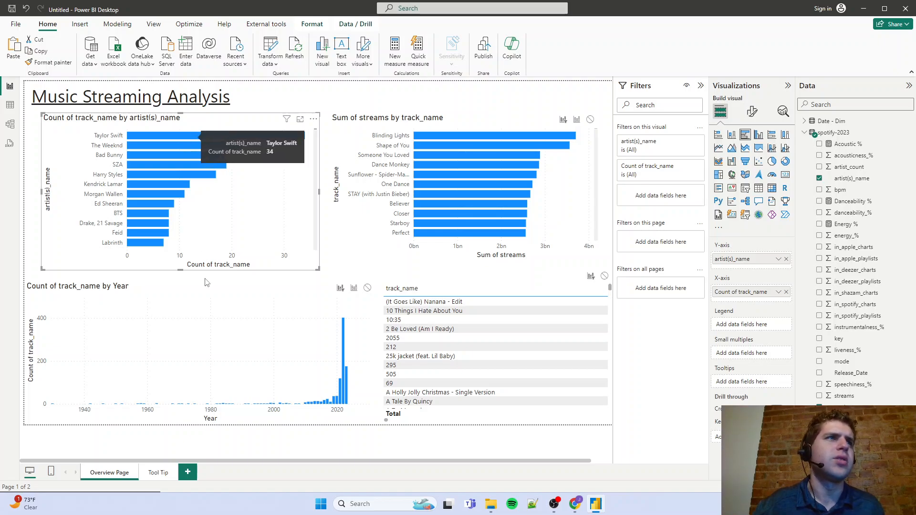
click(160, 154)
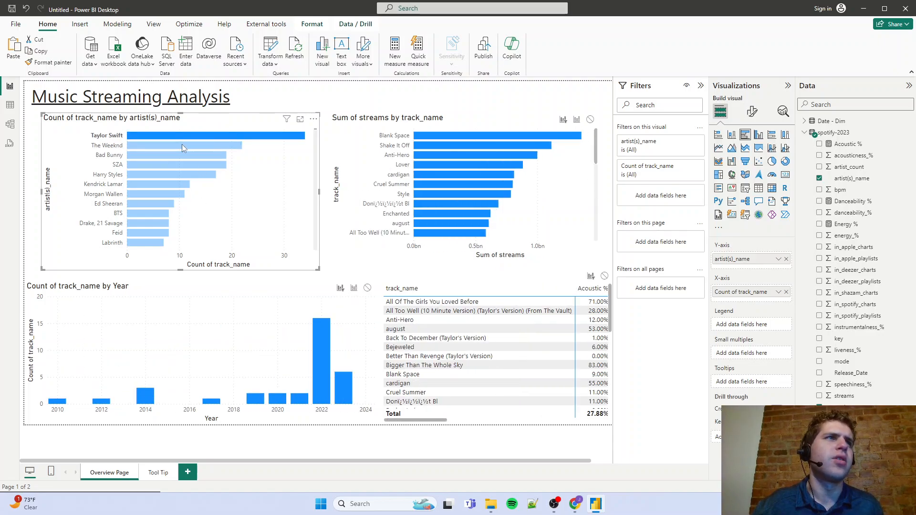
click(182, 144)
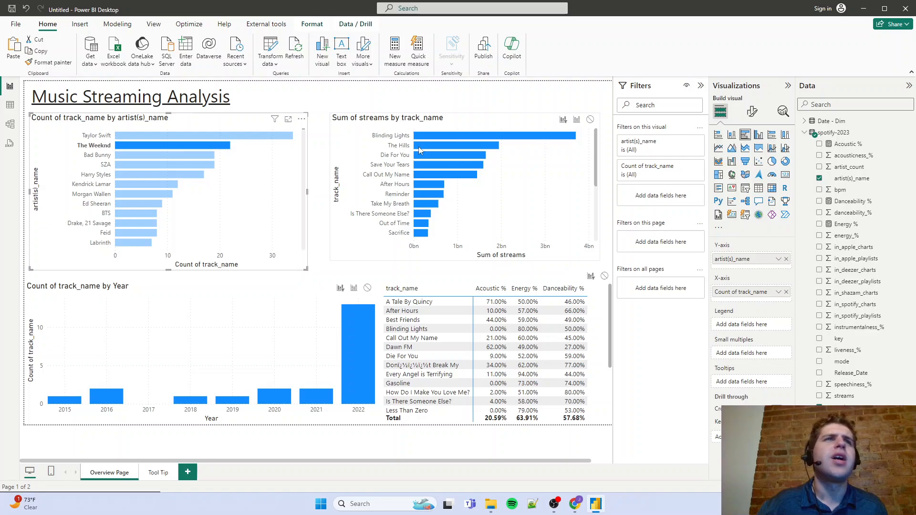
mouse_move(423, 167)
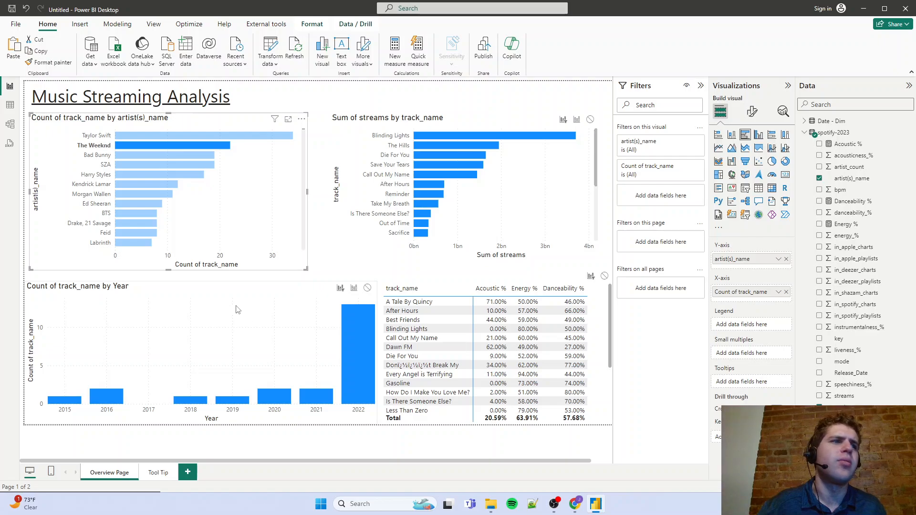
click(356, 340)
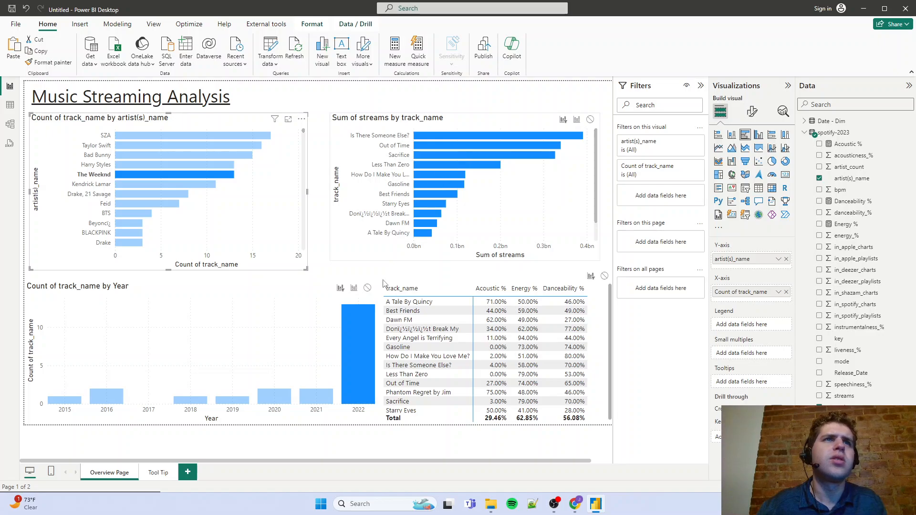
Swap the streams and Year charts, placing streams below the artist chart, then enlarge the Year chart to fill the space beside the artist chart
drag(246, 293, 480, 101)
drag(265, 94, 420, 101)
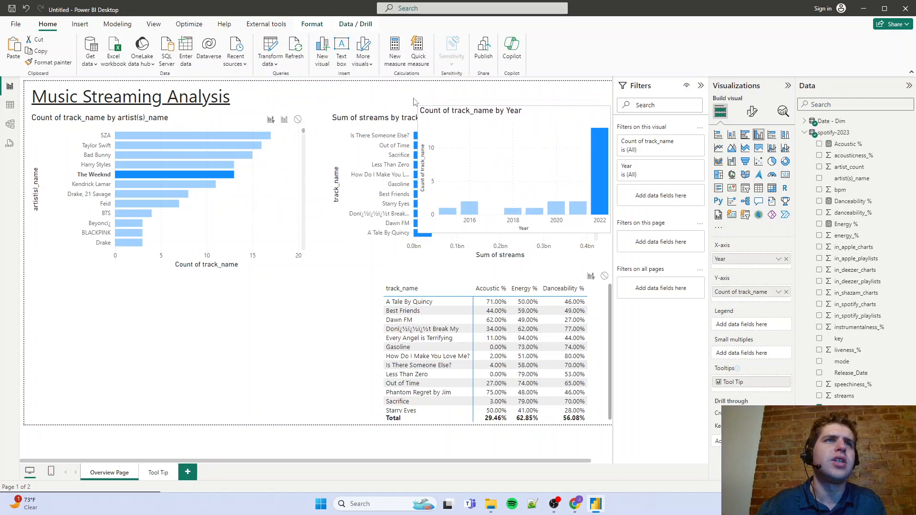
drag(274, 171, 47, 337)
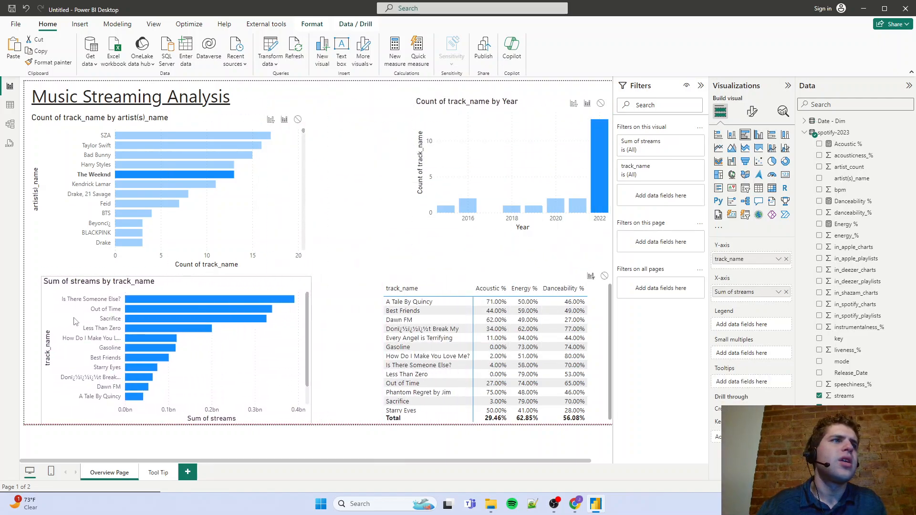
click(438, 105)
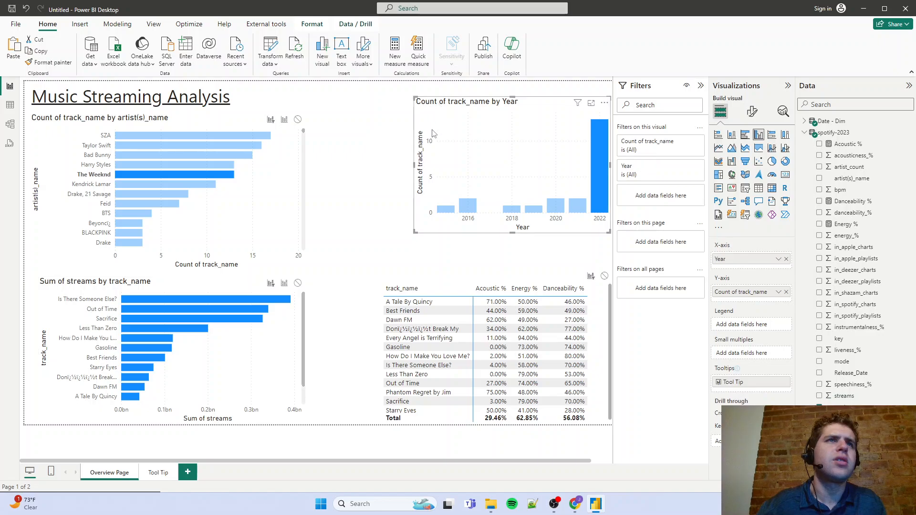
drag(444, 110, 355, 126)
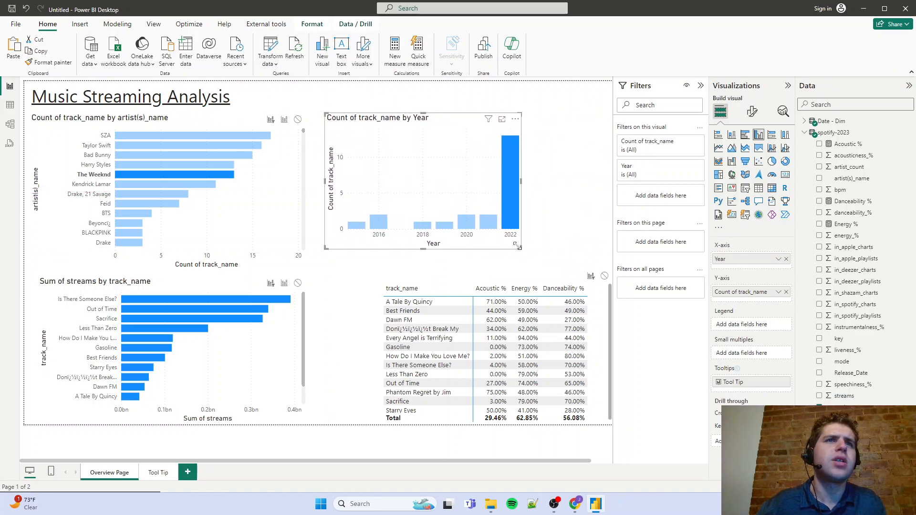
drag(516, 246, 607, 263)
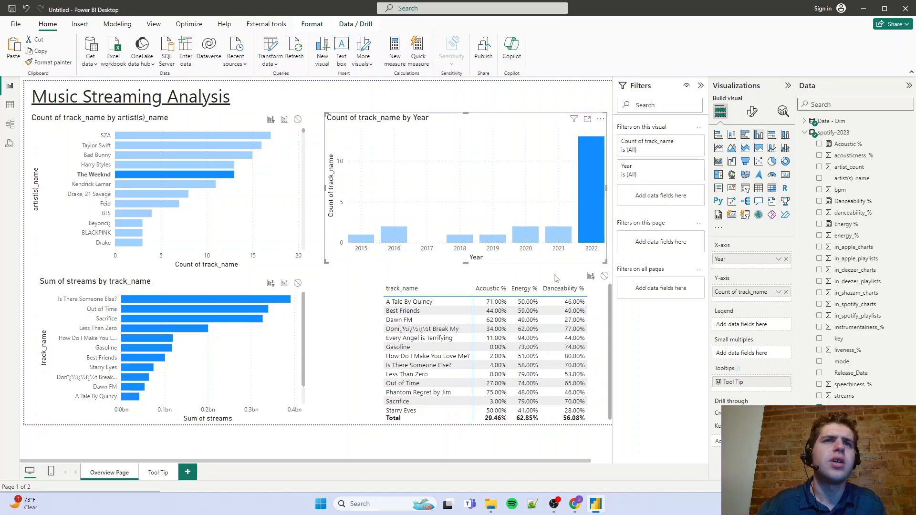
Fit the matrix below the Year chart by widening it and narrowing its track_name column so all percentage columns fit
drag(556, 278, 432, 281)
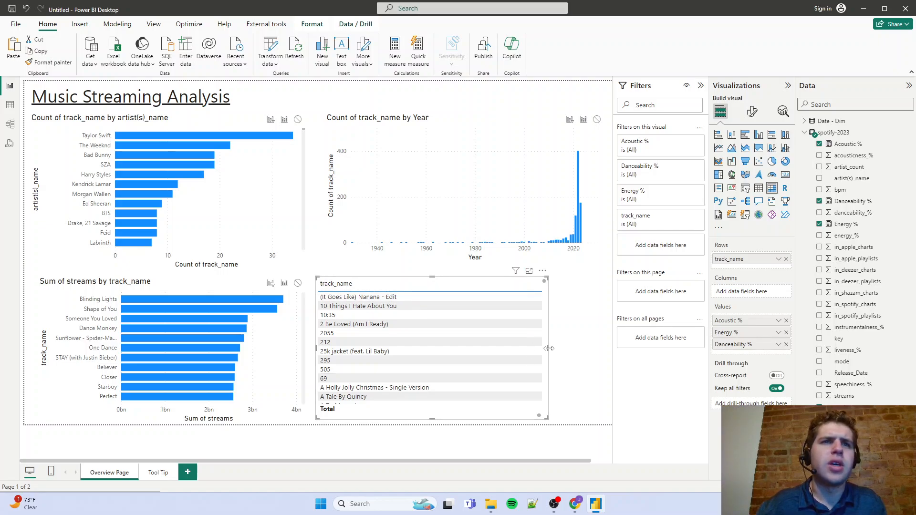
drag(549, 349, 594, 348)
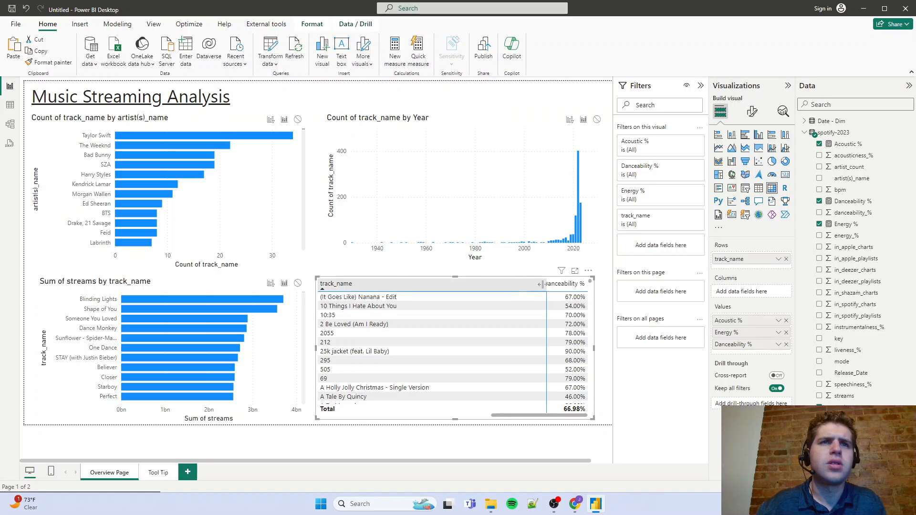
drag(542, 285, 447, 285)
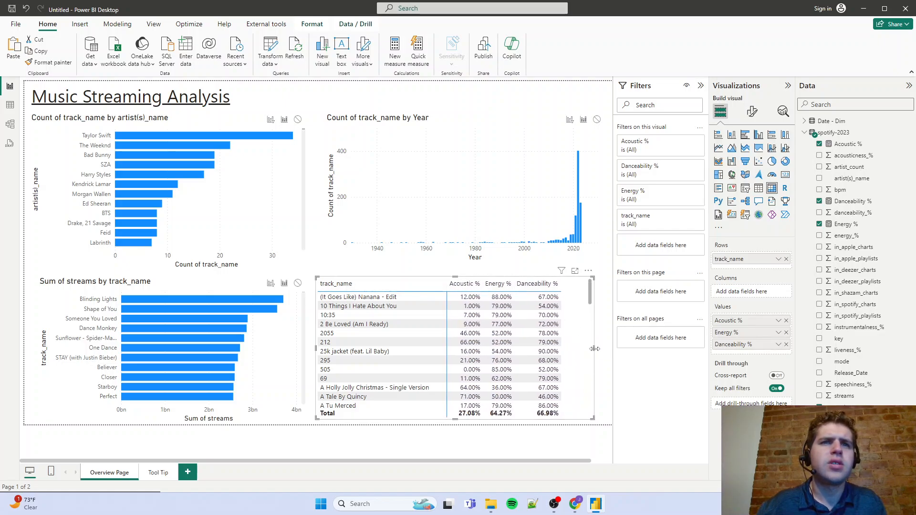
drag(594, 349, 600, 349)
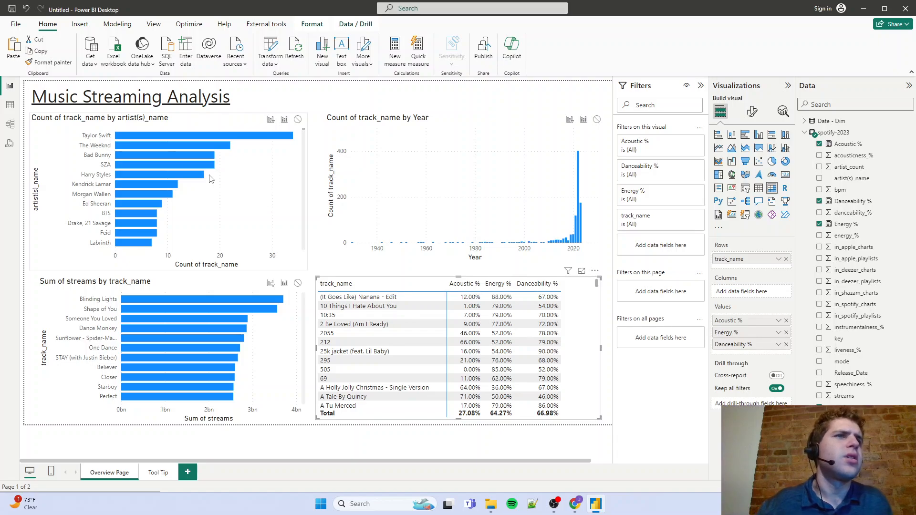
Test the new layout's cross-filtering with Taylor Swift, The Weeknd, and The Weeknd combined with the year 2016
click(129, 138)
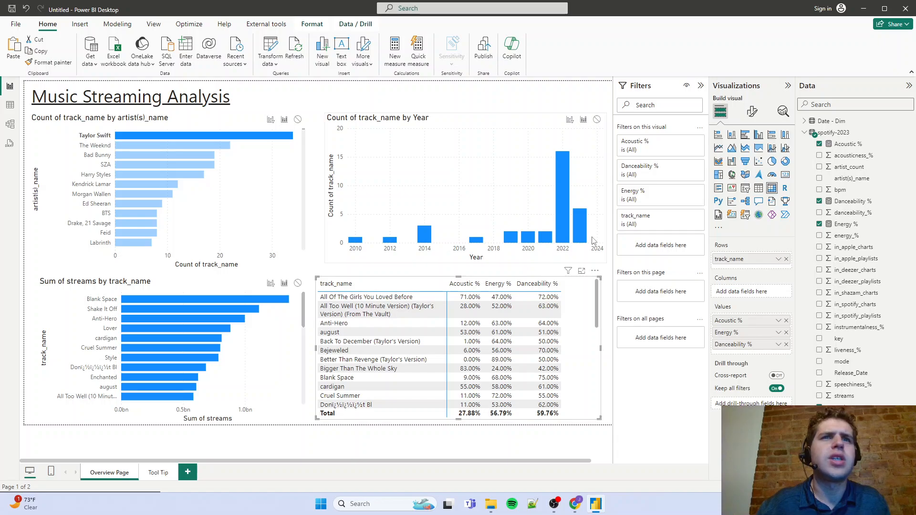
click(130, 145)
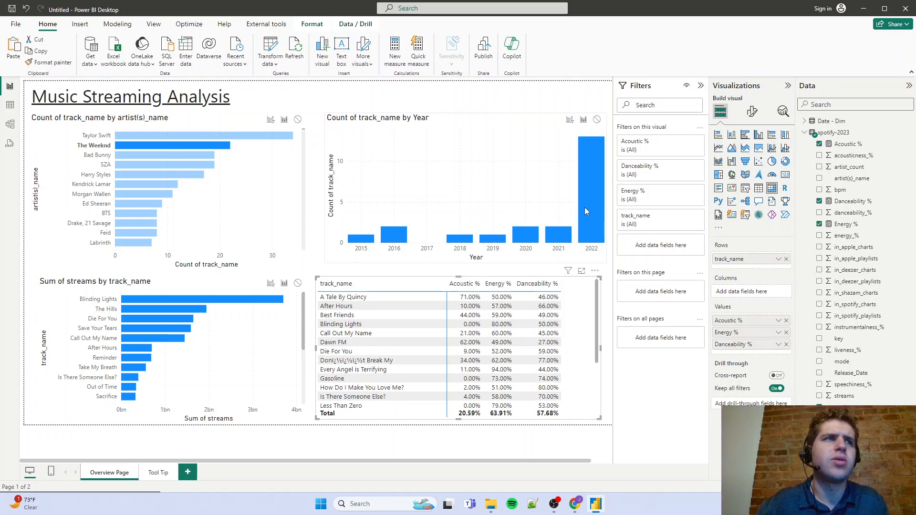
click(398, 238)
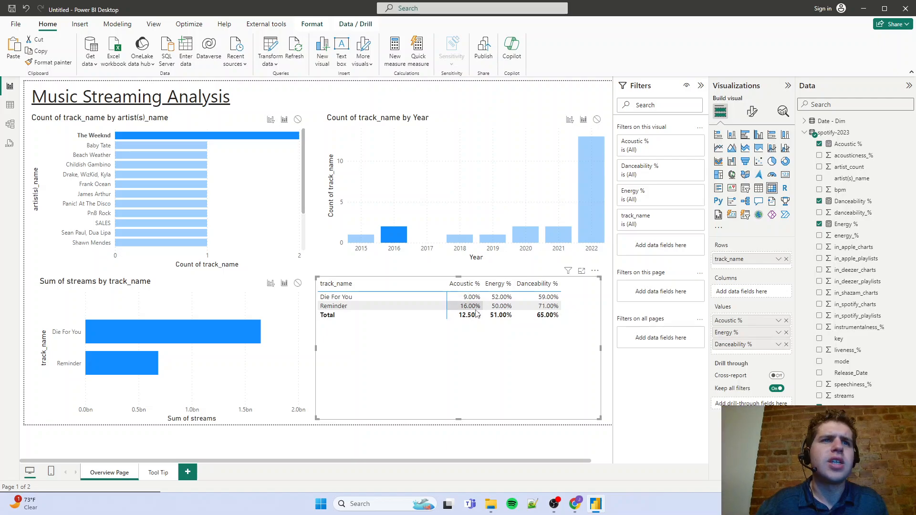
Turn on data labels for the Sum of streams by track_name chart
click(178, 287)
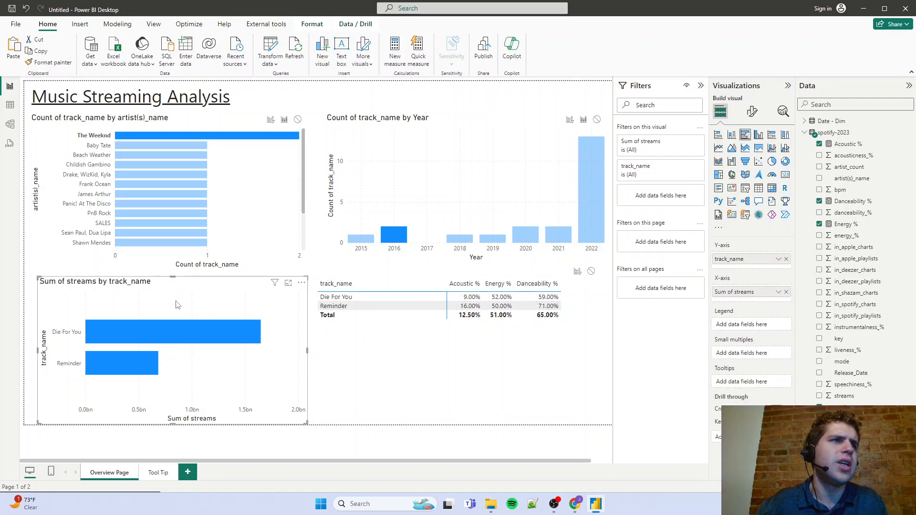
click(751, 111)
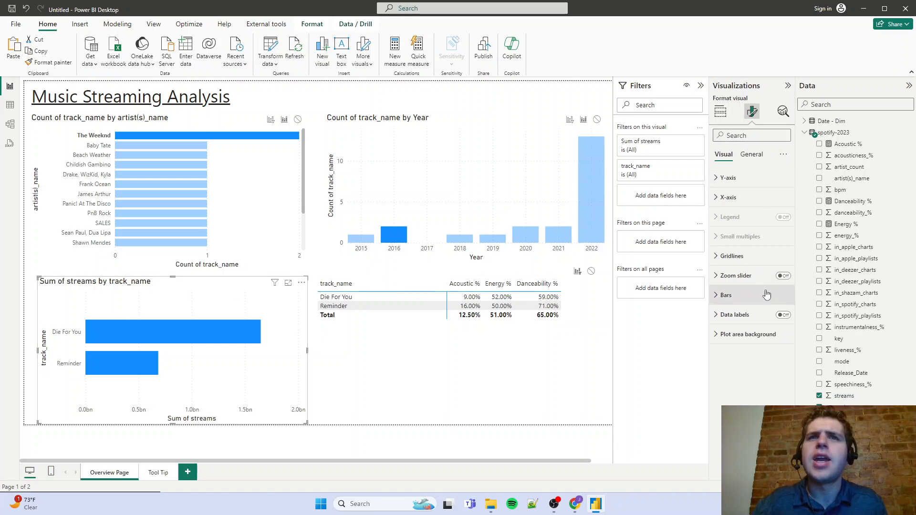
click(784, 316)
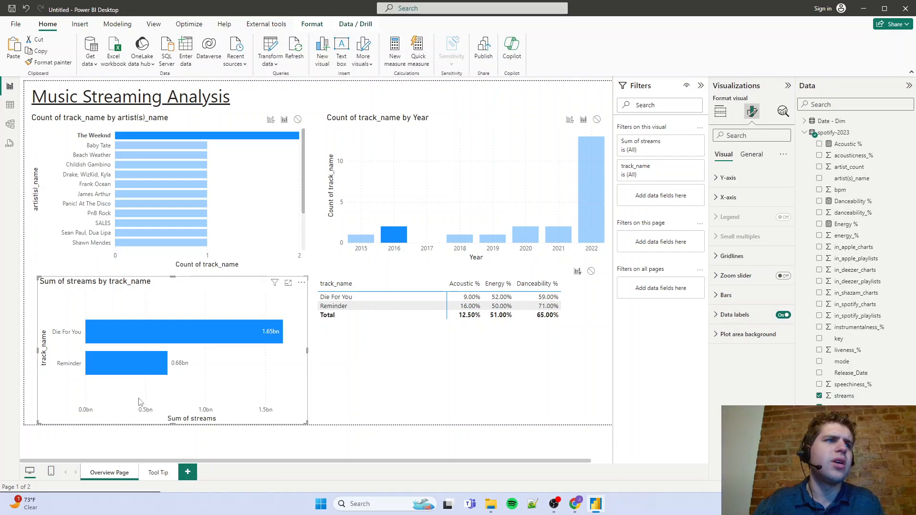
Check the labelled streams chart by adding 2022 to the selection, filtering by 2022 alone, and filtering by SZA and Bad Bunny with 2022
ctrl+click(593, 222)
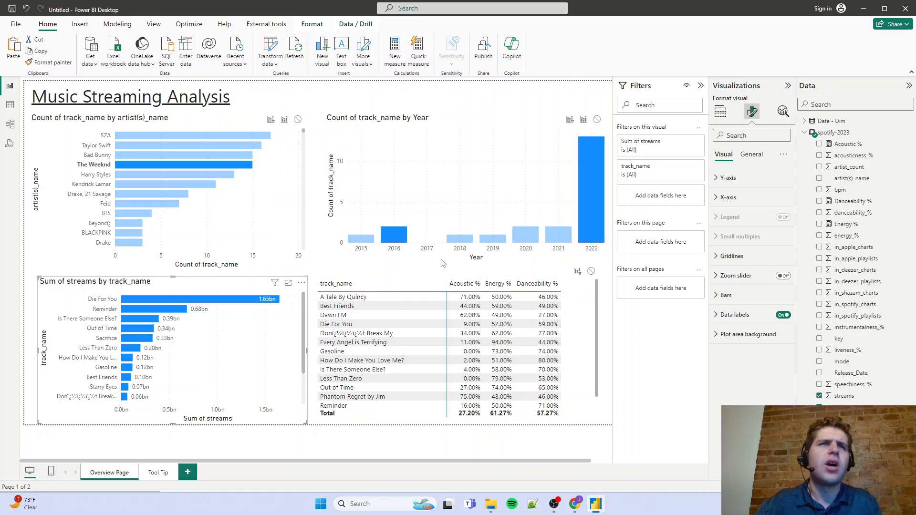
click(600, 223)
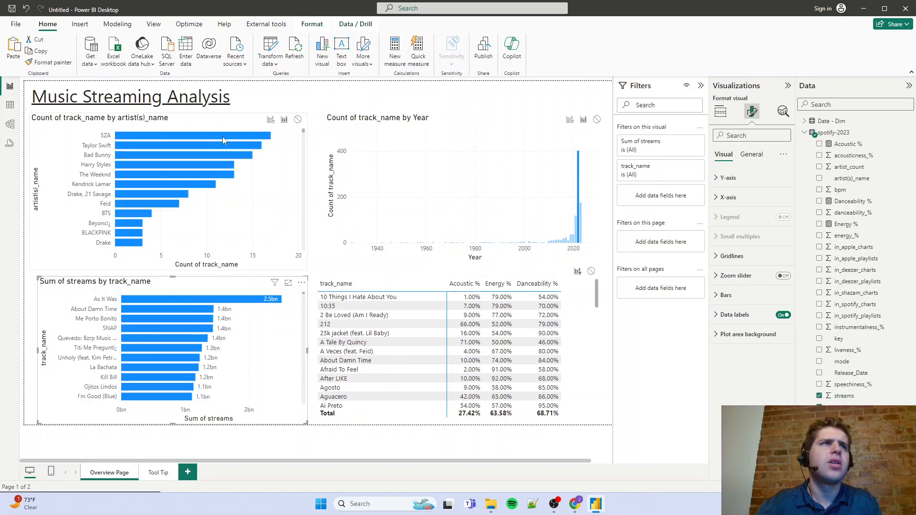
click(210, 136)
click(176, 155)
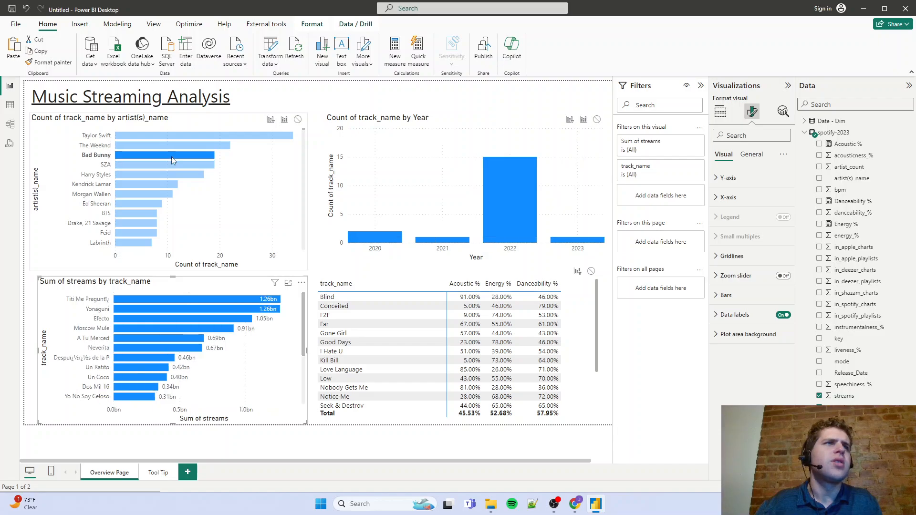
click(502, 204)
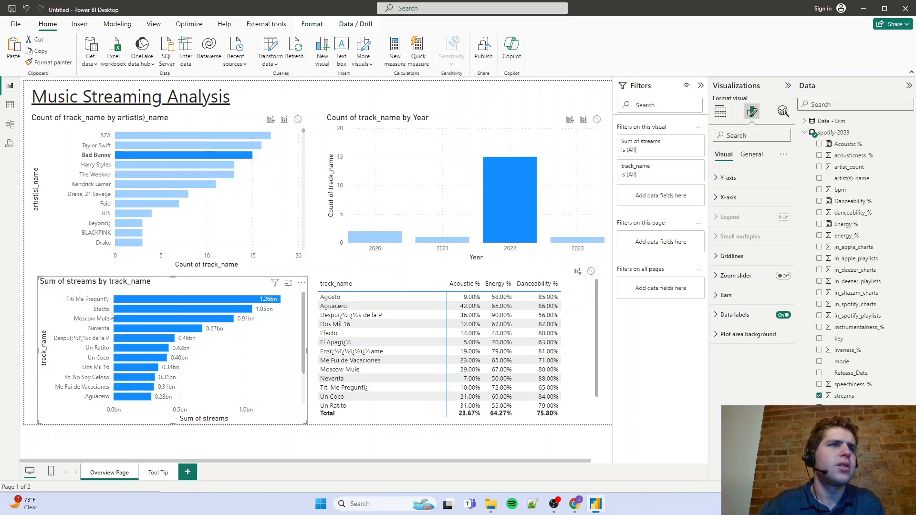
Filter the report by Harry Styles, view the 2019 column's track tooltip, and narrow the selection to 2019
click(190, 165)
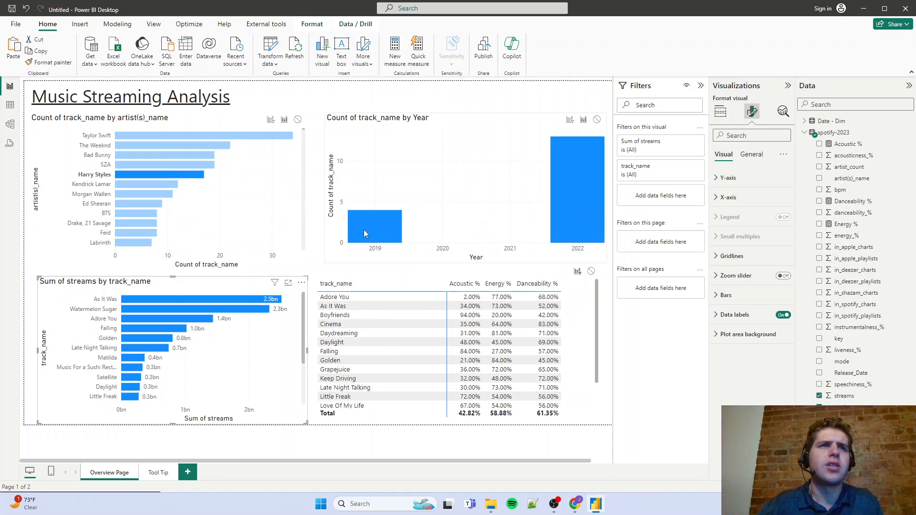
mouse_move(364, 233)
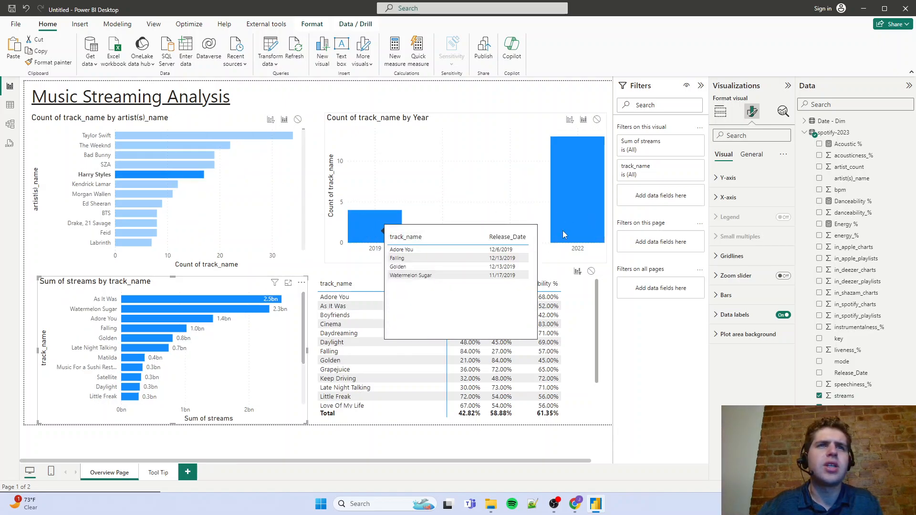
ctrl+click(373, 238)
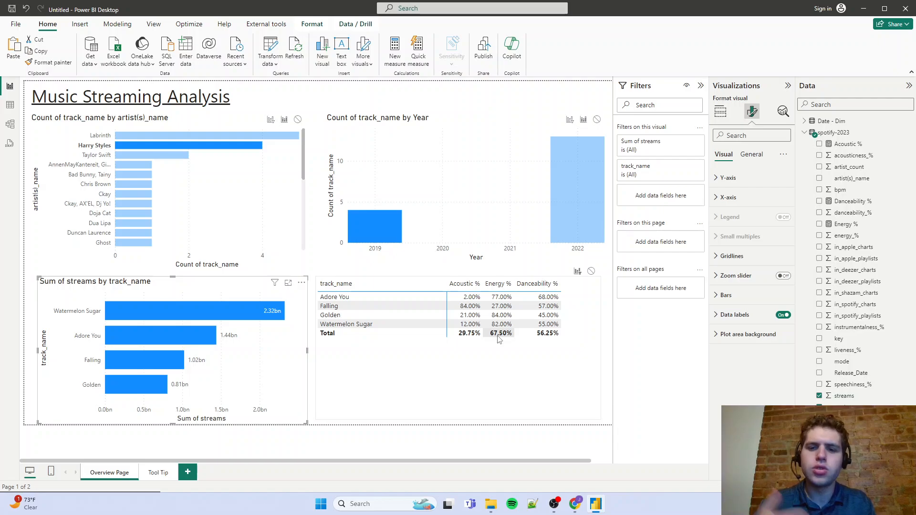
Switch to the Google Docs project plan, highlight the Interpretation and Visualization item in green, and return to Power BI
click(575, 503)
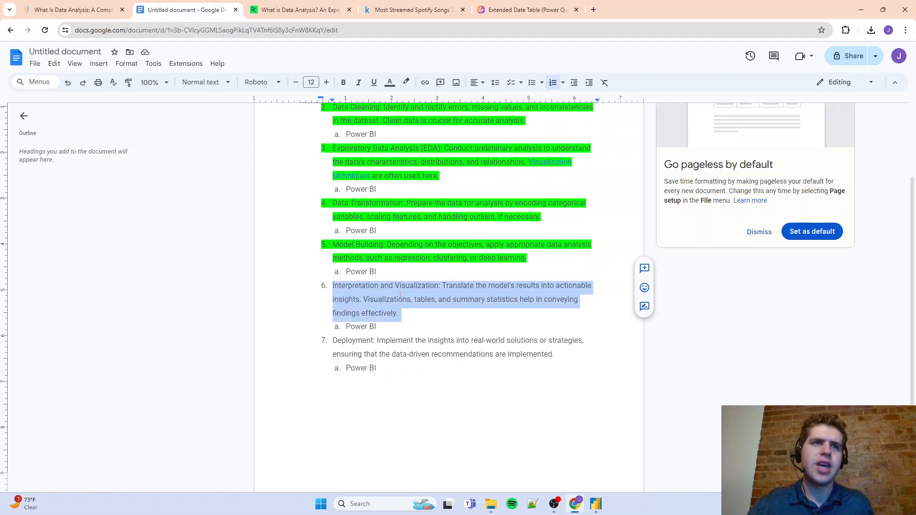
click(406, 83)
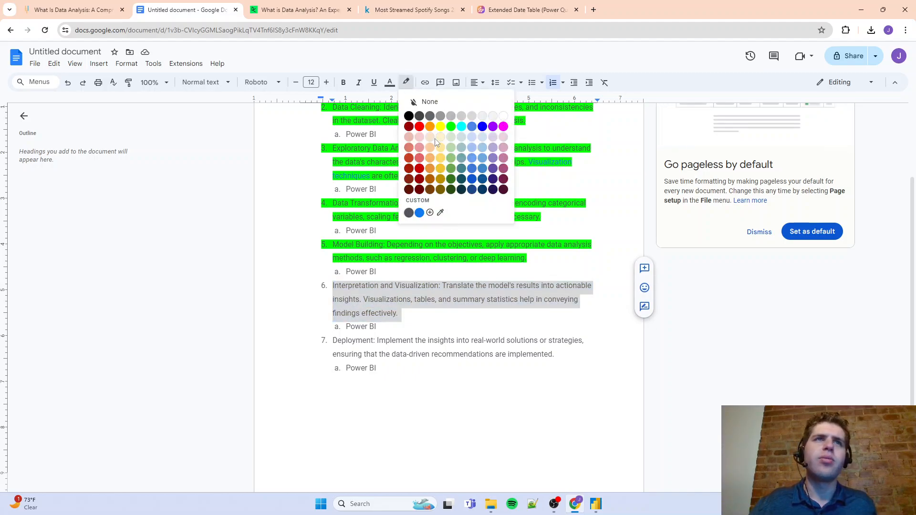
click(451, 126)
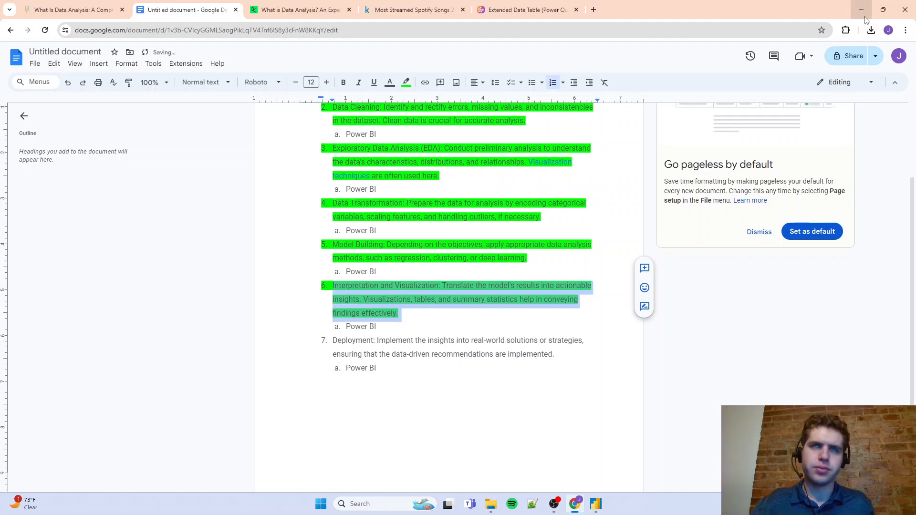
click(883, 10)
click(867, 20)
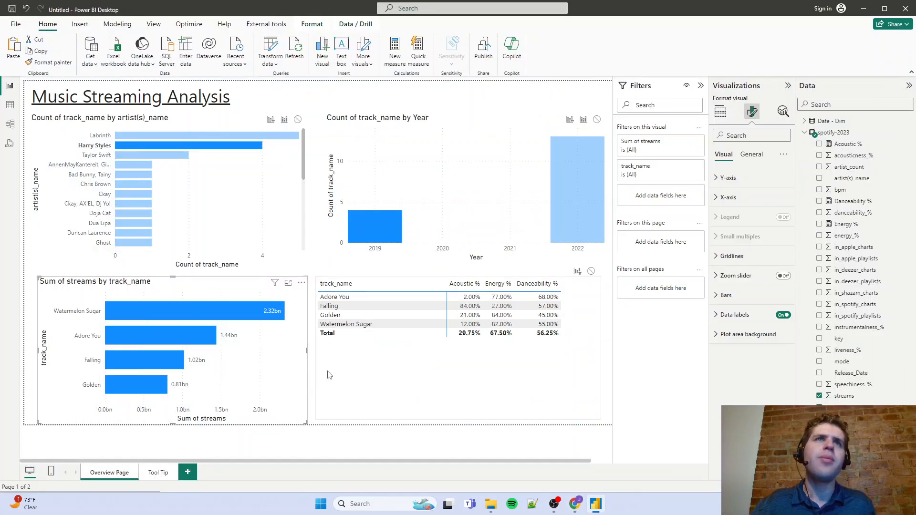
click(483, 56)
click(501, 269)
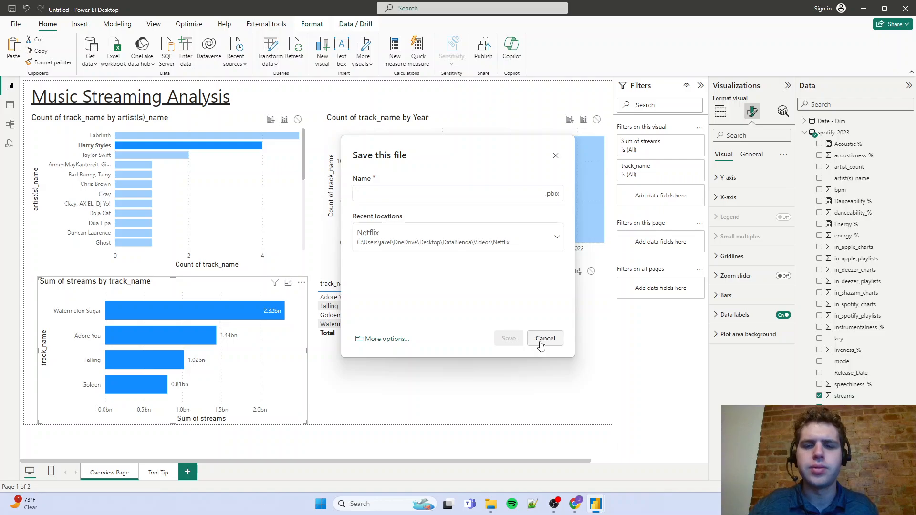
click(545, 339)
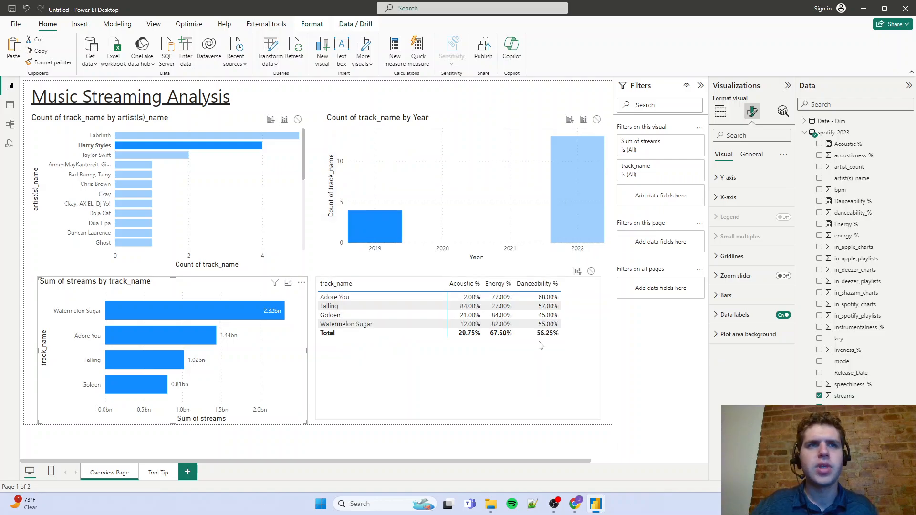
Clear the Harry Styles and 2019 selections from the report page
click(188, 144)
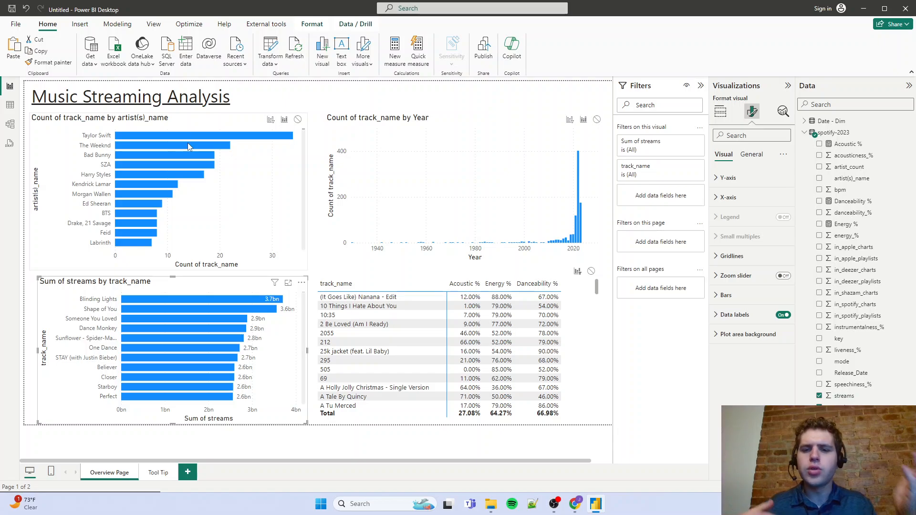